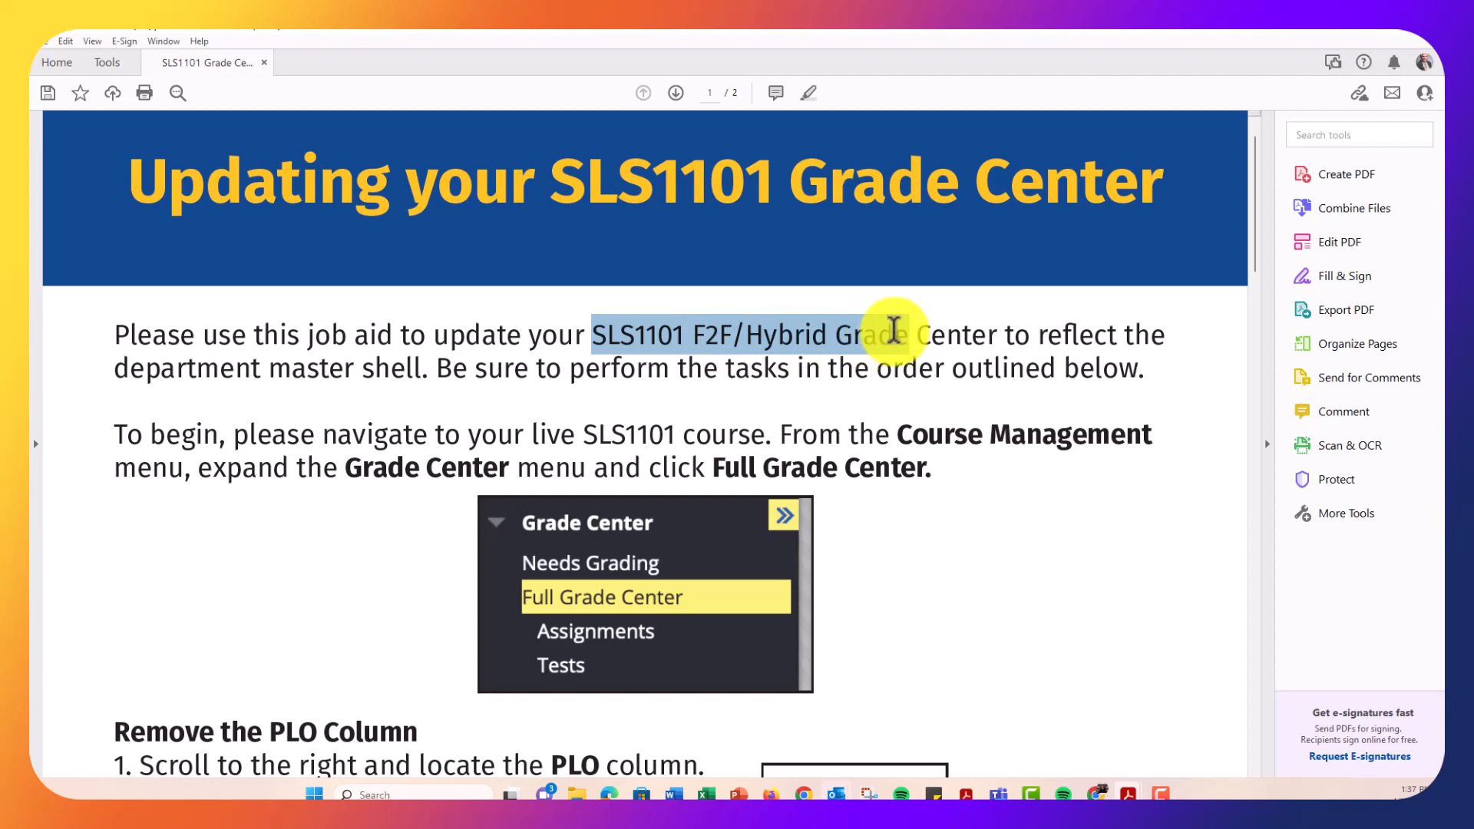
Step: Read the job aid's sections on removing the PLO column and creating the Attendance/Participation category and column
click(884, 357)
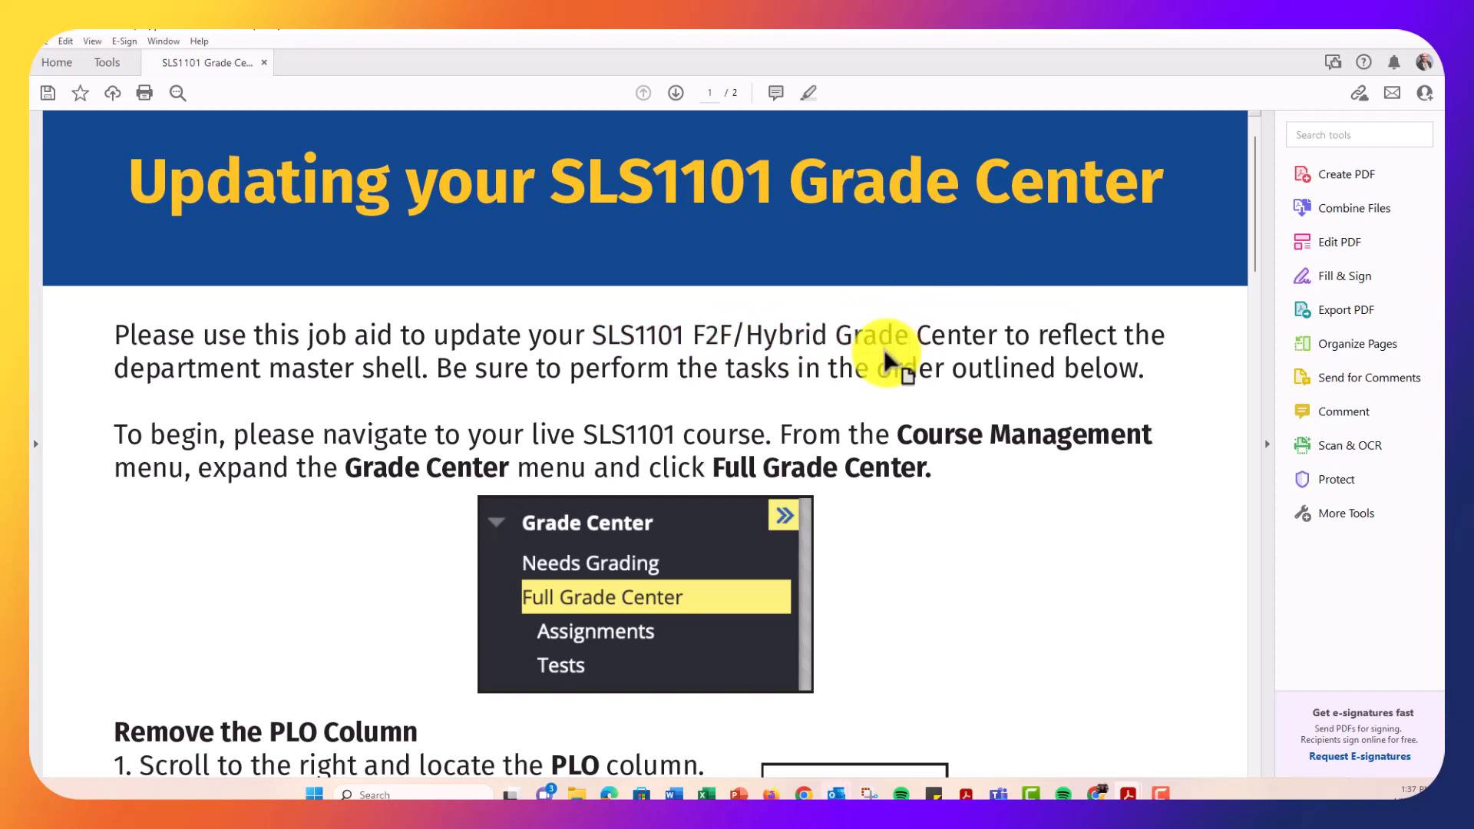
scroll(884, 358, down, 1)
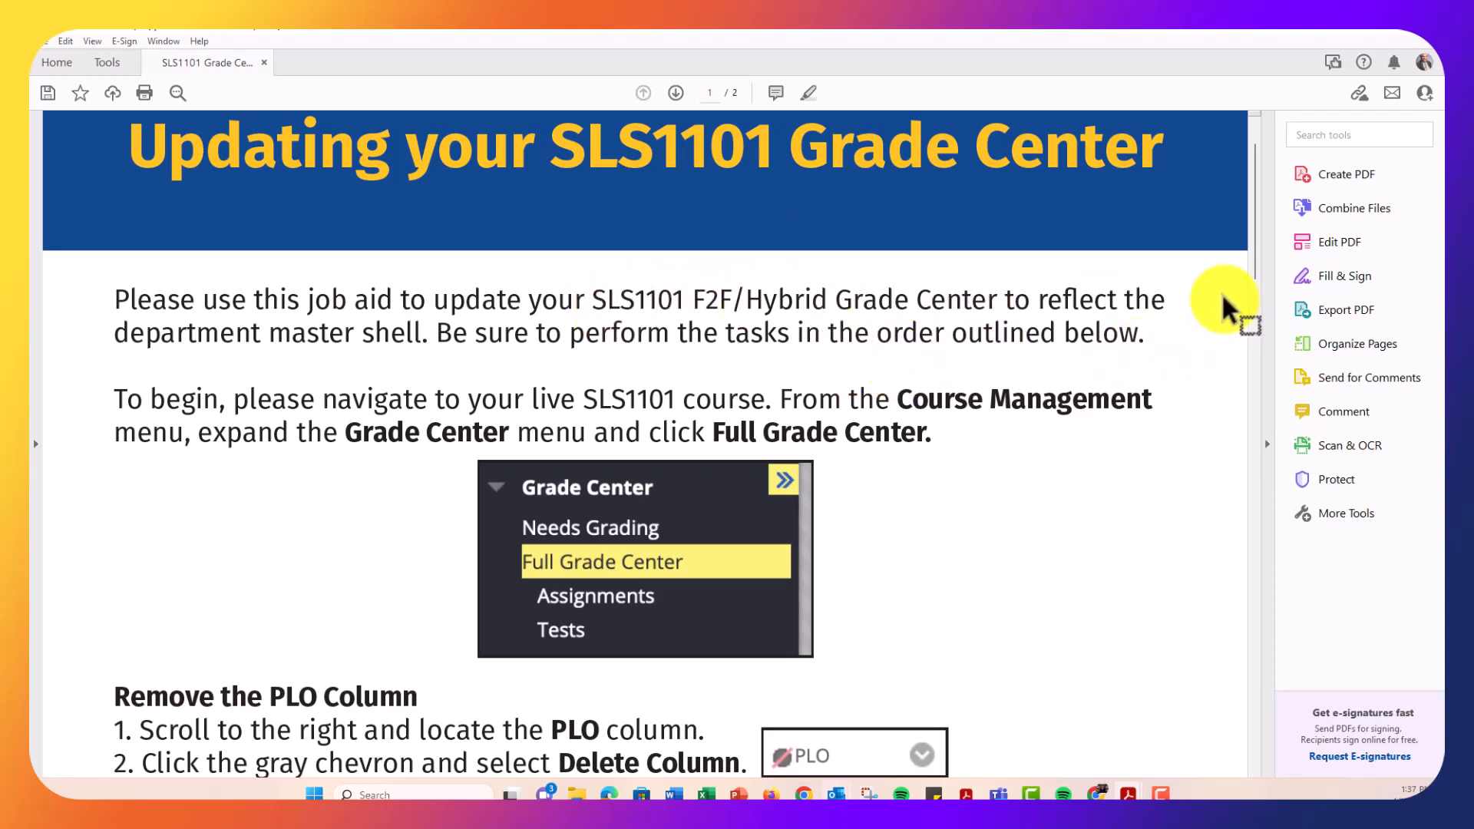
drag(1257, 255, 1291, 324)
scroll(1218, 352, down, 3)
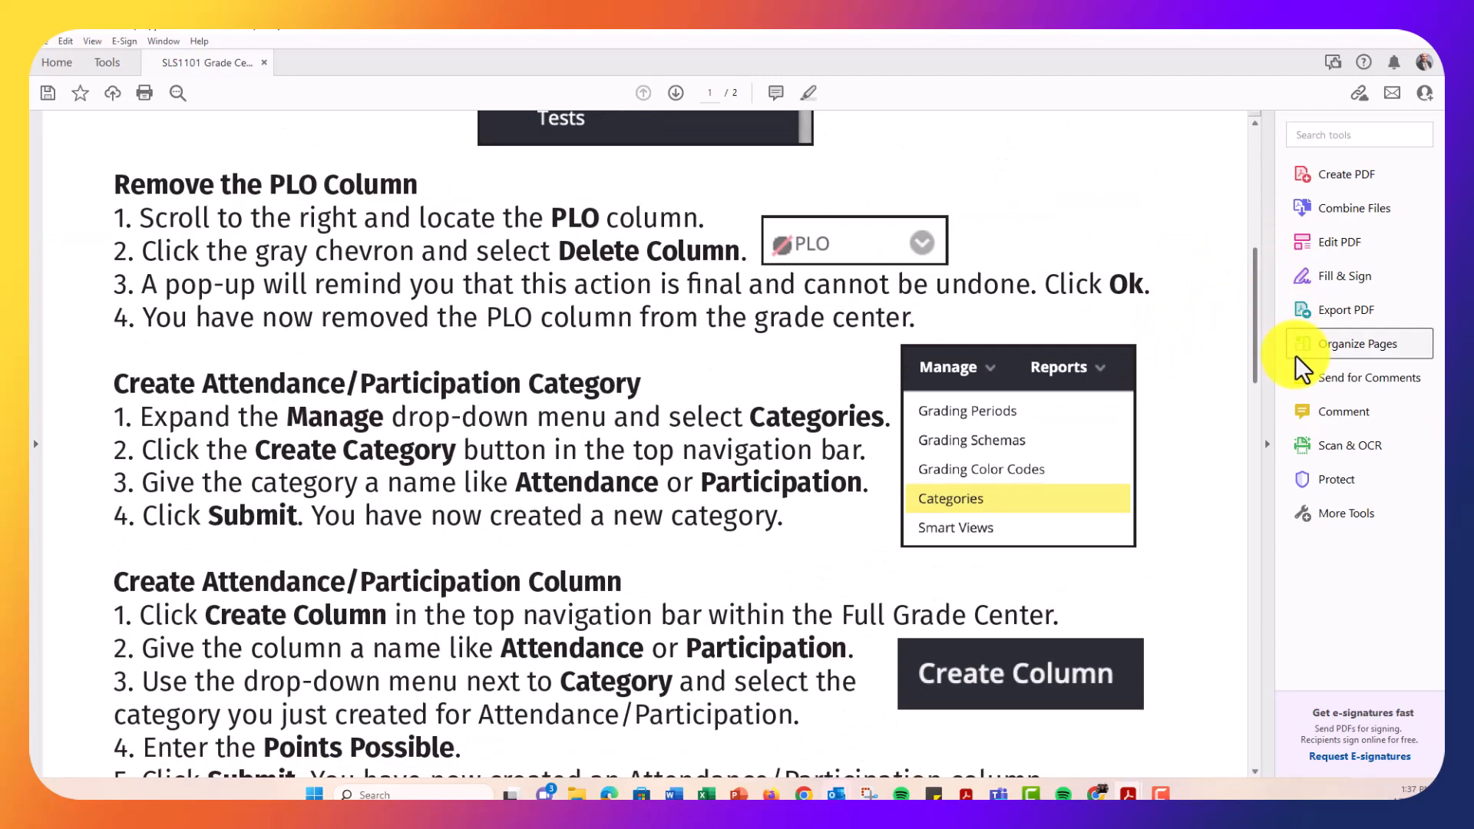
drag(267, 184, 364, 214)
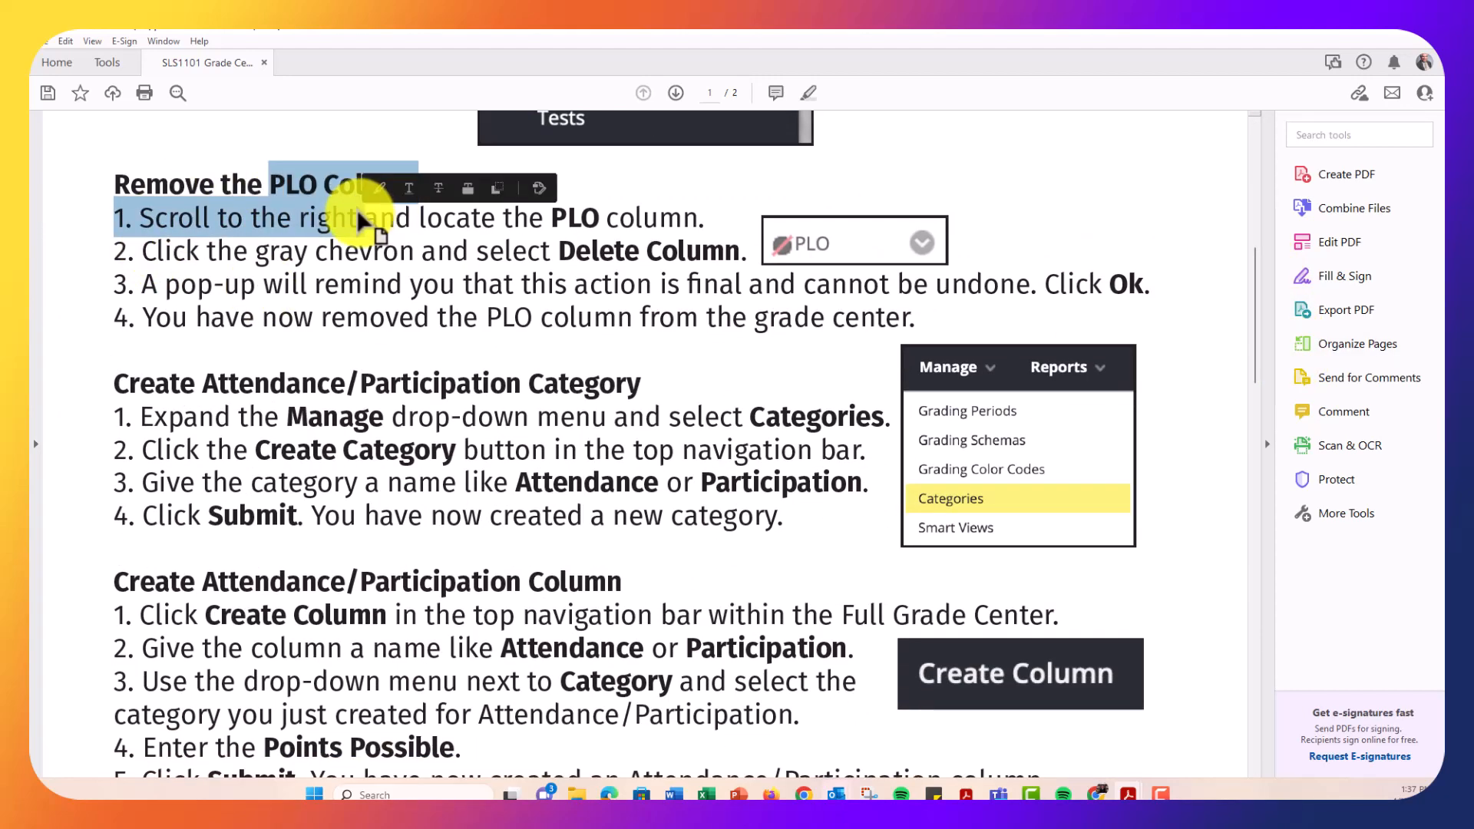
click(489, 302)
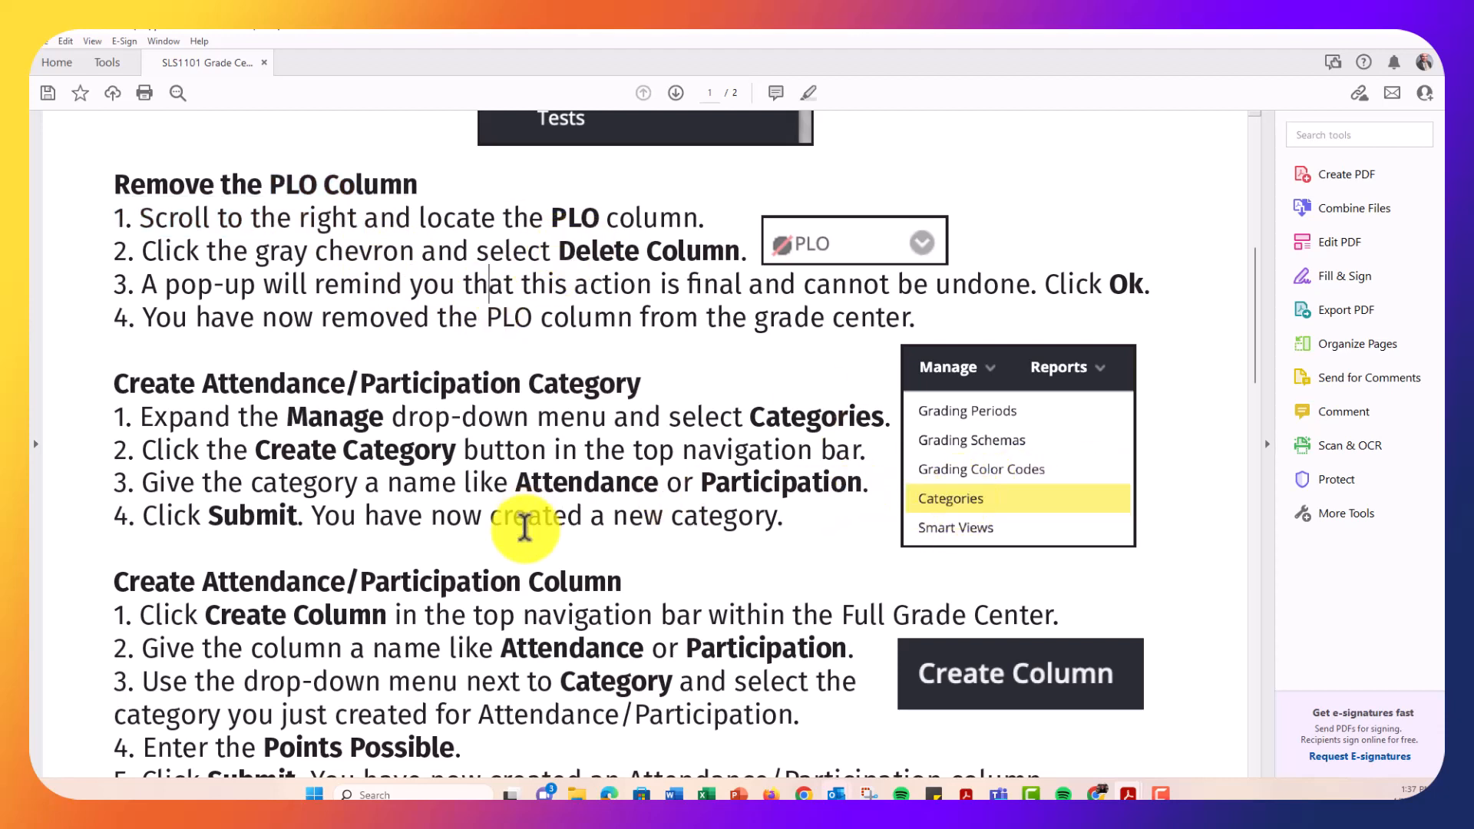
scroll(525, 527, down, 1)
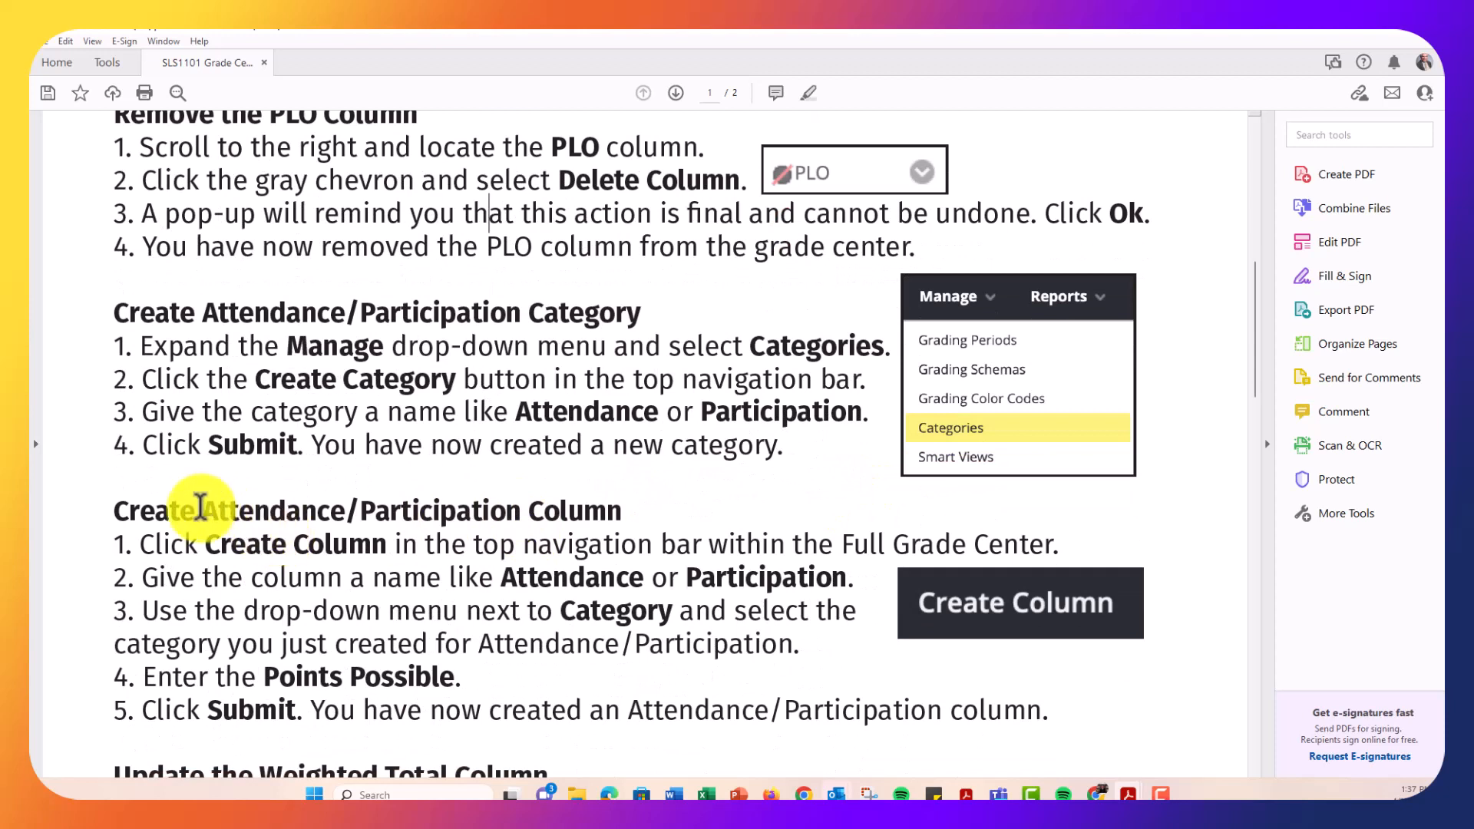
drag(200, 506, 658, 494)
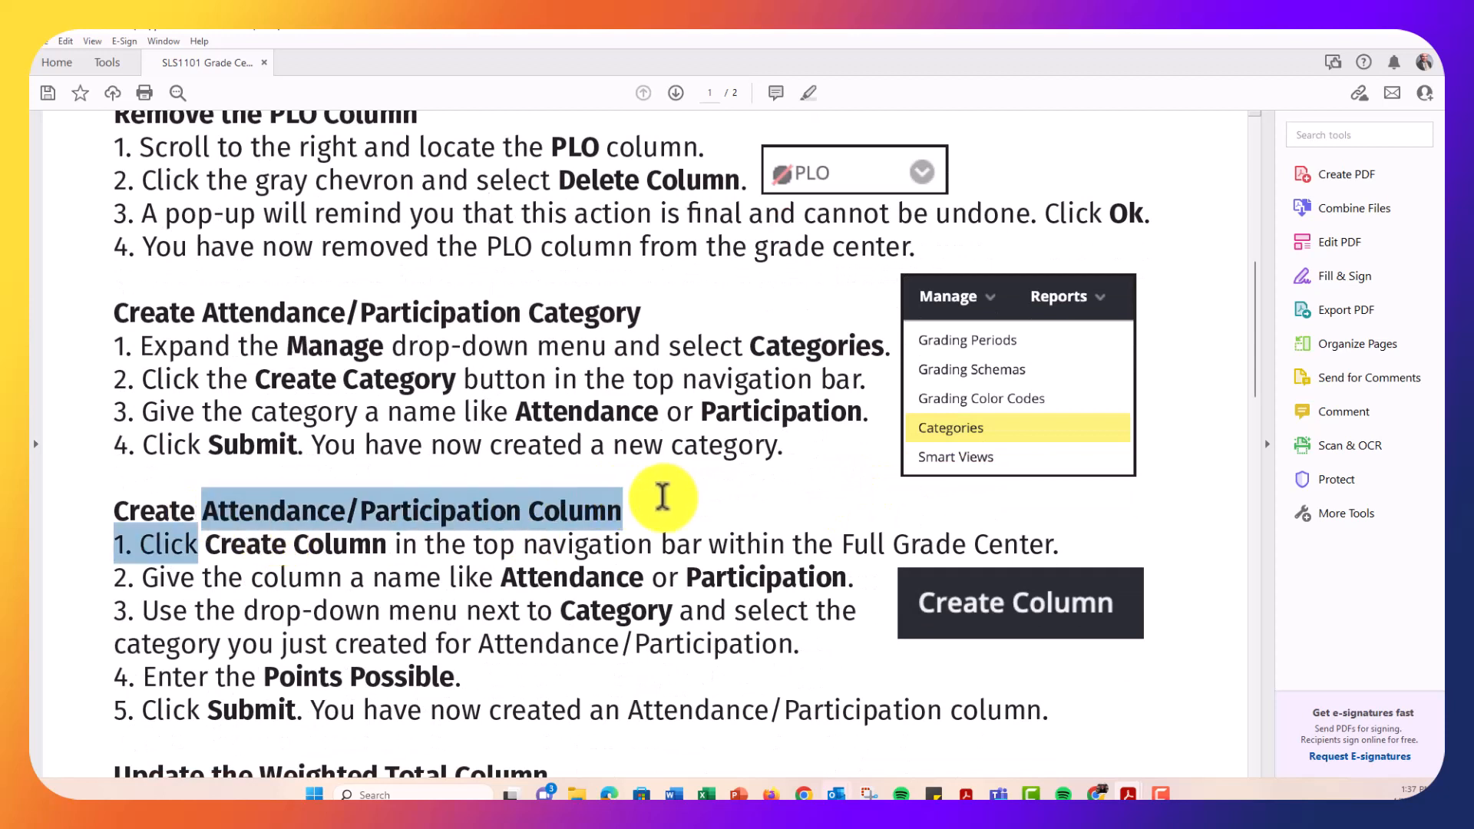
click(586, 511)
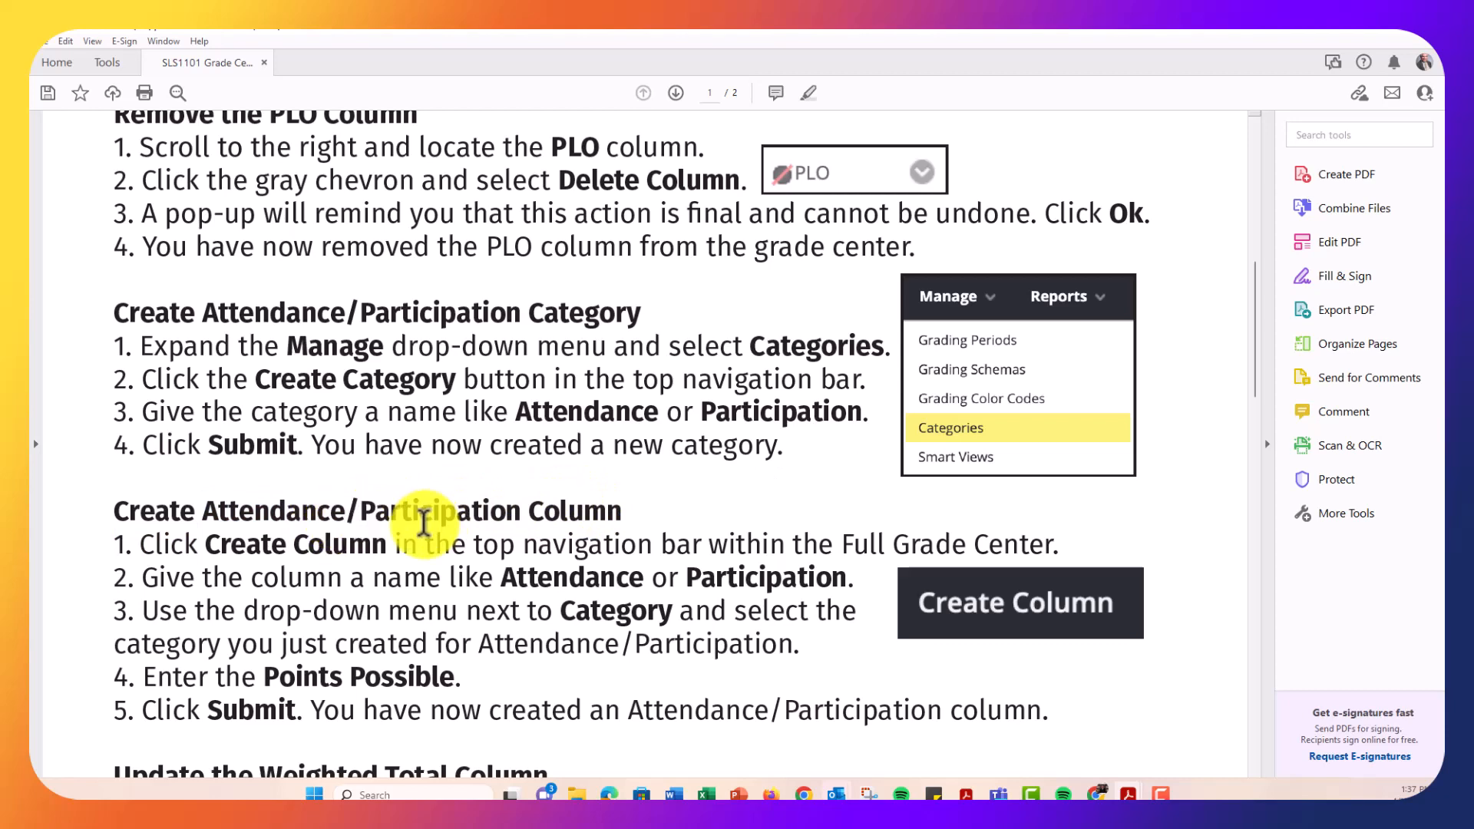
Step: Examine the job aid's instructions for updating the Weighted Total column, including the category percentages and the Drop Lowest Grades setting
scroll(424, 524, down, 4)
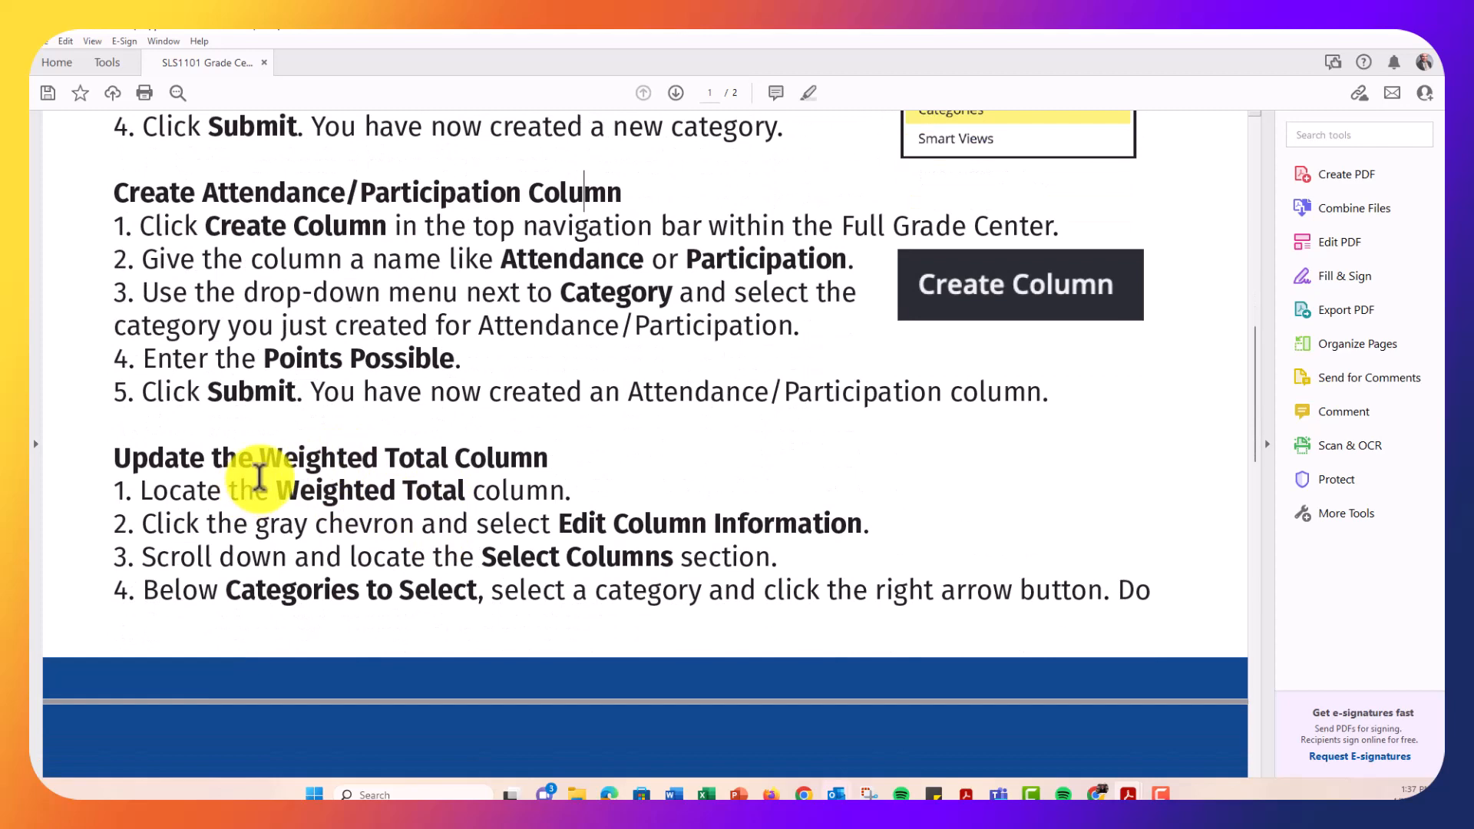
scroll(260, 478, down, 1)
scroll(259, 477, down, 8)
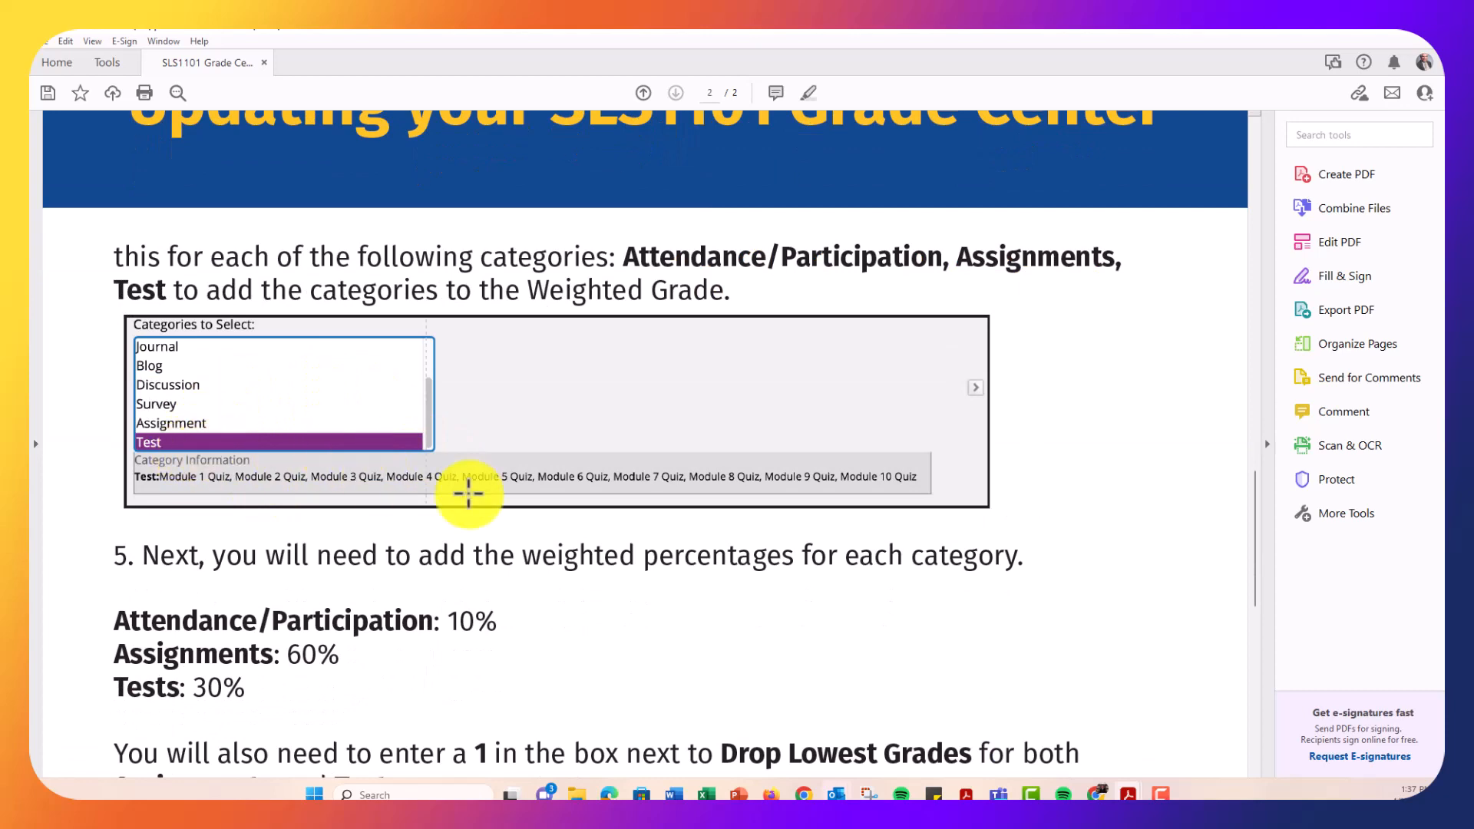
scroll(487, 594, down, 1)
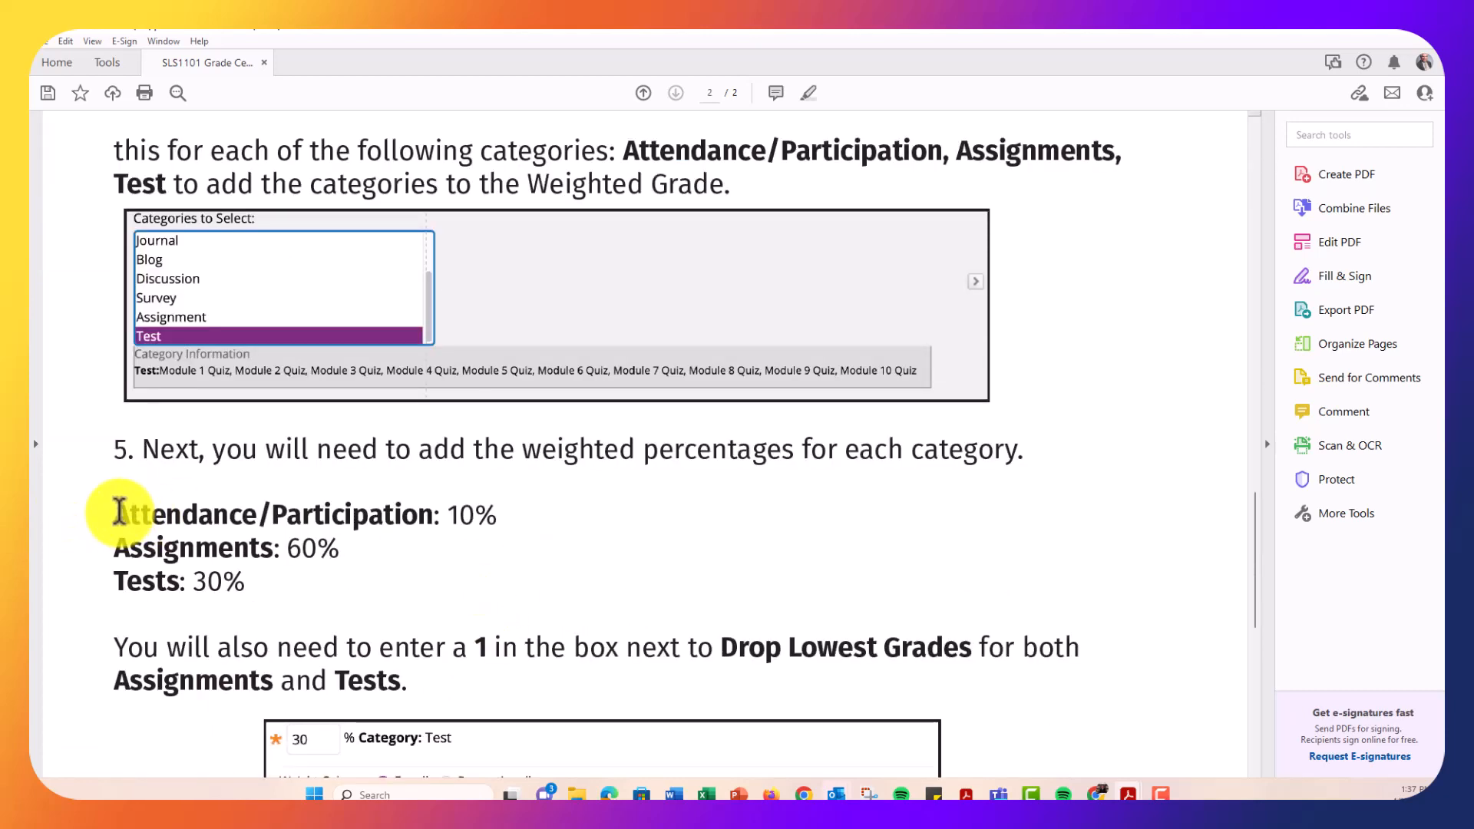
drag(119, 512, 462, 516)
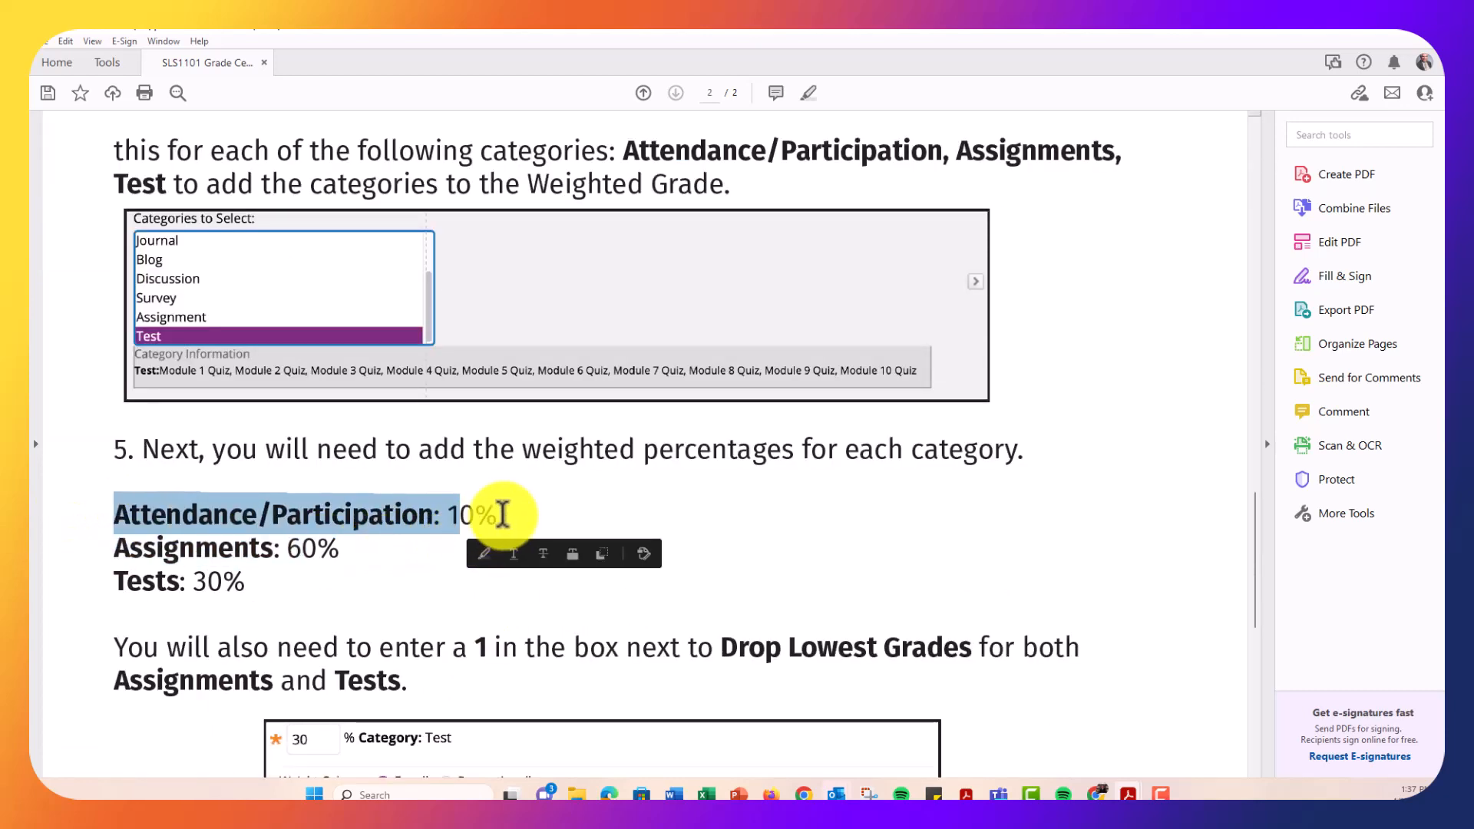
click(499, 514)
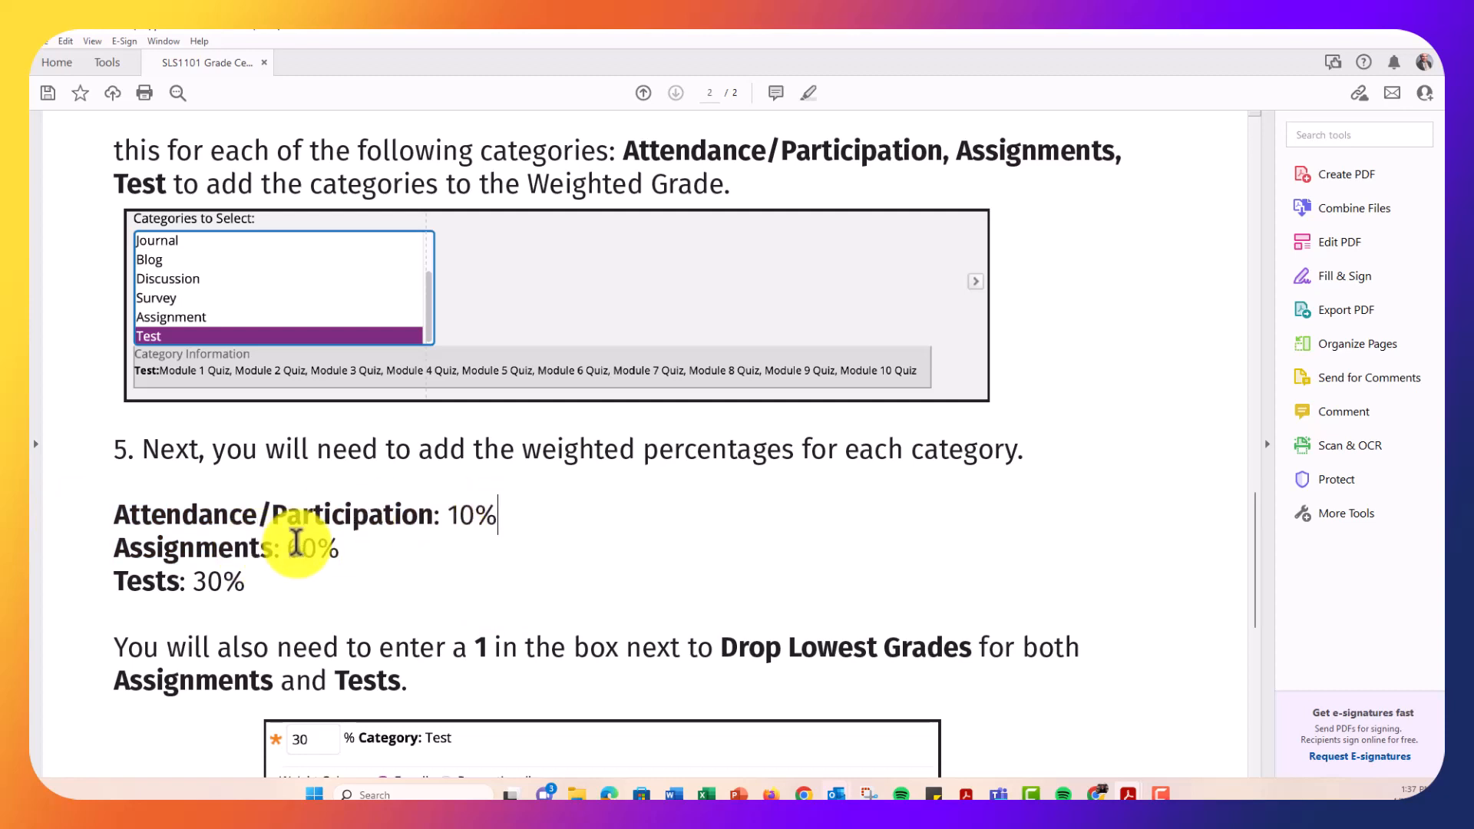
drag(299, 544, 316, 553)
drag(119, 583, 247, 585)
scroll(247, 585, down, 2)
scroll(246, 585, down, 2)
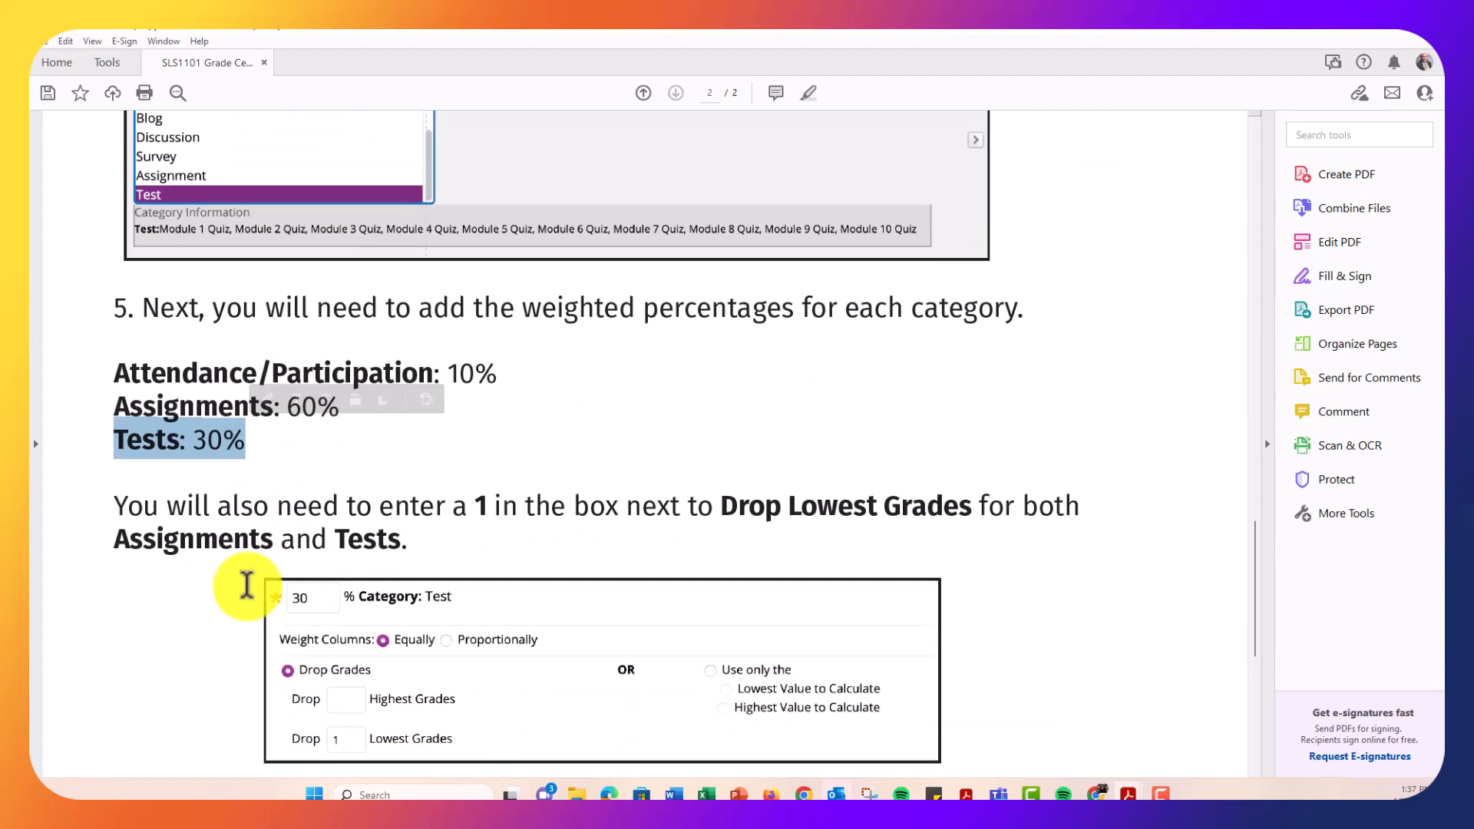
scroll(247, 585, down, 4)
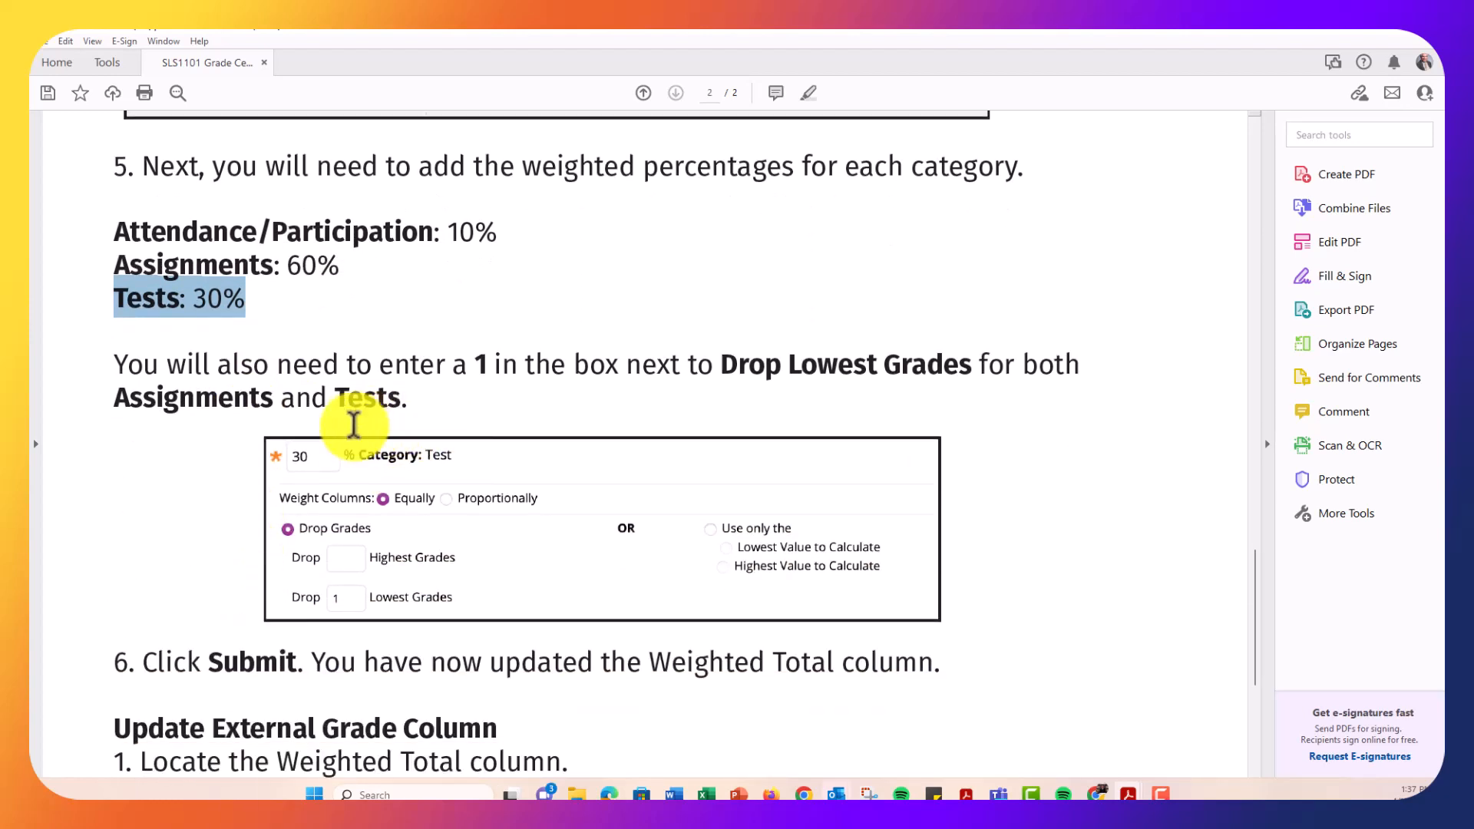
click(361, 563)
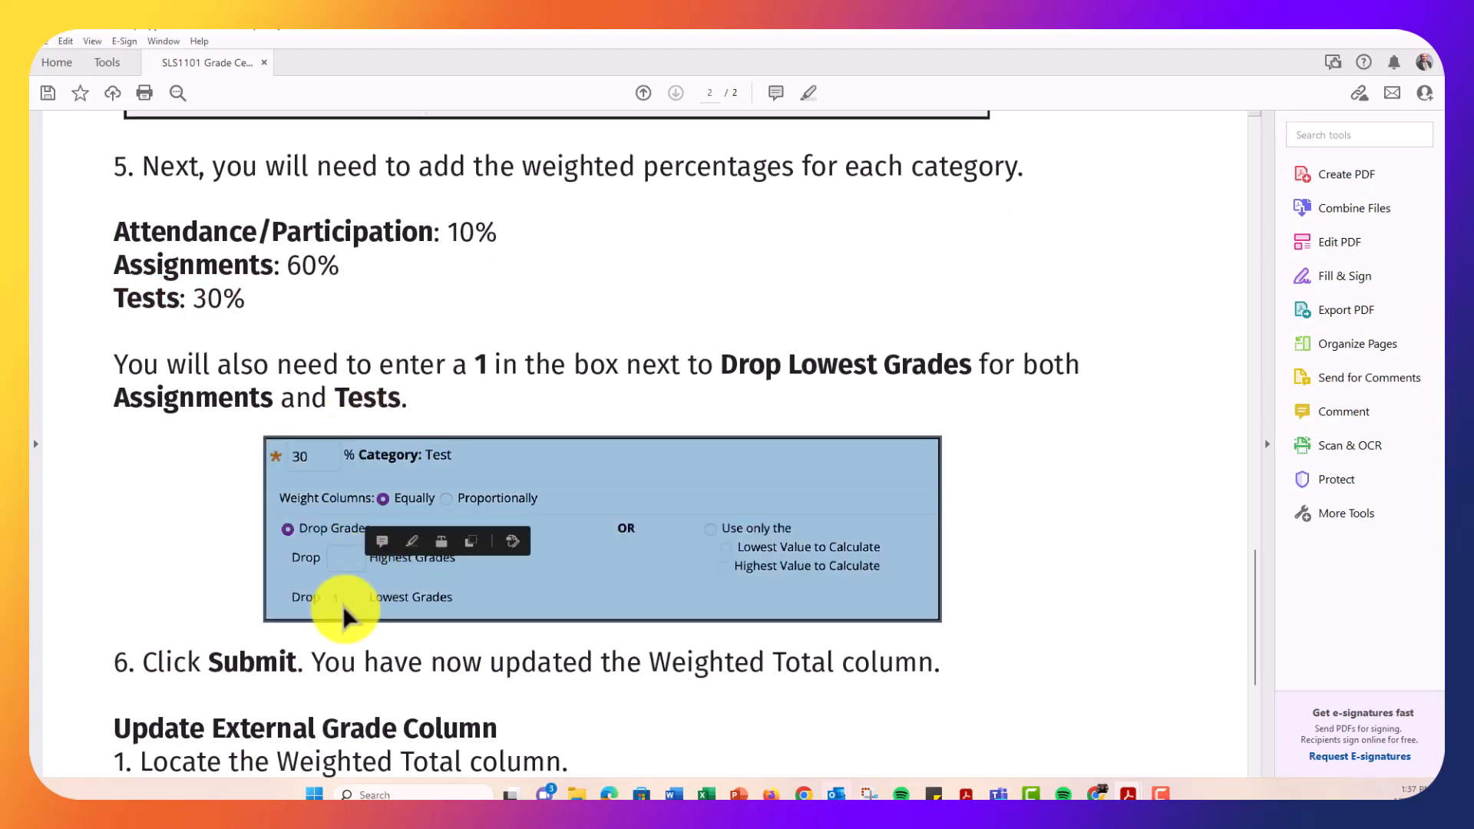
click(344, 606)
scroll(343, 614, down, 8)
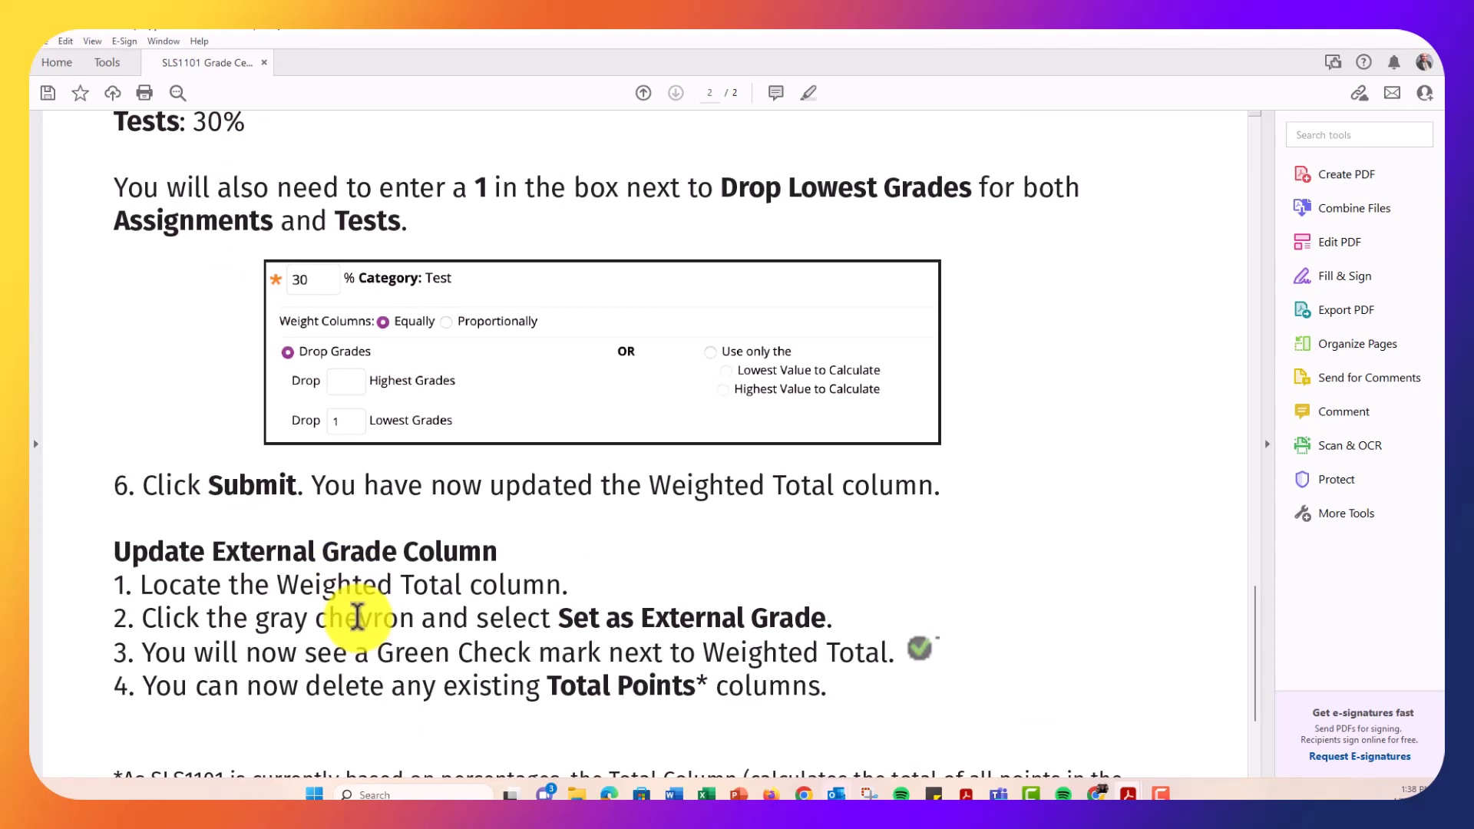
Step: Read the Update External Grade Column section of the job aid, then return to its first page
scroll(357, 614, down, 2)
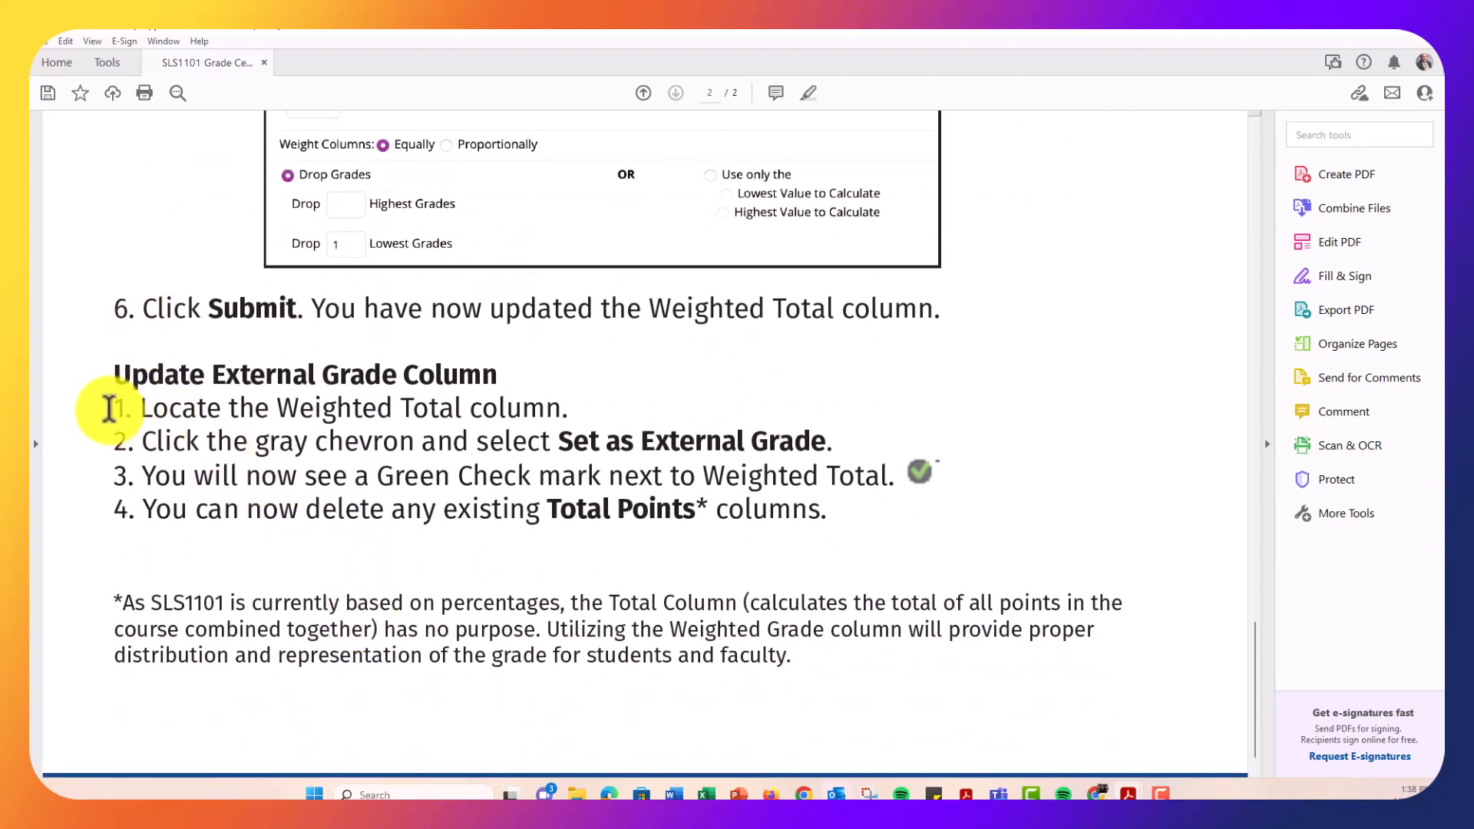
drag(125, 372, 768, 509)
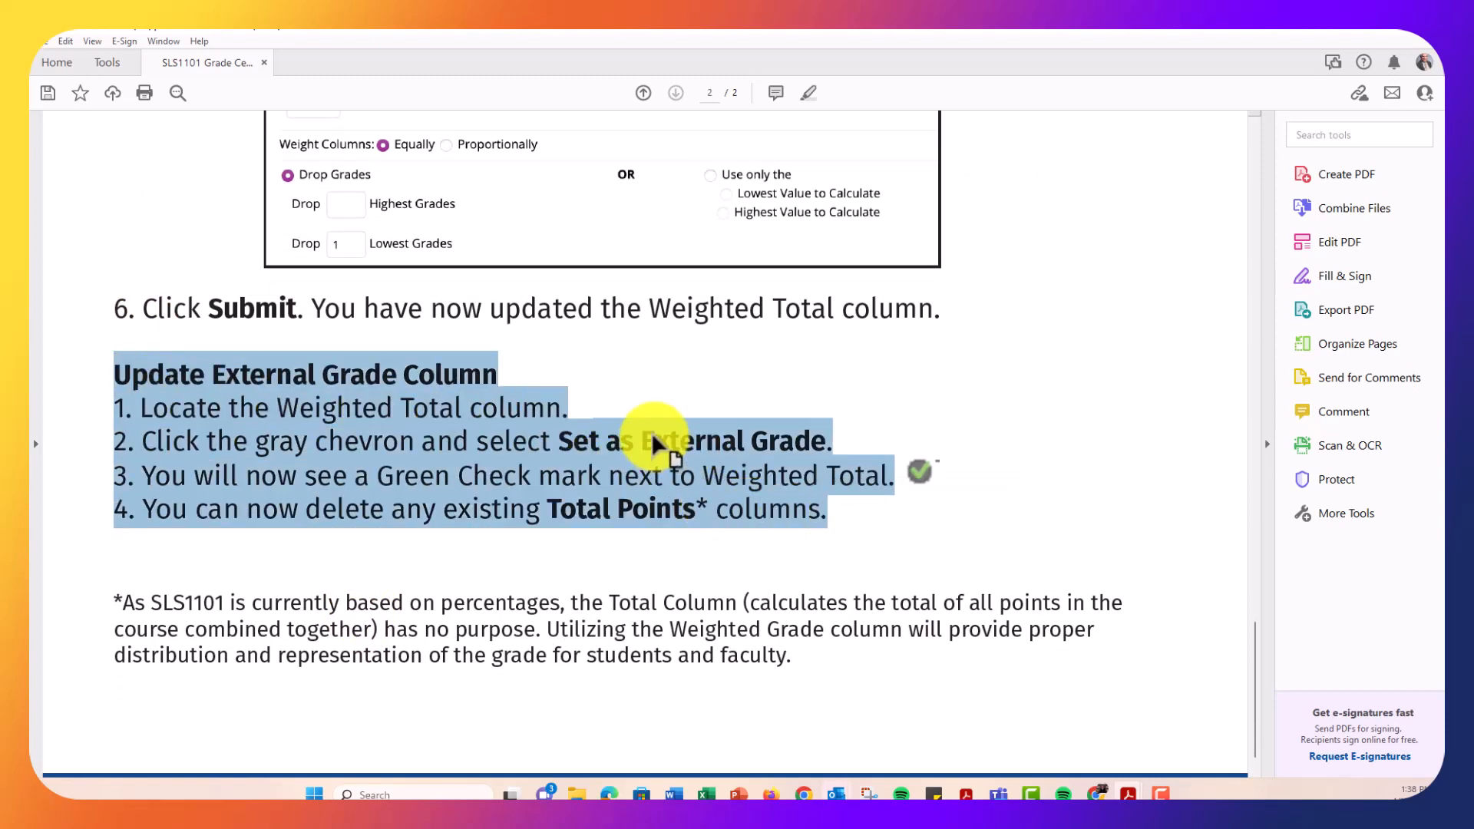
click(654, 439)
drag(568, 442, 822, 444)
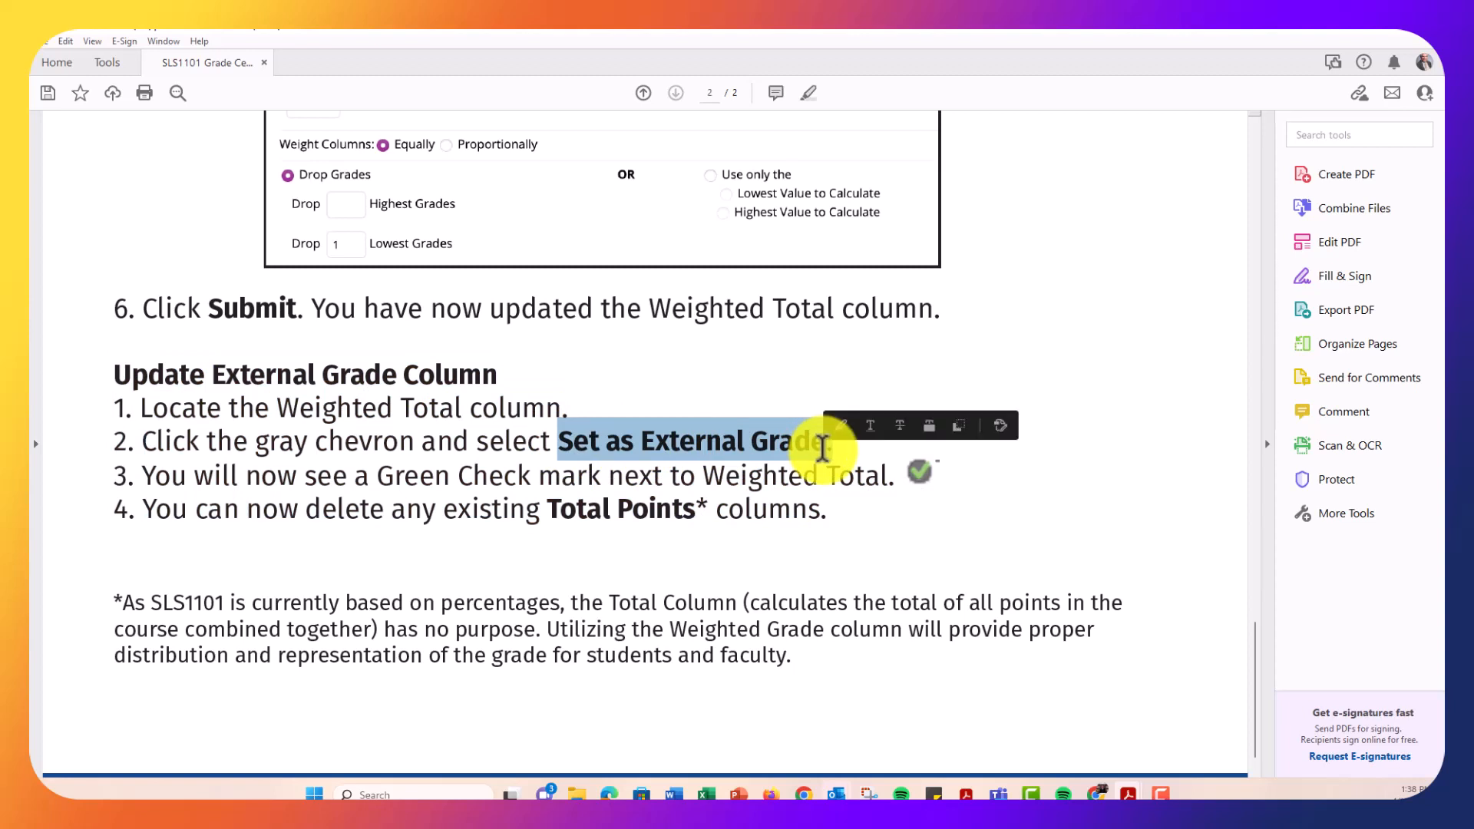
click(670, 444)
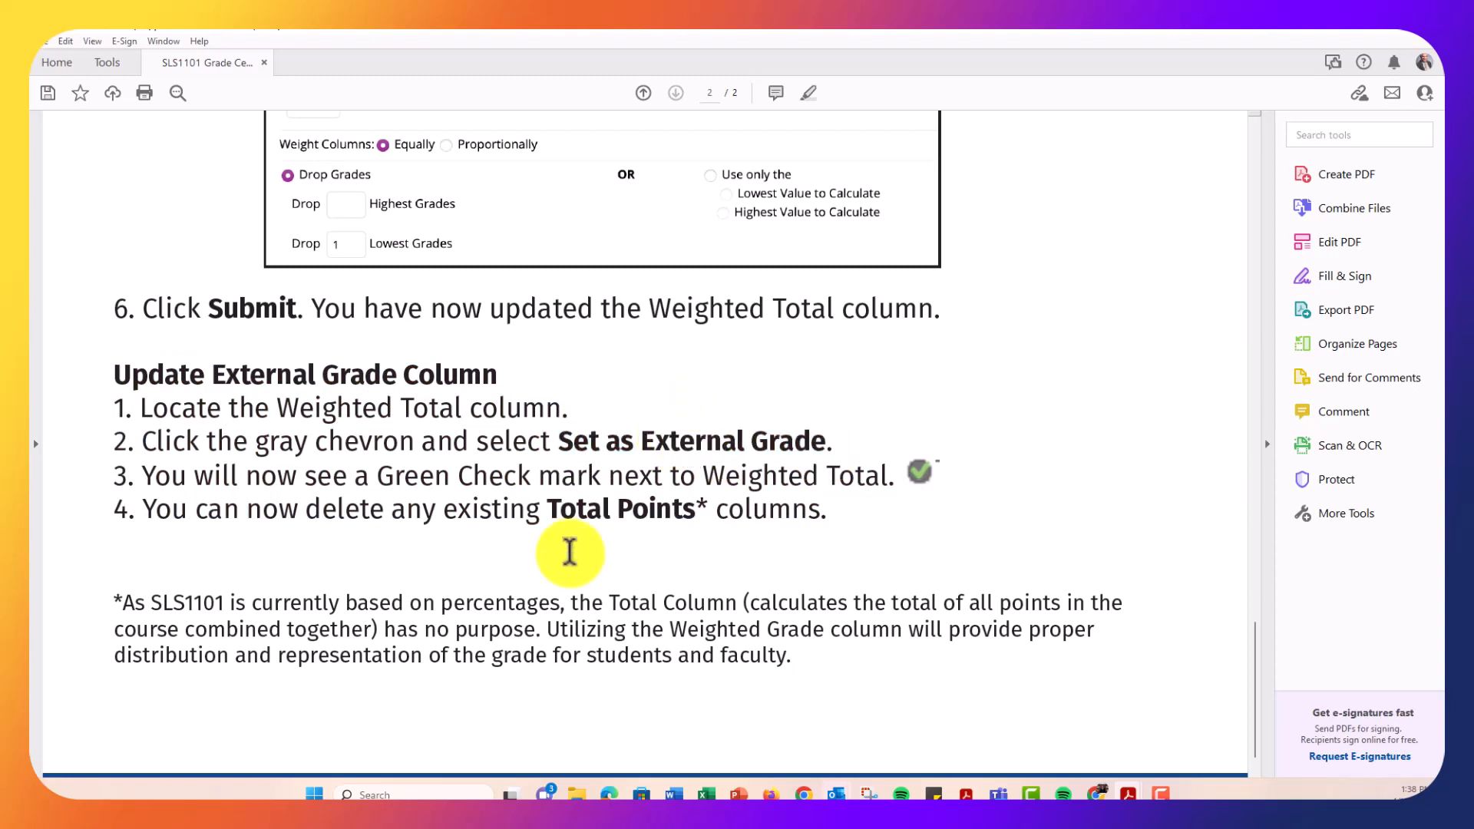
scroll(952, 295, up, 15)
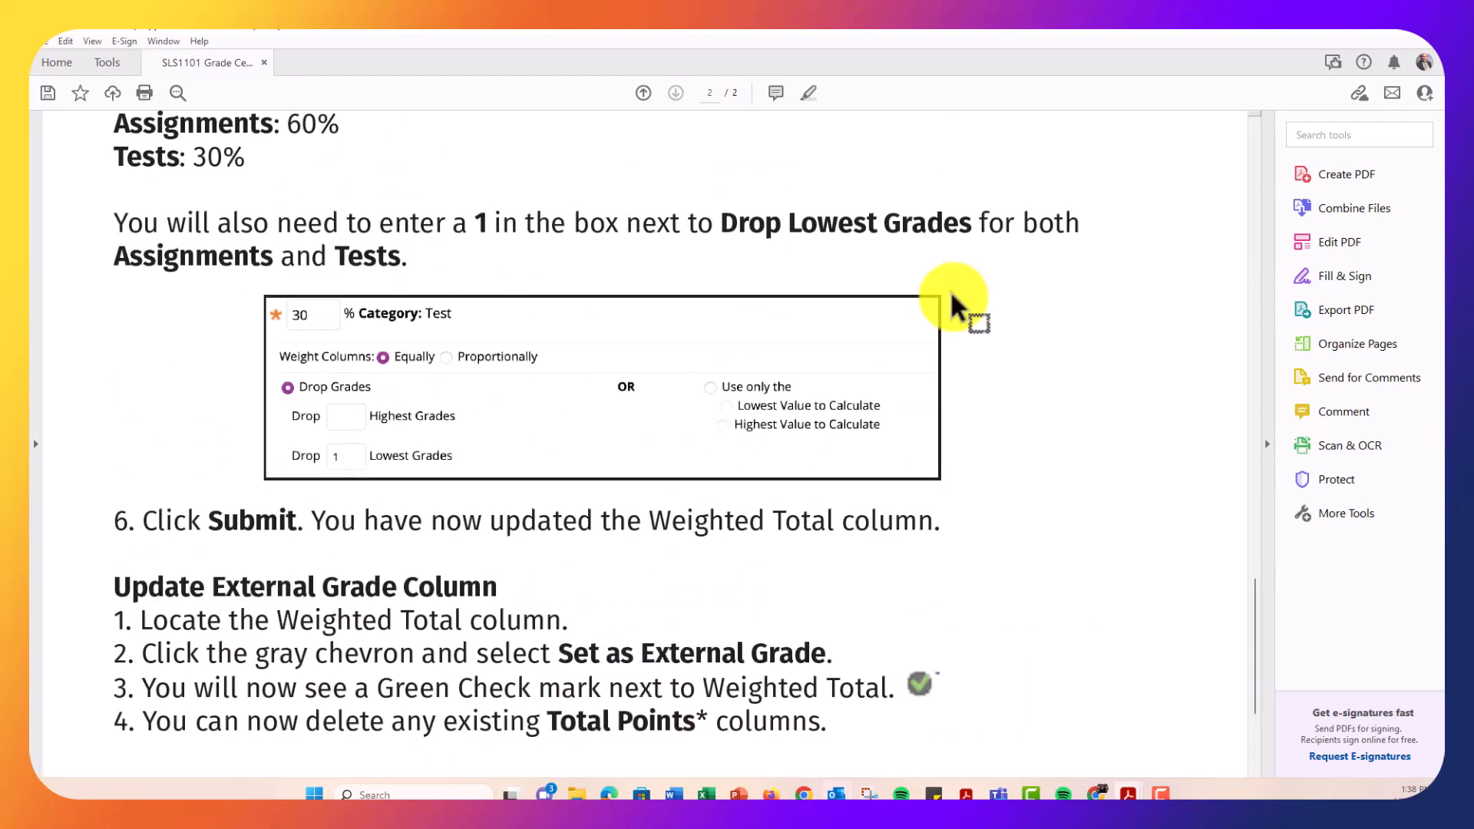
scroll(952, 296, up, 5)
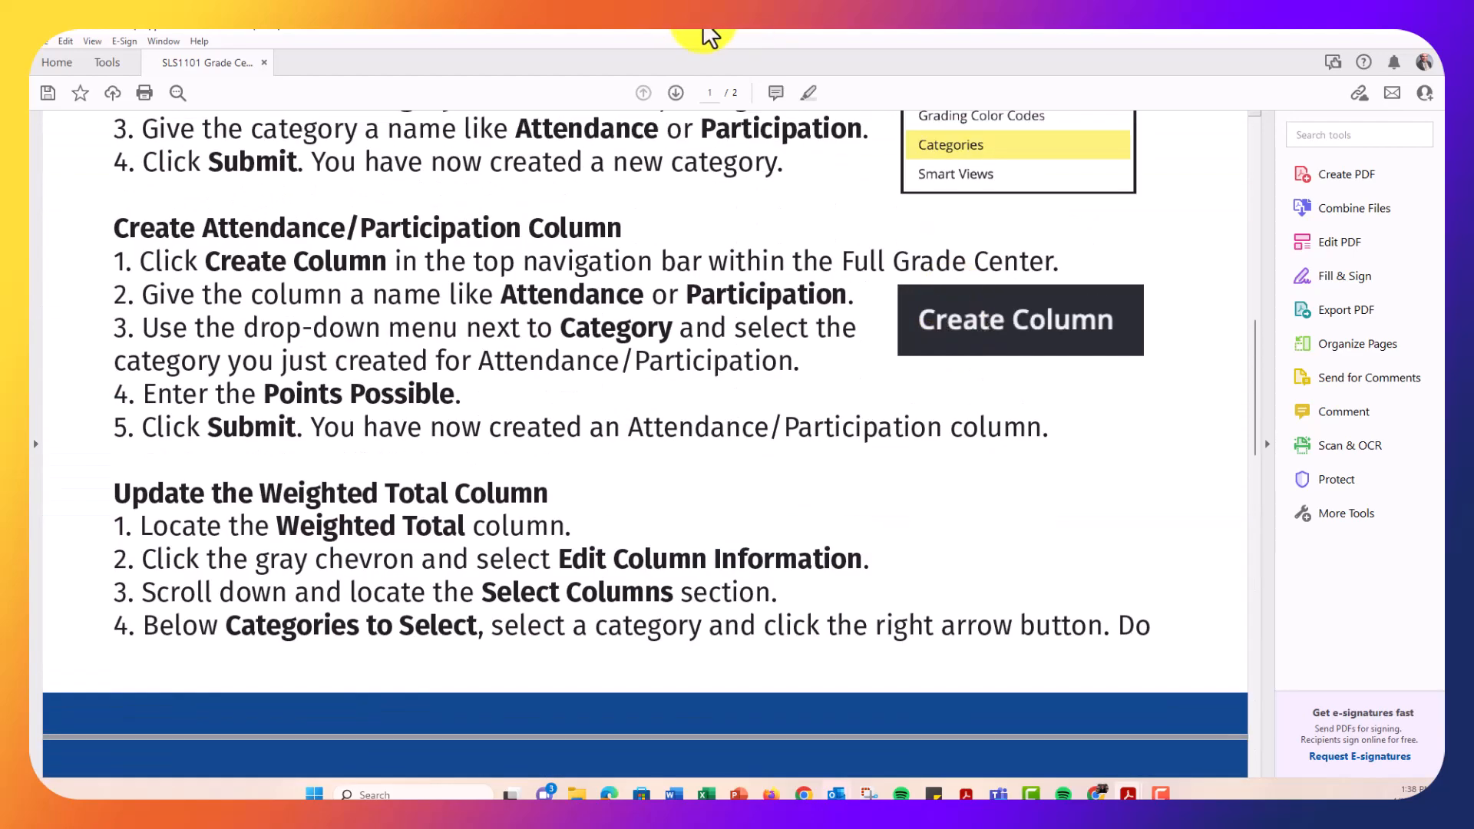
Step: Switch to the Blackboard Full Grade Center in Chrome and permanently delete the PLO column
drag(686, 30, 1443, 368)
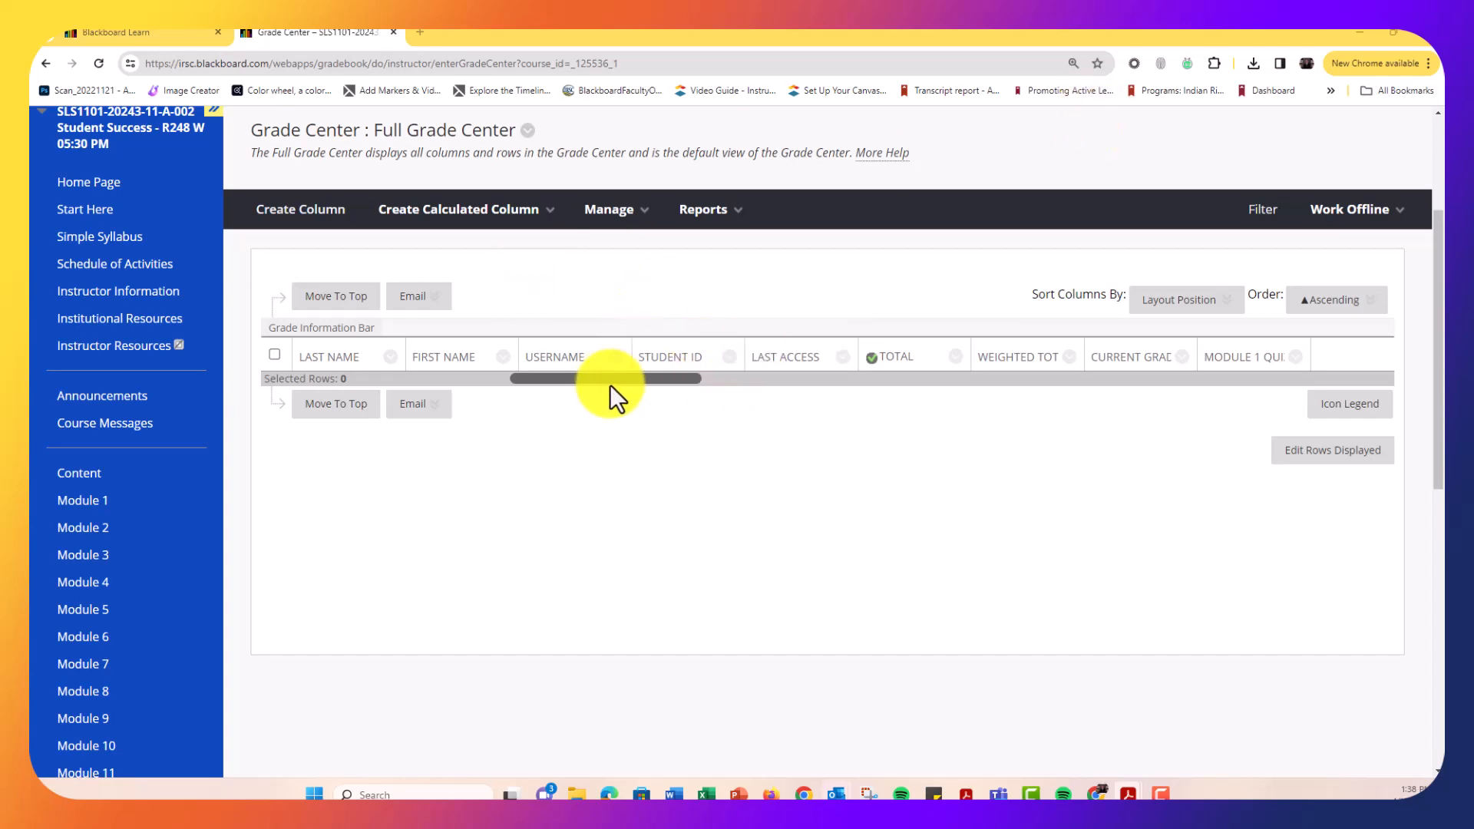
drag(615, 380, 1339, 380)
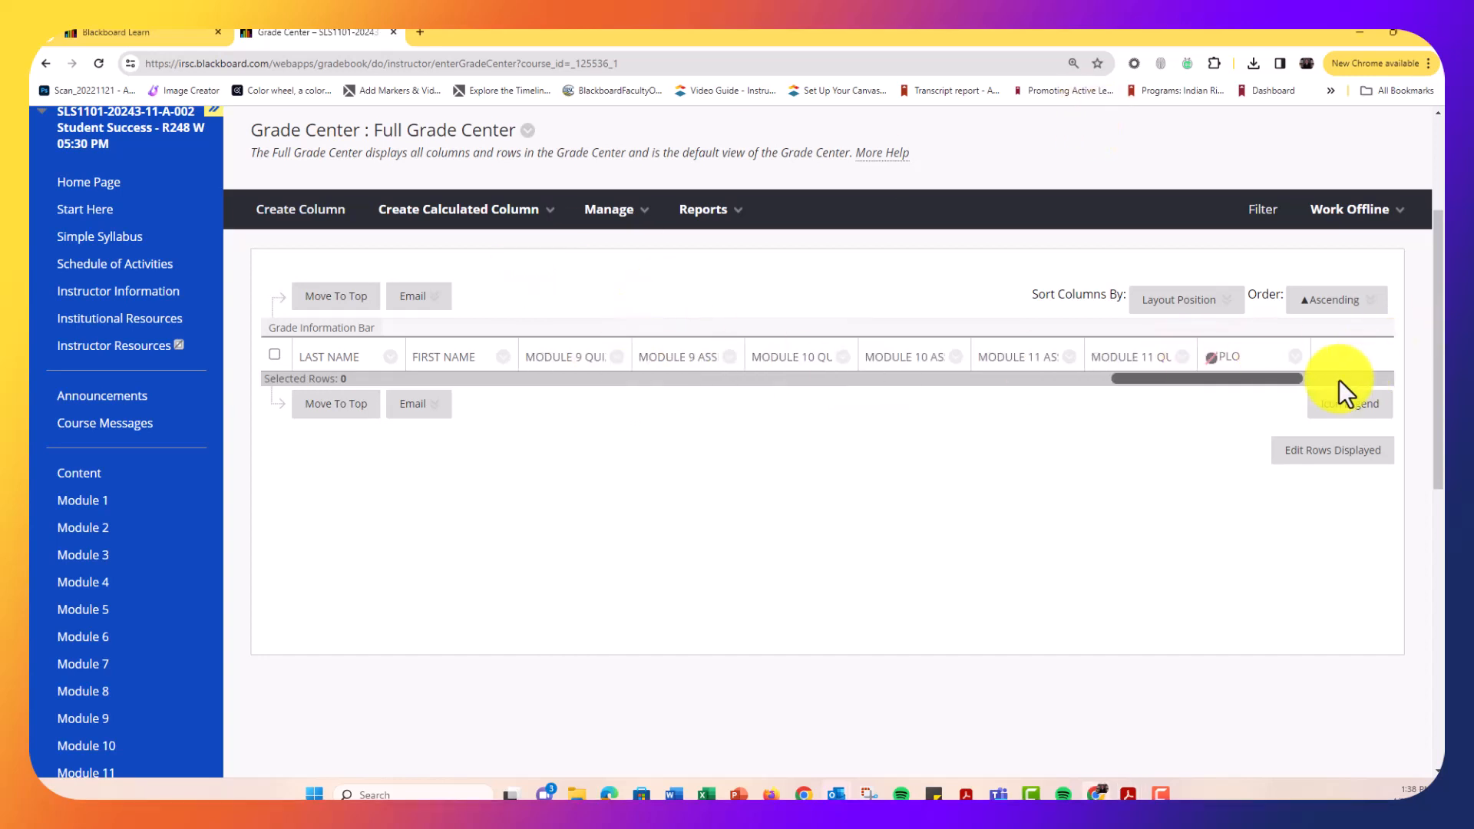
click(1295, 357)
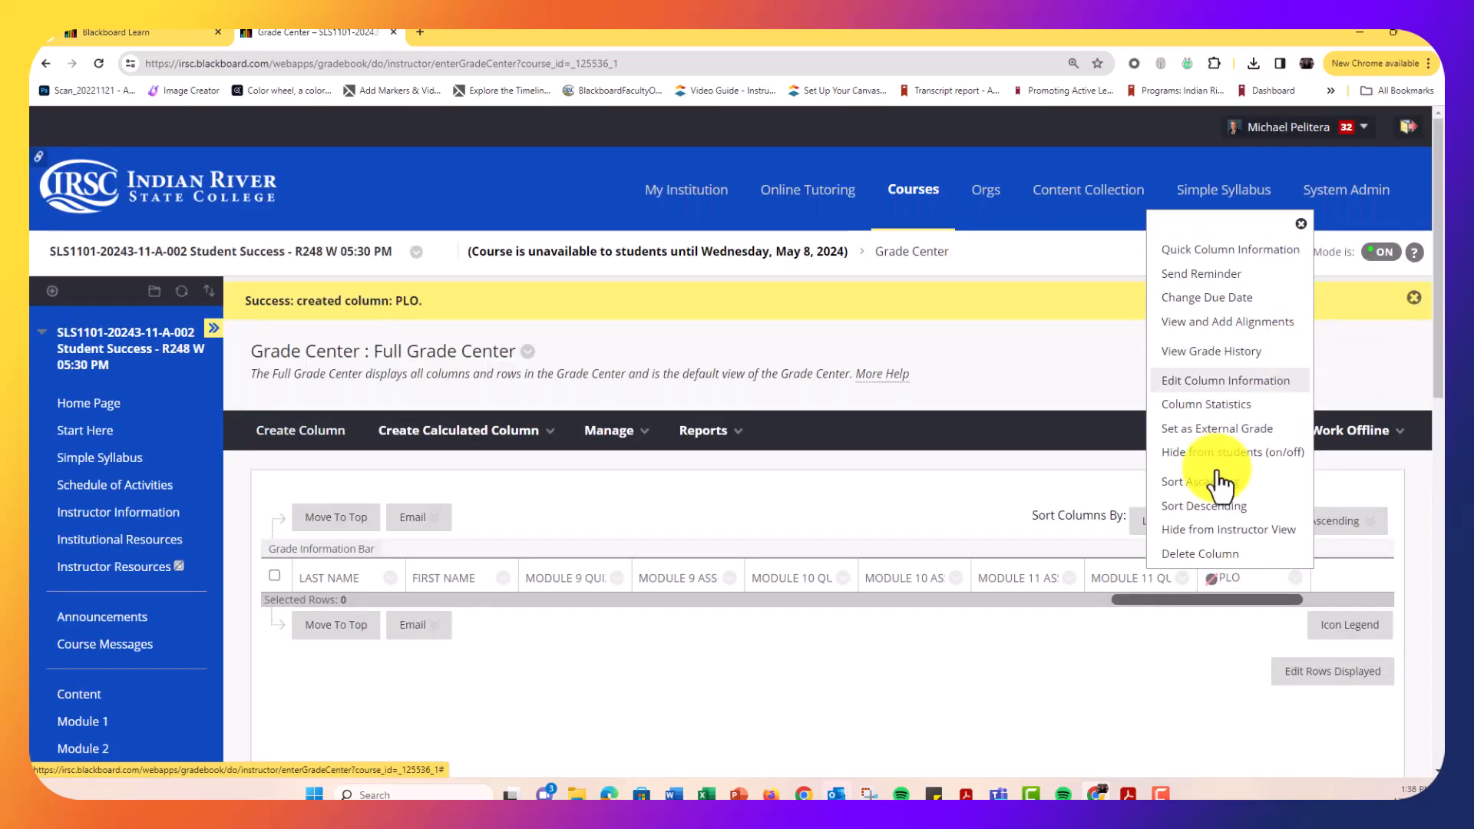
click(1173, 554)
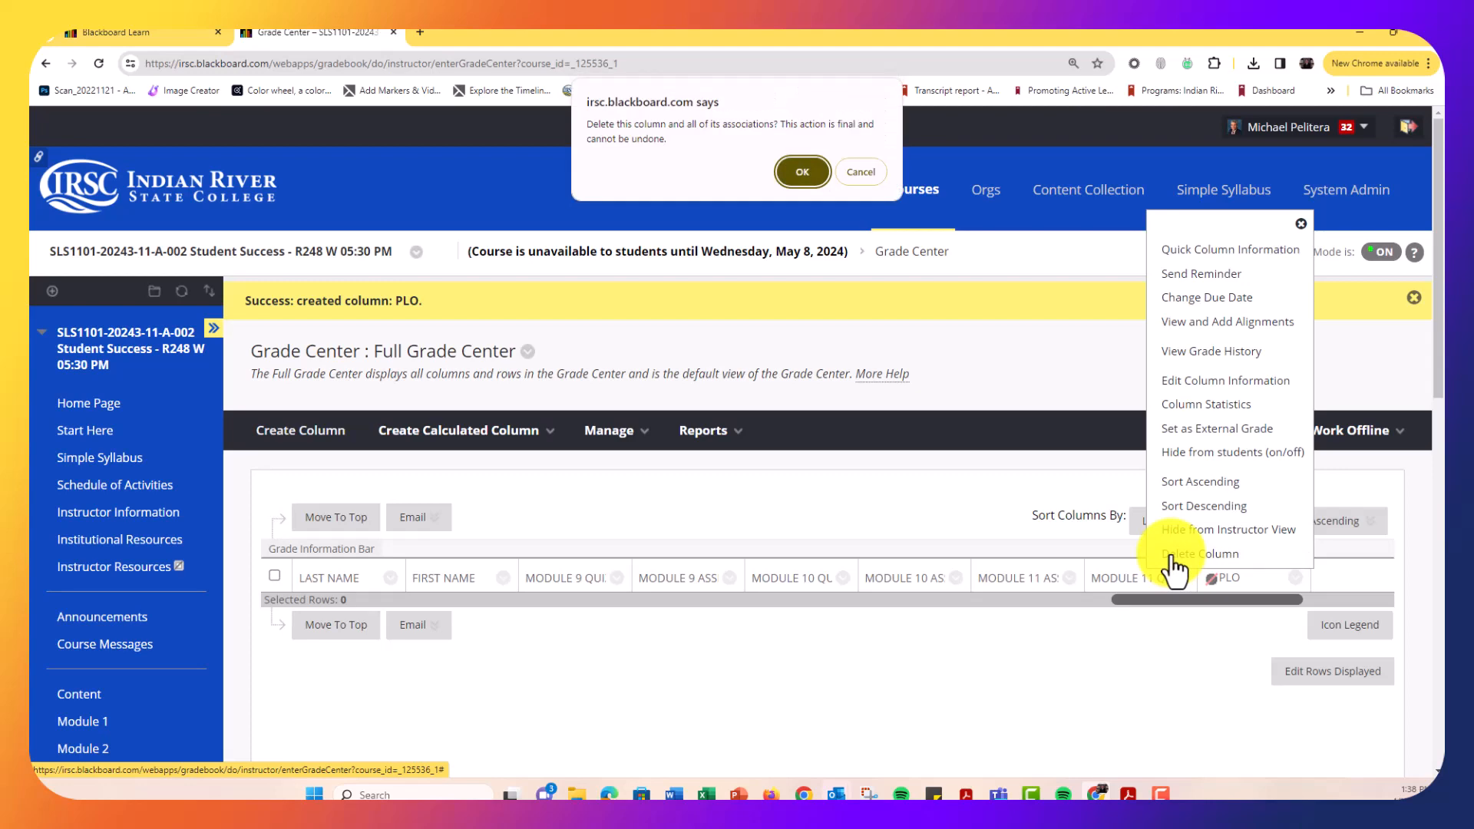
click(803, 170)
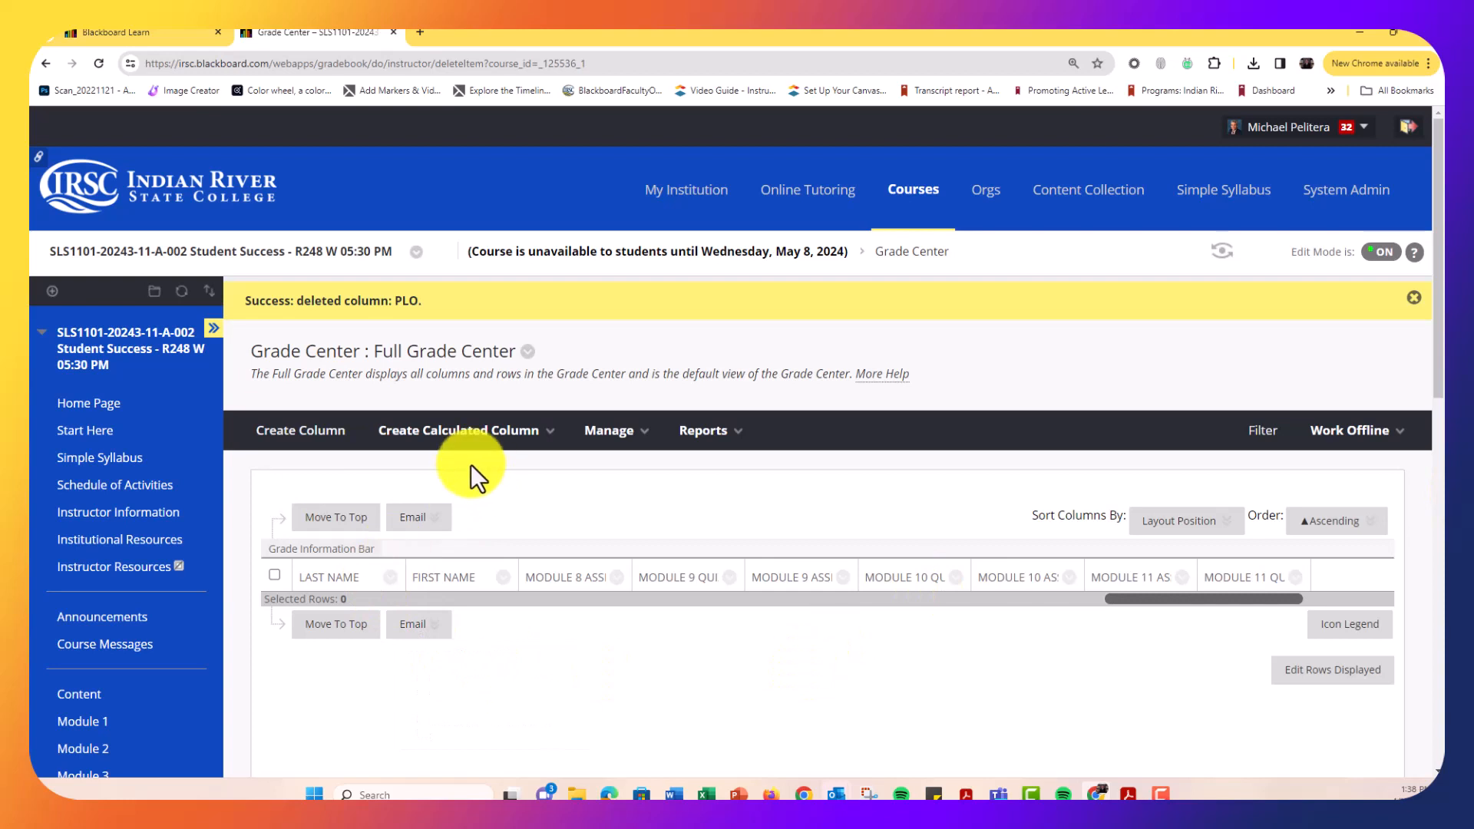
Step: Open the Grade Center's Categories list and examine the columns assigned to the Assignment category
click(407, 430)
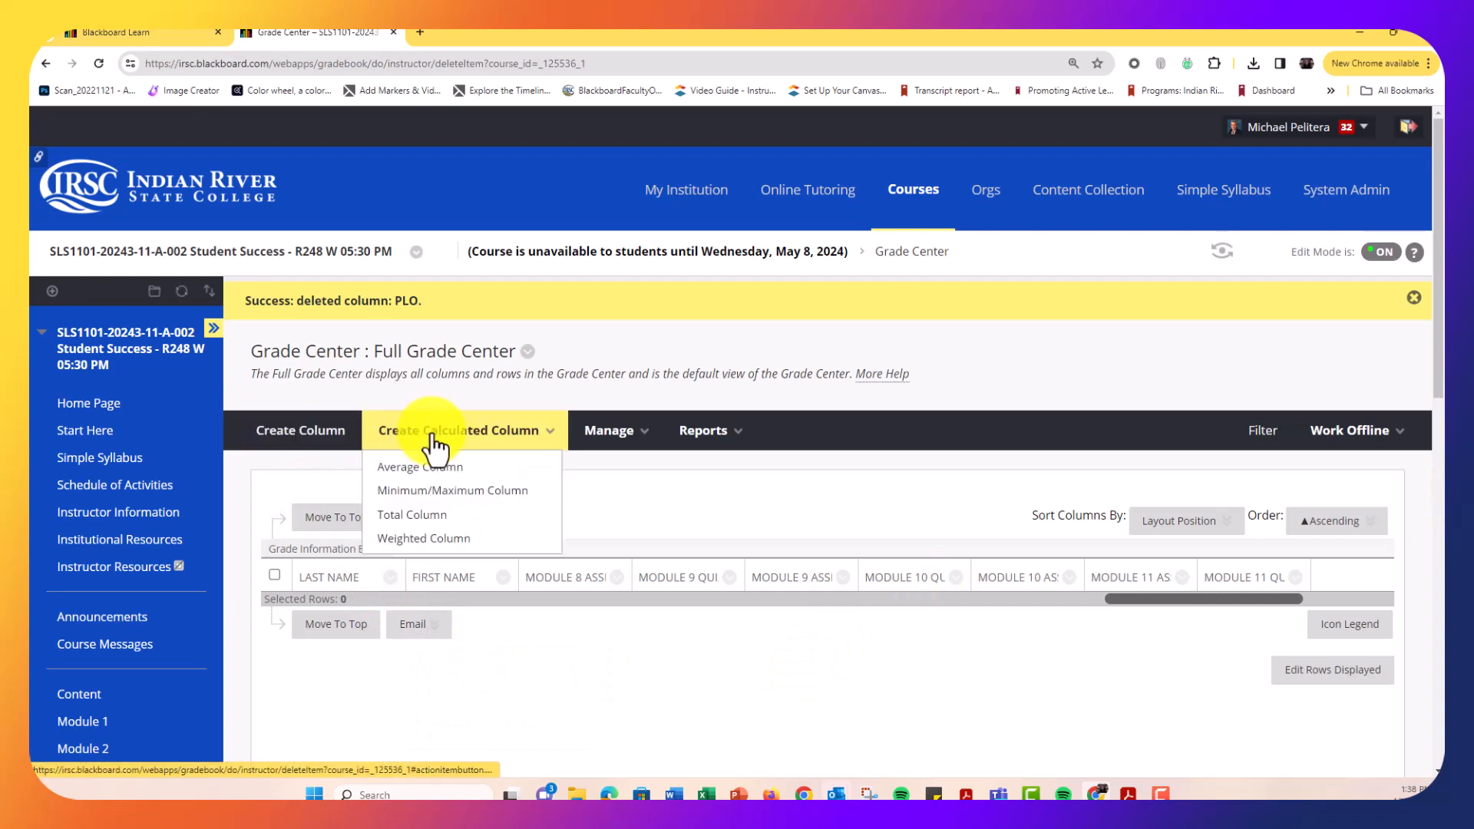
click(600, 431)
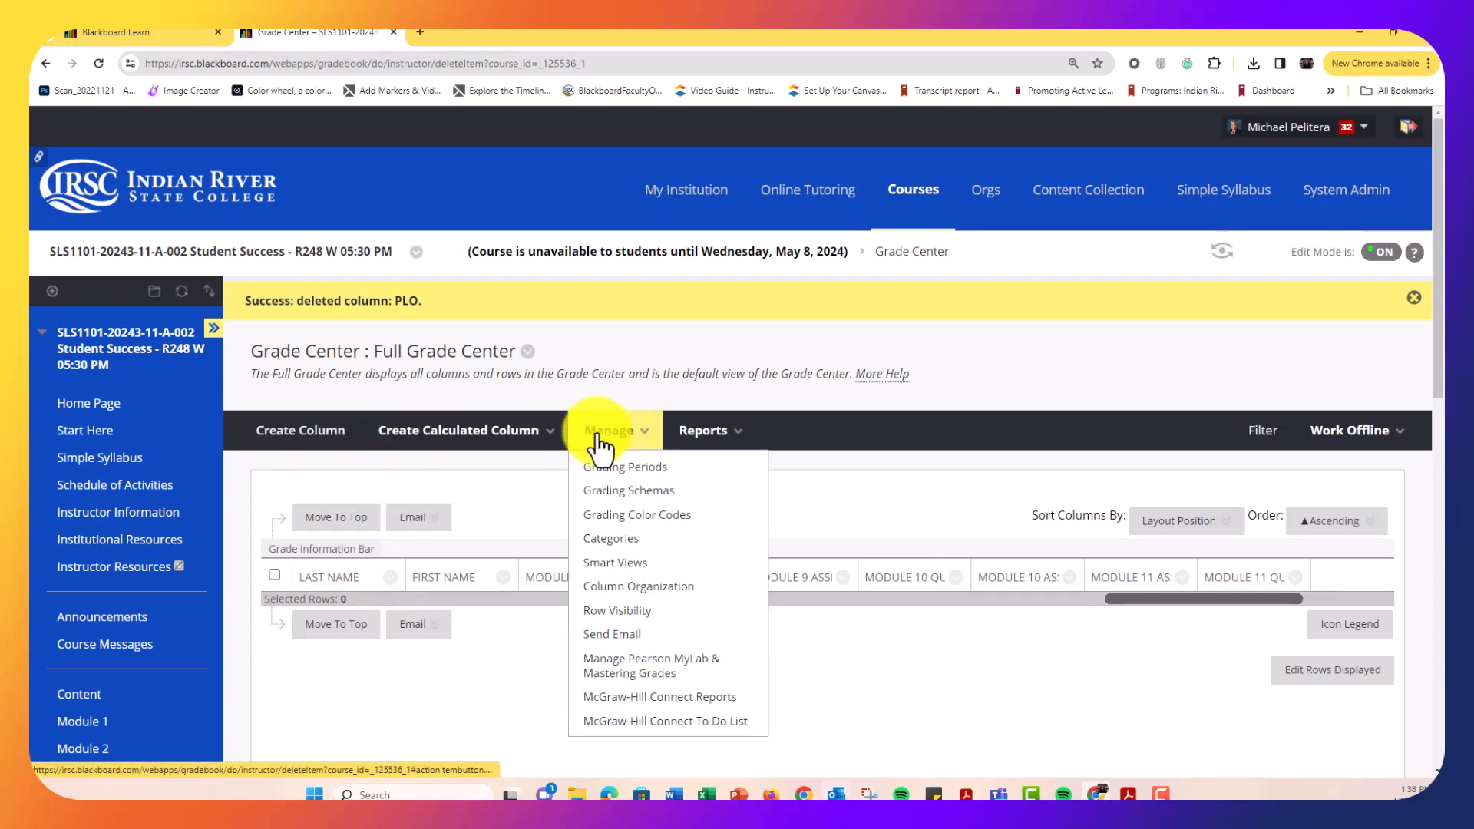
click(614, 538)
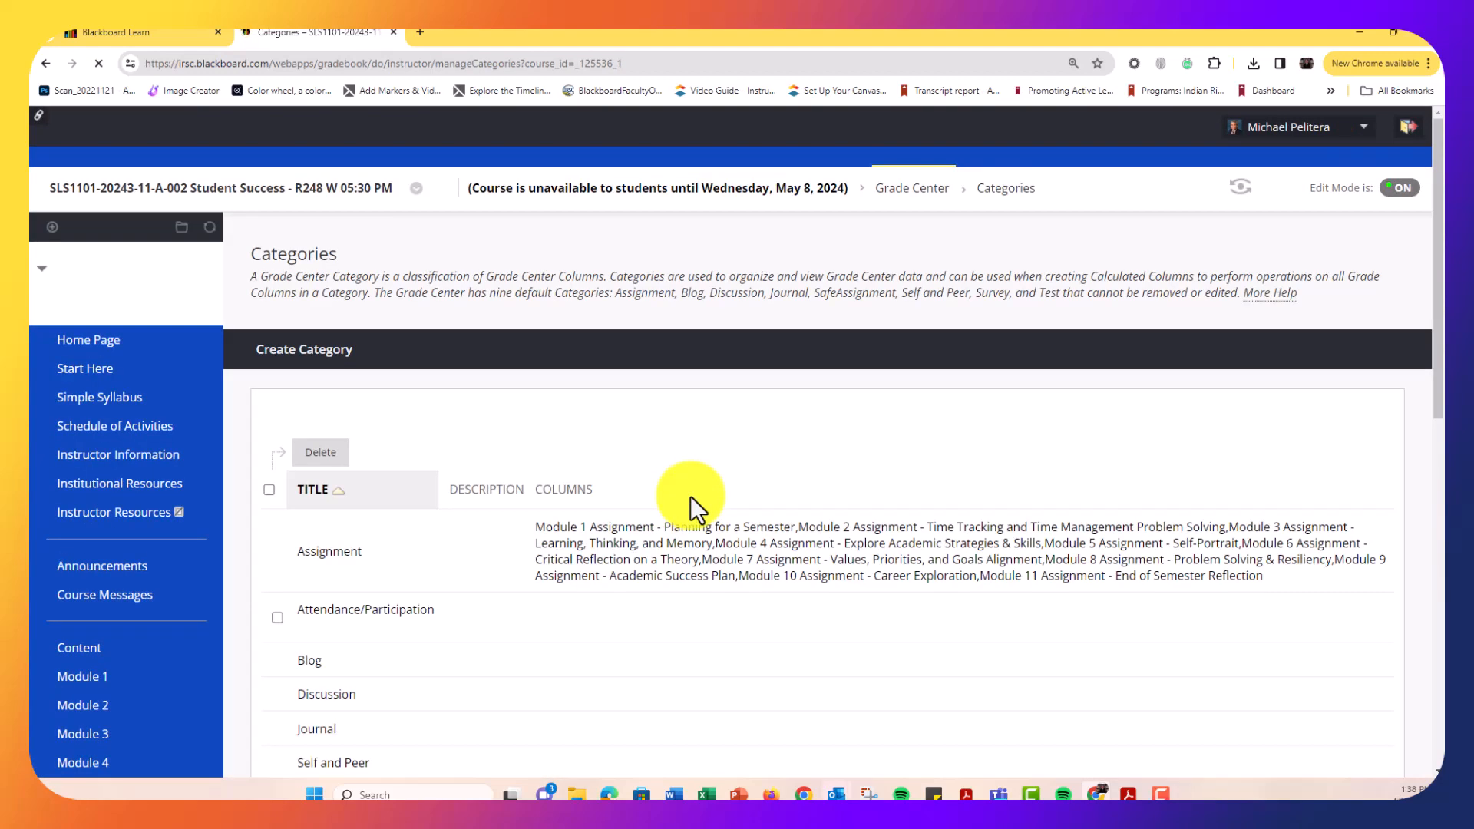
scroll(695, 503, down, 5)
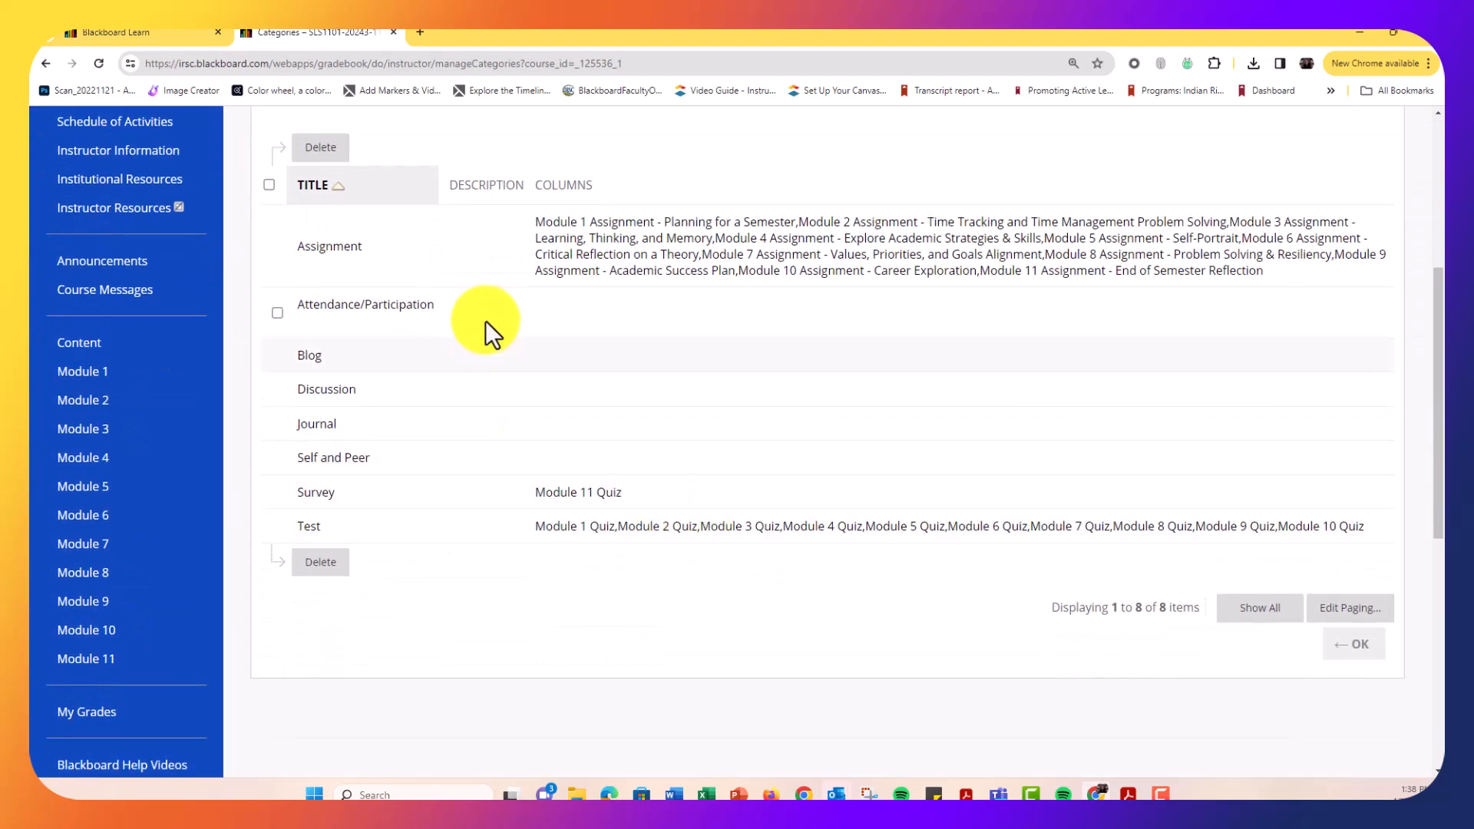
scroll(311, 327, up, 1)
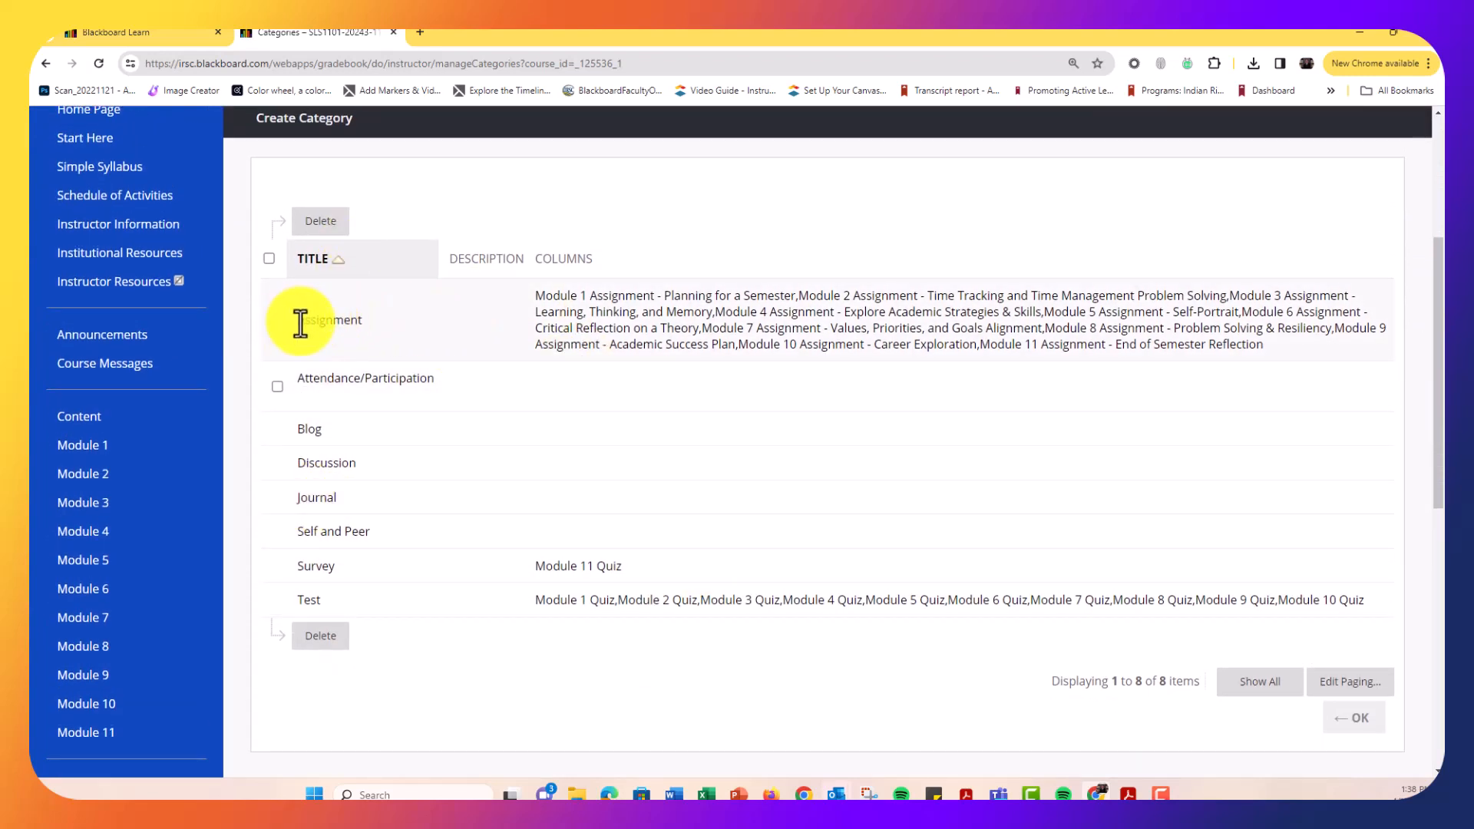
drag(298, 321, 349, 320)
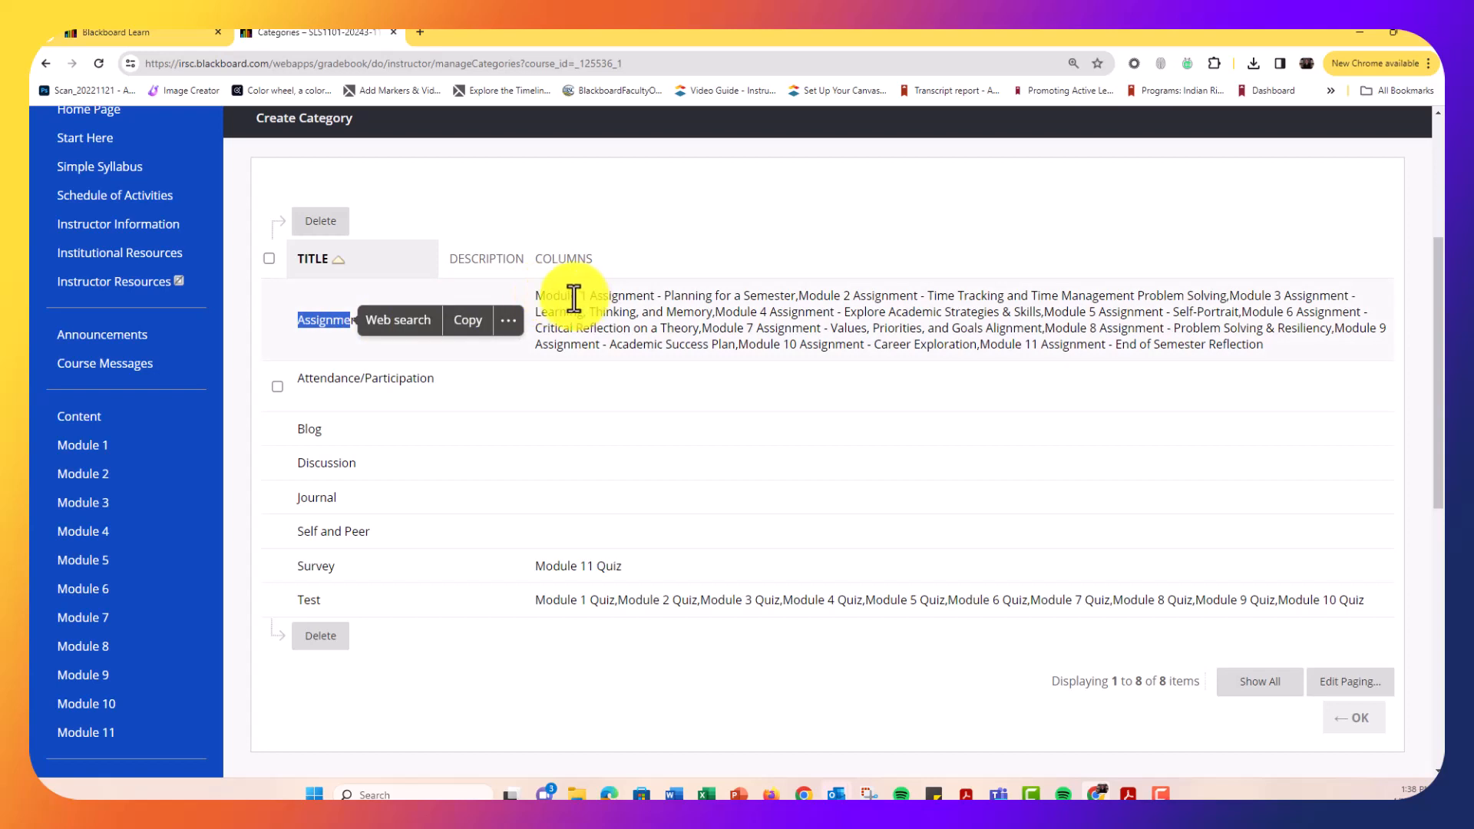
click(536, 294)
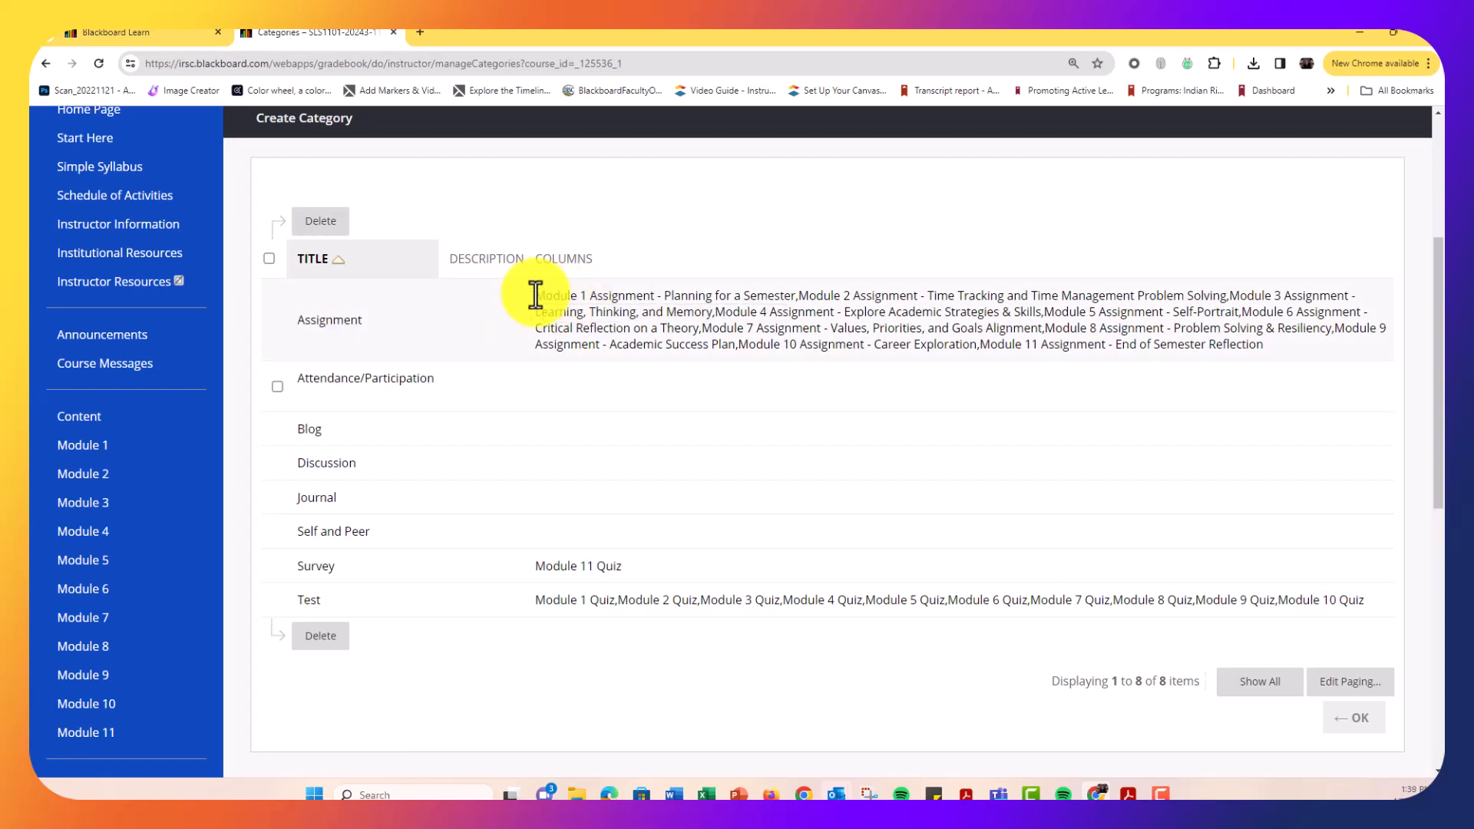
Step: Review the columns assigned to the Assignment and Test categories in the Categories list
drag(536, 294, 1303, 357)
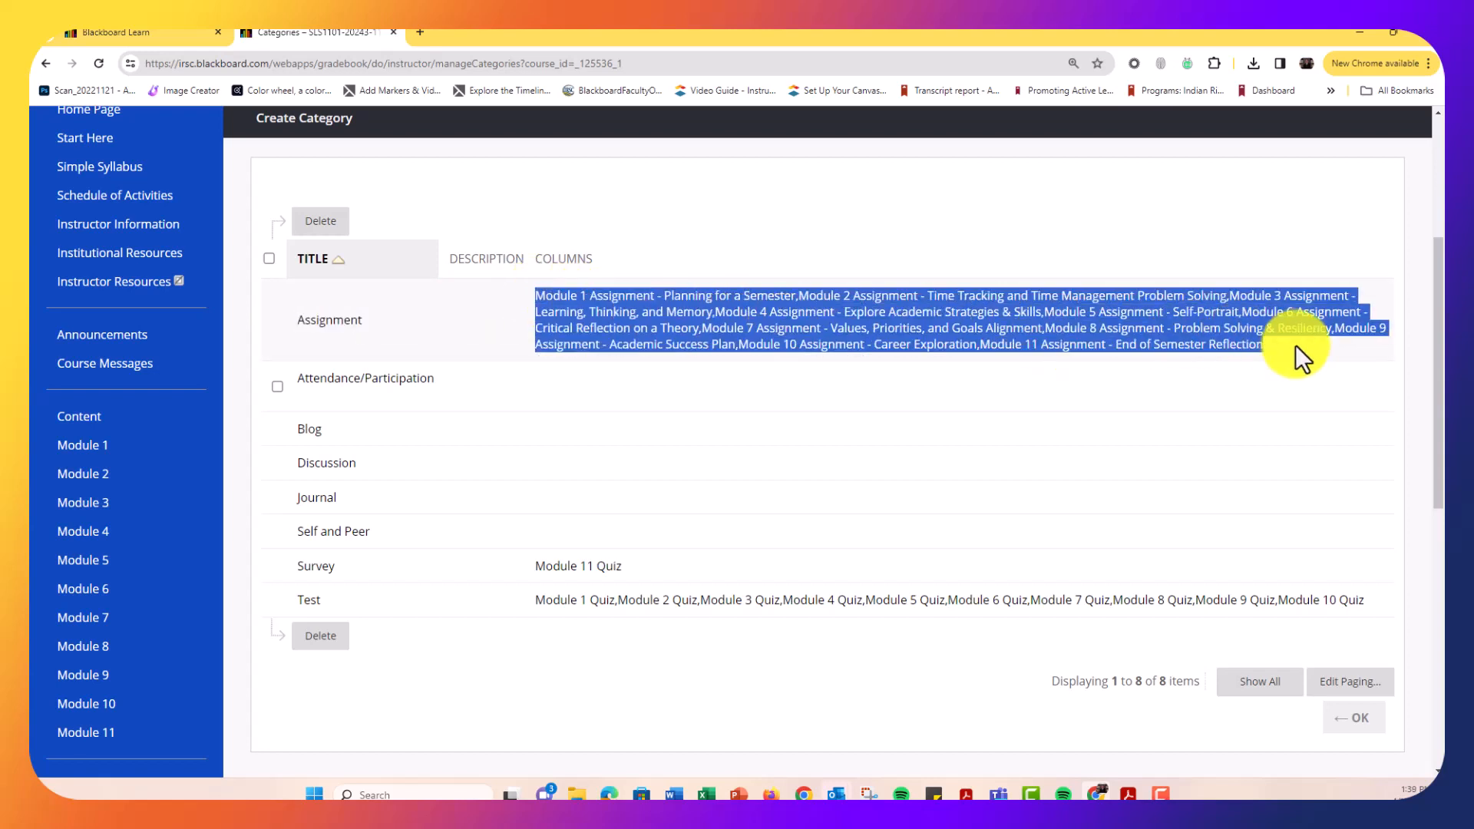
click(917, 321)
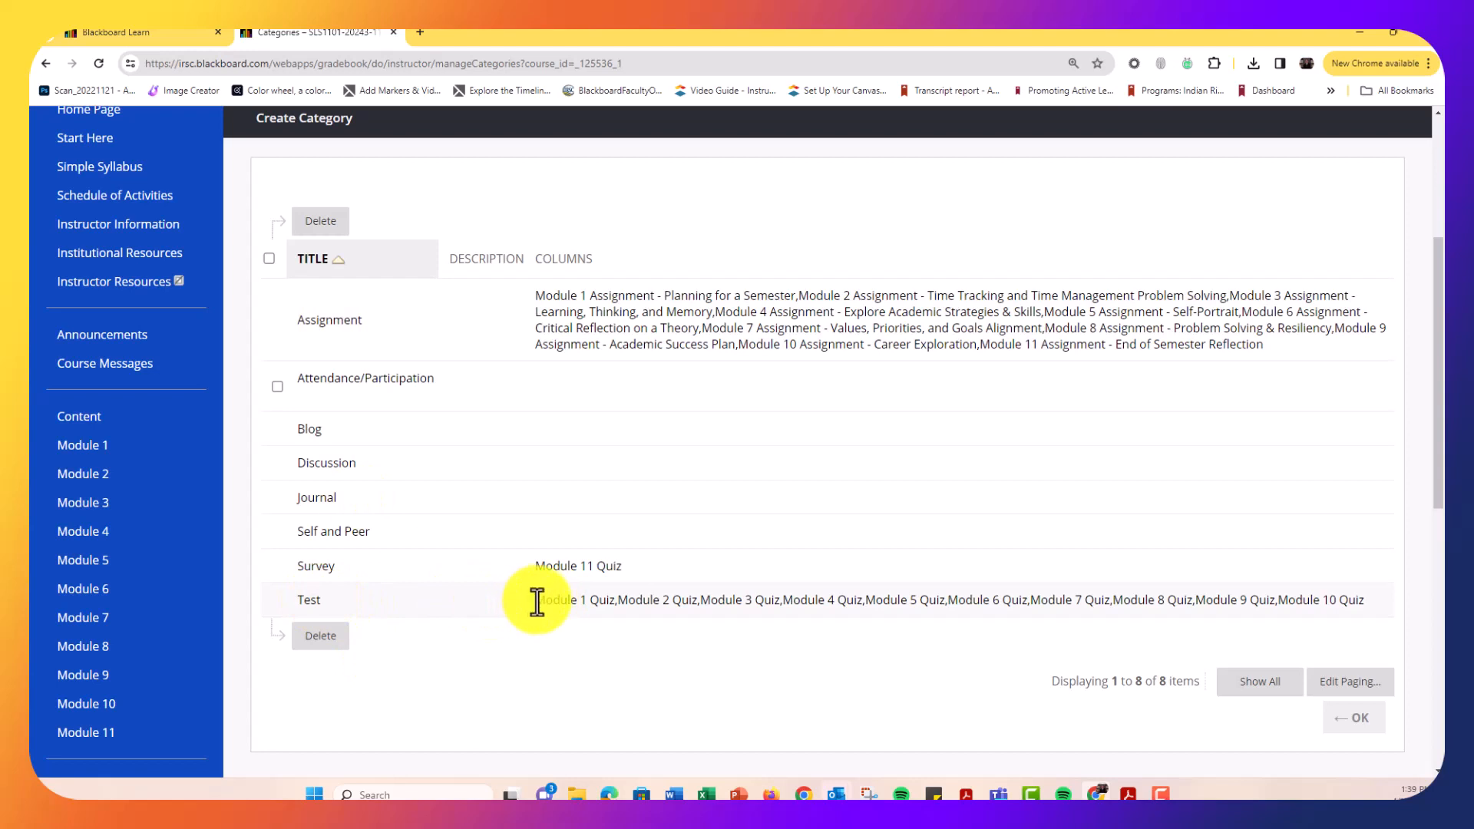
drag(537, 600, 1384, 601)
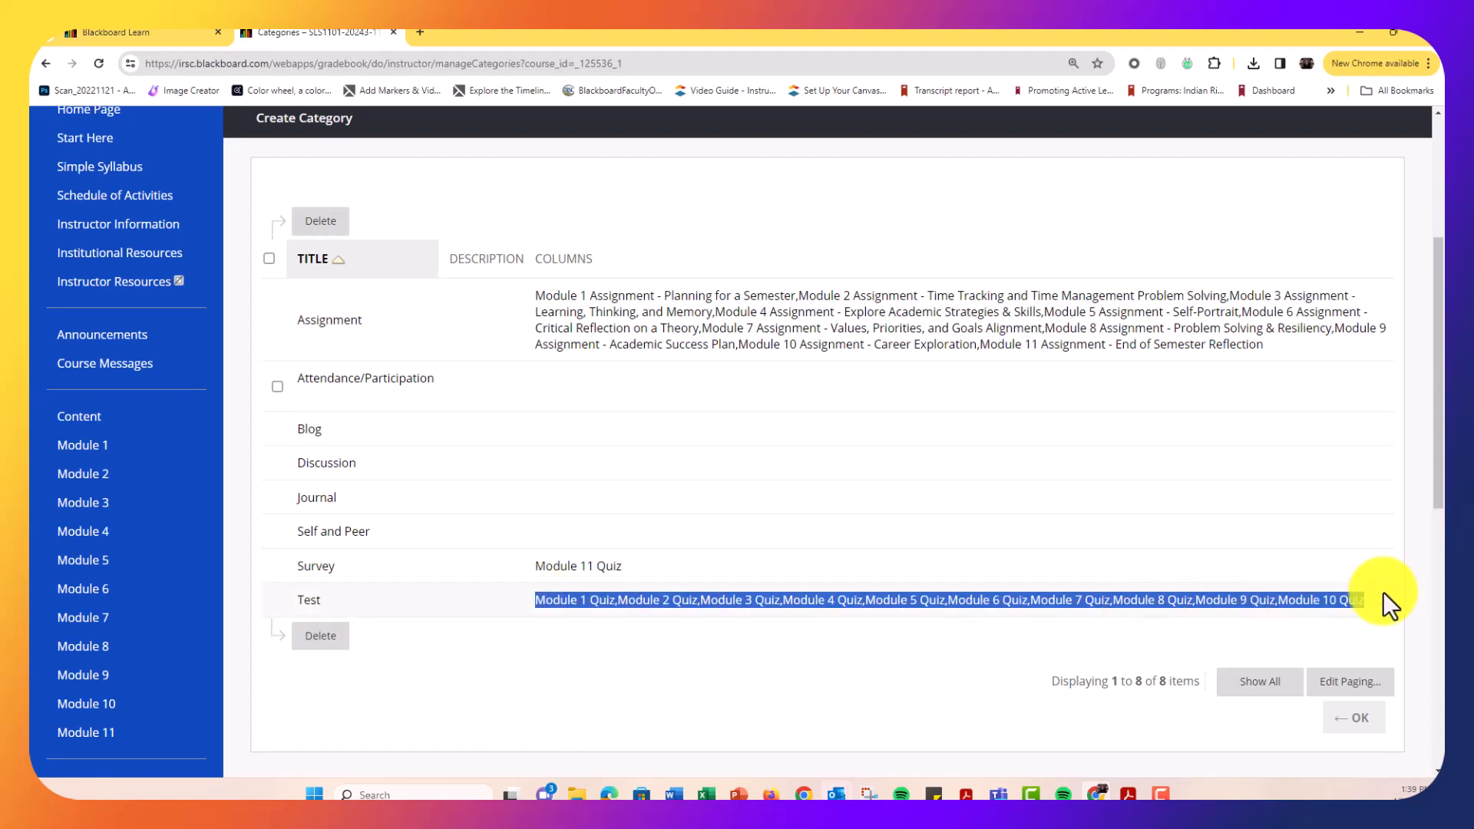
click(935, 603)
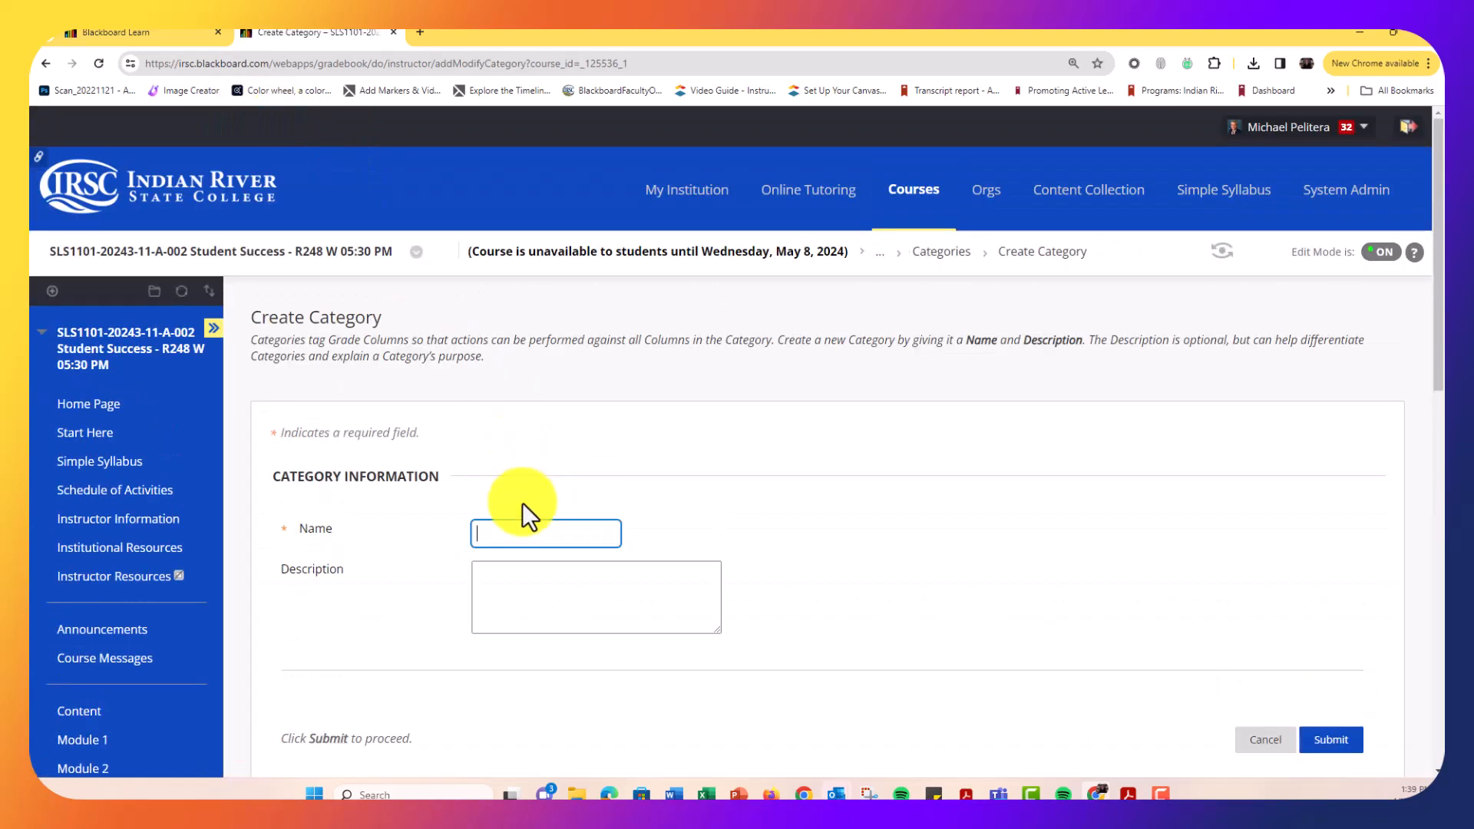
Step: Create a Grade Center category named Attendance/Participation with no description
click(521, 535)
text(ance/Participation)
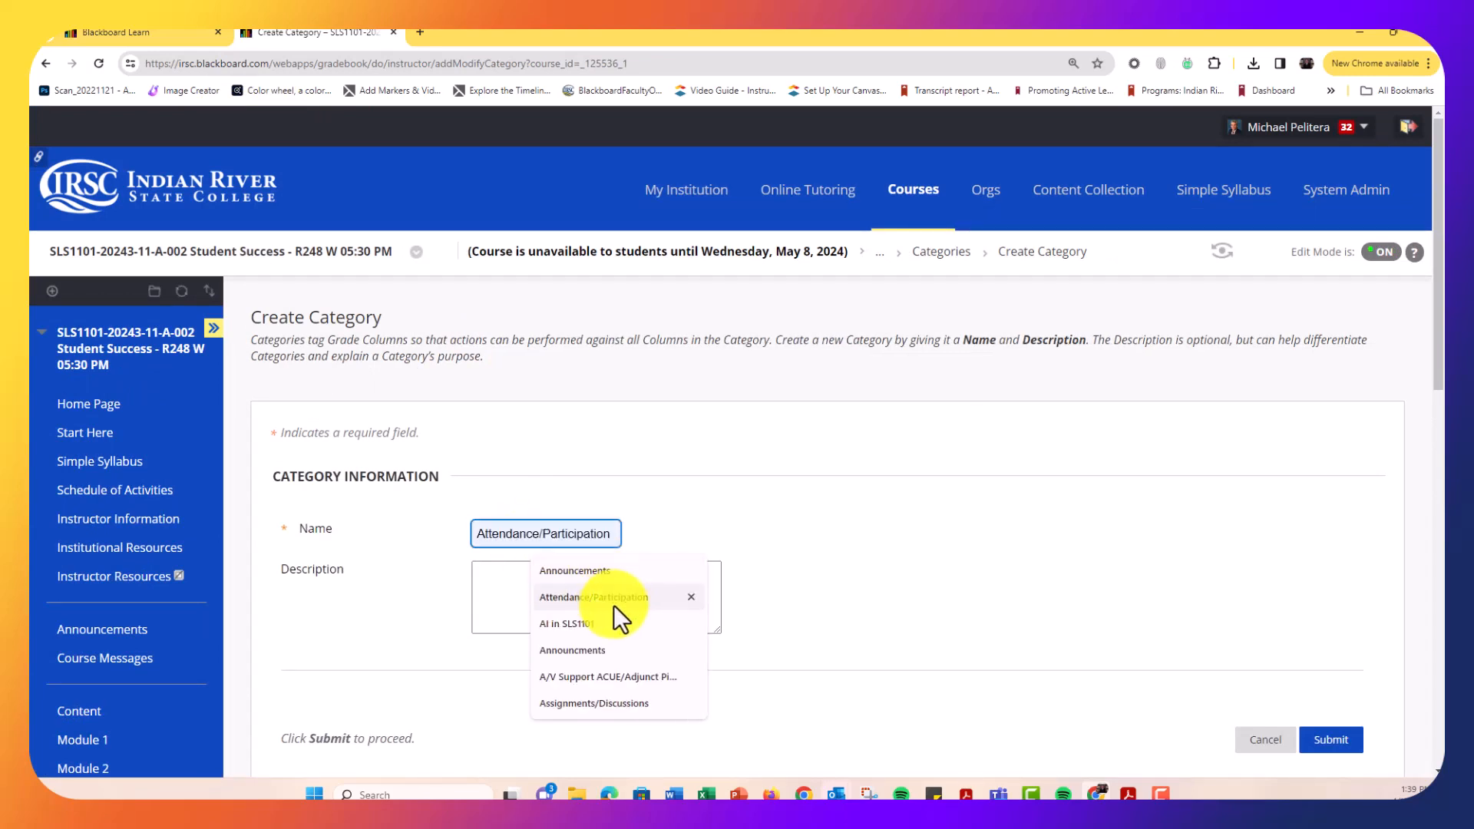
click(614, 605)
click(934, 536)
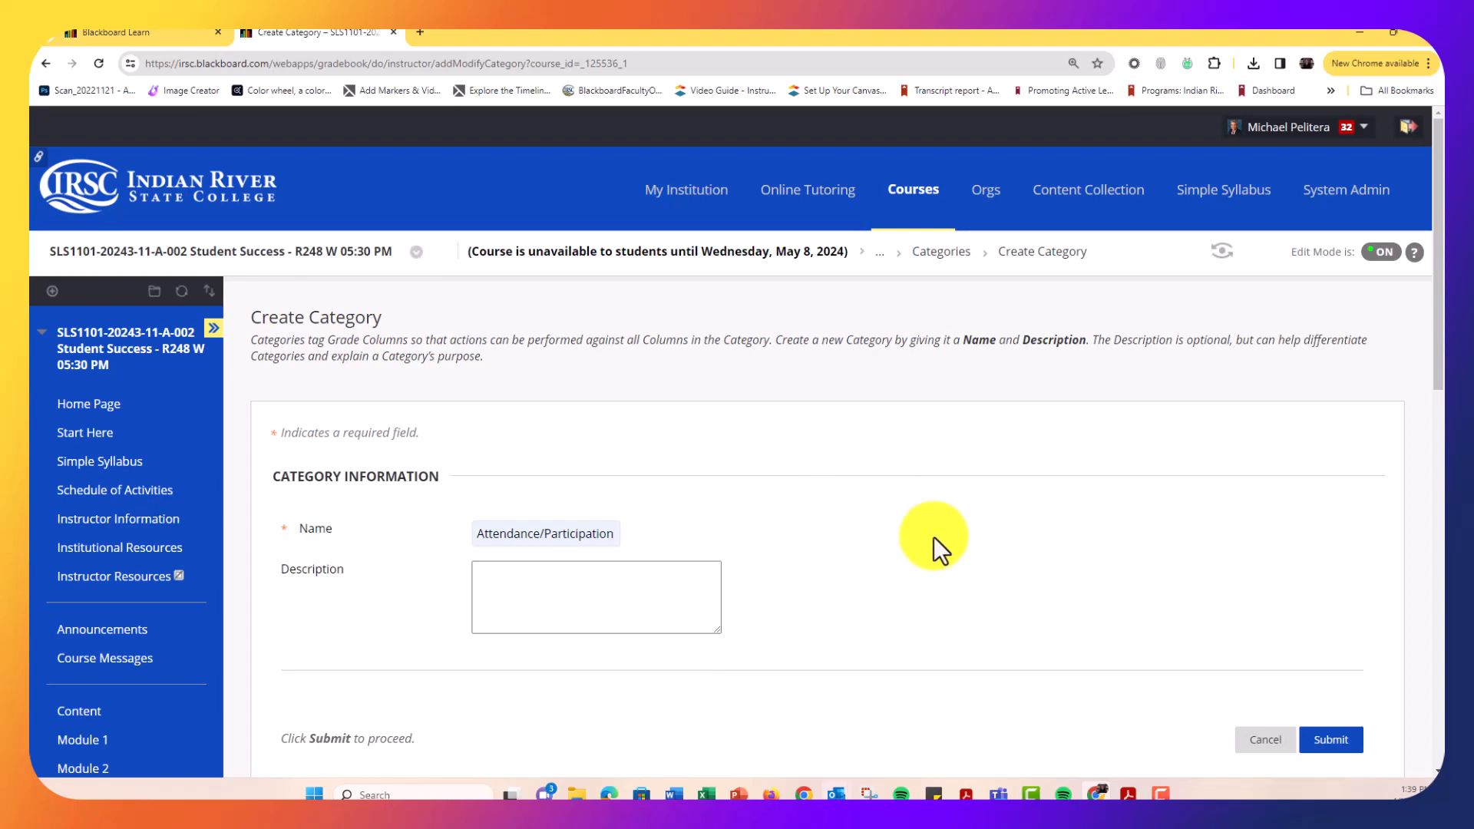
scroll(983, 617, down, 4)
click(1336, 449)
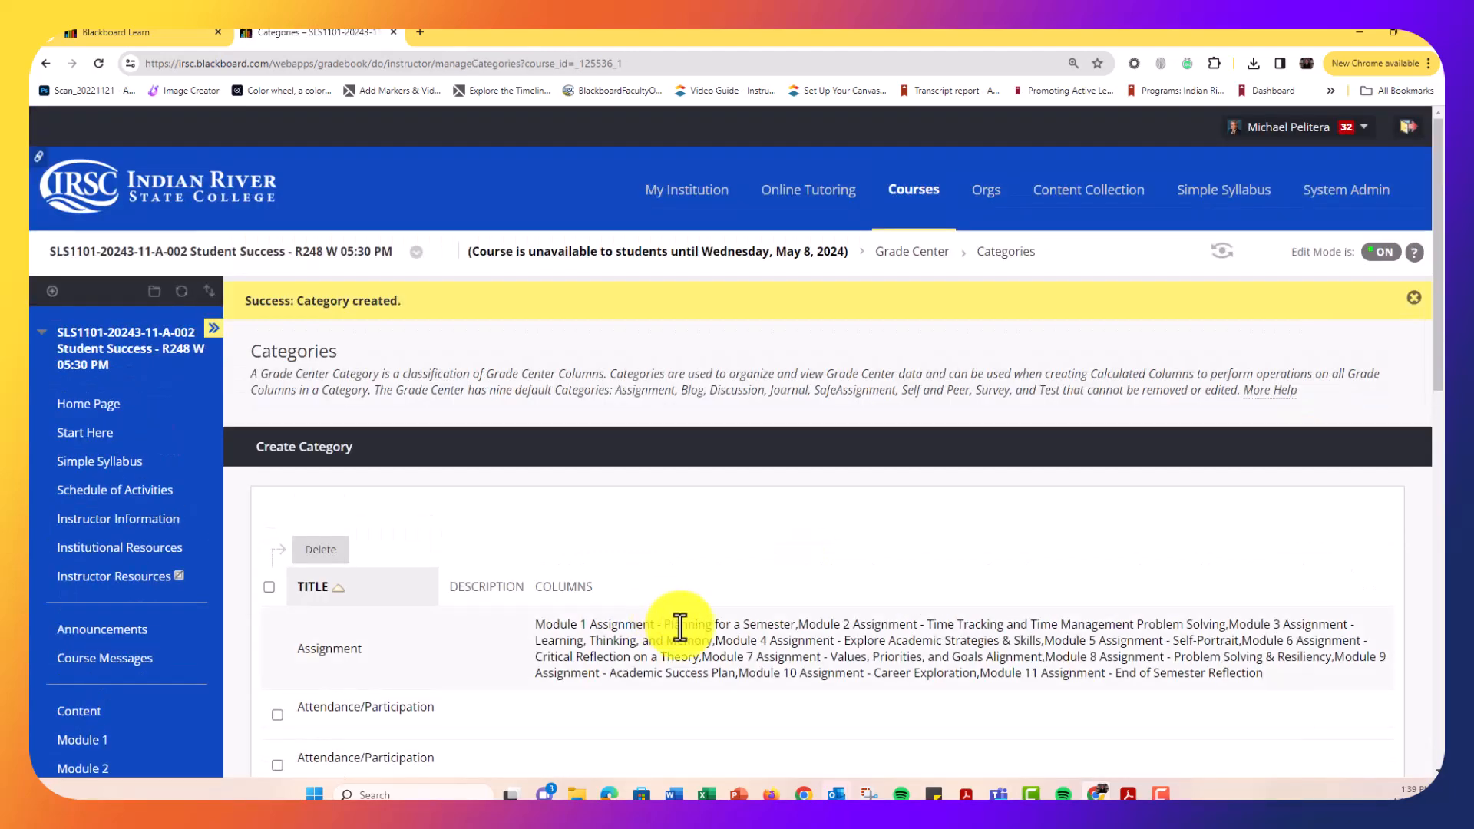
Step: Delete the duplicate Attendance/Participation category from the Categories list, keeping one entry
scroll(556, 676, down, 4)
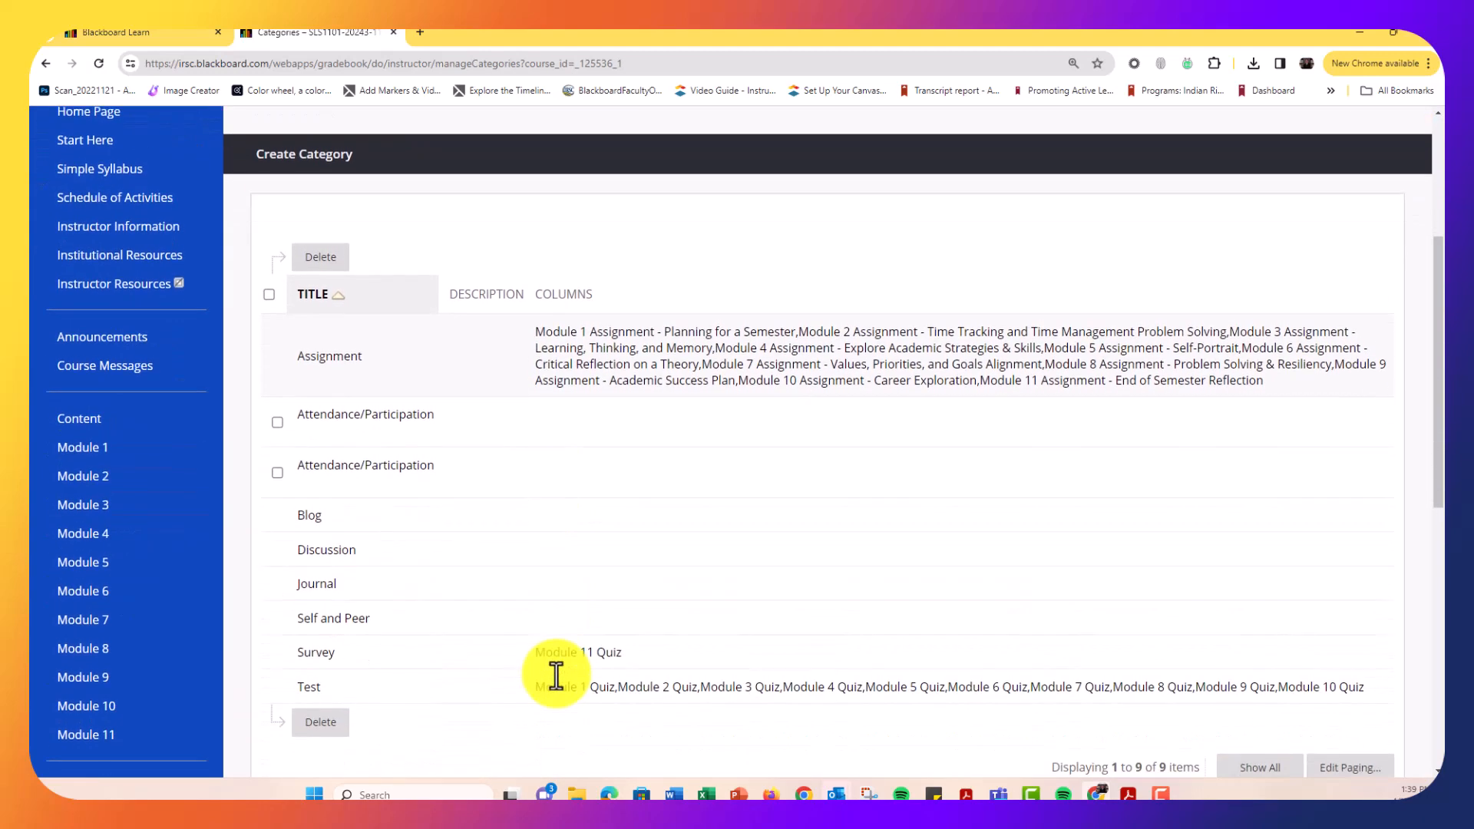
click(278, 419)
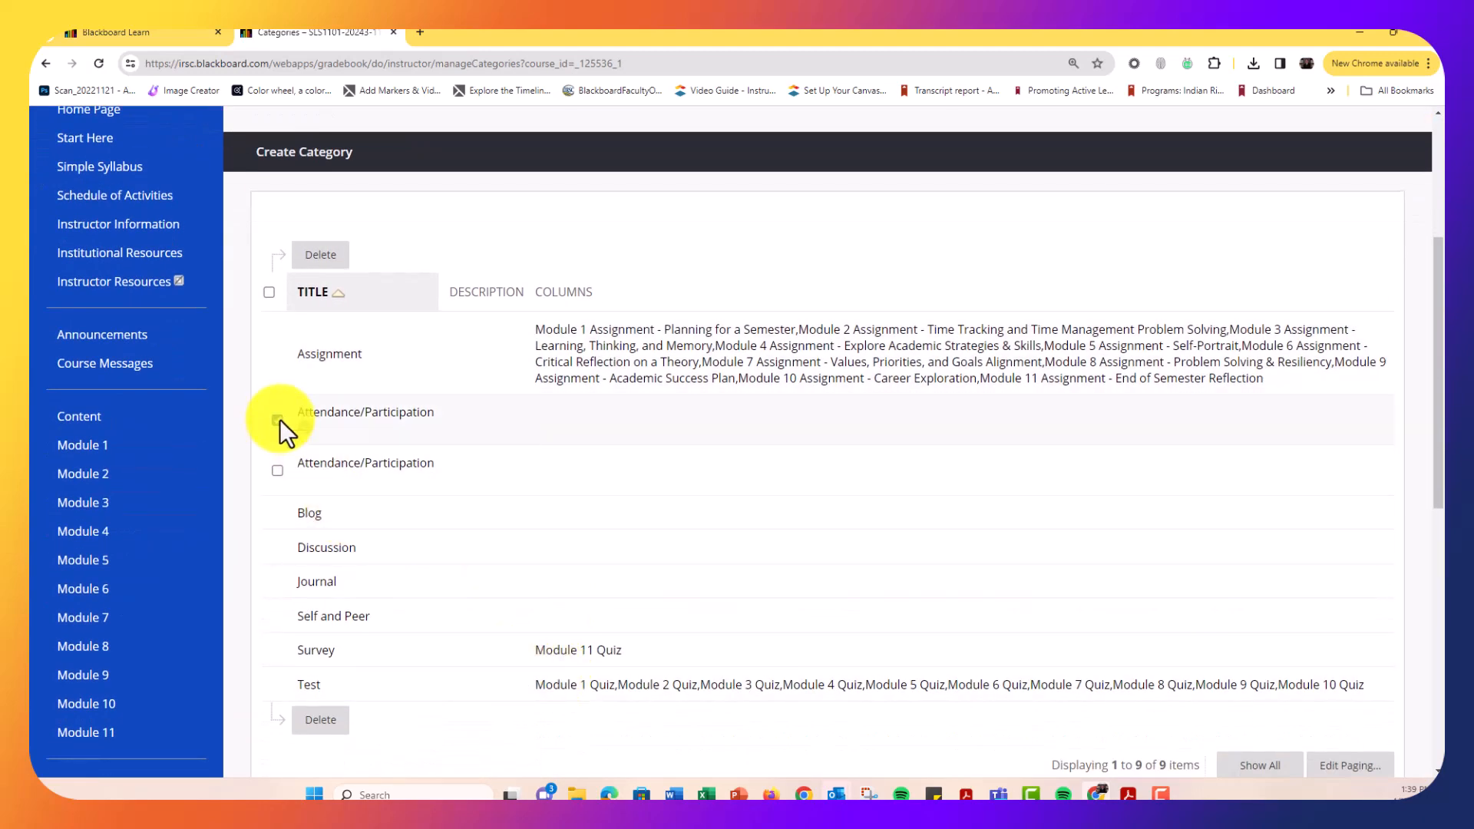
click(321, 719)
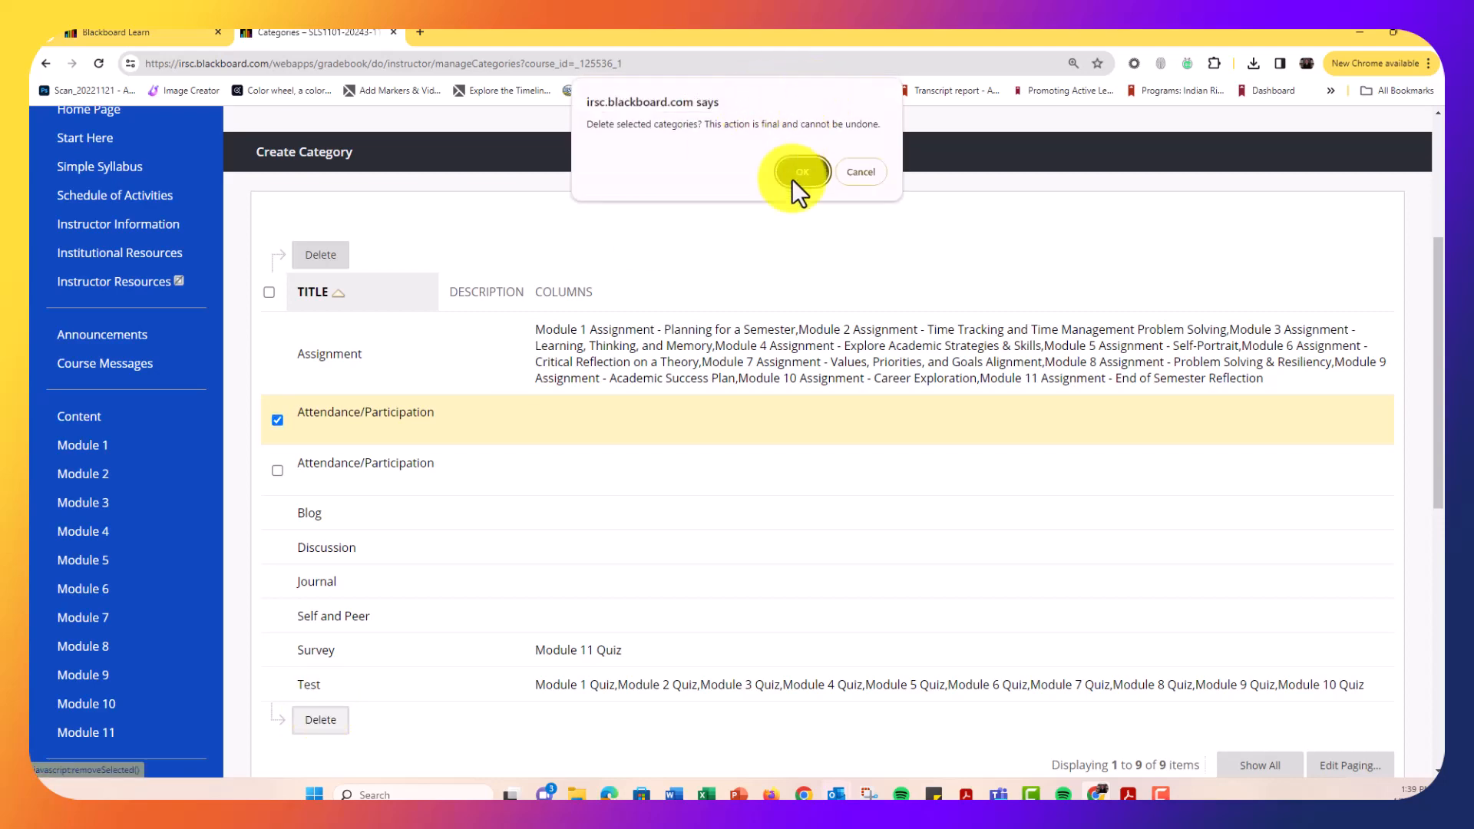
click(801, 172)
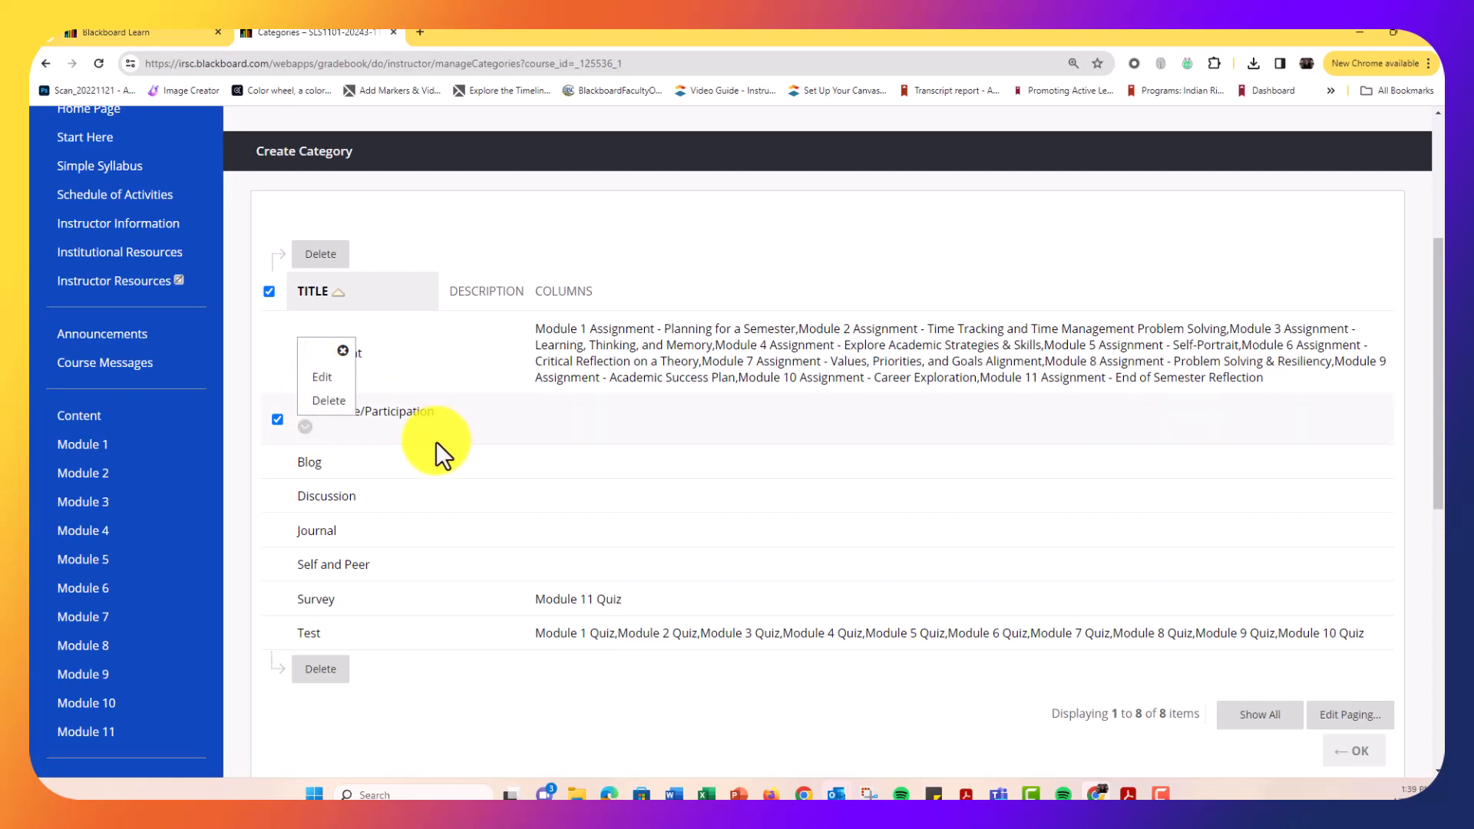
click(456, 418)
scroll(413, 385, up, 1)
scroll(413, 385, up, 3)
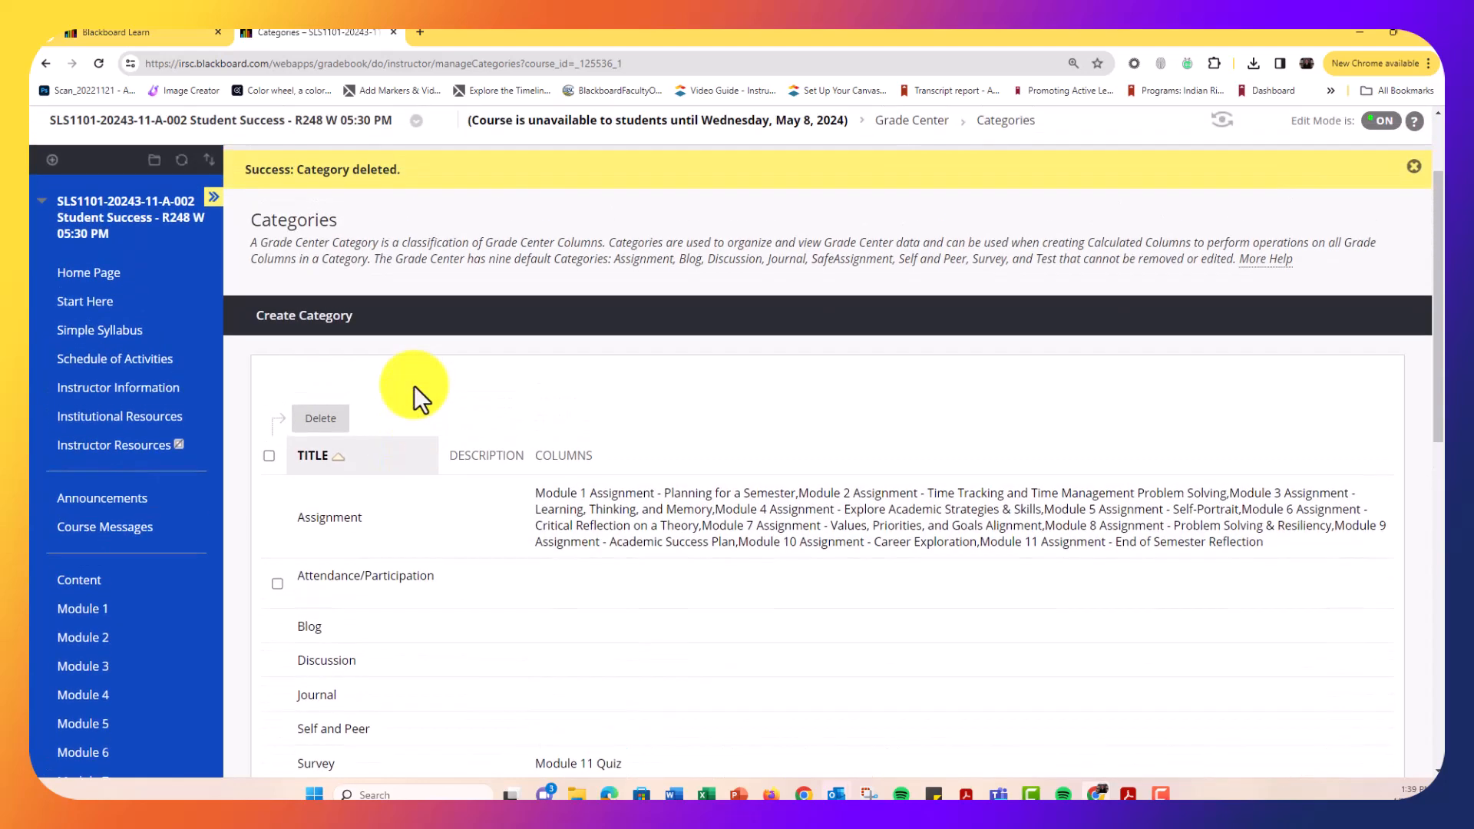
Step: Leave the Categories list and start a new grade column named Attendance/Participation with the Grade Center name Atten/Part
scroll(1170, 472, down, 8)
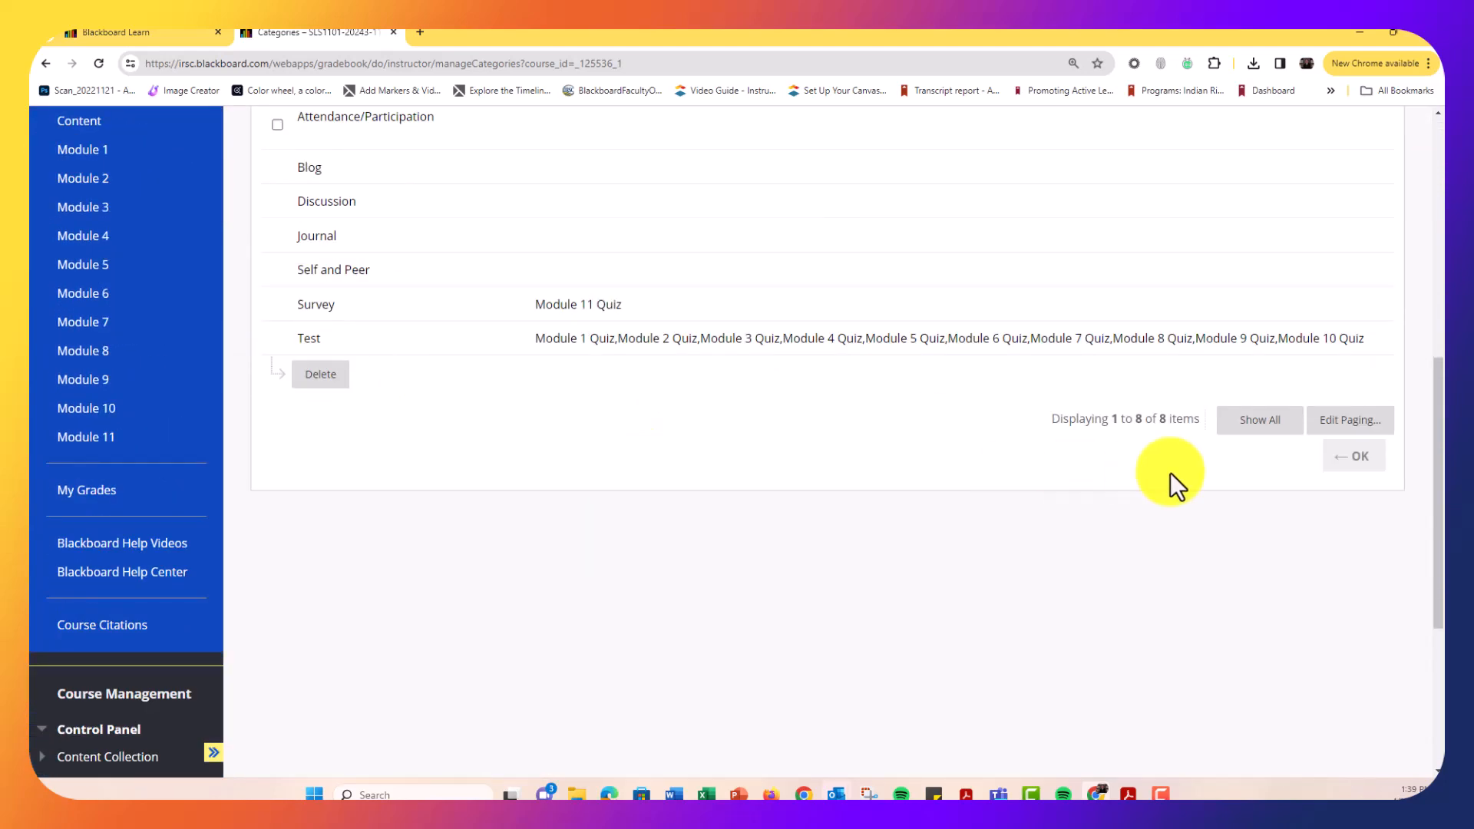
click(1368, 460)
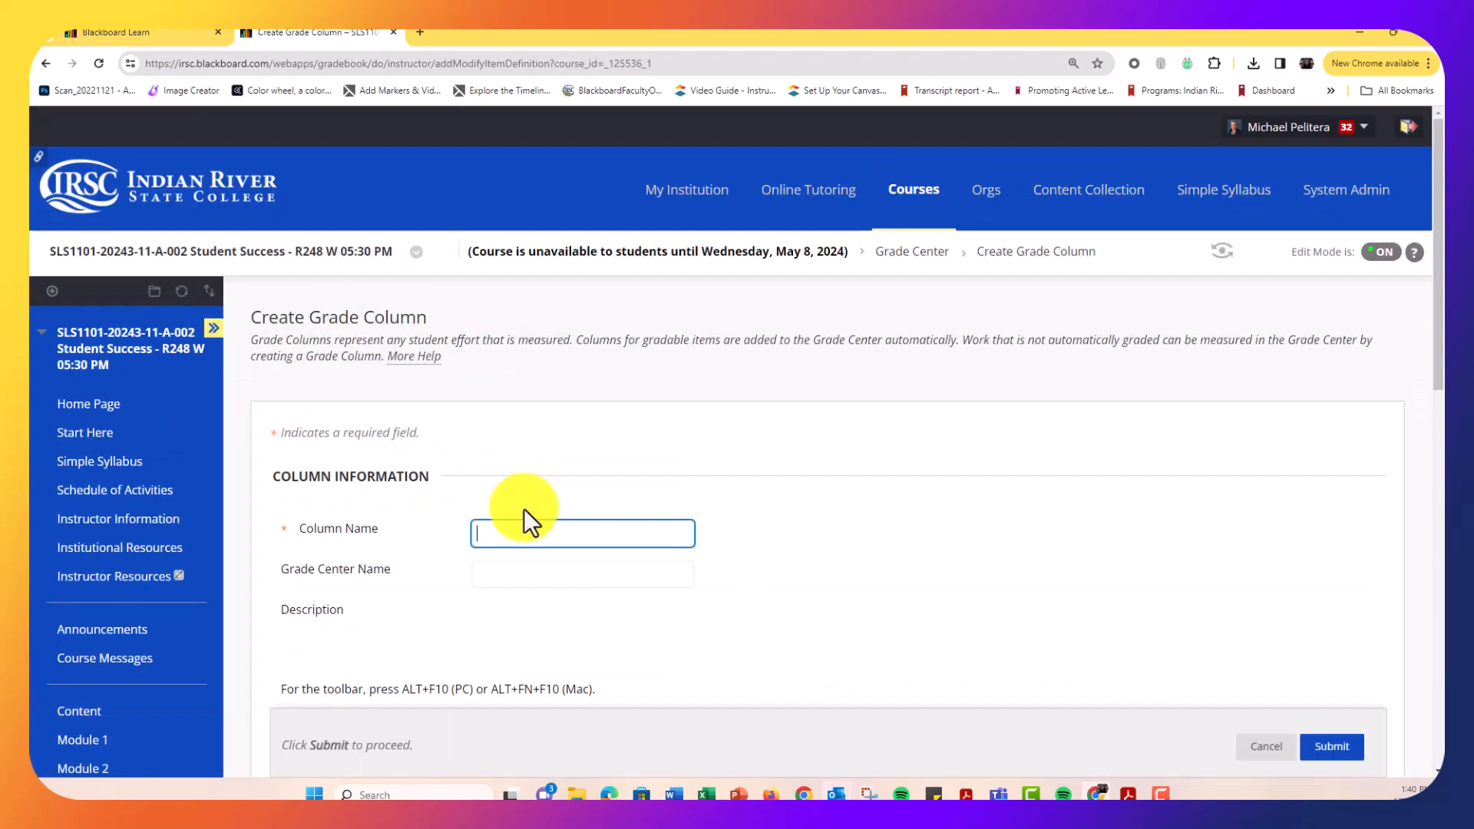
click(550, 513)
click(589, 577)
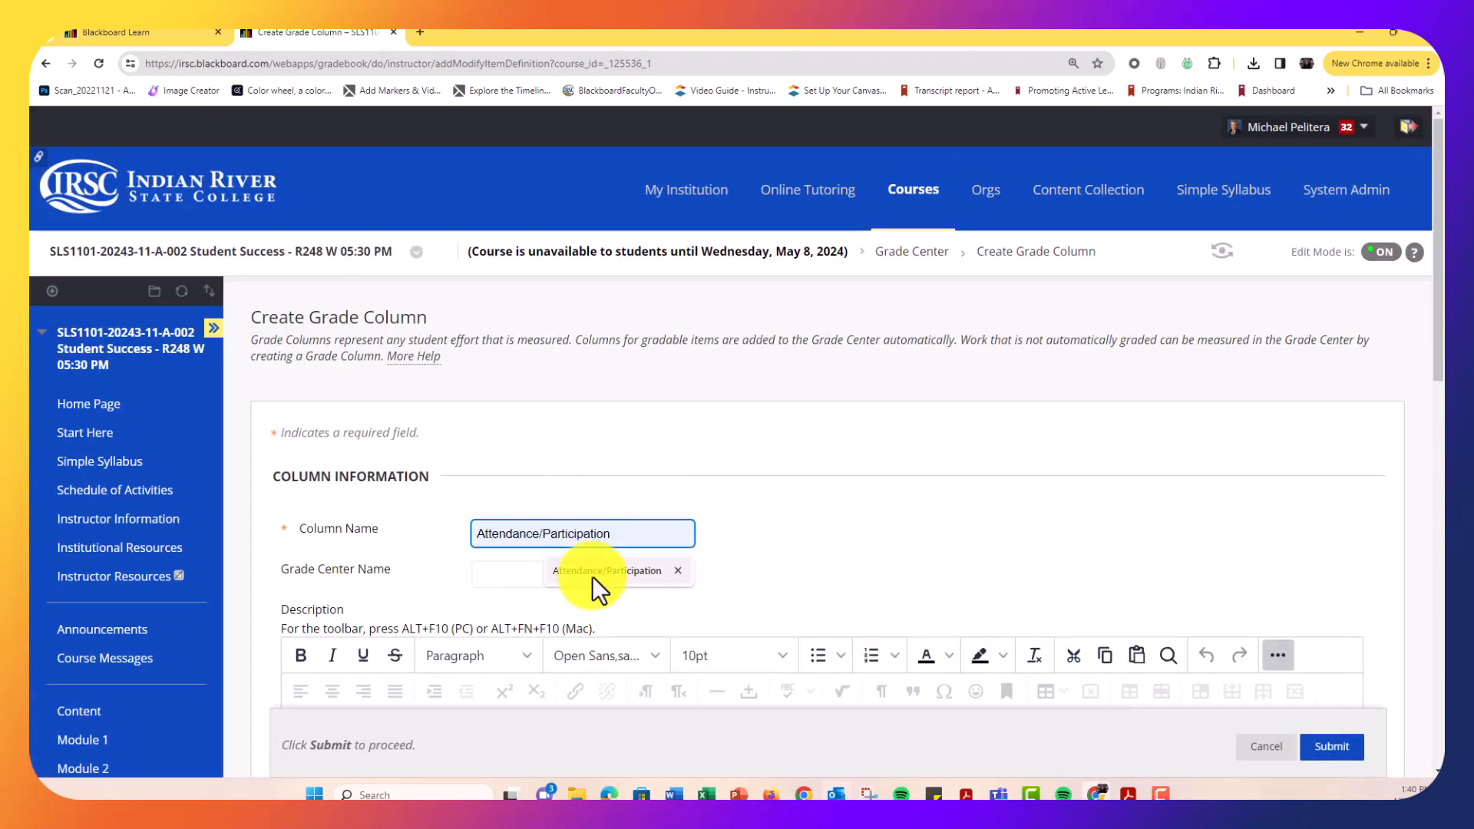
click(597, 575)
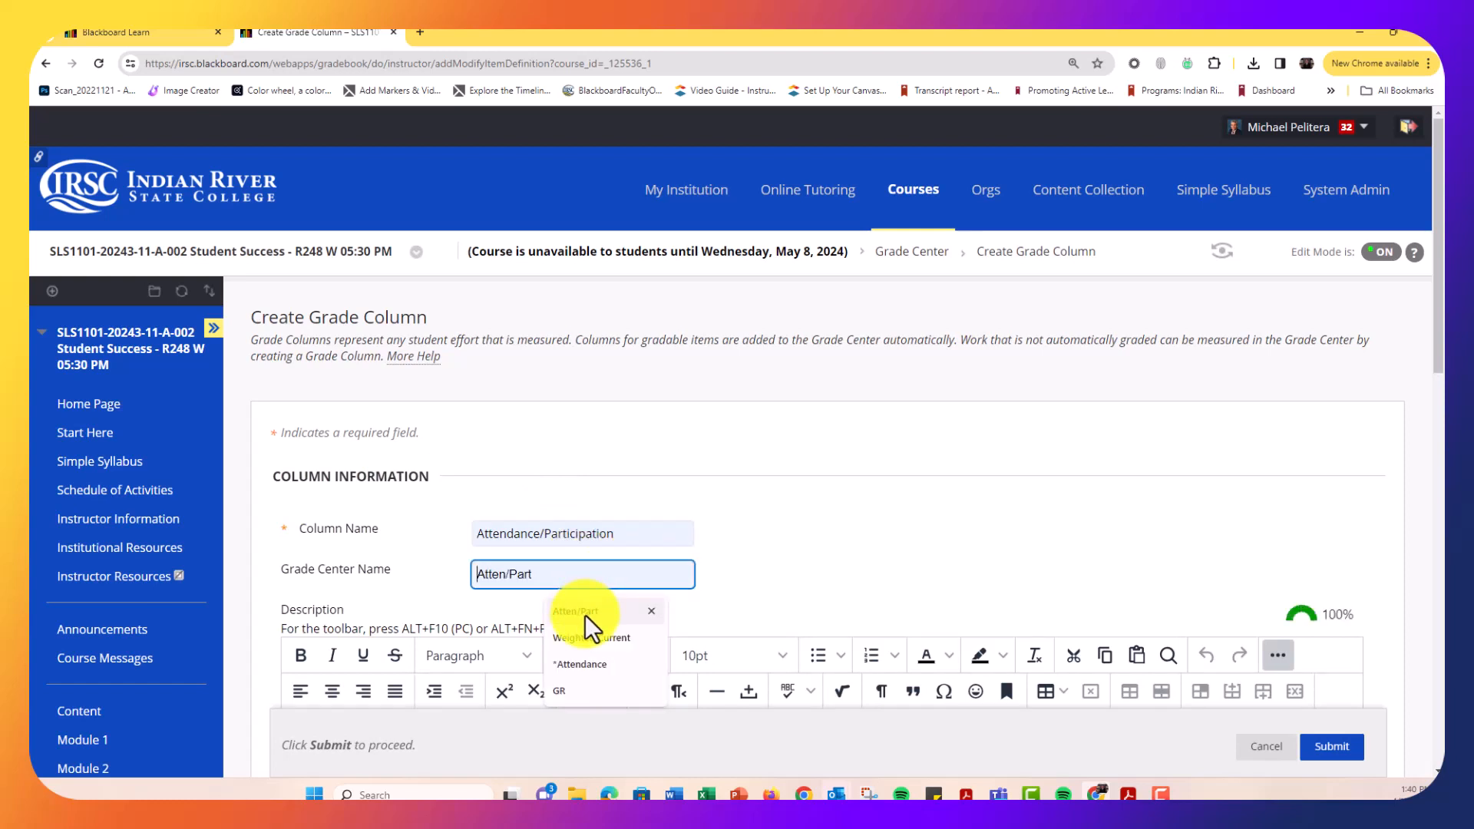
click(585, 613)
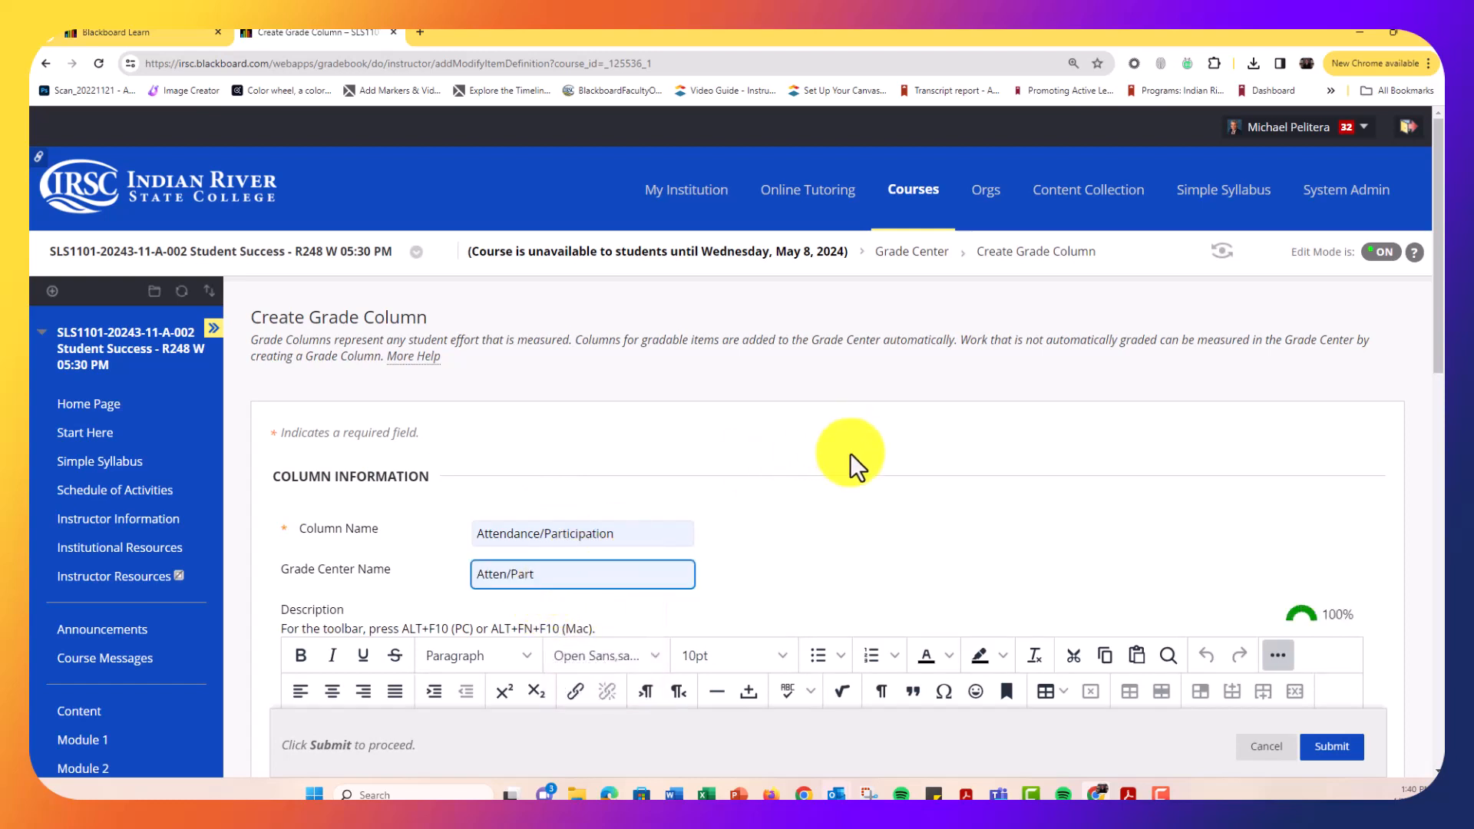
scroll(849, 453, down, 4)
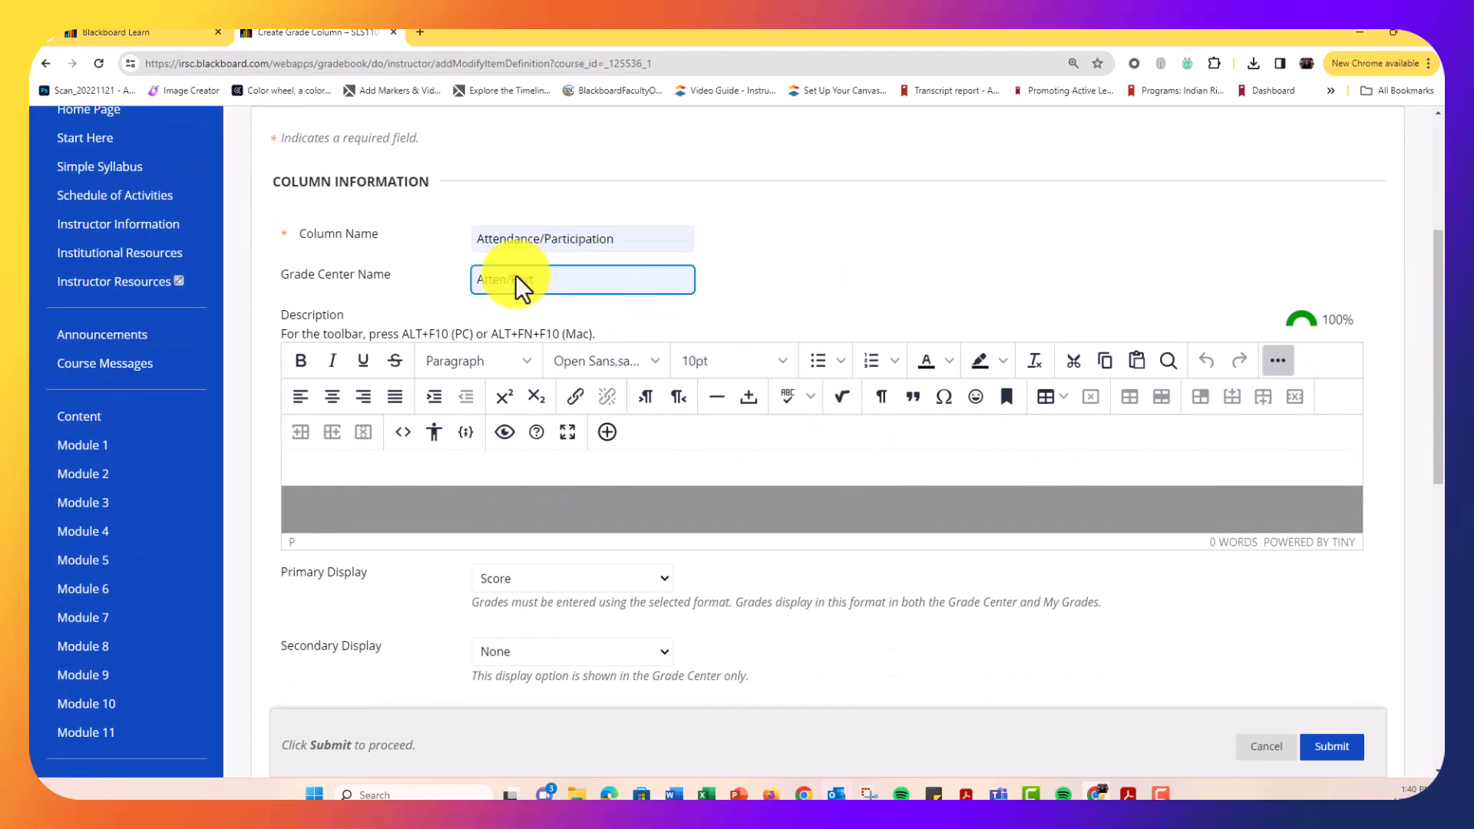
click(565, 262)
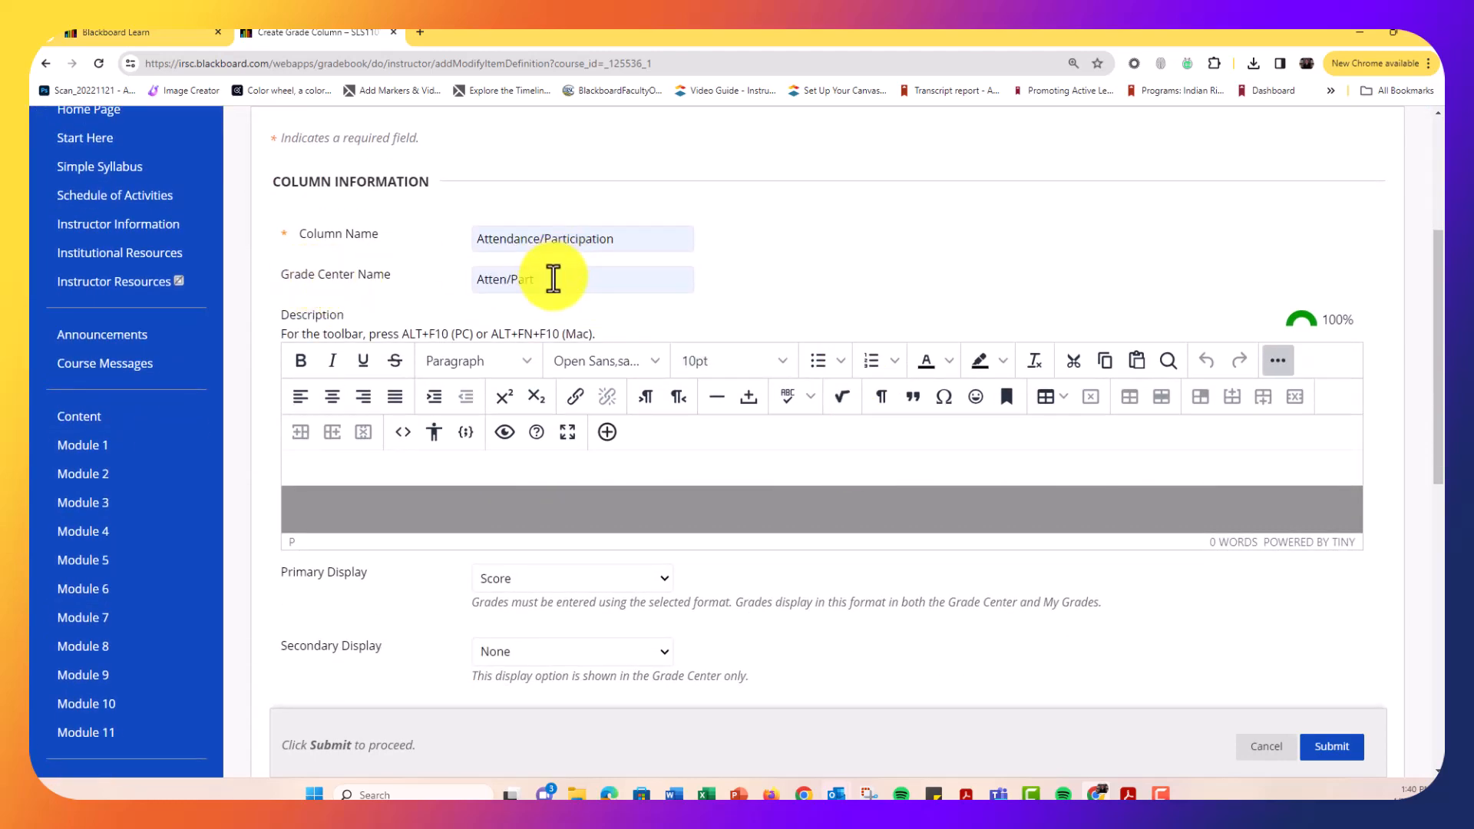
click(550, 286)
click(634, 242)
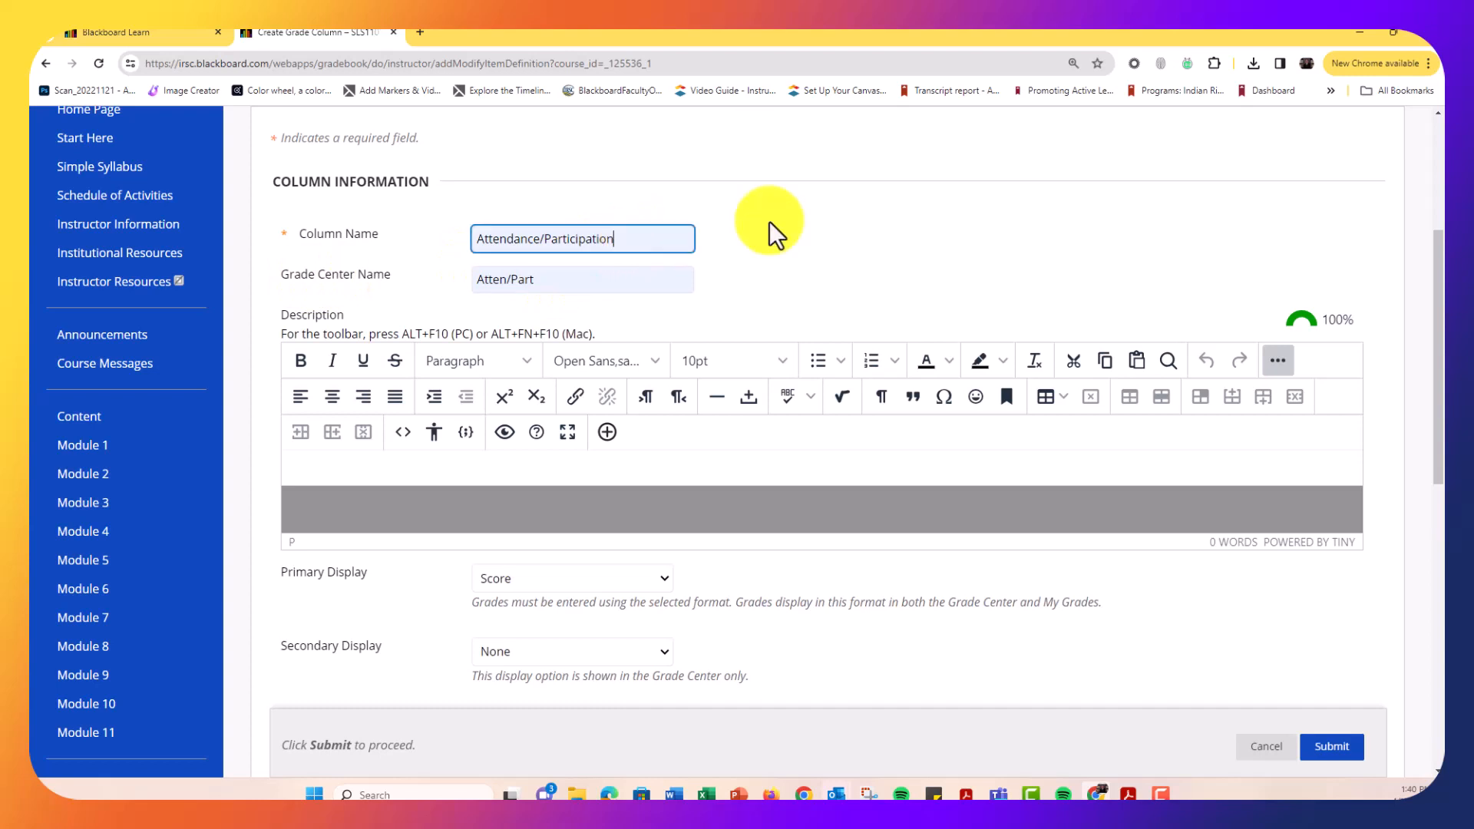
click(790, 227)
Step: Assign the new column to the Attendance/Participation category with 100 points possible, submit it, and locate it in the Full Grade Center
scroll(787, 215, down, 1)
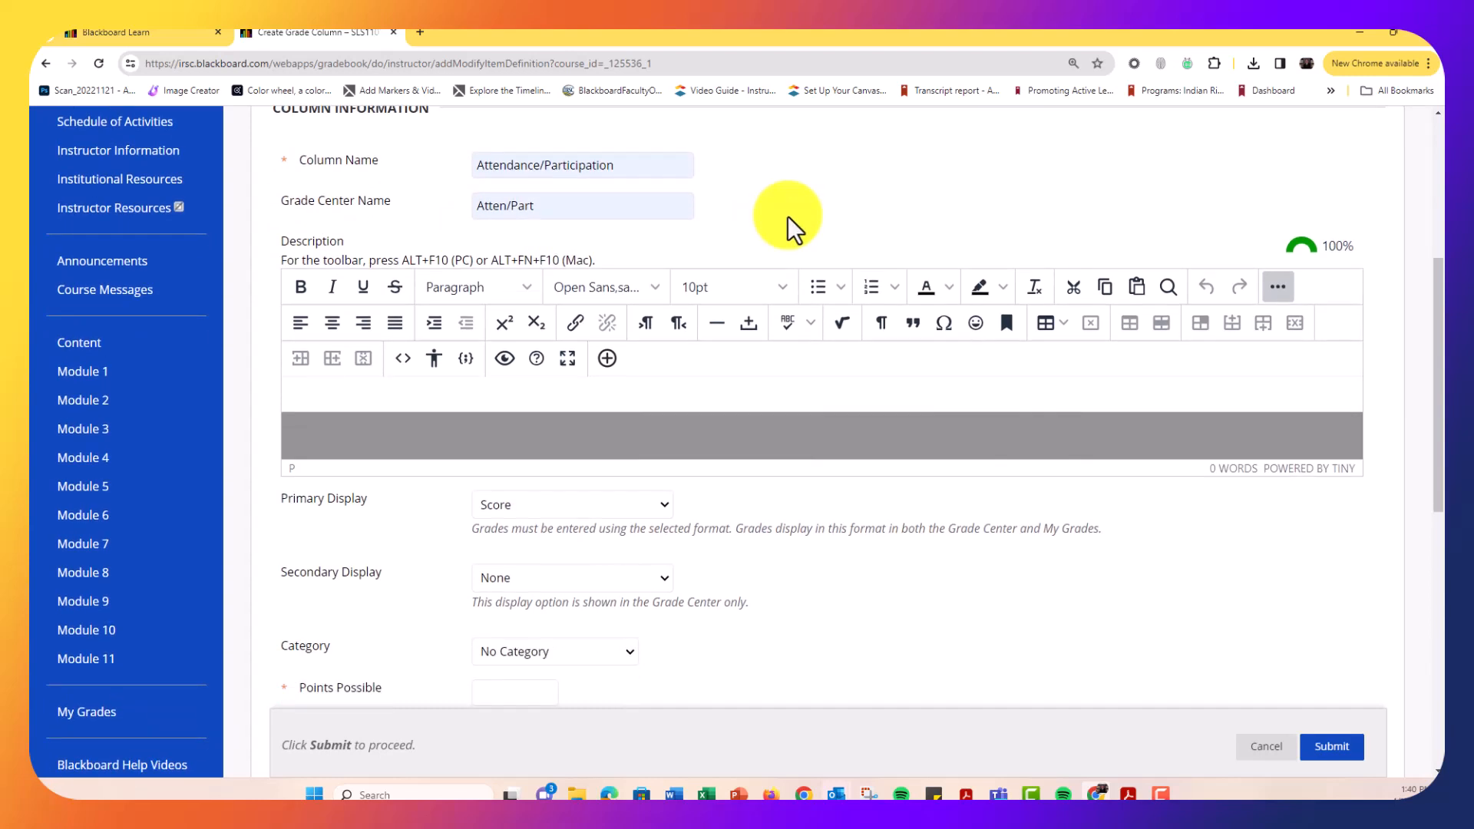
scroll(788, 215, down, 4)
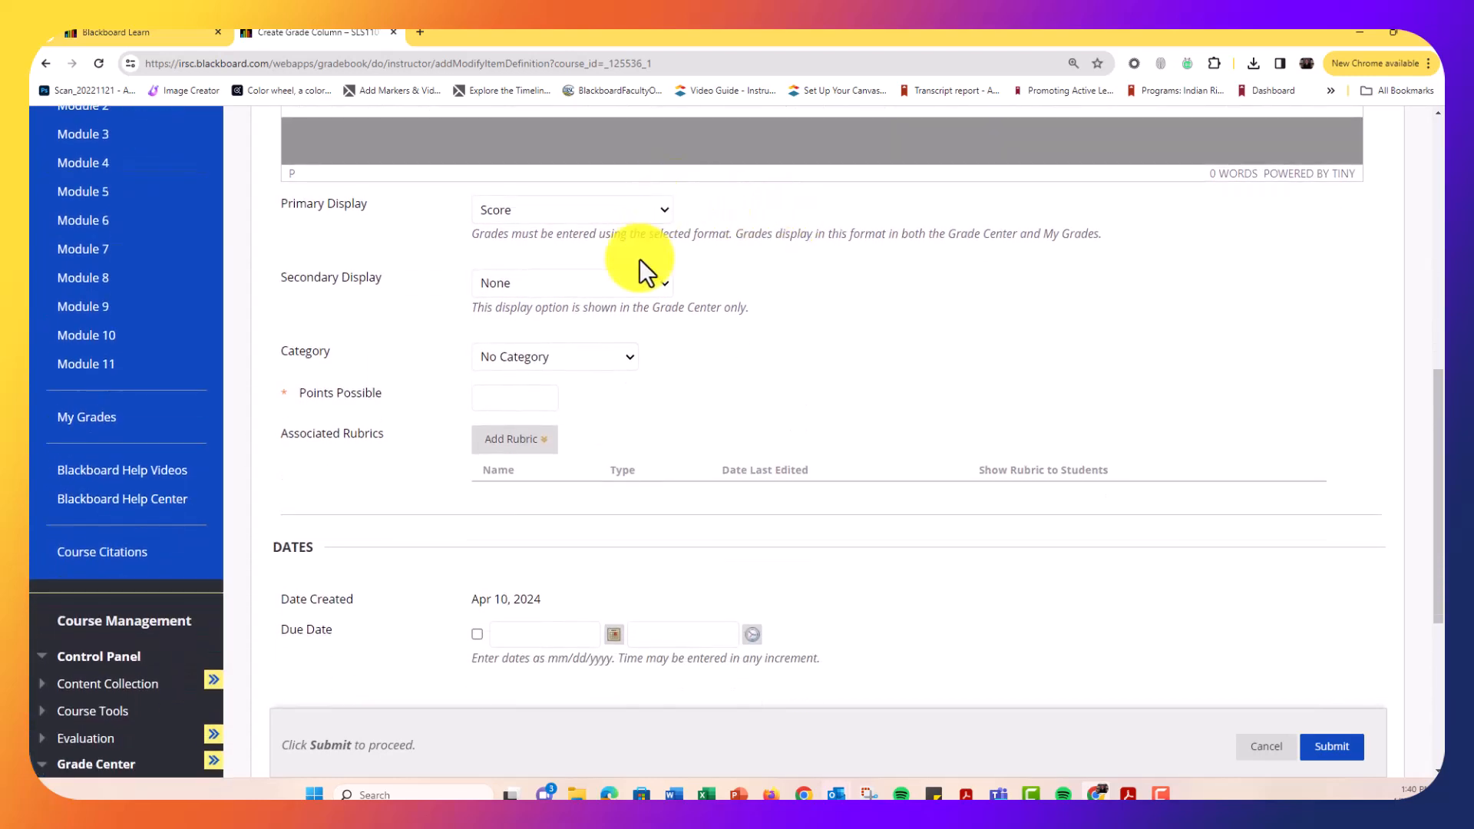
click(611, 357)
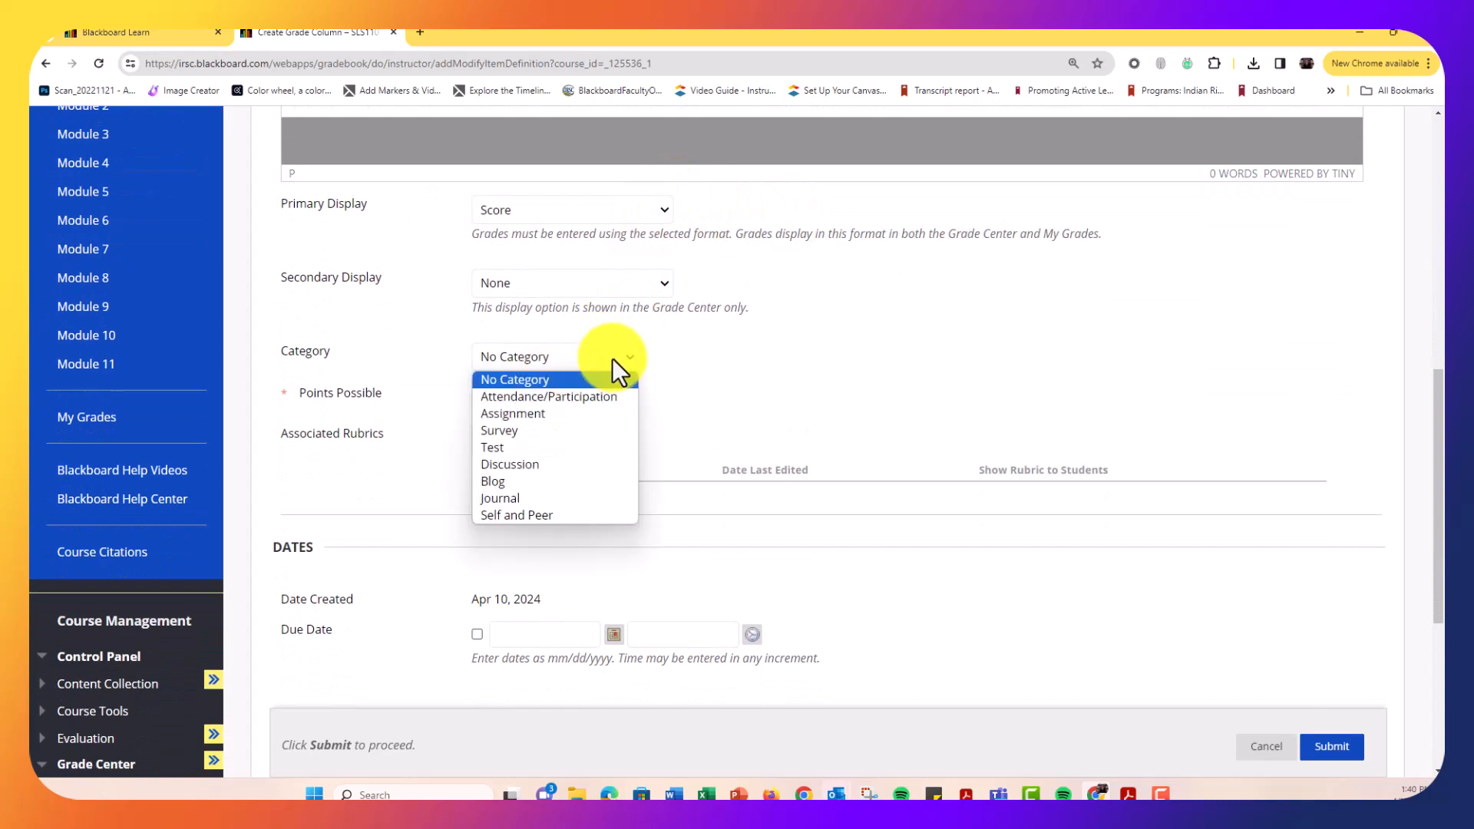
click(588, 398)
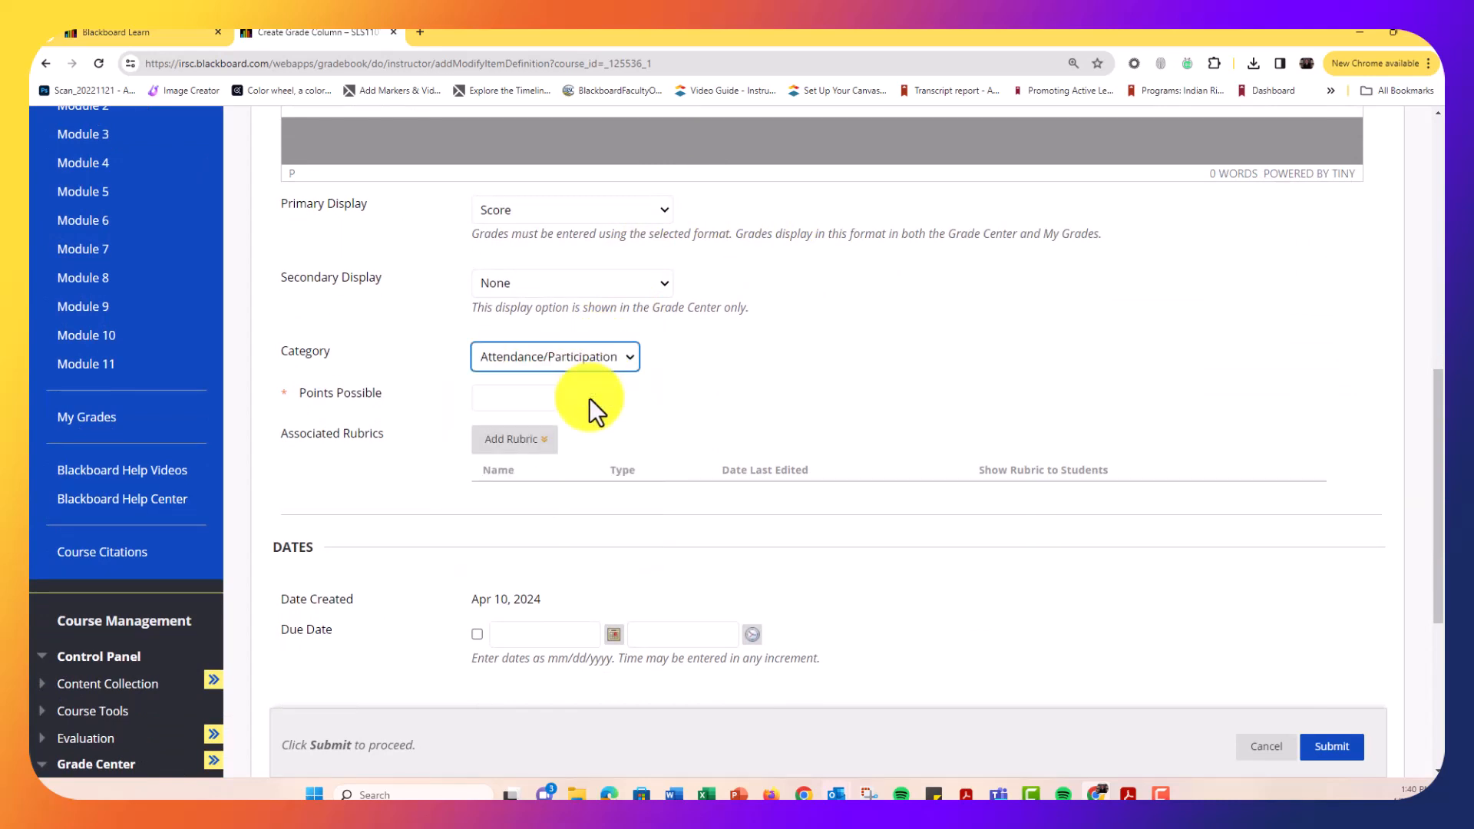
click(501, 399)
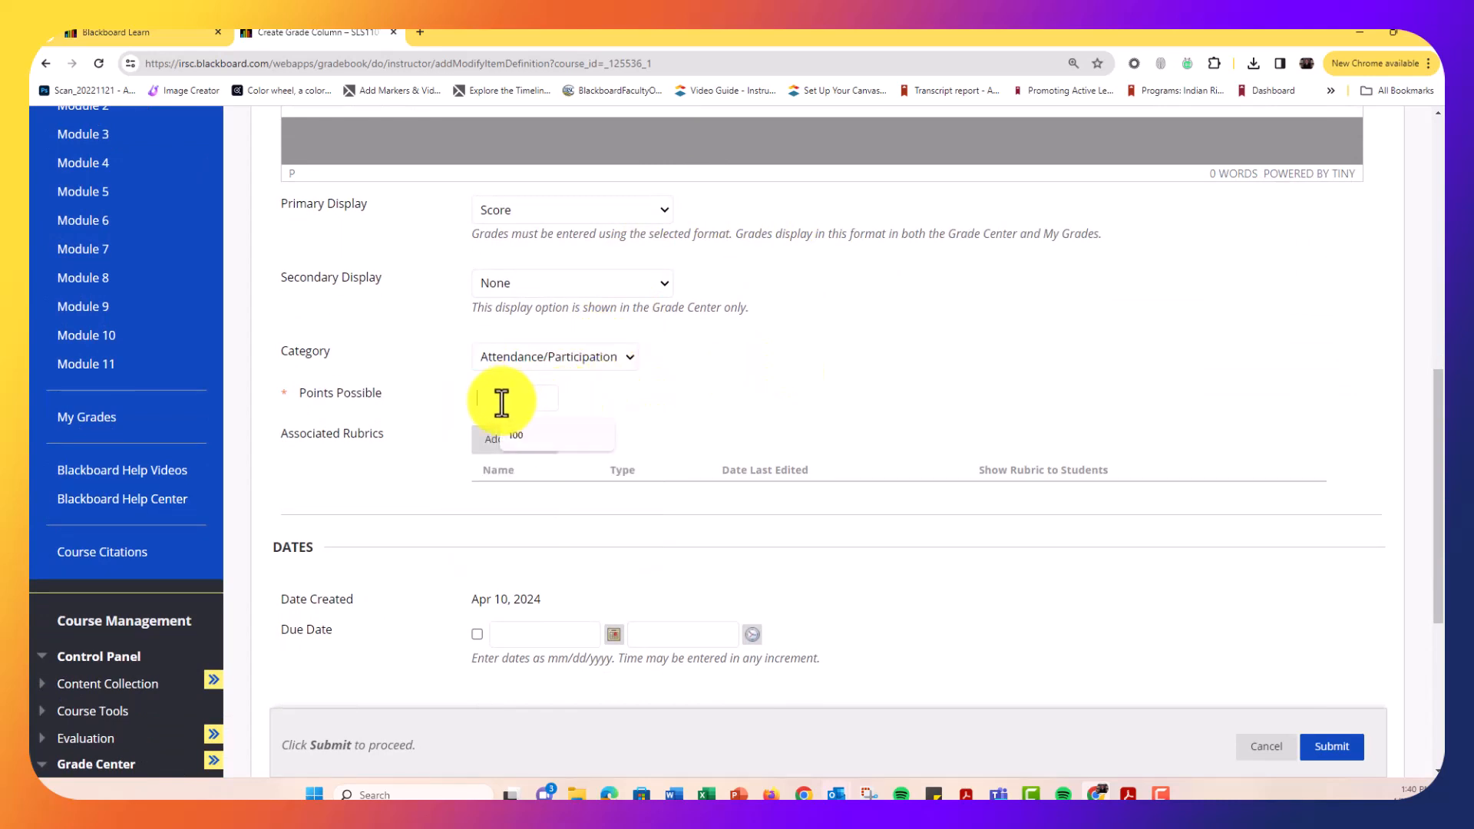
click(514, 424)
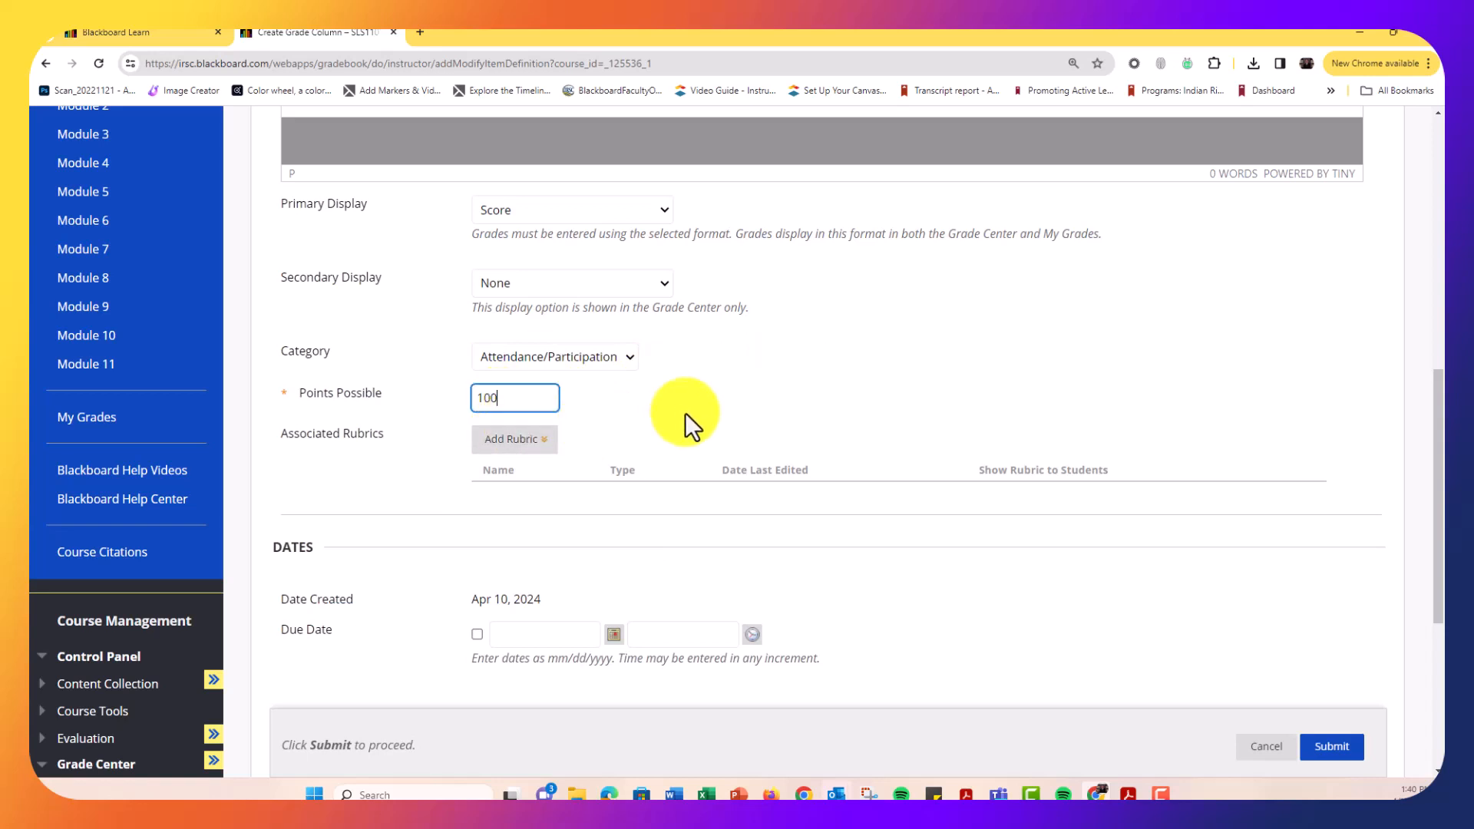
scroll(685, 412, down, 5)
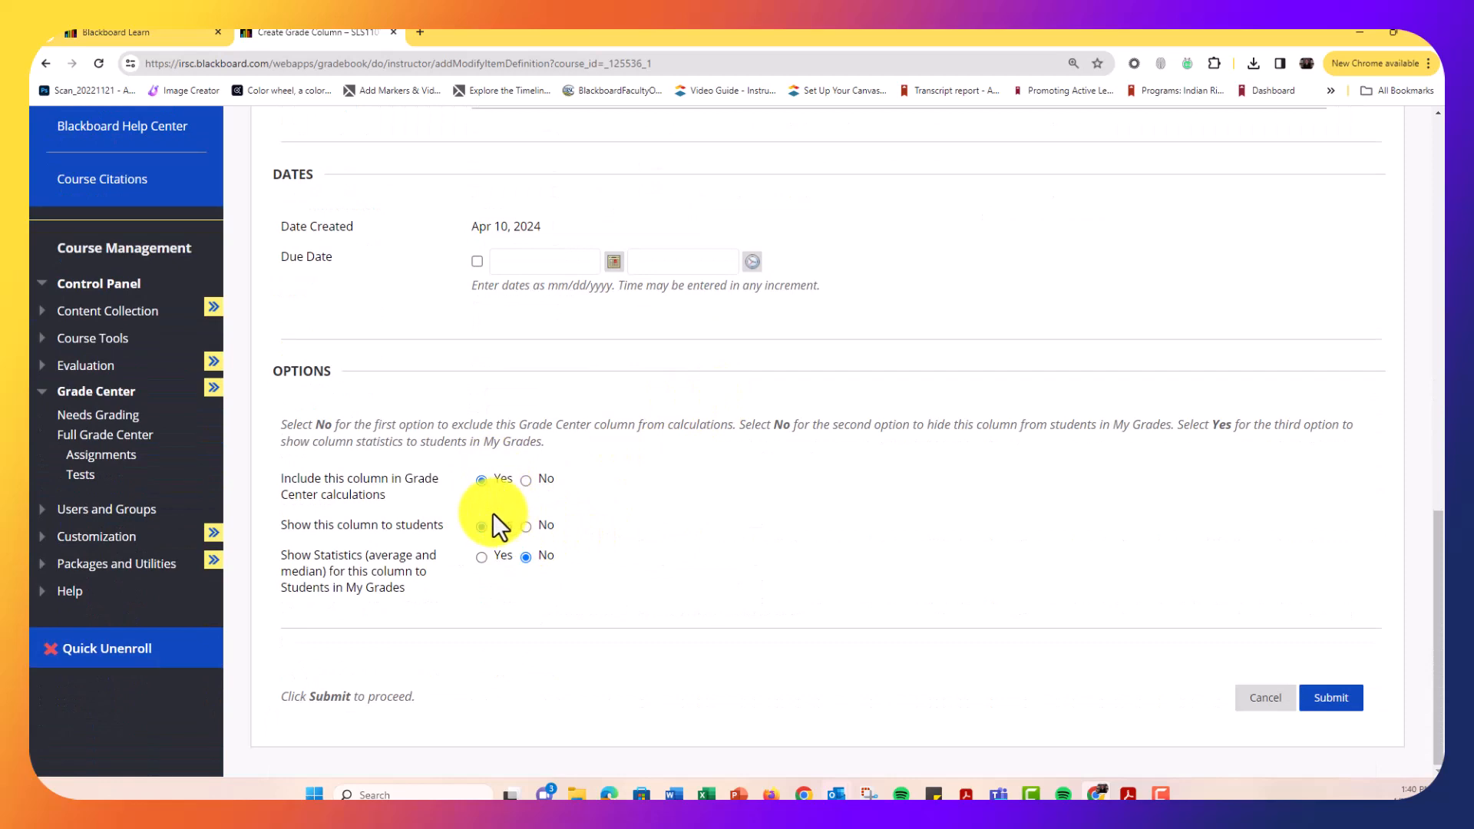
click(1332, 706)
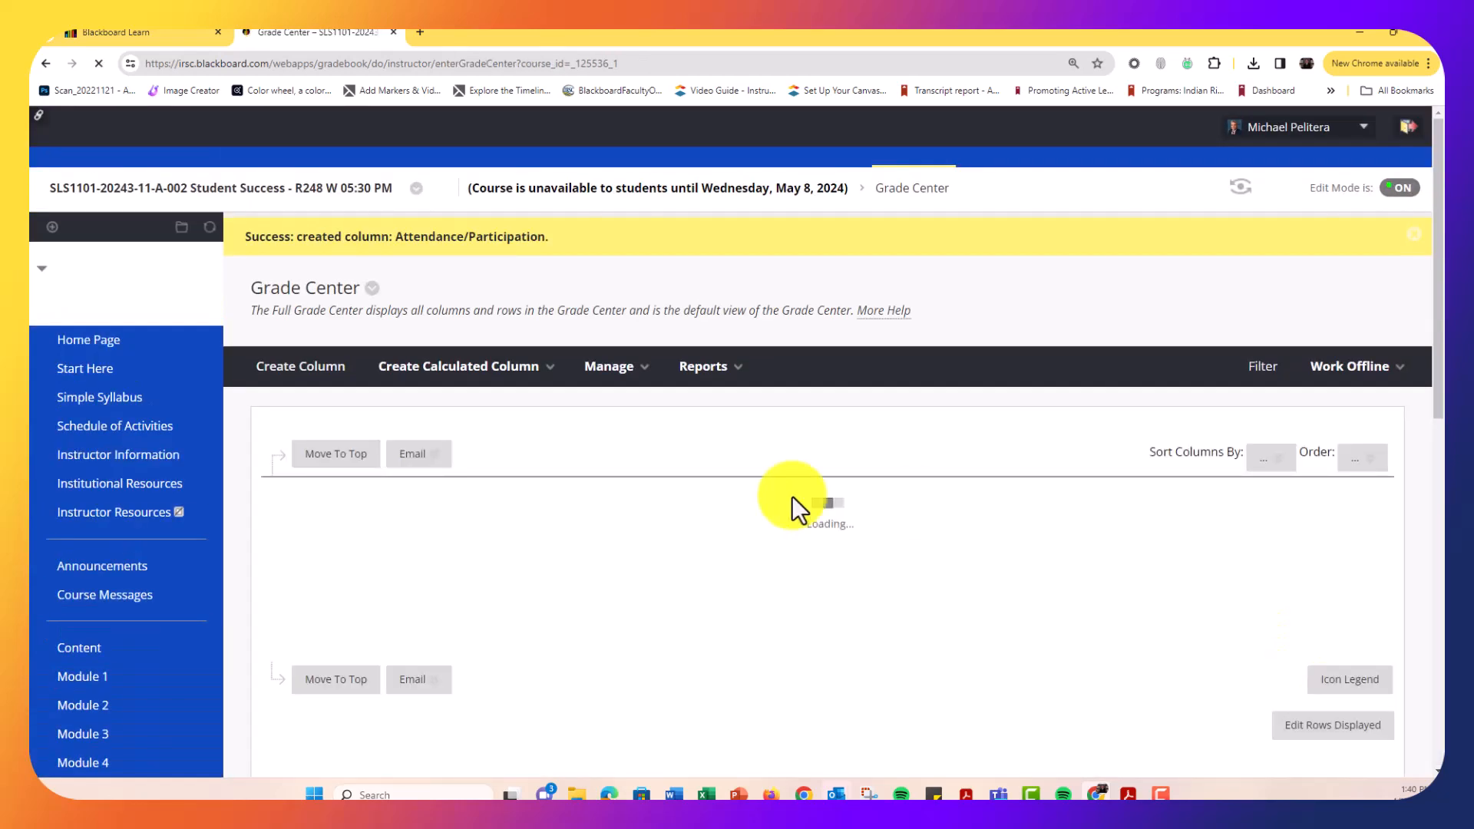
scroll(757, 448, down, 2)
drag(757, 448, 1283, 454)
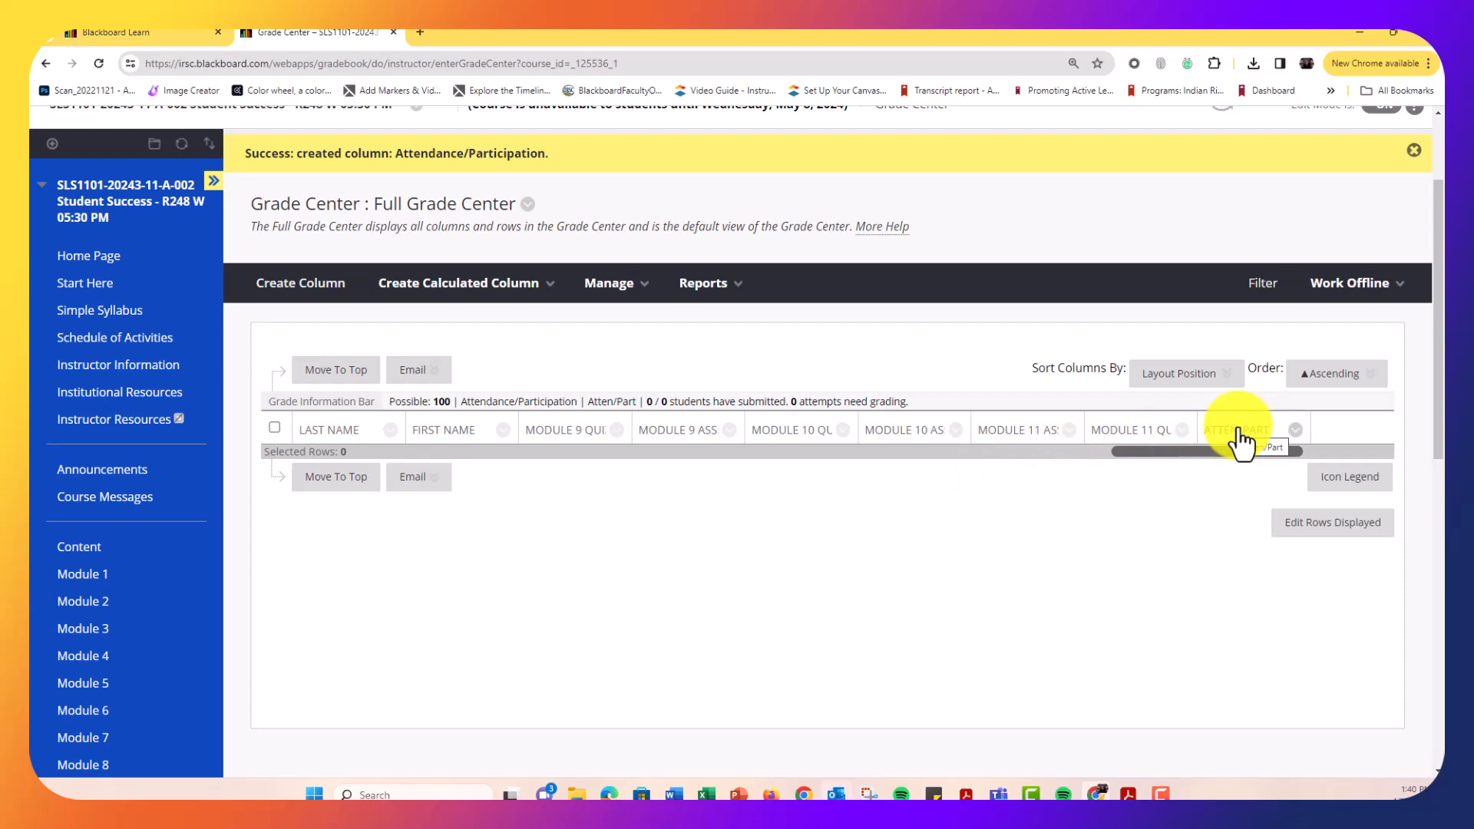
Step: Open Column Organization and find the Atten/Part column among the columns not in a grading period
click(609, 285)
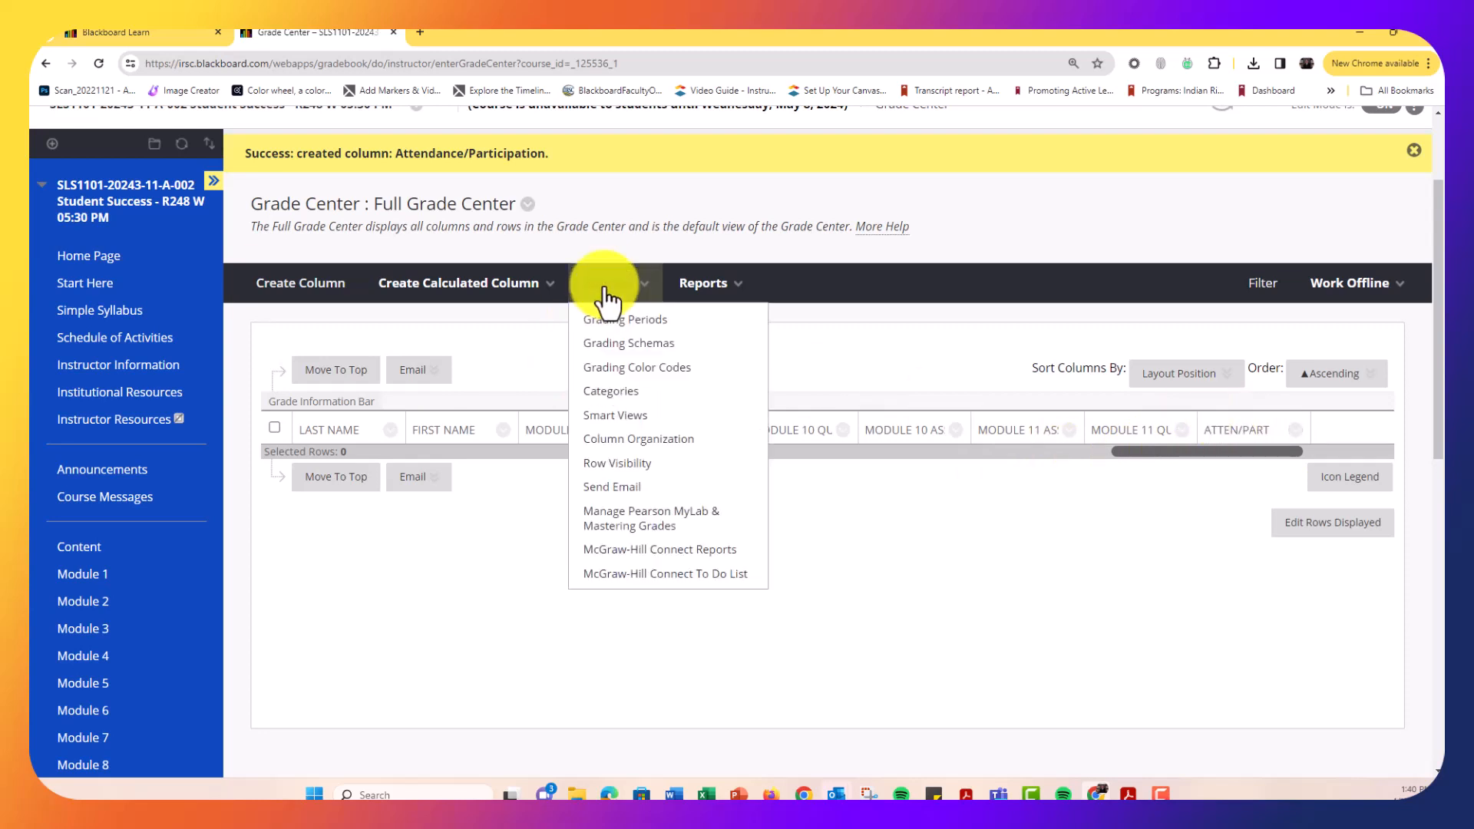
click(652, 449)
scroll(932, 494, down, 8)
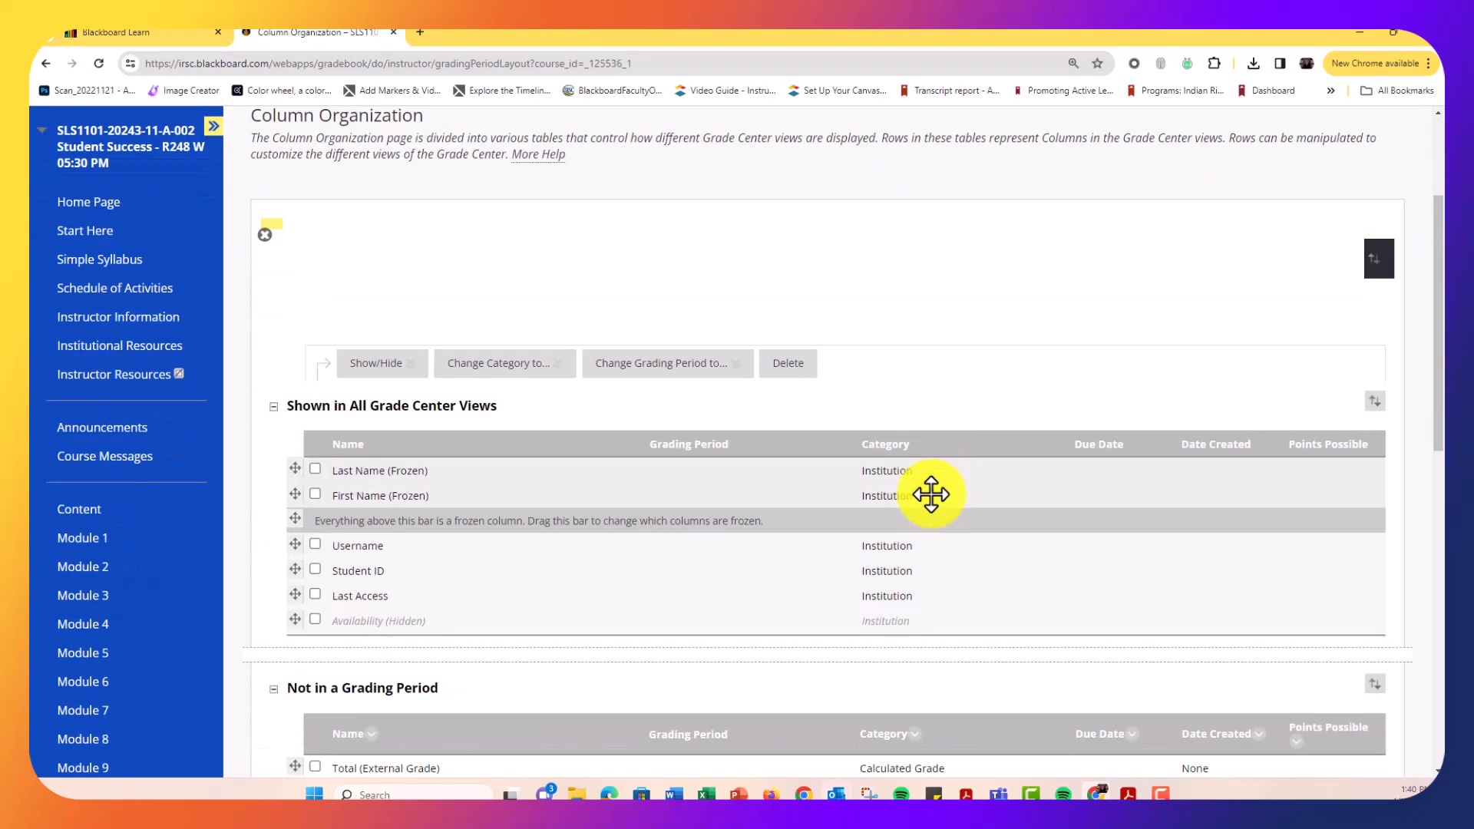
scroll(932, 494, down, 5)
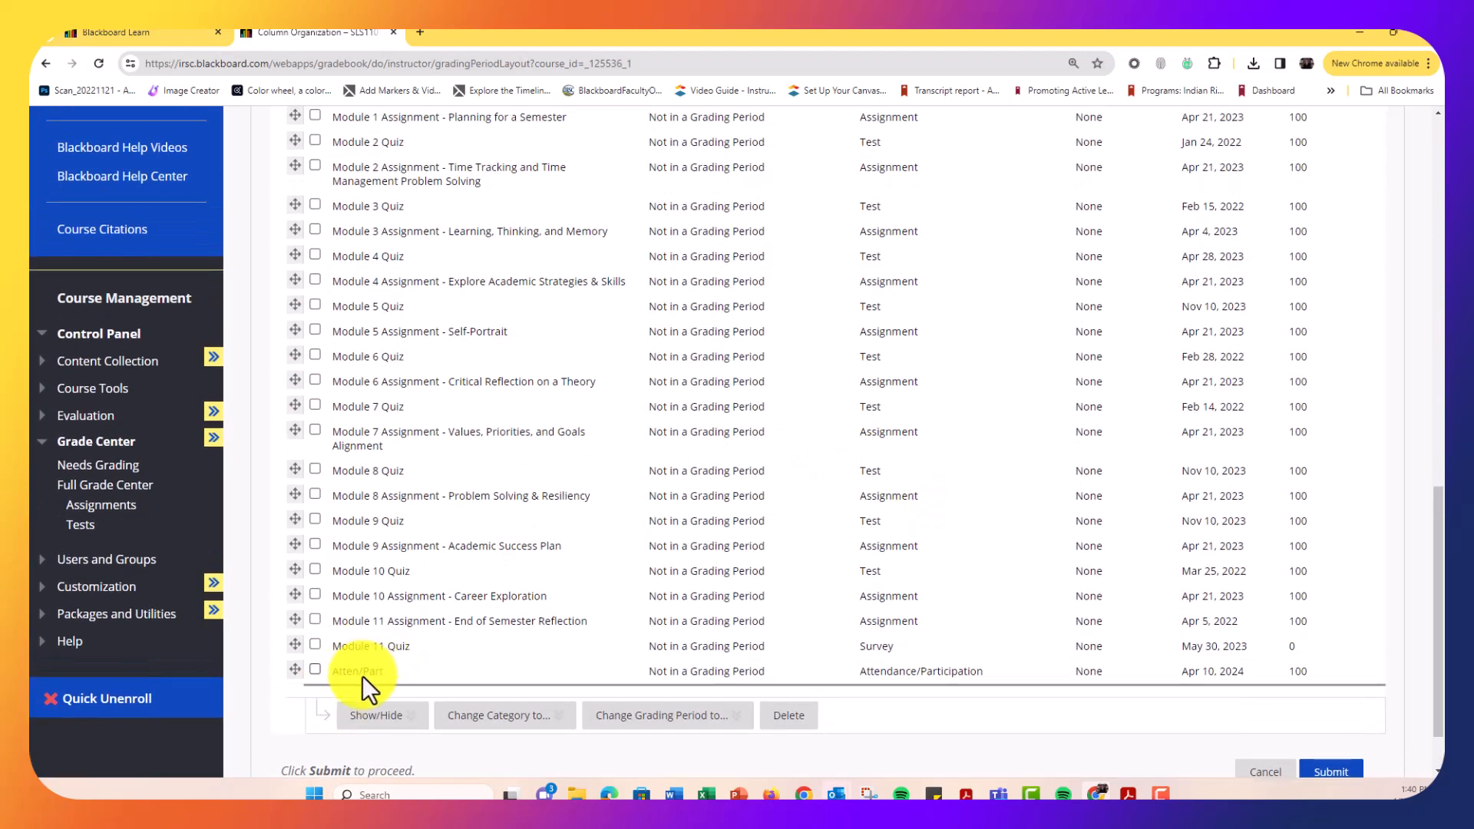
scroll(362, 675, up, 8)
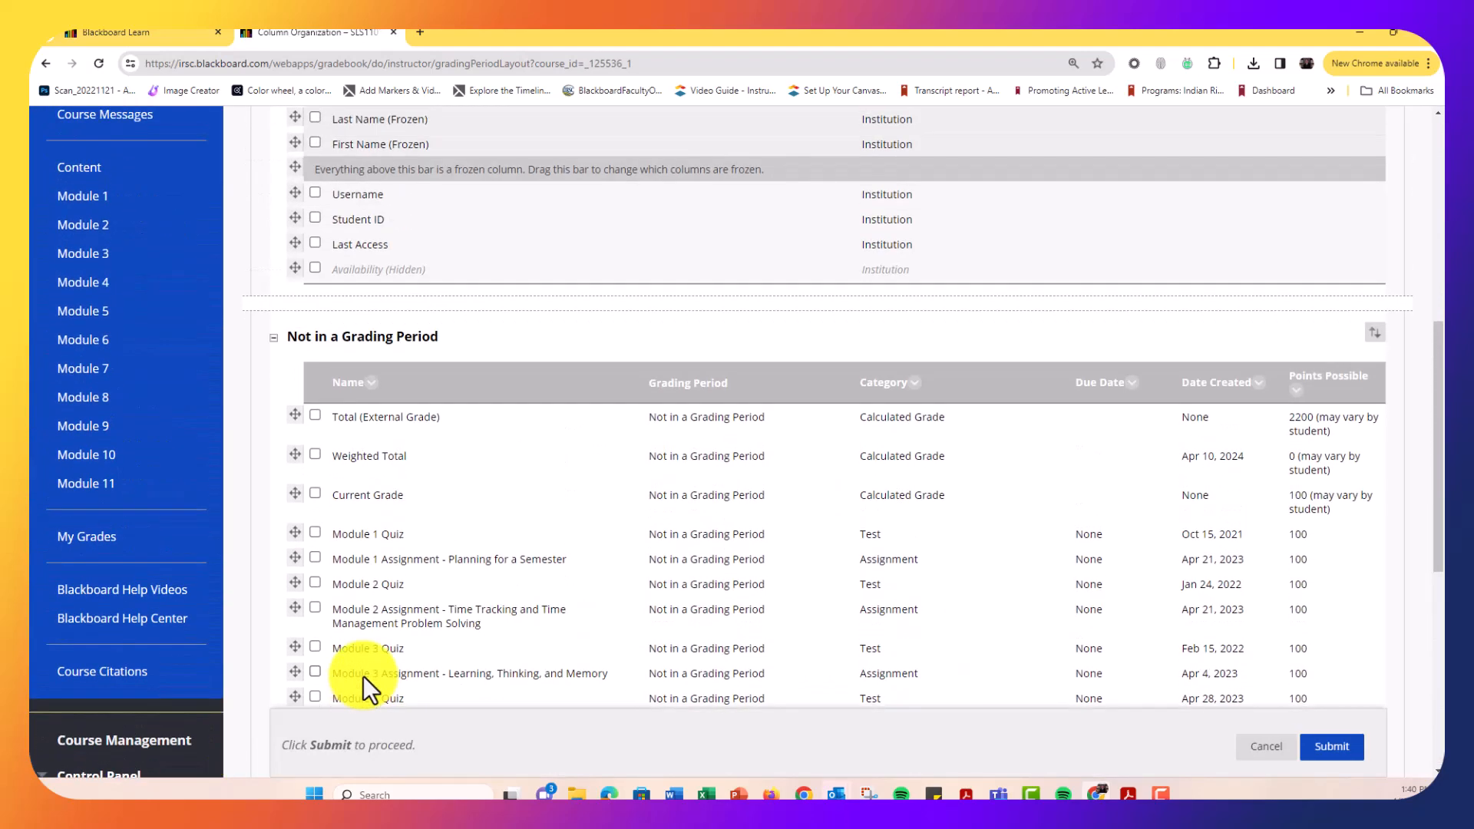
scroll(500, 552, up, 3)
scroll(1040, 559, down, 3)
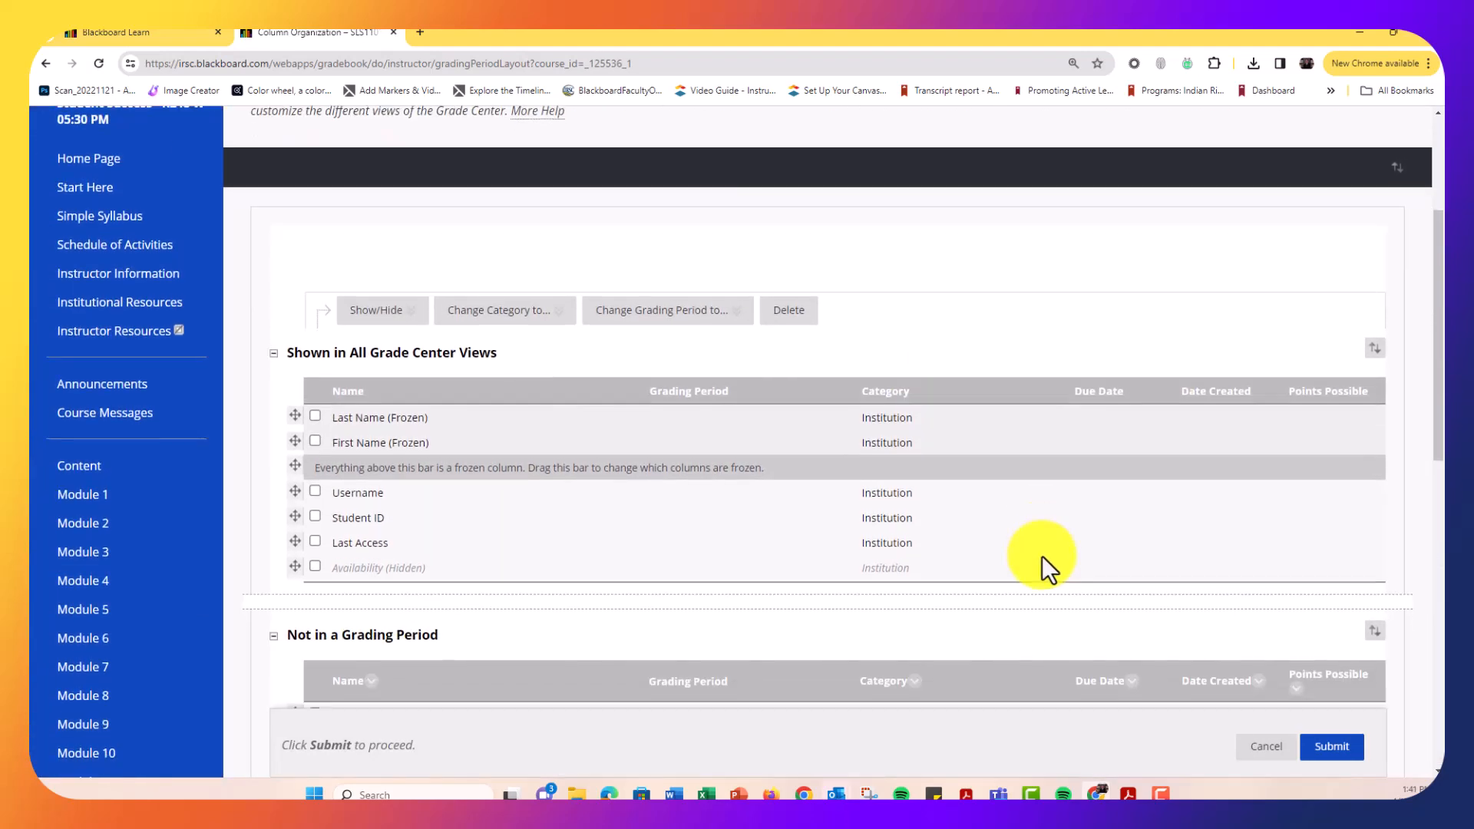
Step: Reorder the columns not in a grading period so Atten/Part sits directly after Total (External Grade), and apply the order
click(1374, 480)
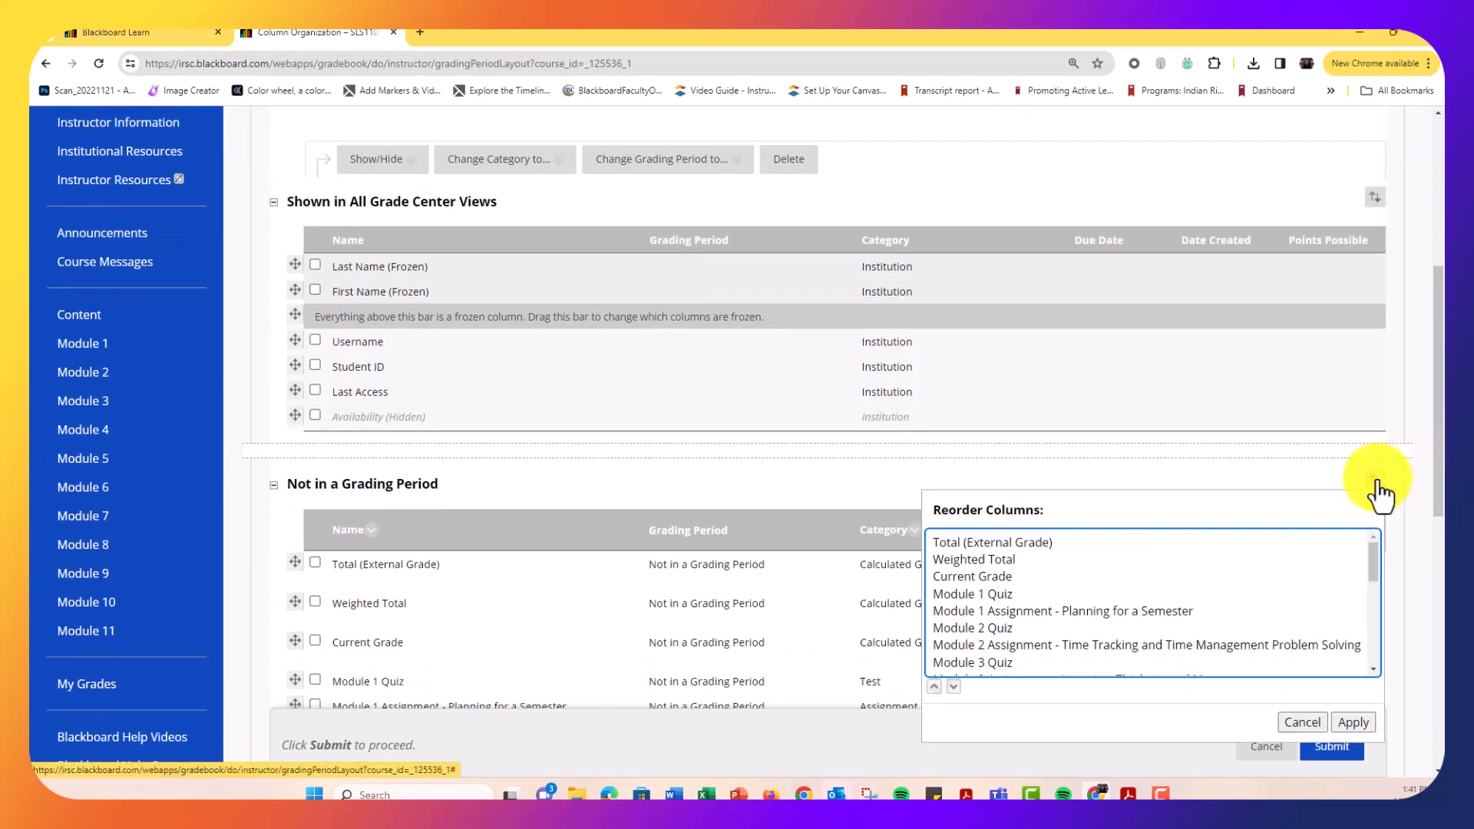
drag(1369, 558, 1384, 650)
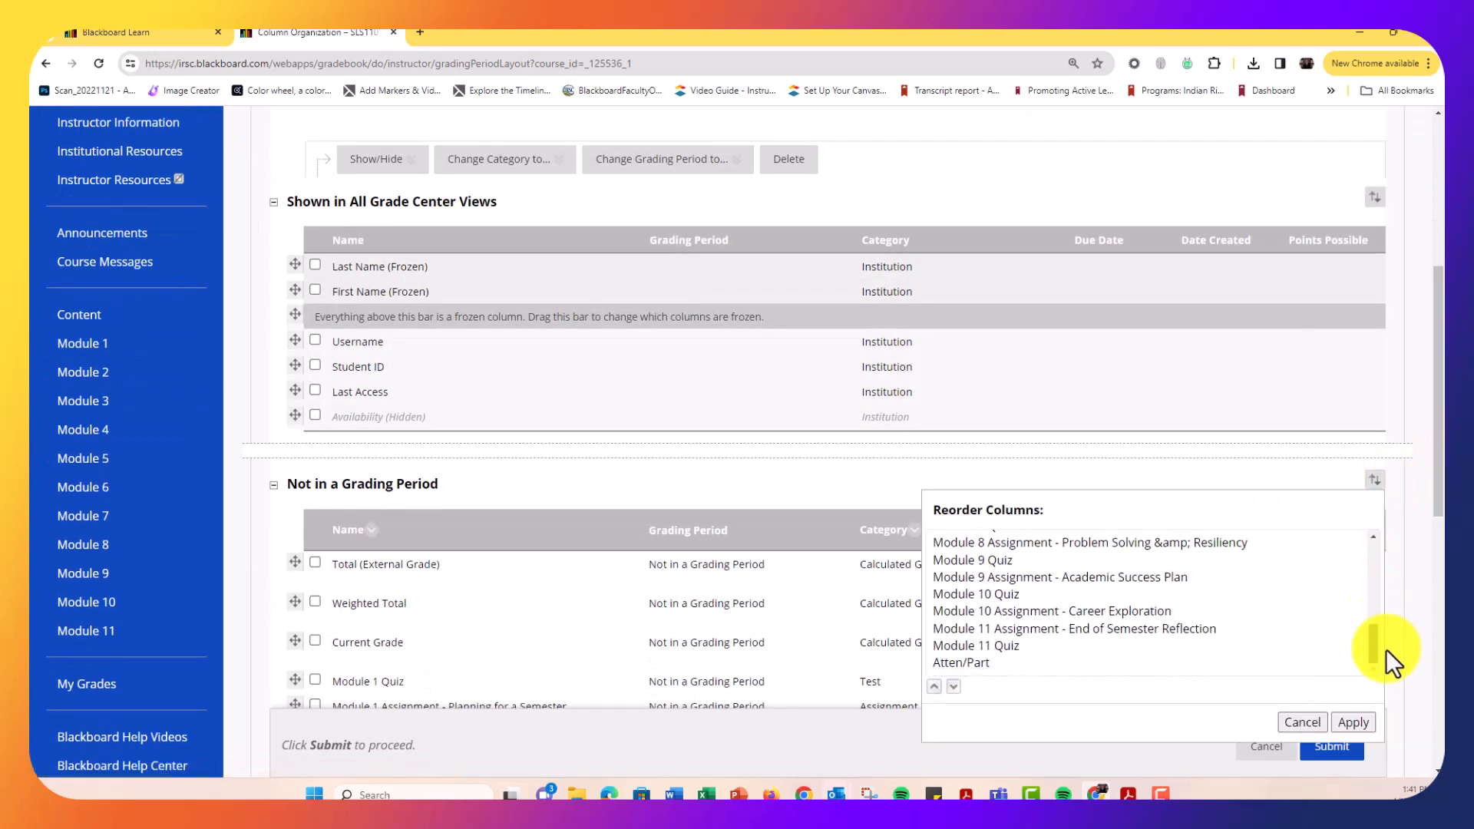
click(958, 665)
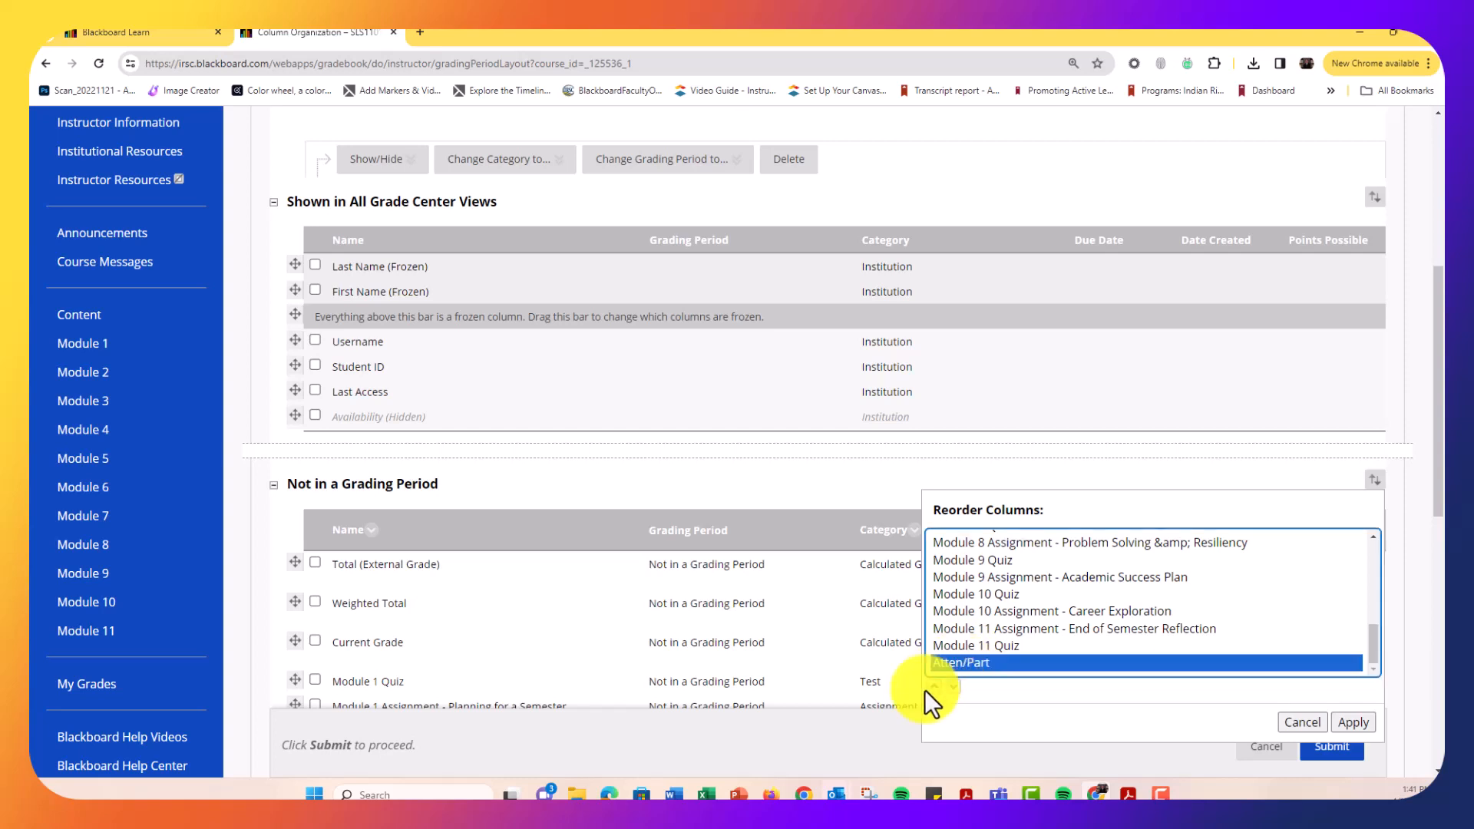
click(933, 682)
click(934, 682)
click(934, 682)
click(934, 683)
click(934, 682)
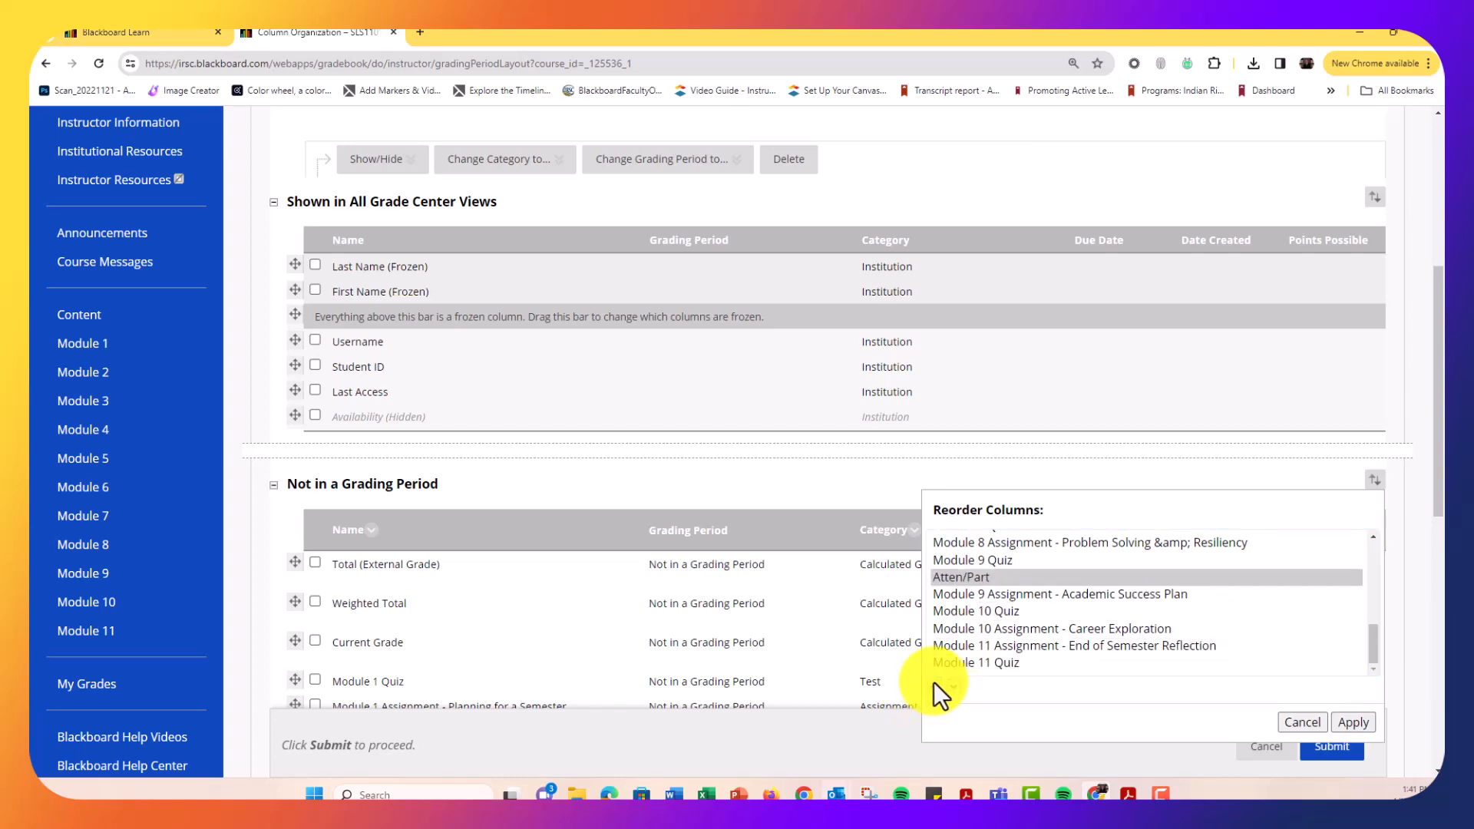
click(934, 683)
click(934, 683)
click(934, 683)
click(934, 682)
double_click(933, 683)
double_click(934, 682)
double_click(934, 682)
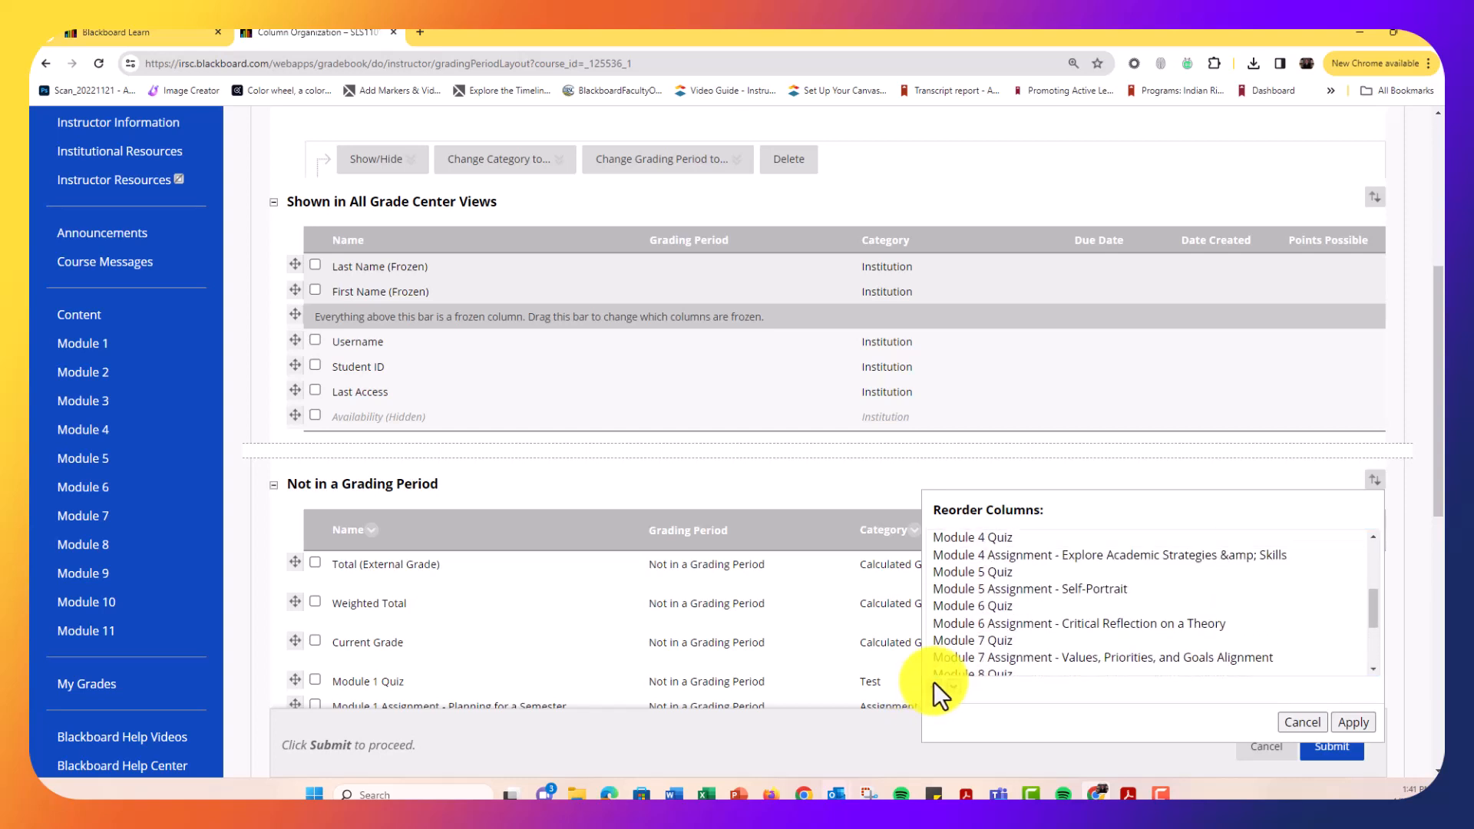
click(934, 682)
double_click(934, 682)
double_click(933, 682)
click(933, 682)
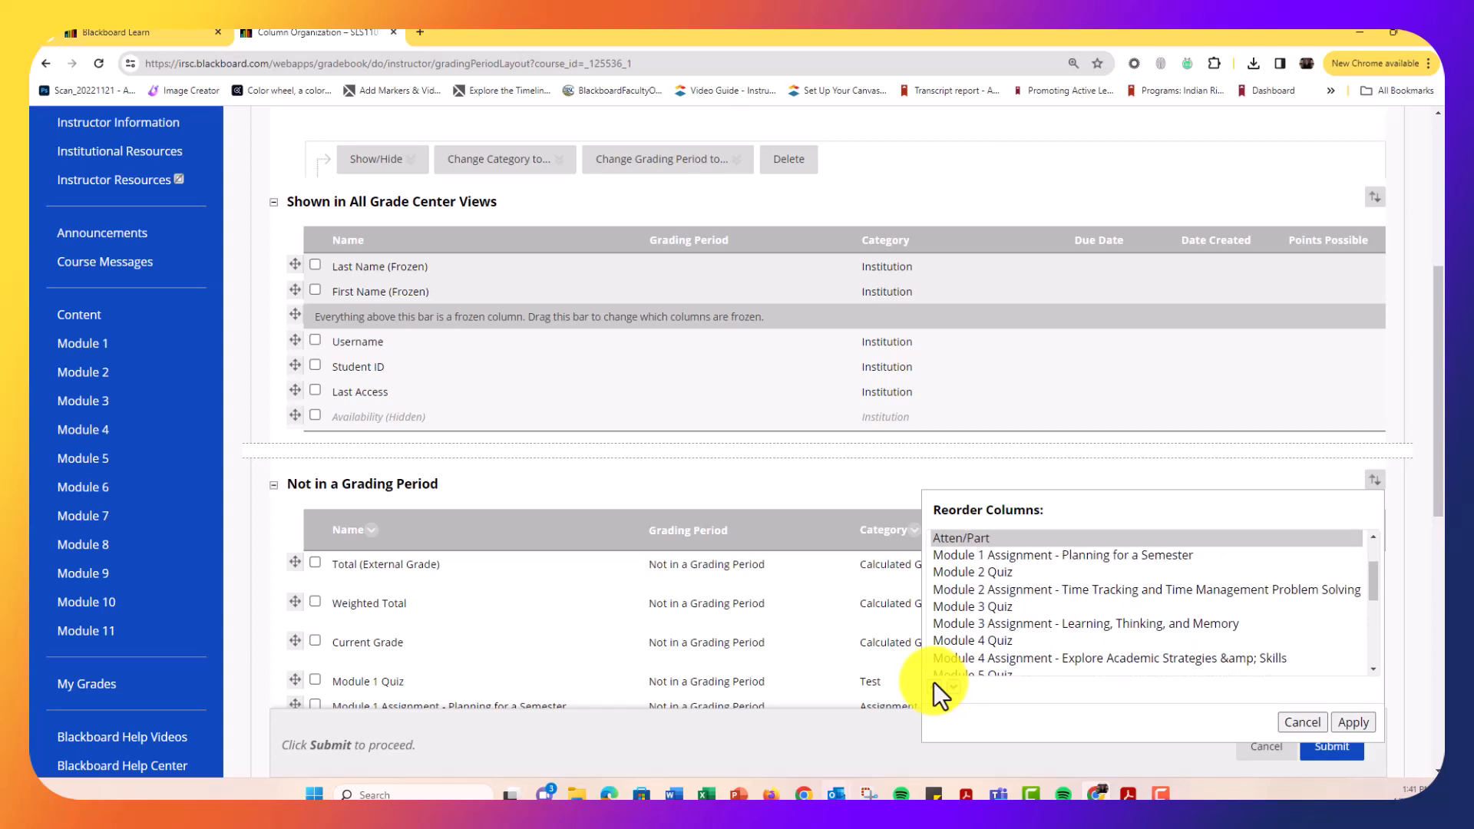
click(934, 683)
click(934, 682)
click(933, 683)
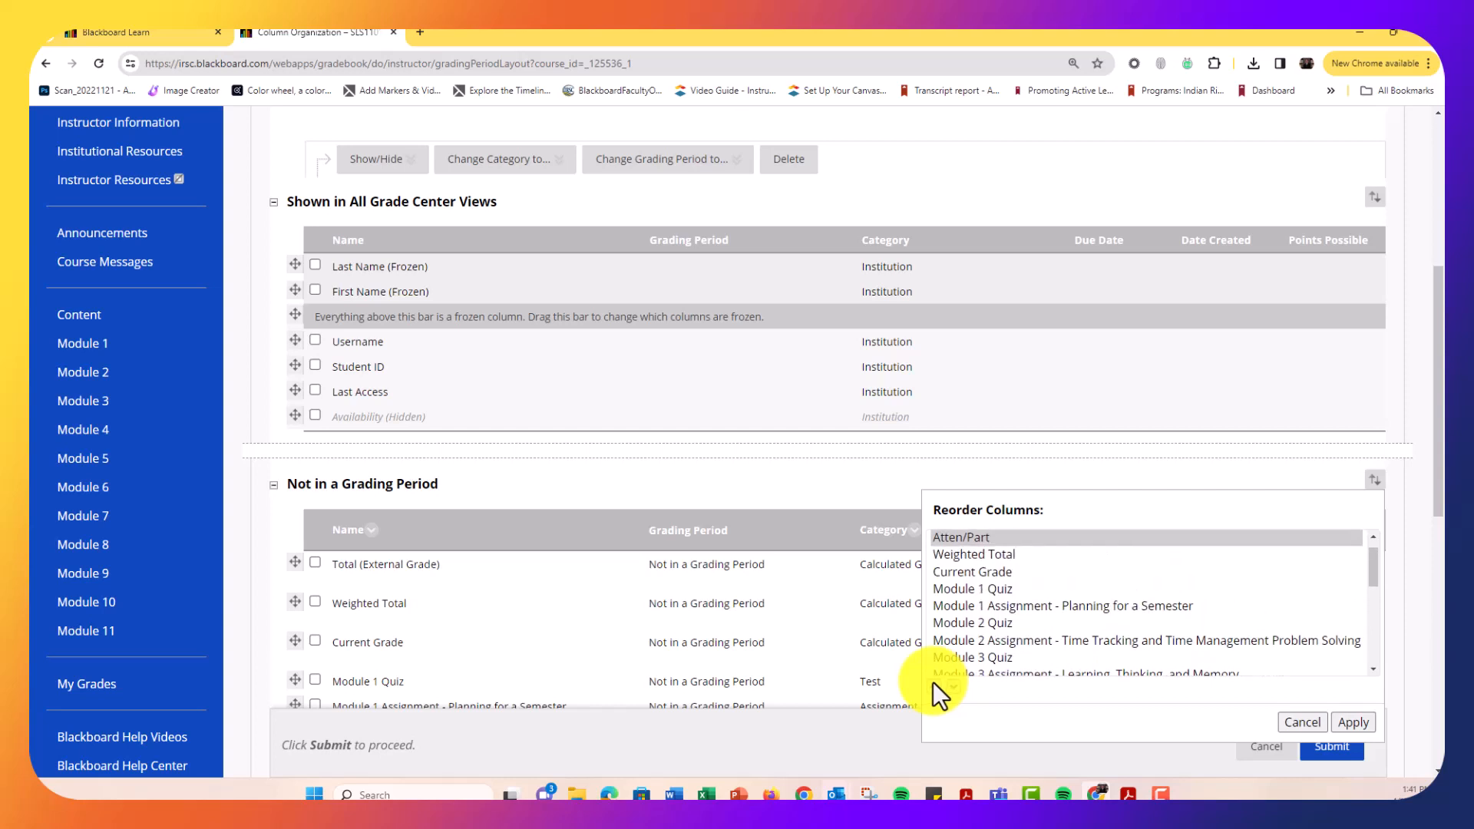
click(1349, 725)
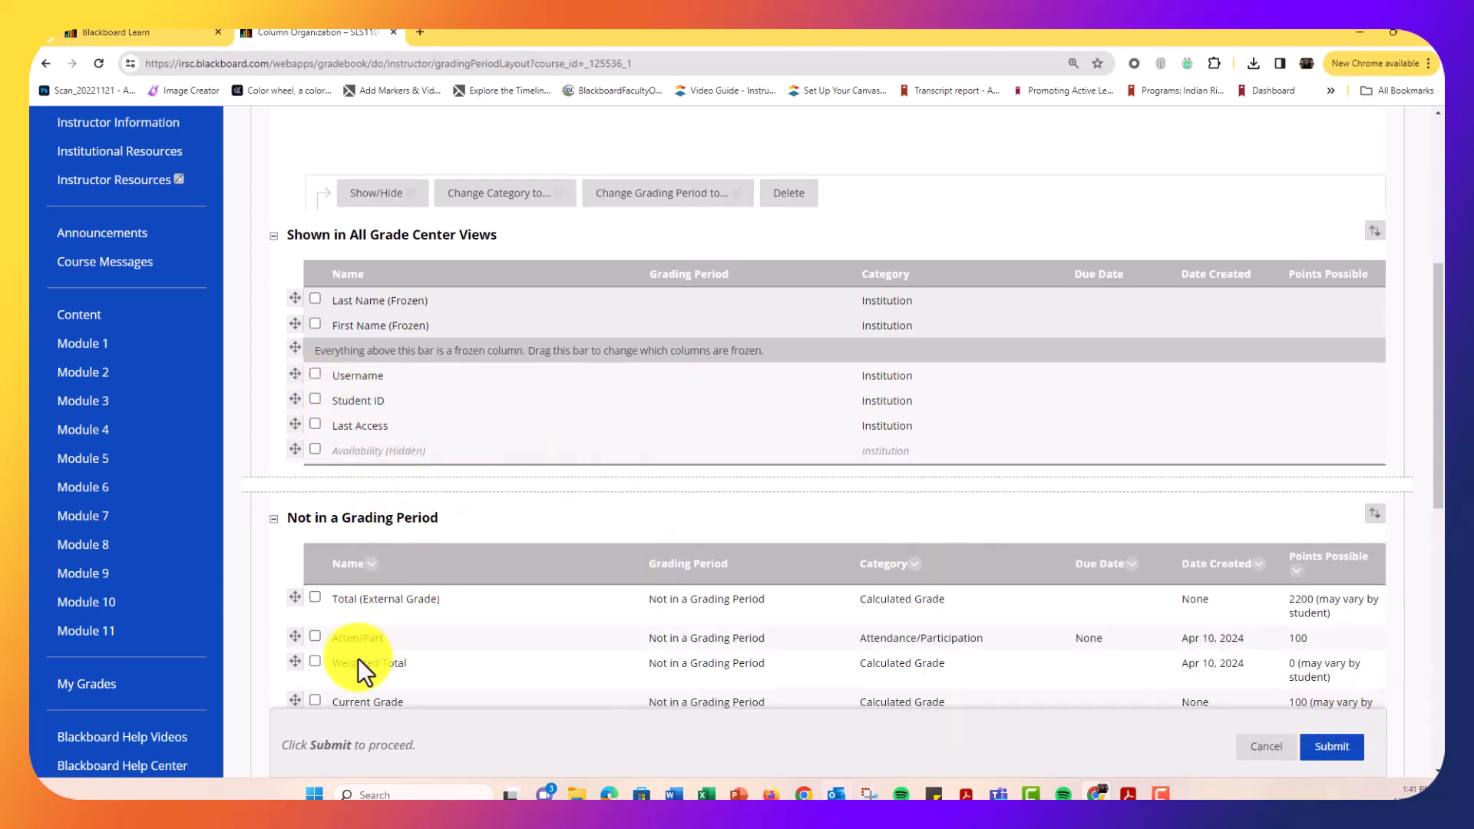
Step: Submit the column organization and check the position of Atten/Part in the Full Grade Center
click(1327, 752)
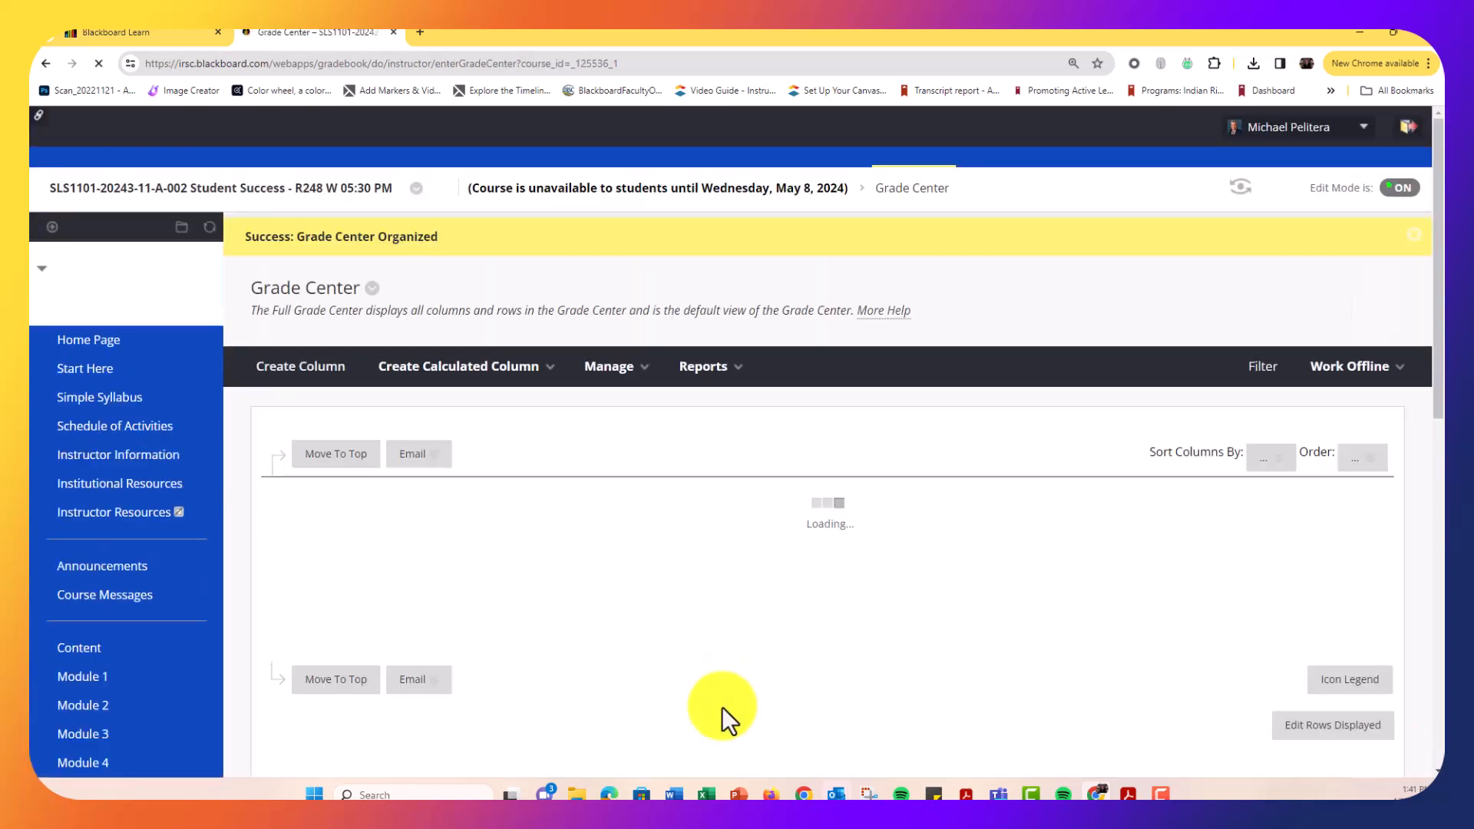
scroll(721, 706, down, 1)
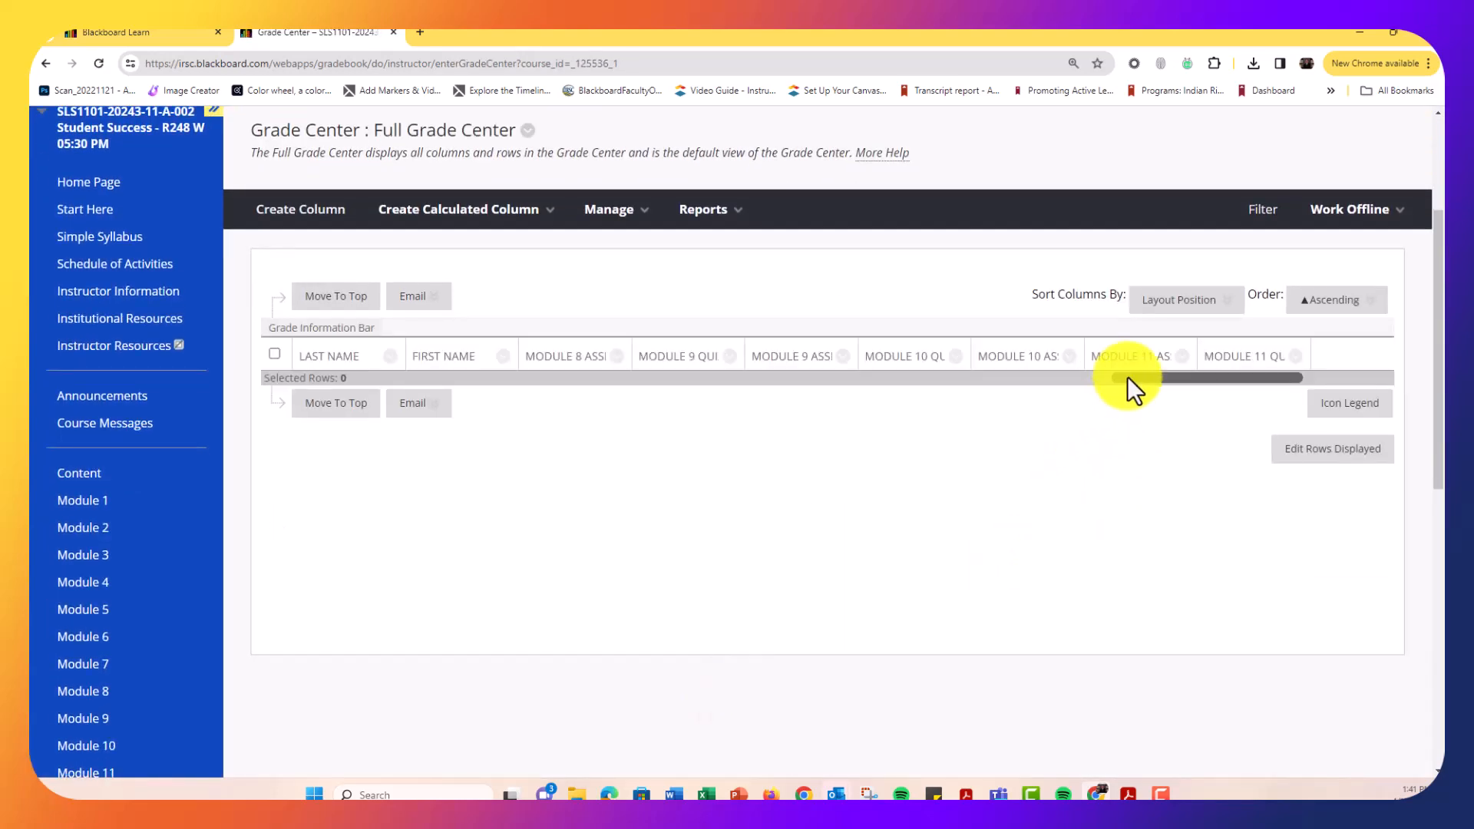
drag(1121, 377, 367, 471)
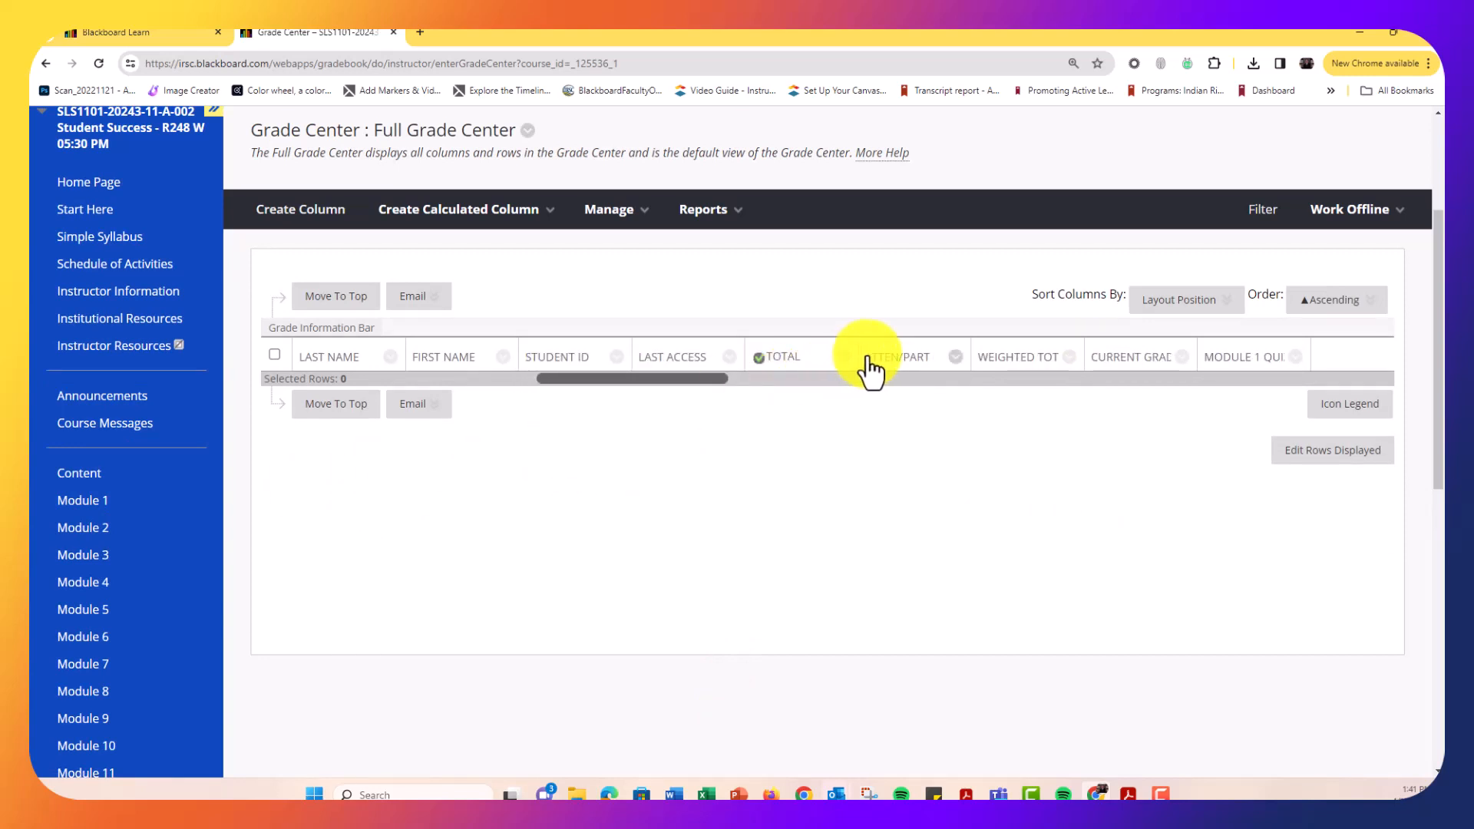
mouse_move(887, 357)
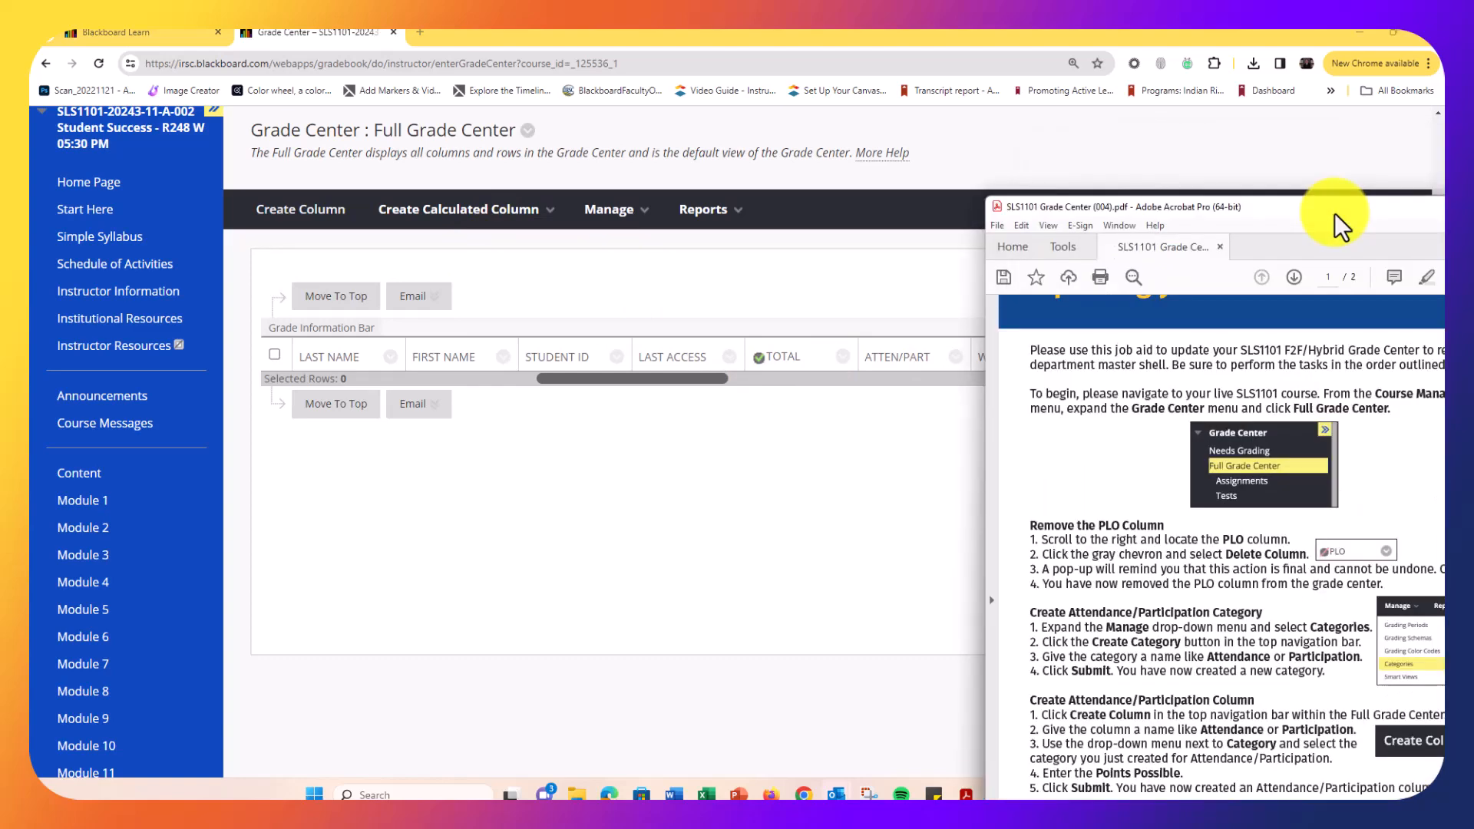
Step: Review the SLS1101 Grade Center job aid in Adobe Acrobat through the Weighted Total instructions, then return to the Grade Center
drag(1333, 223, 734, 146)
scroll(711, 392, down, 1)
scroll(707, 389, down, 1)
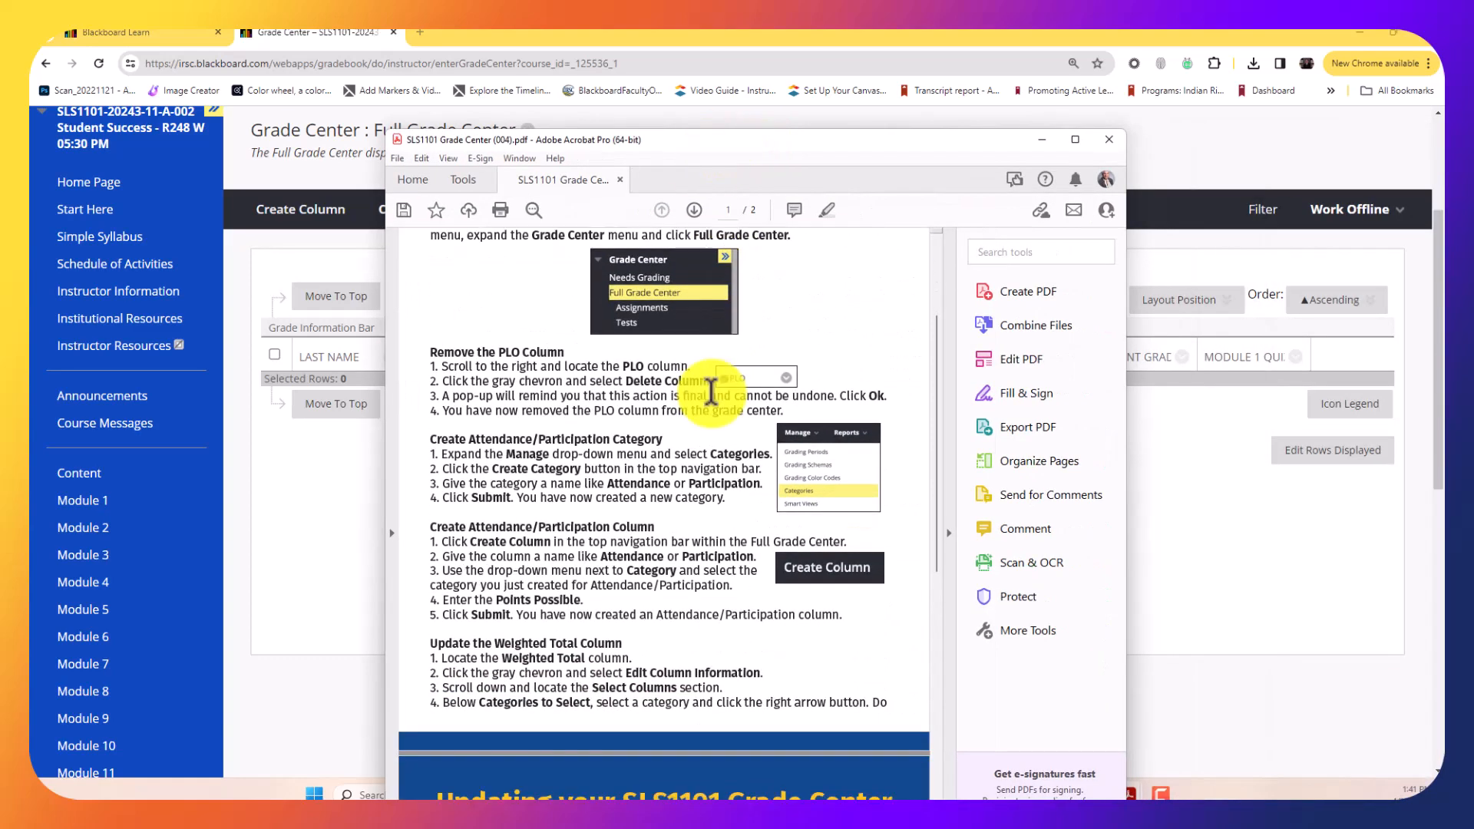
drag(535, 435, 680, 454)
drag(498, 353, 583, 367)
drag(533, 529, 675, 586)
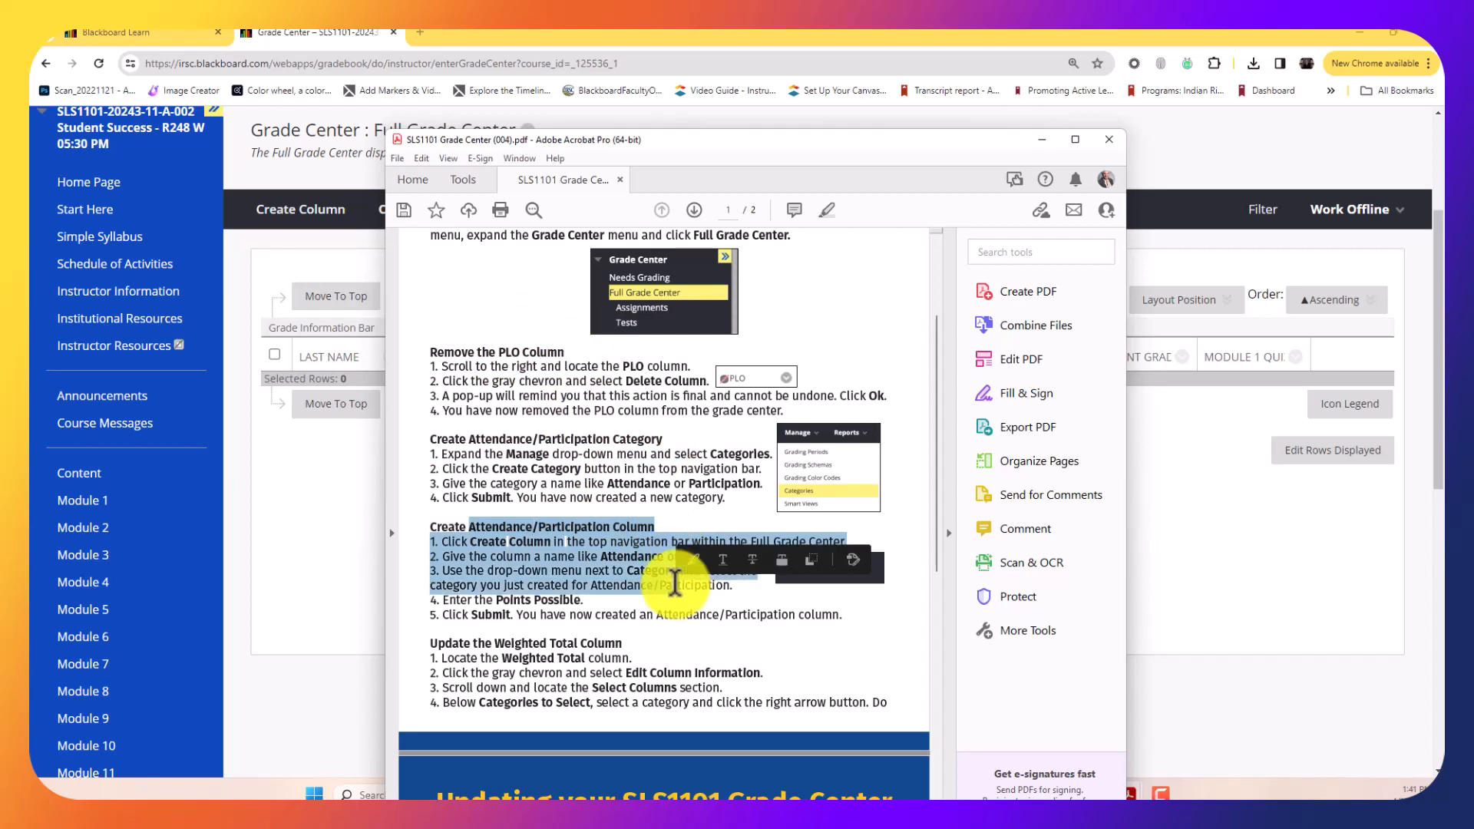
scroll(671, 585, down, 1)
click(516, 619)
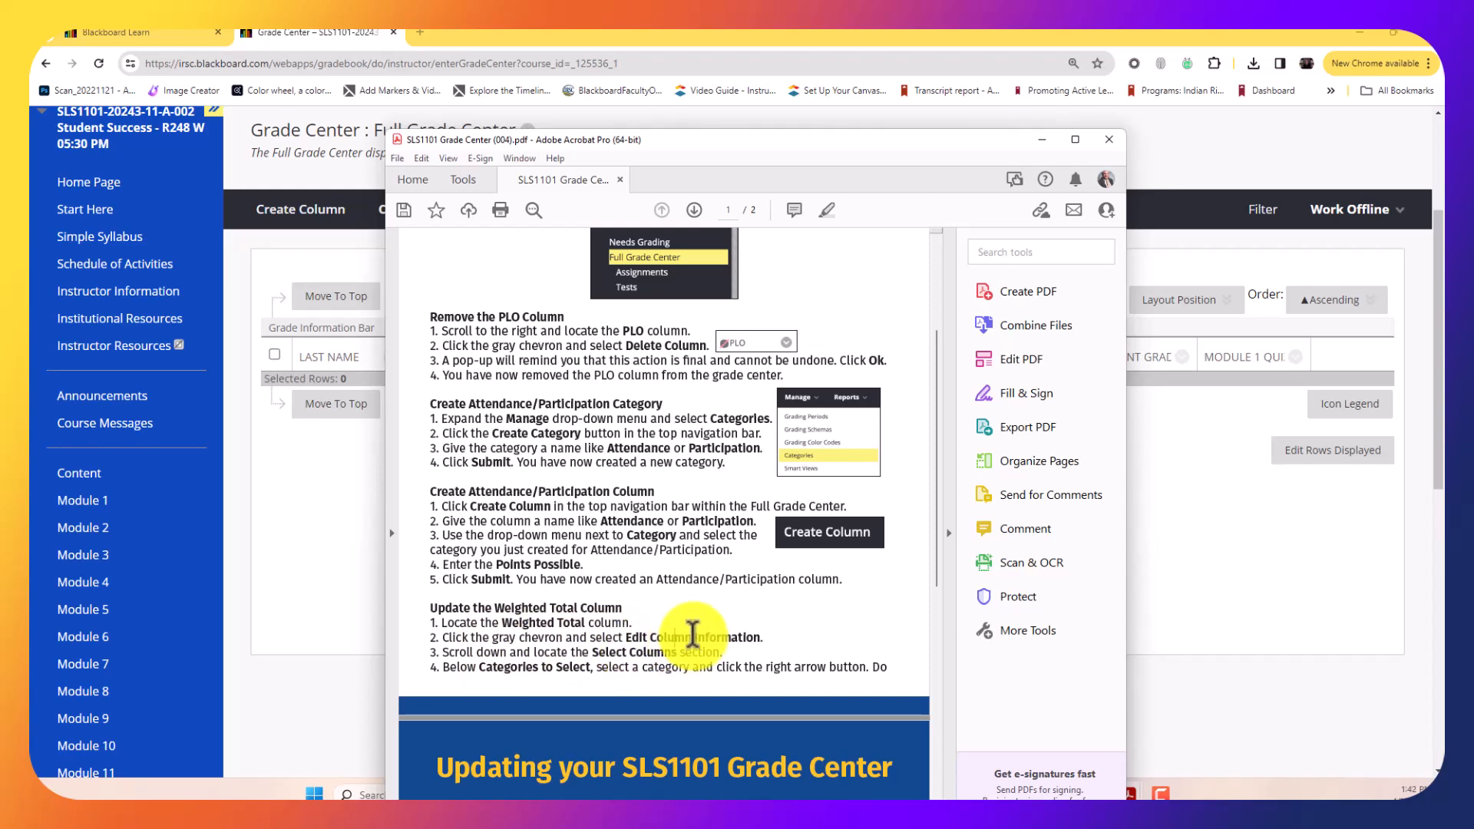
click(1038, 140)
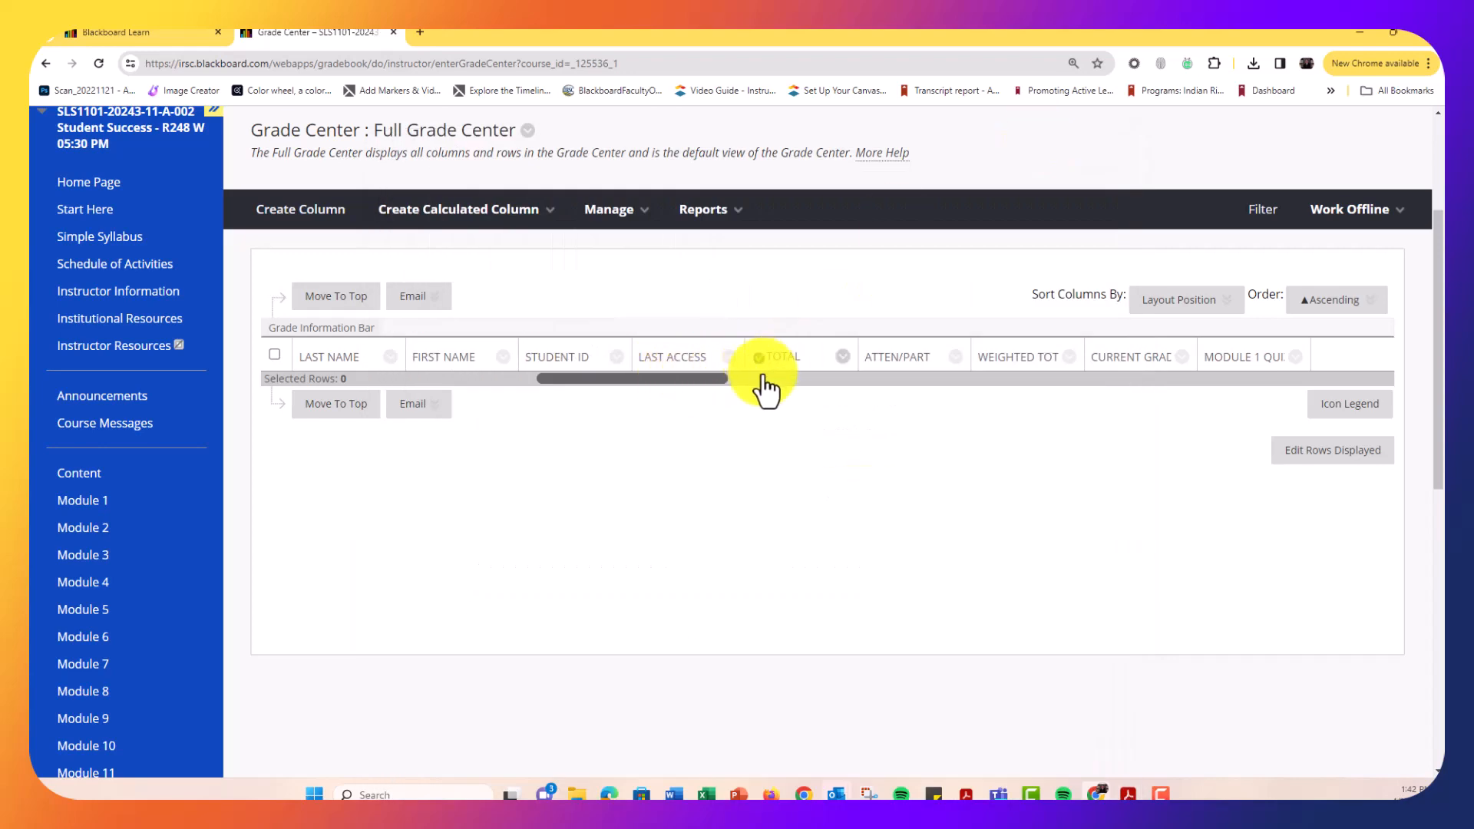
Step: Open the Weighted Total column's information for editing and go to its column and category selection
mouse_move(1010, 368)
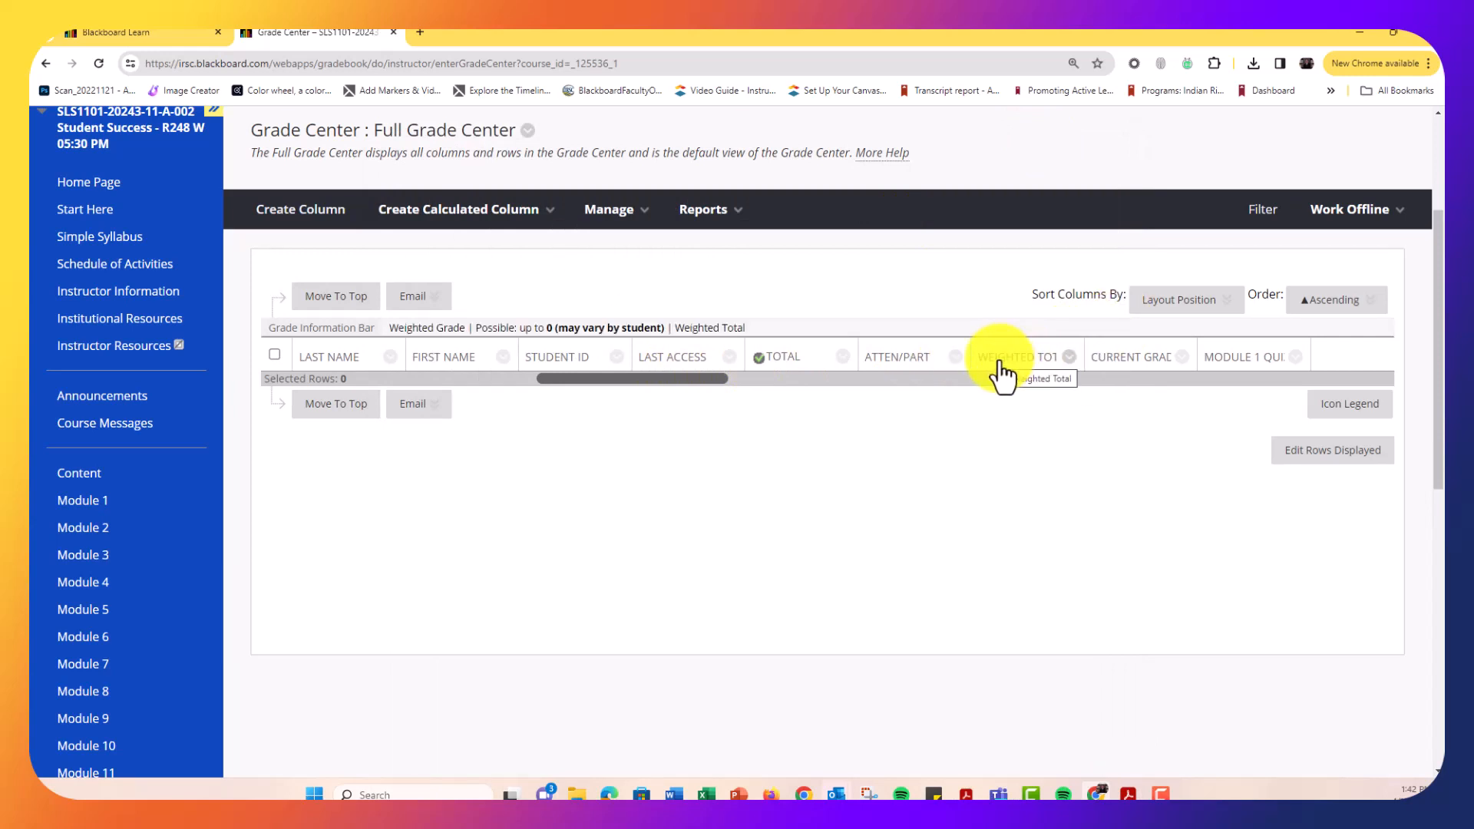
click(1069, 357)
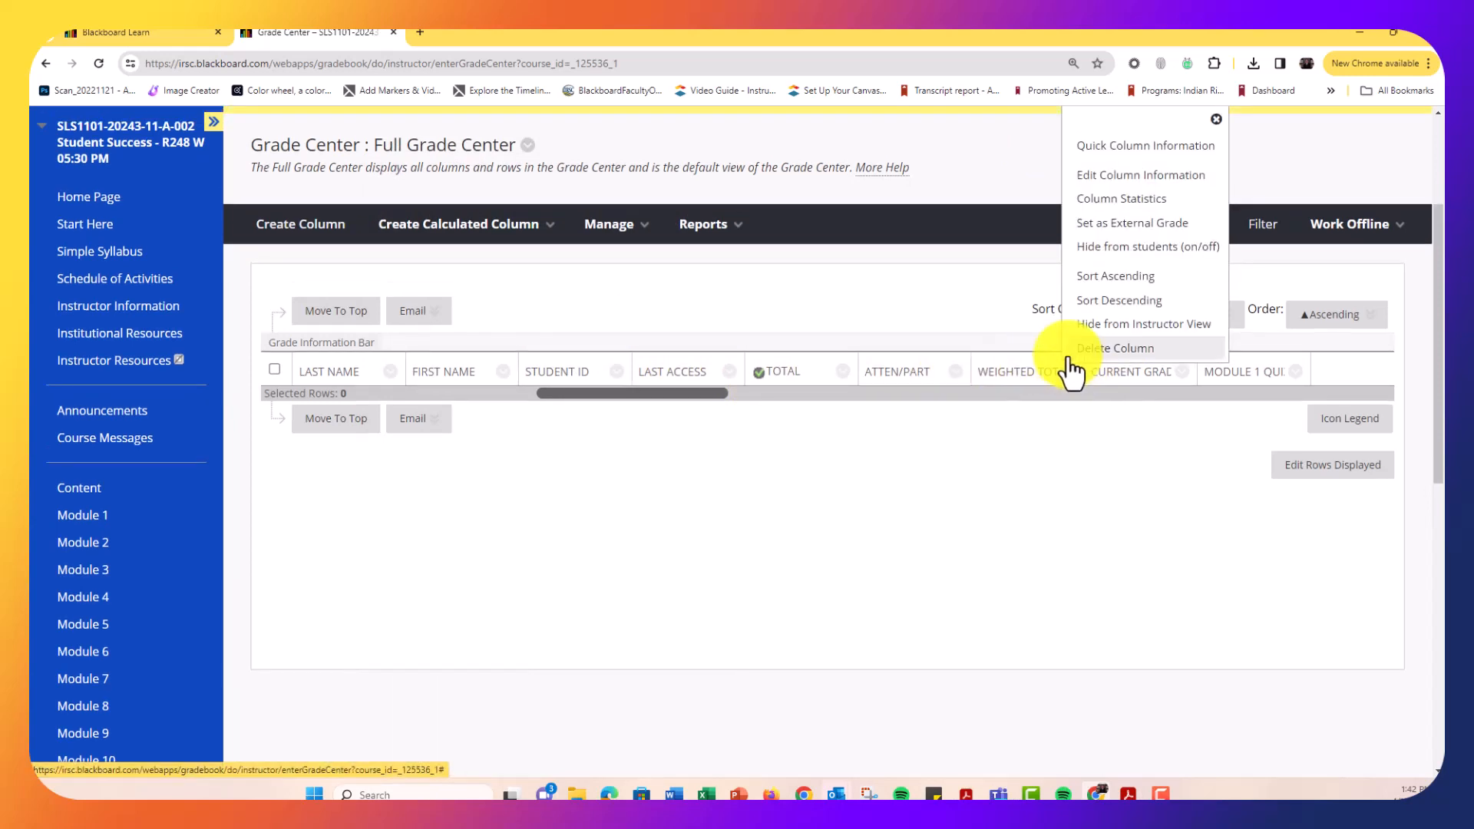
click(1098, 178)
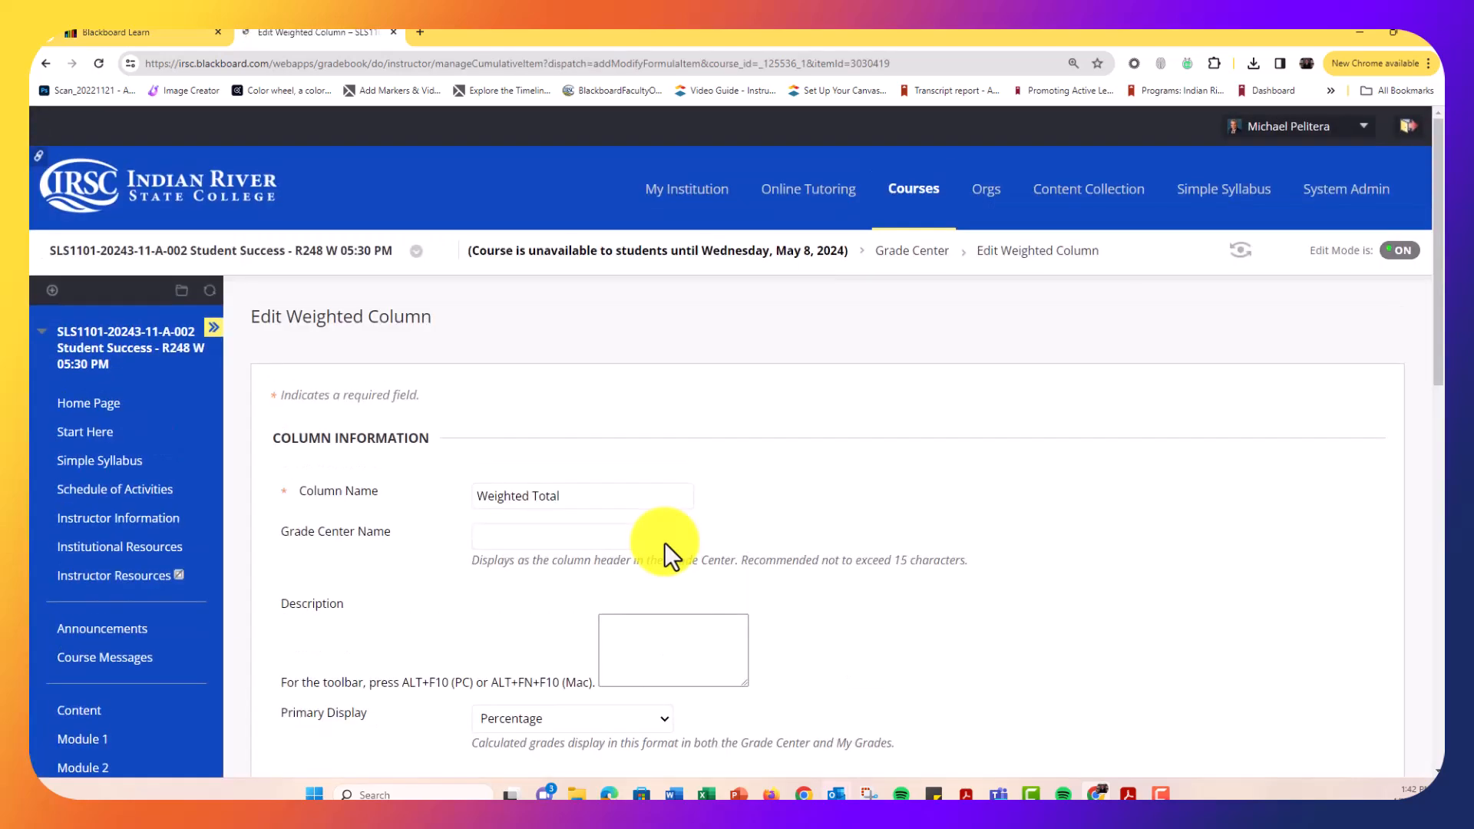
scroll(665, 542, down, 6)
scroll(665, 542, down, 7)
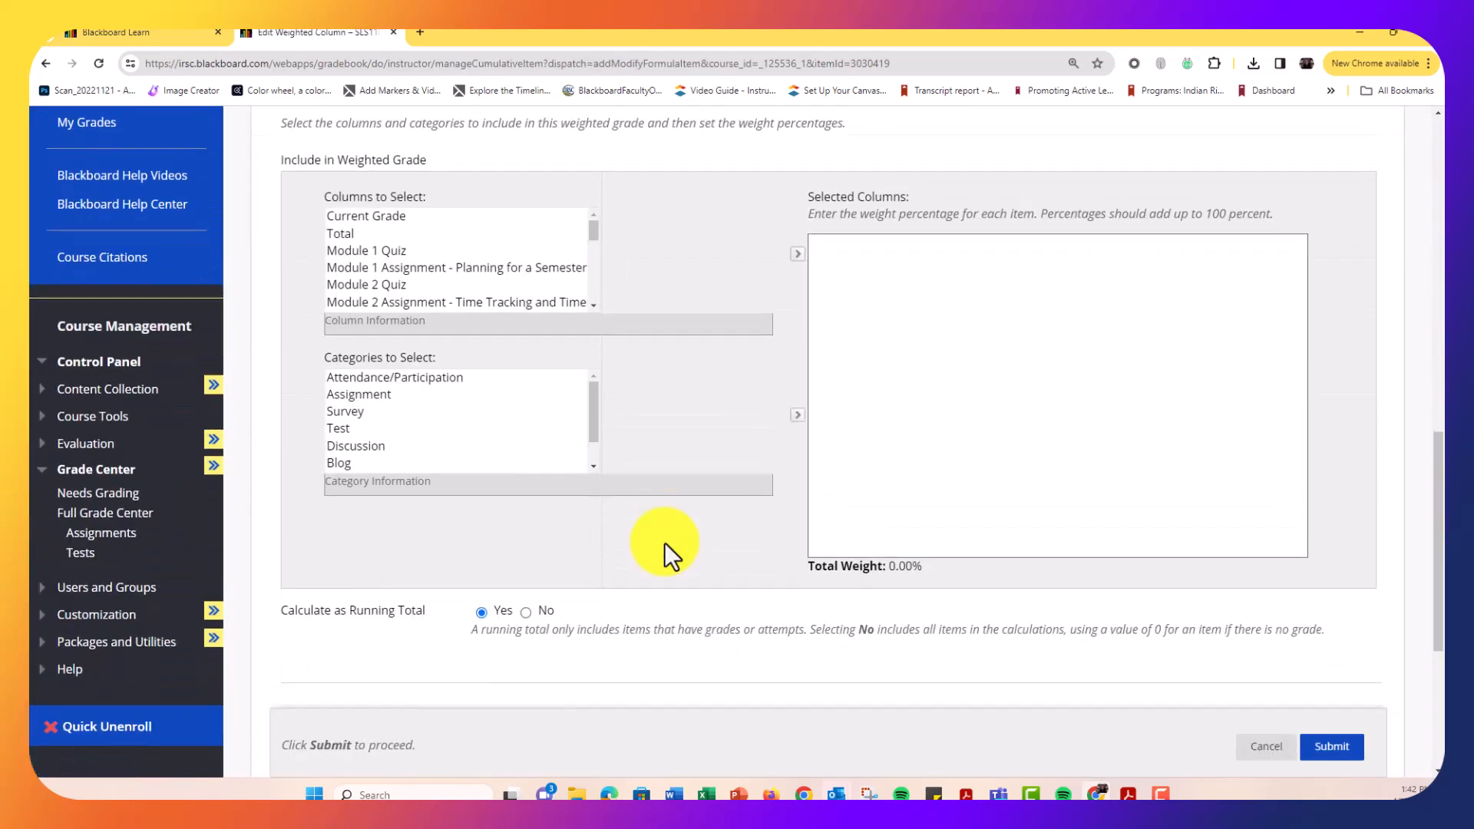
scroll(790, 303, up, 3)
scroll(790, 302, down, 1)
scroll(425, 456, up, 1)
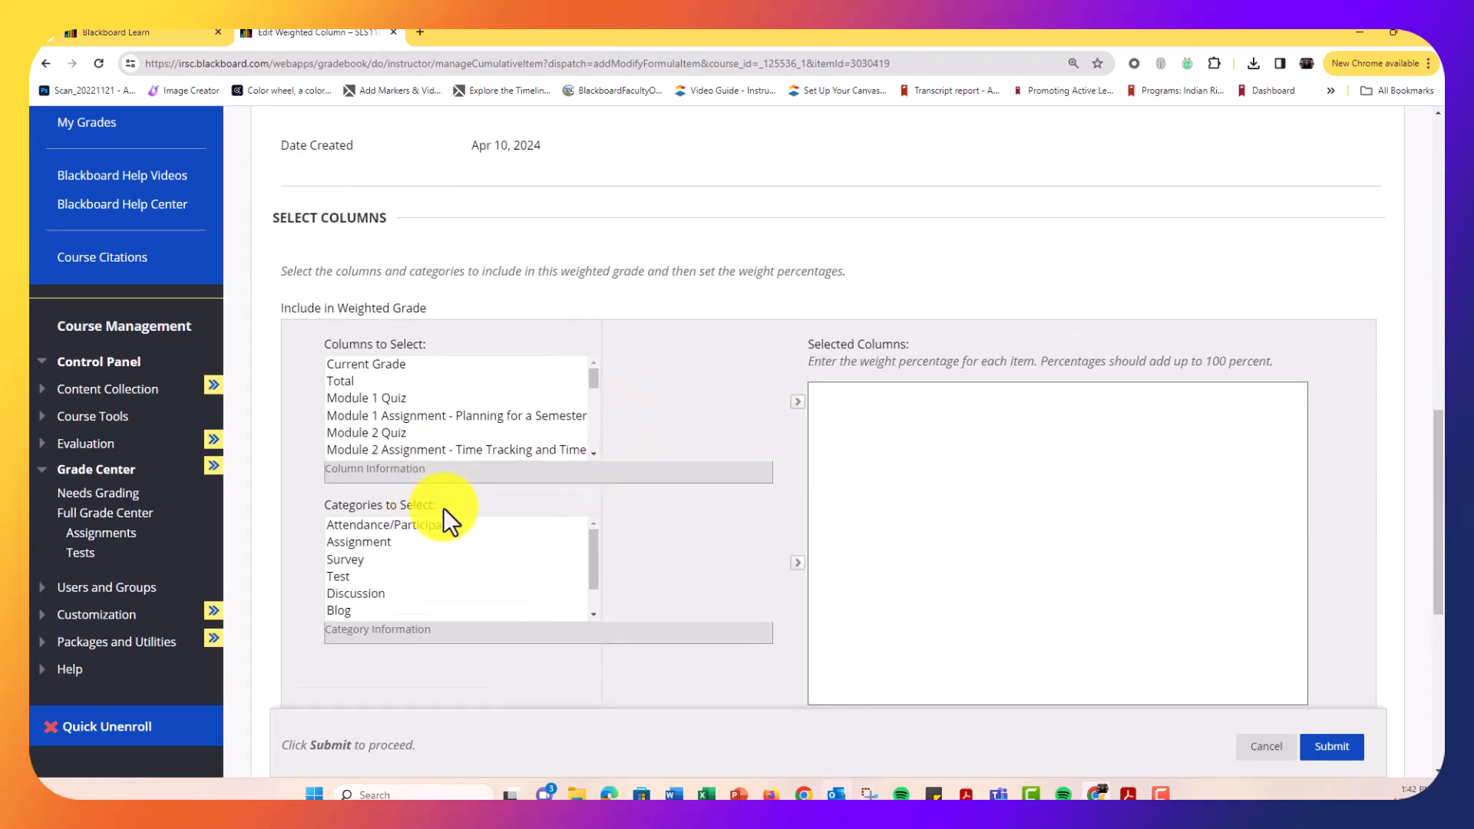
Step: Add the Attendance/Participation category to the weighted total and set its weight to 10%
click(449, 528)
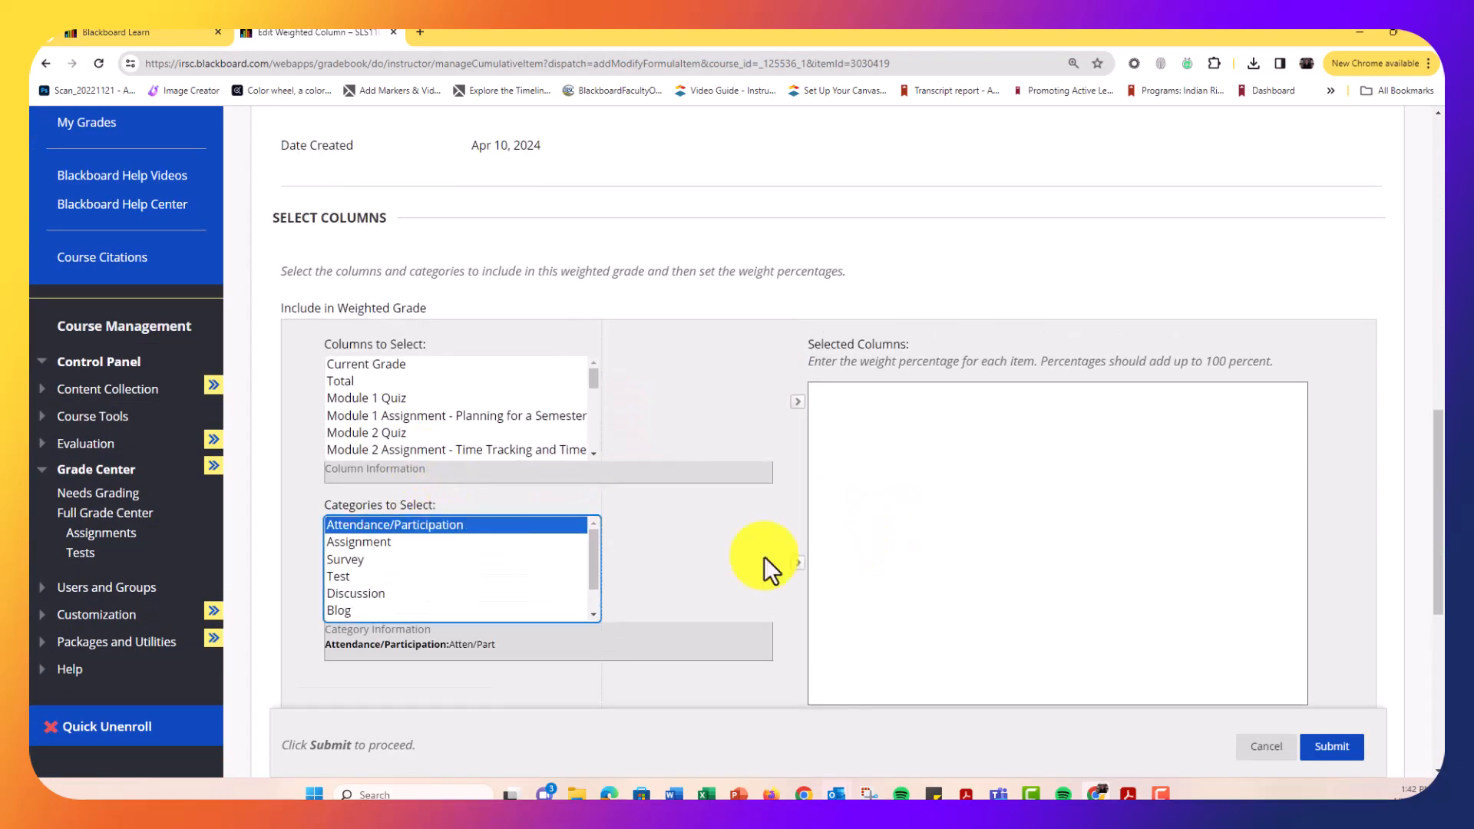
click(796, 565)
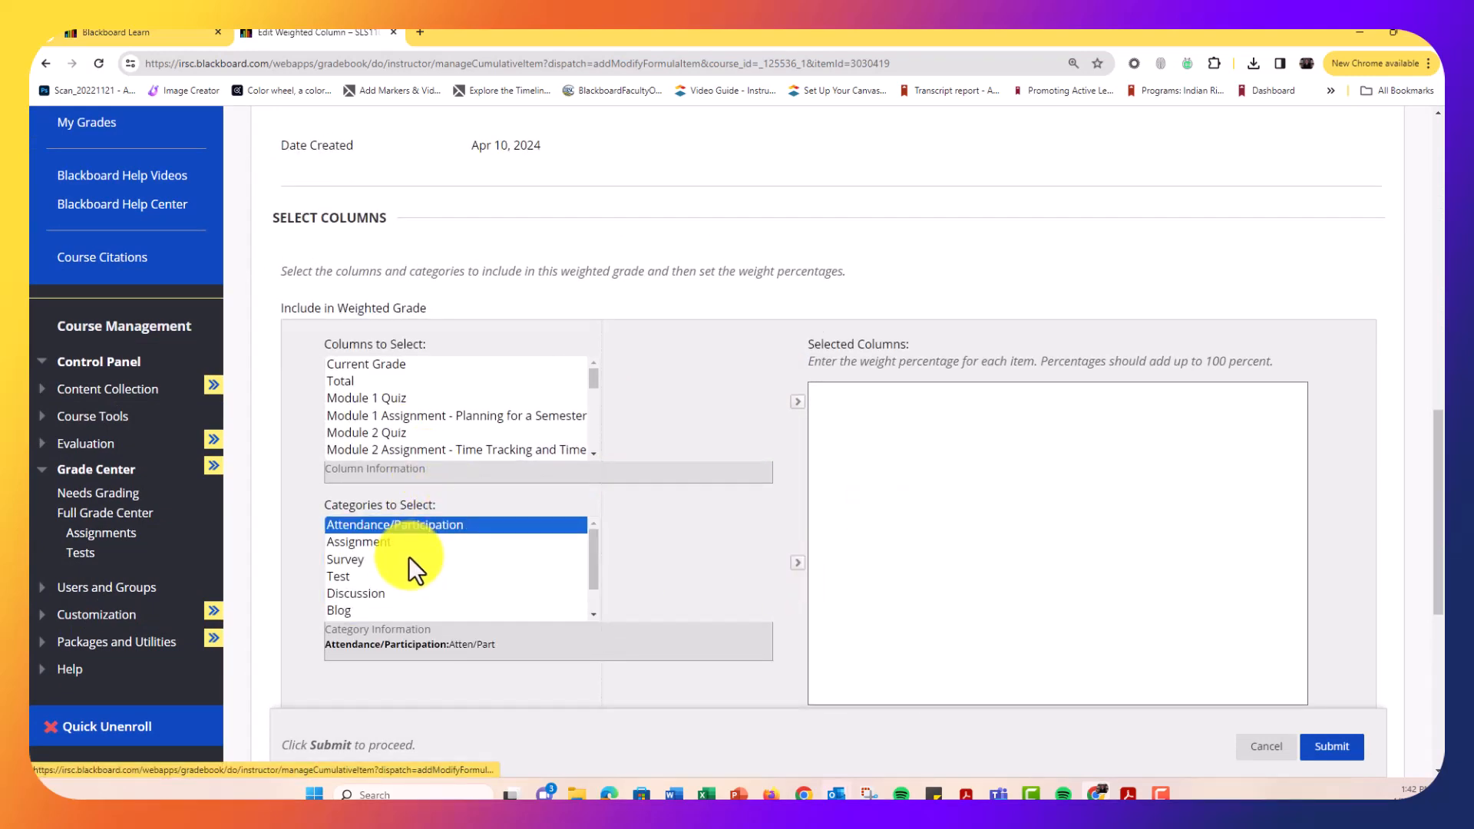
drag(495, 647, 449, 651)
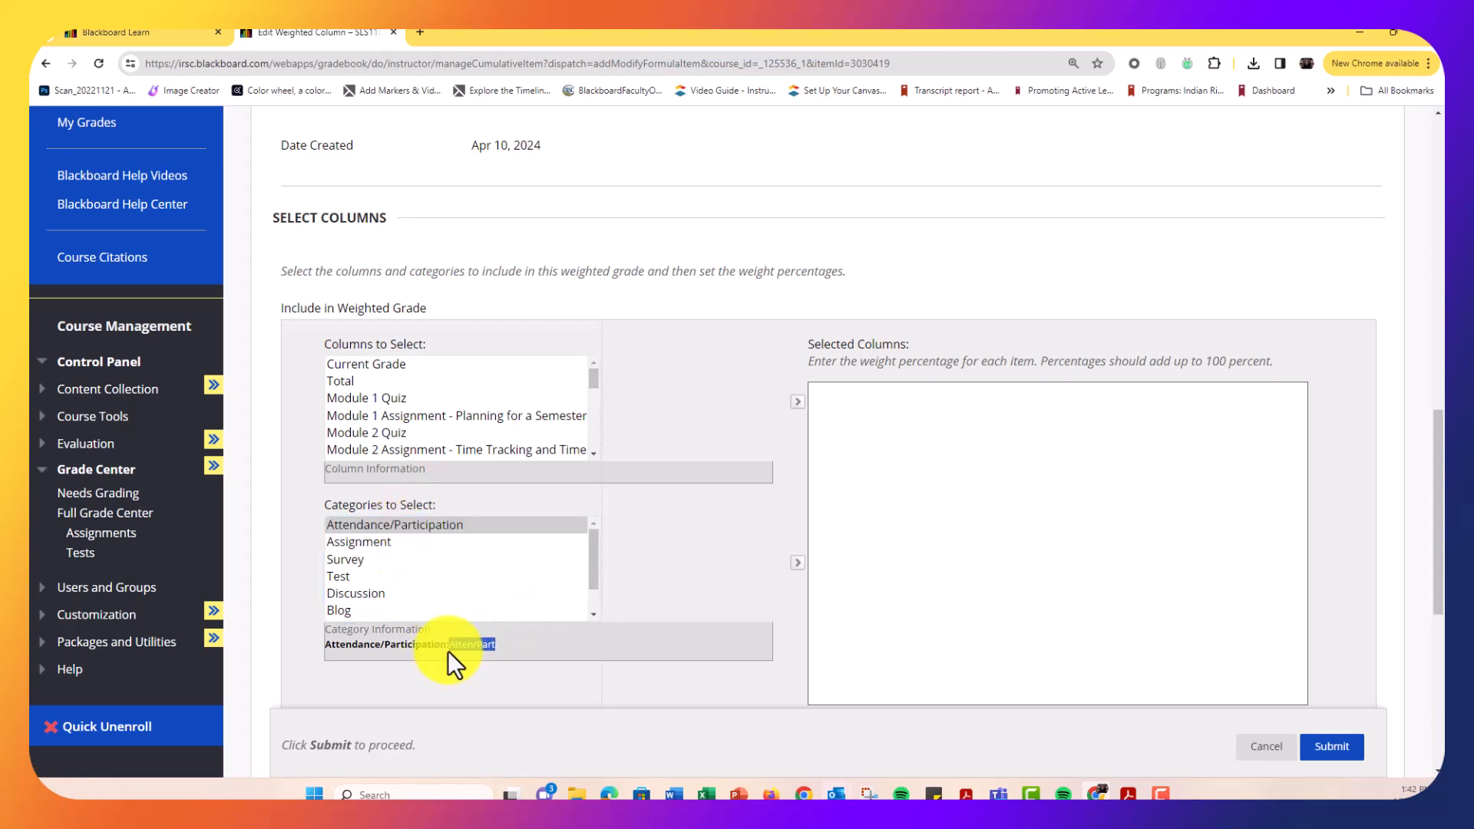
click(797, 564)
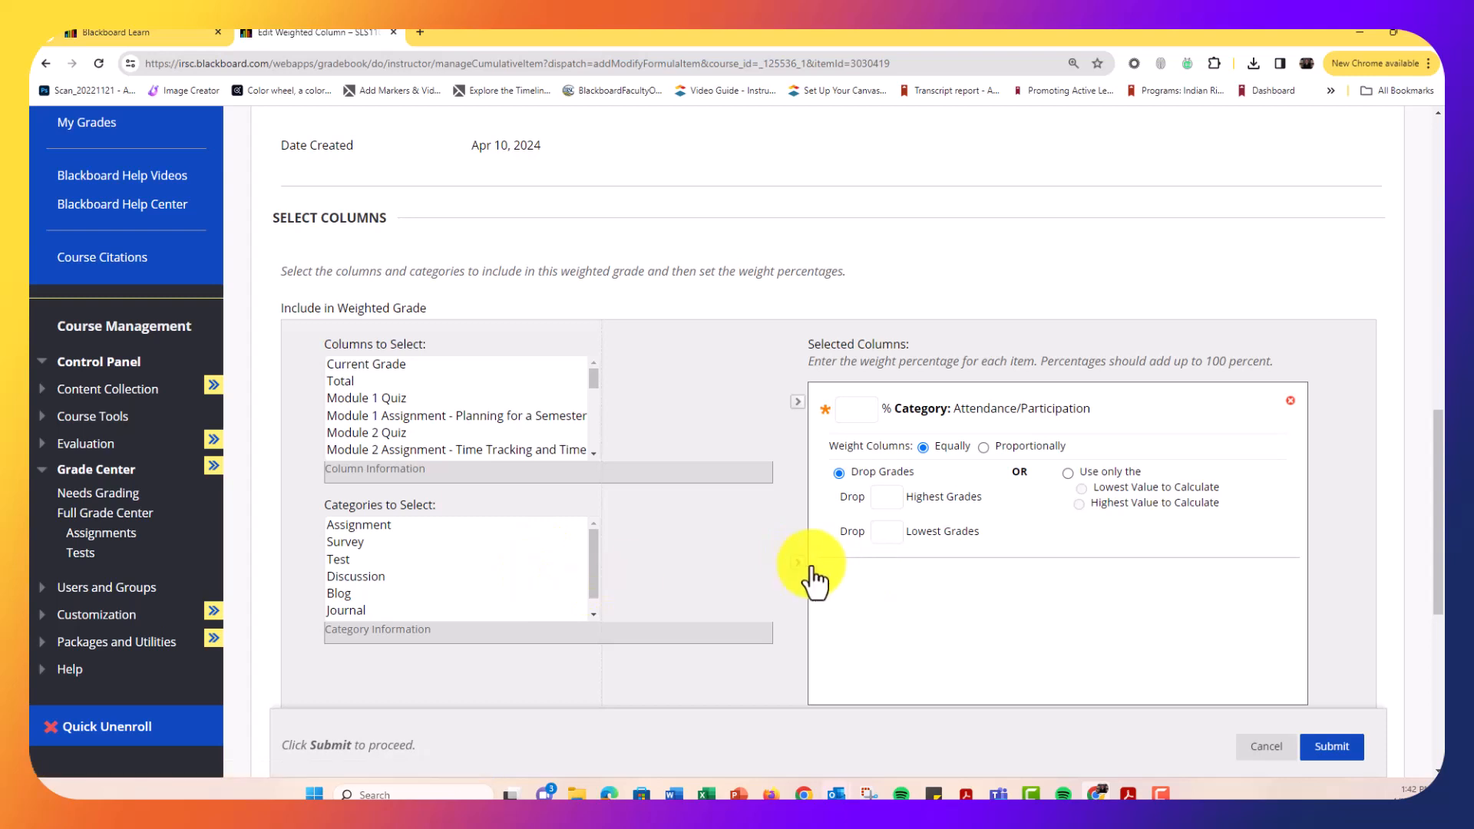
click(865, 410)
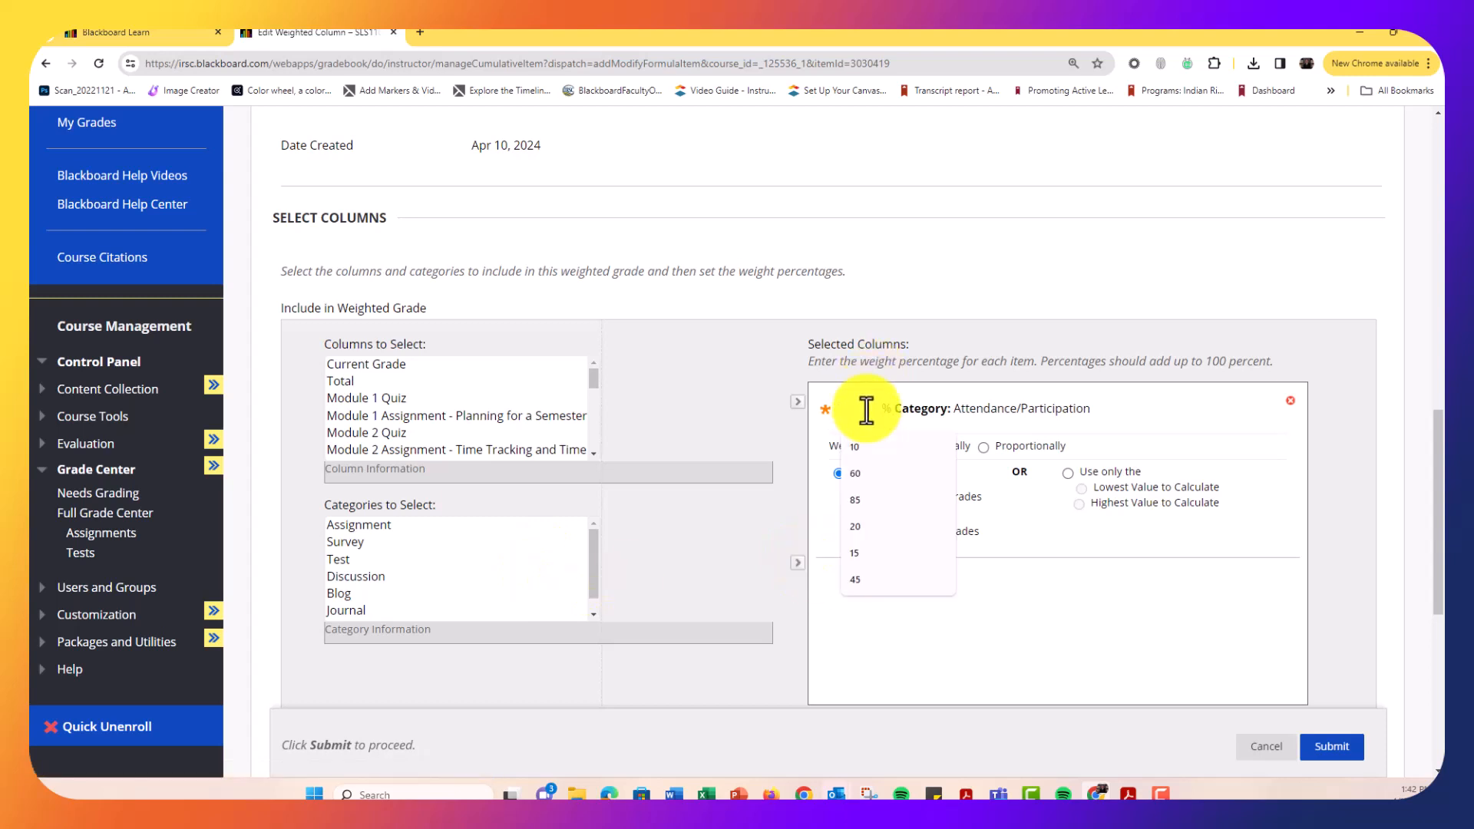
text(10)
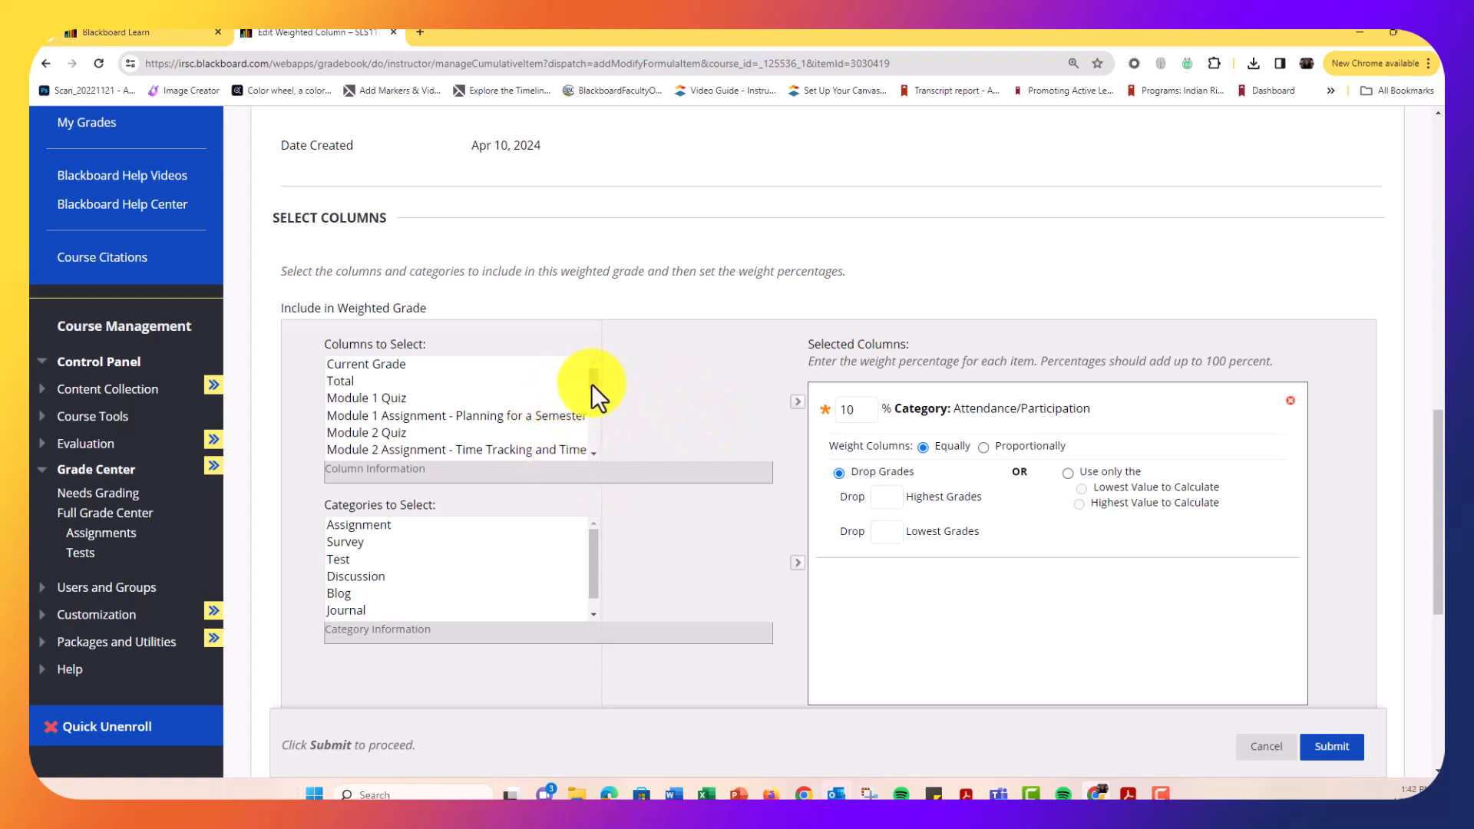
Step: Add the Assignment category to the weighted total and set its weight to 60%
drag(596, 551, 569, 513)
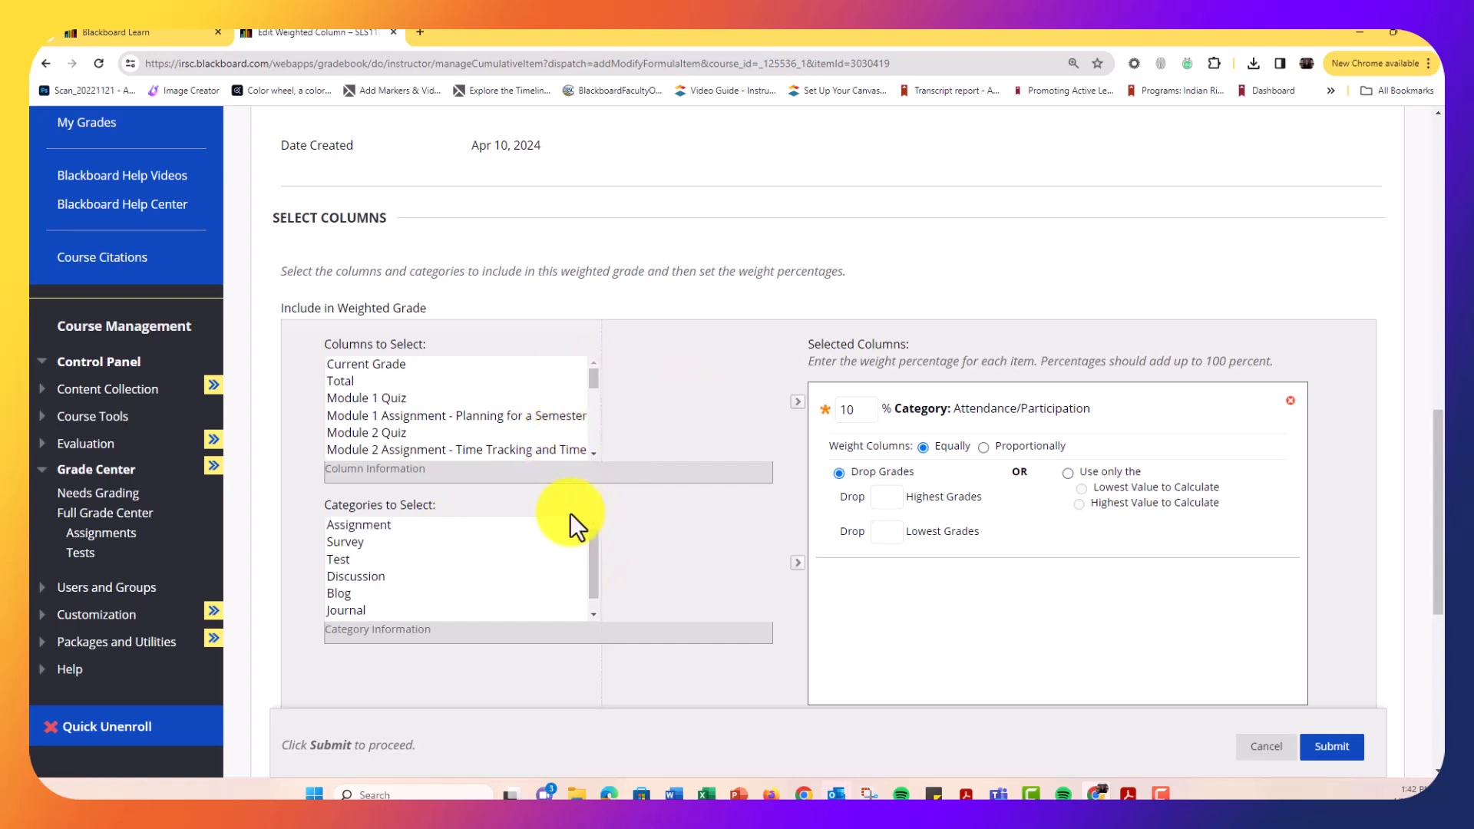
click(385, 523)
click(420, 687)
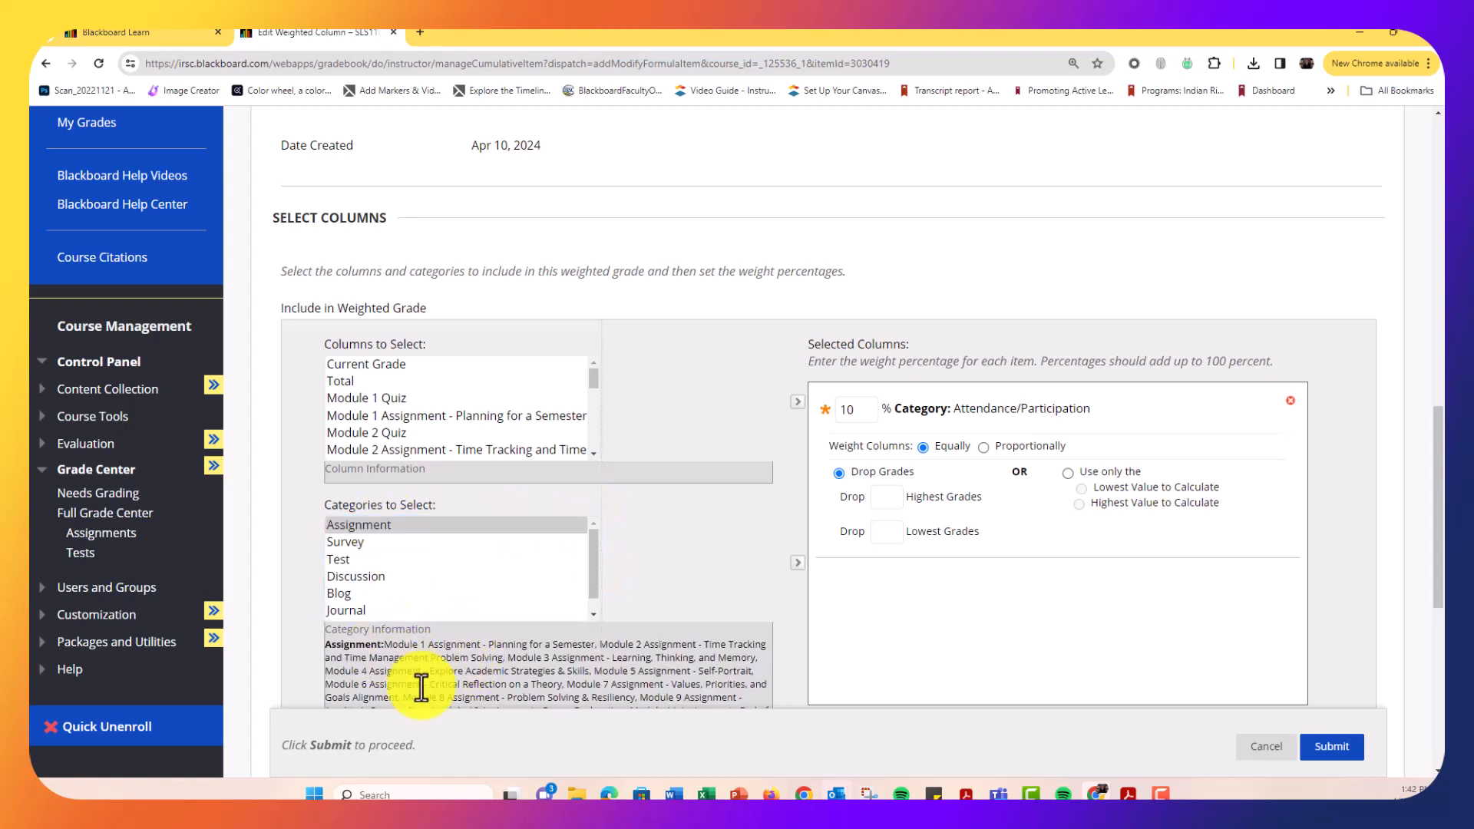
drag(377, 644, 509, 670)
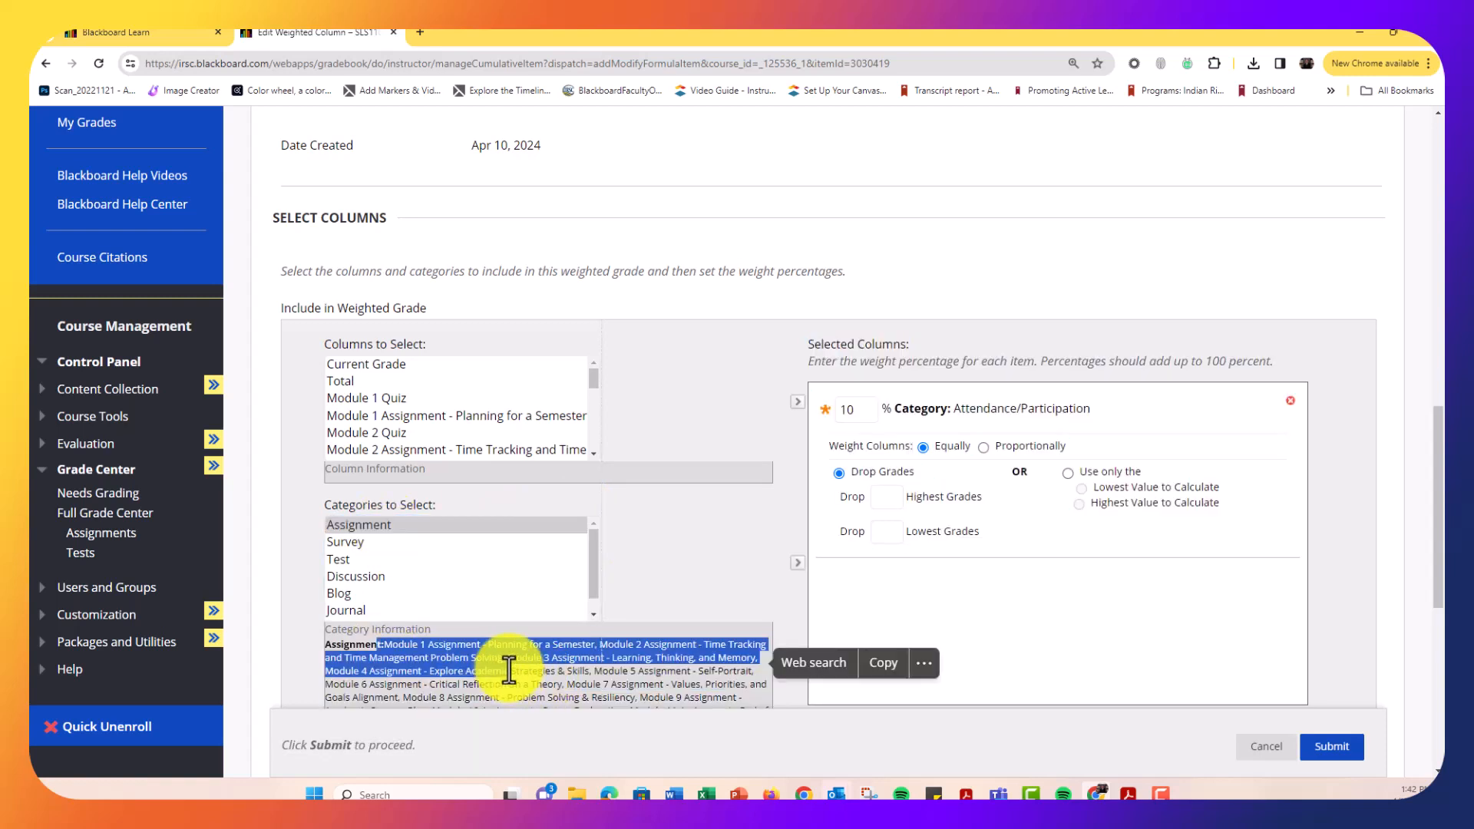
click(797, 563)
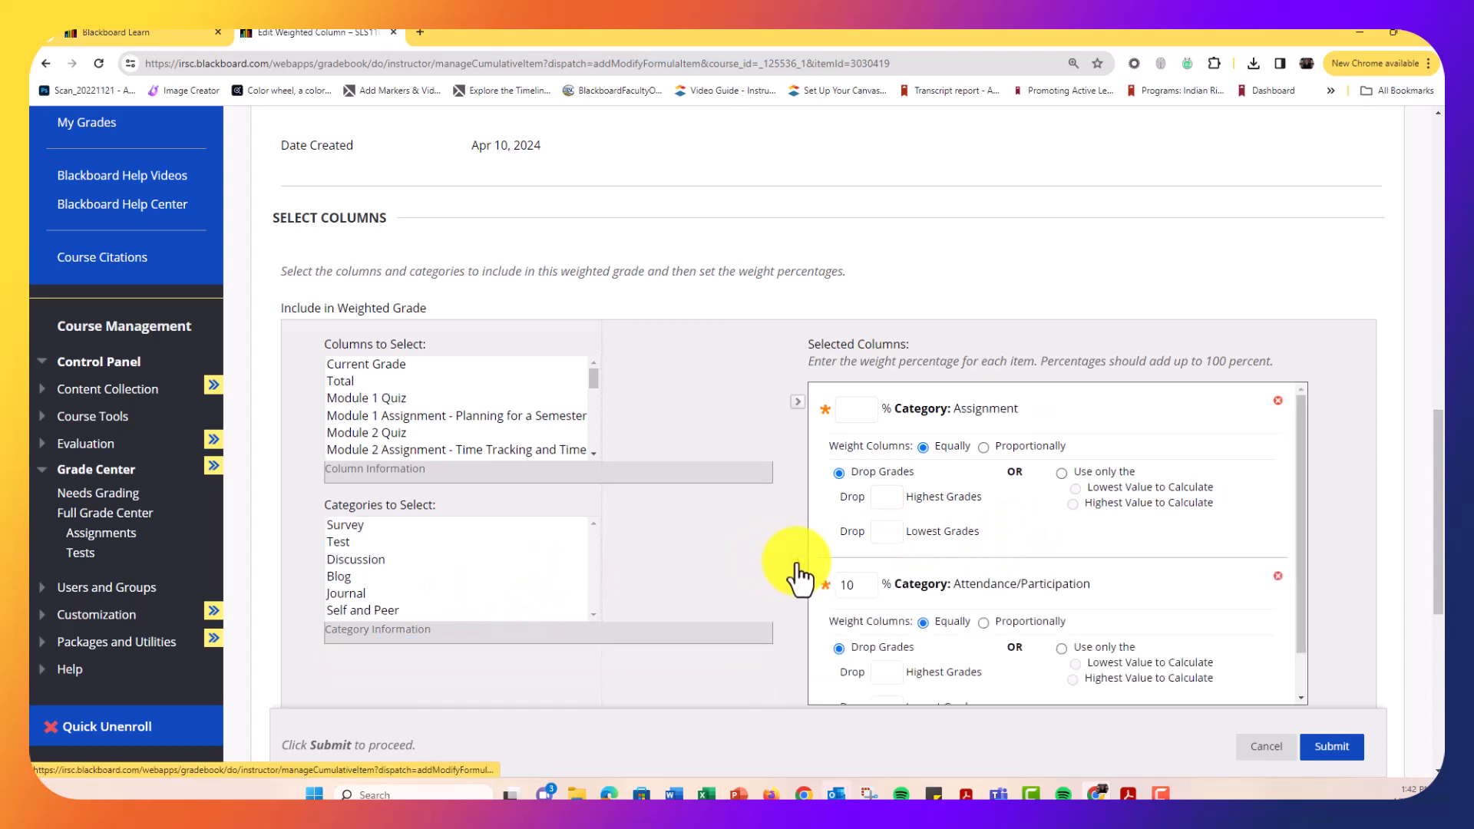
click(855, 409)
text(60)
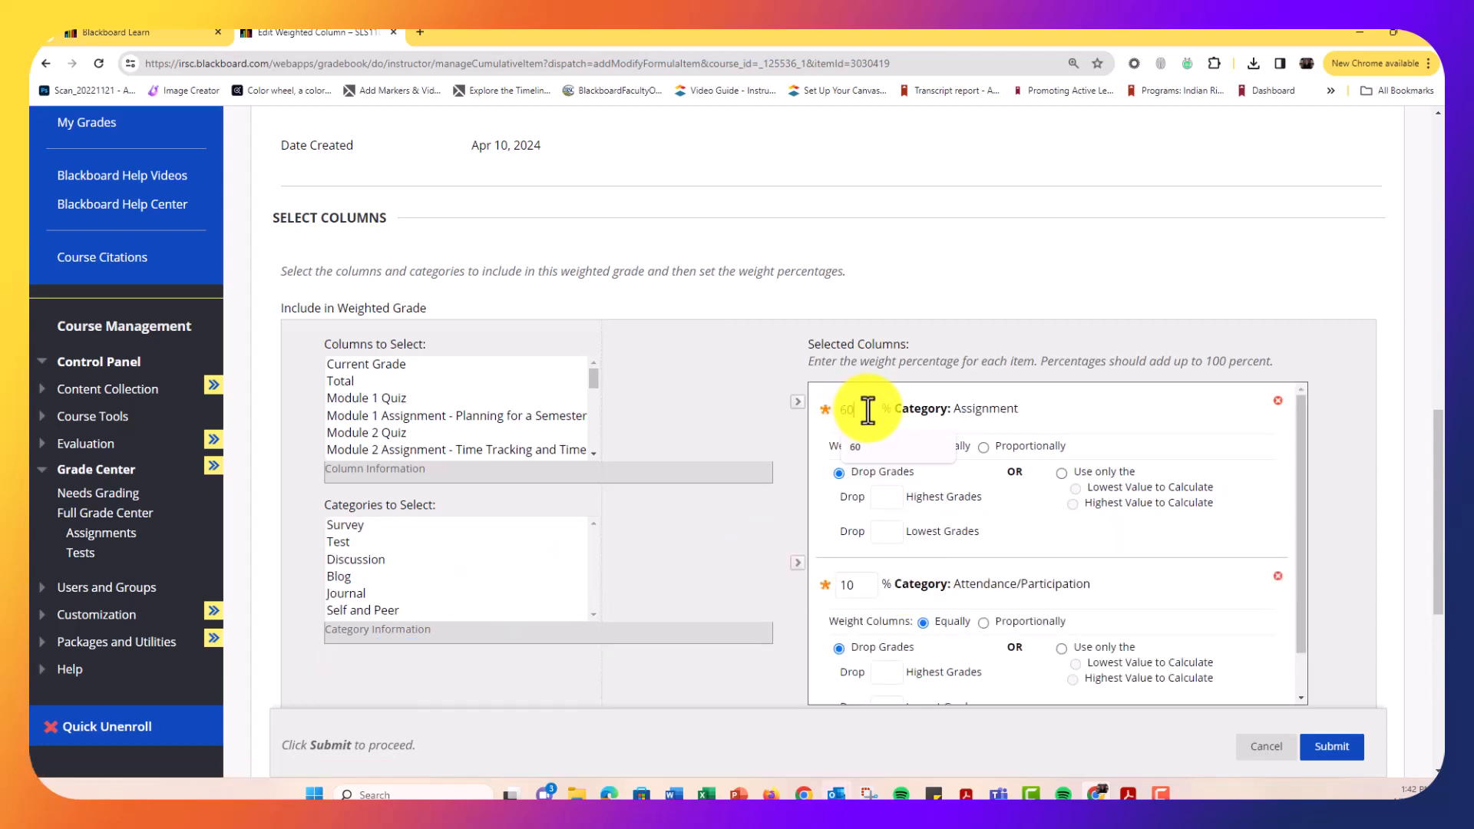
click(737, 431)
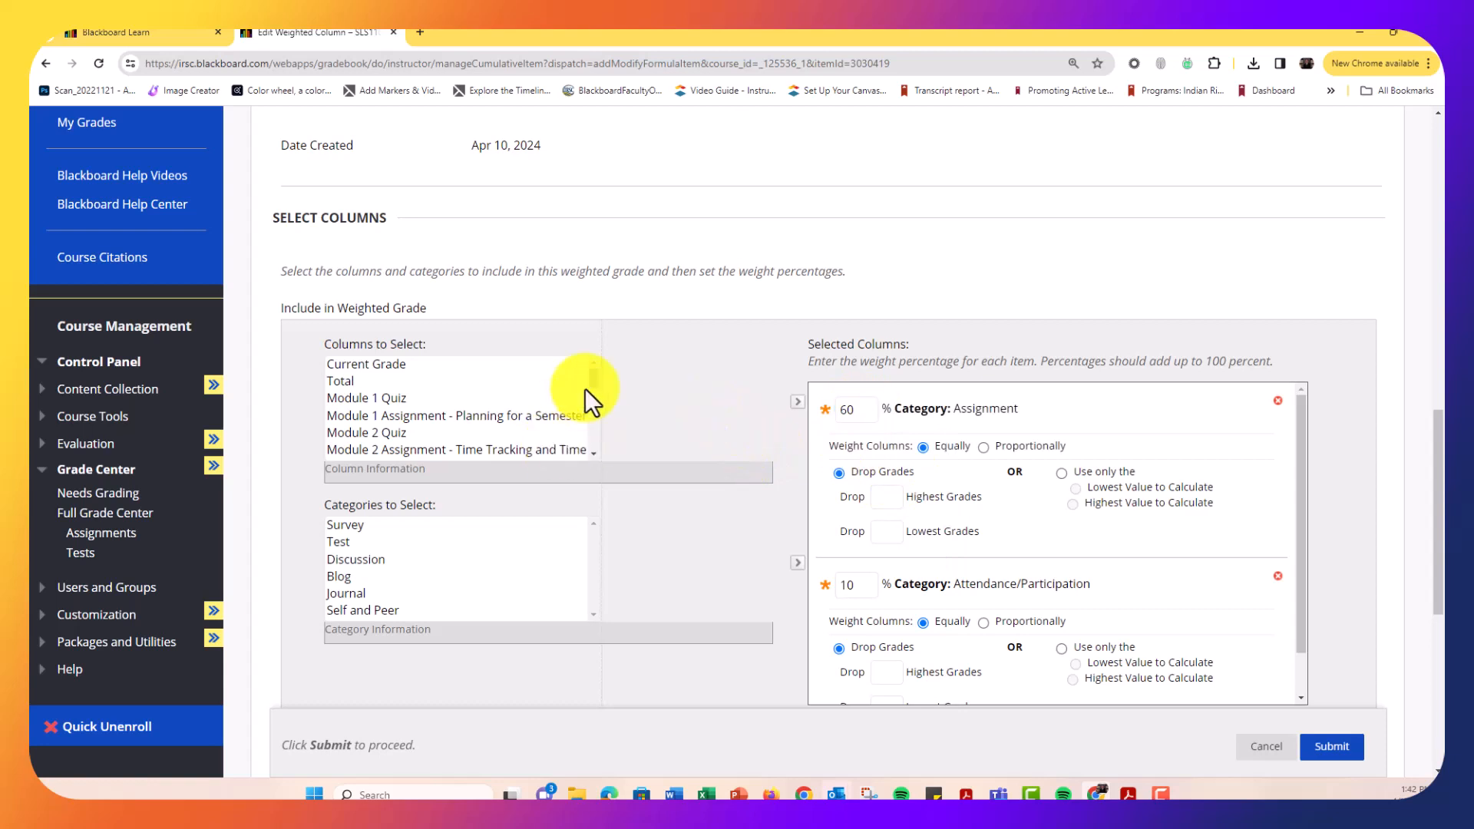
Step: Add the Test category to the weighted total, set its weight to 30%, and check the total weight
click(345, 542)
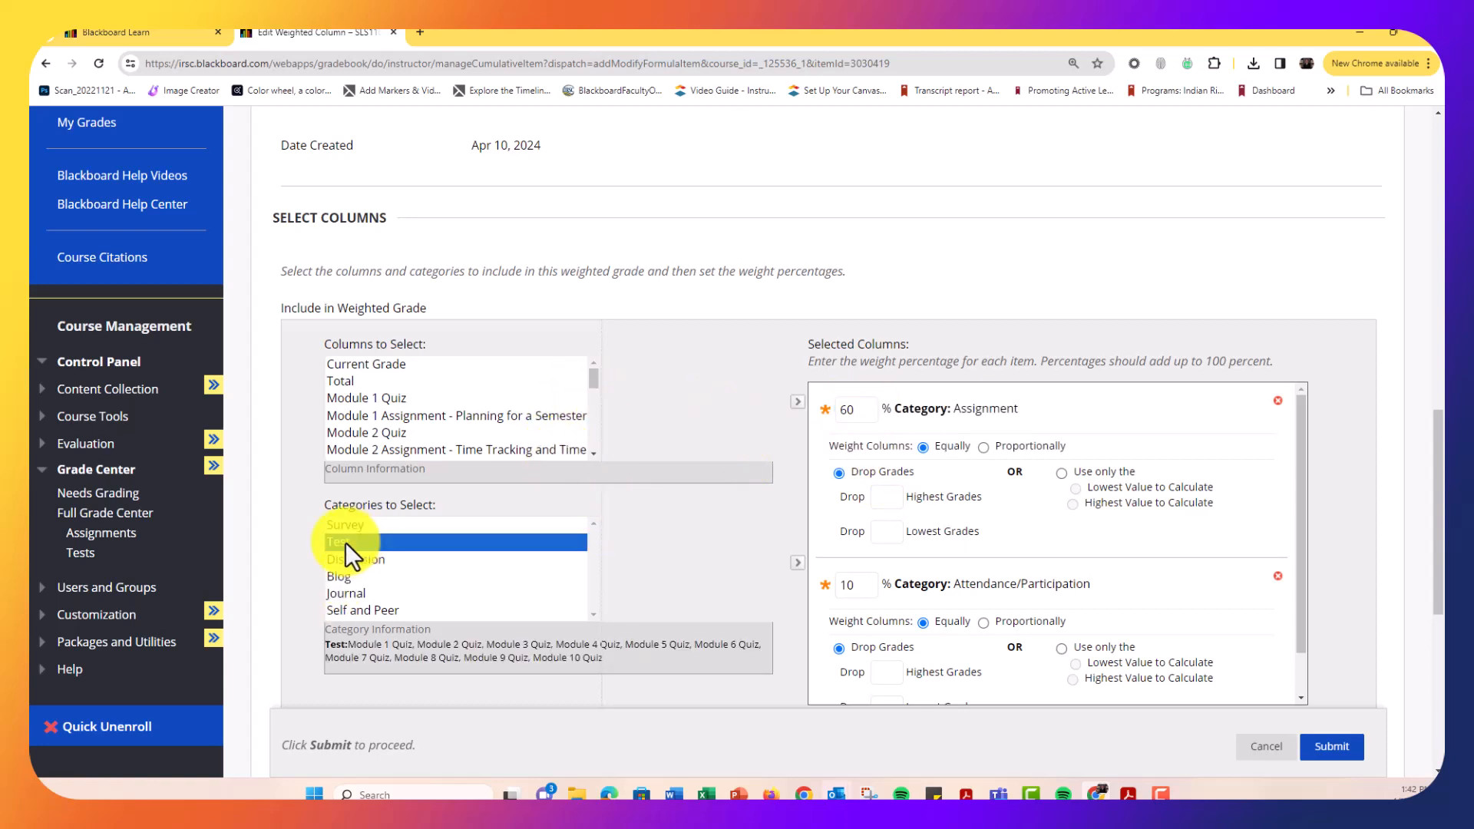
click(797, 569)
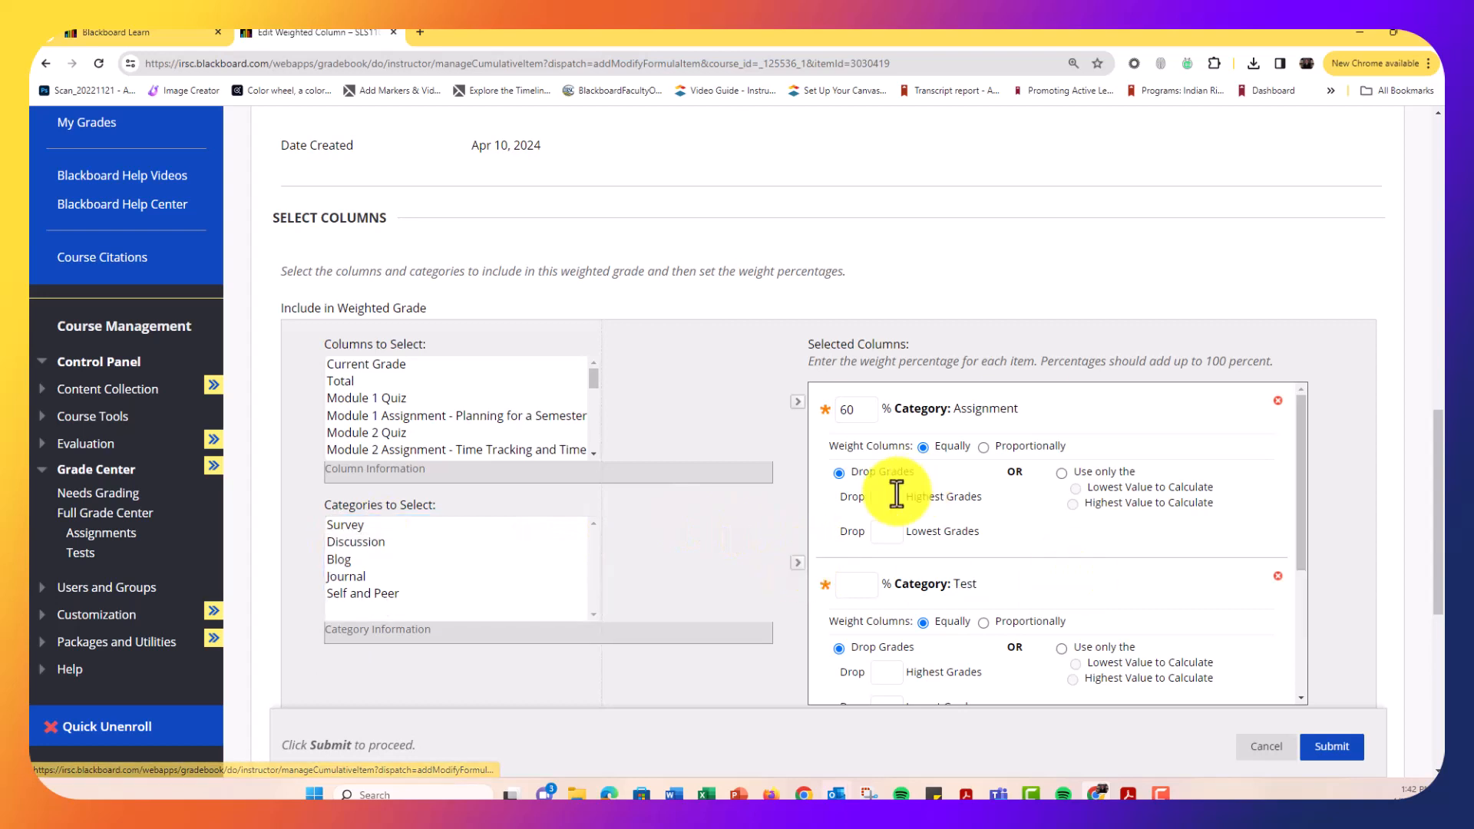
scroll(883, 495, down, 2)
click(854, 435)
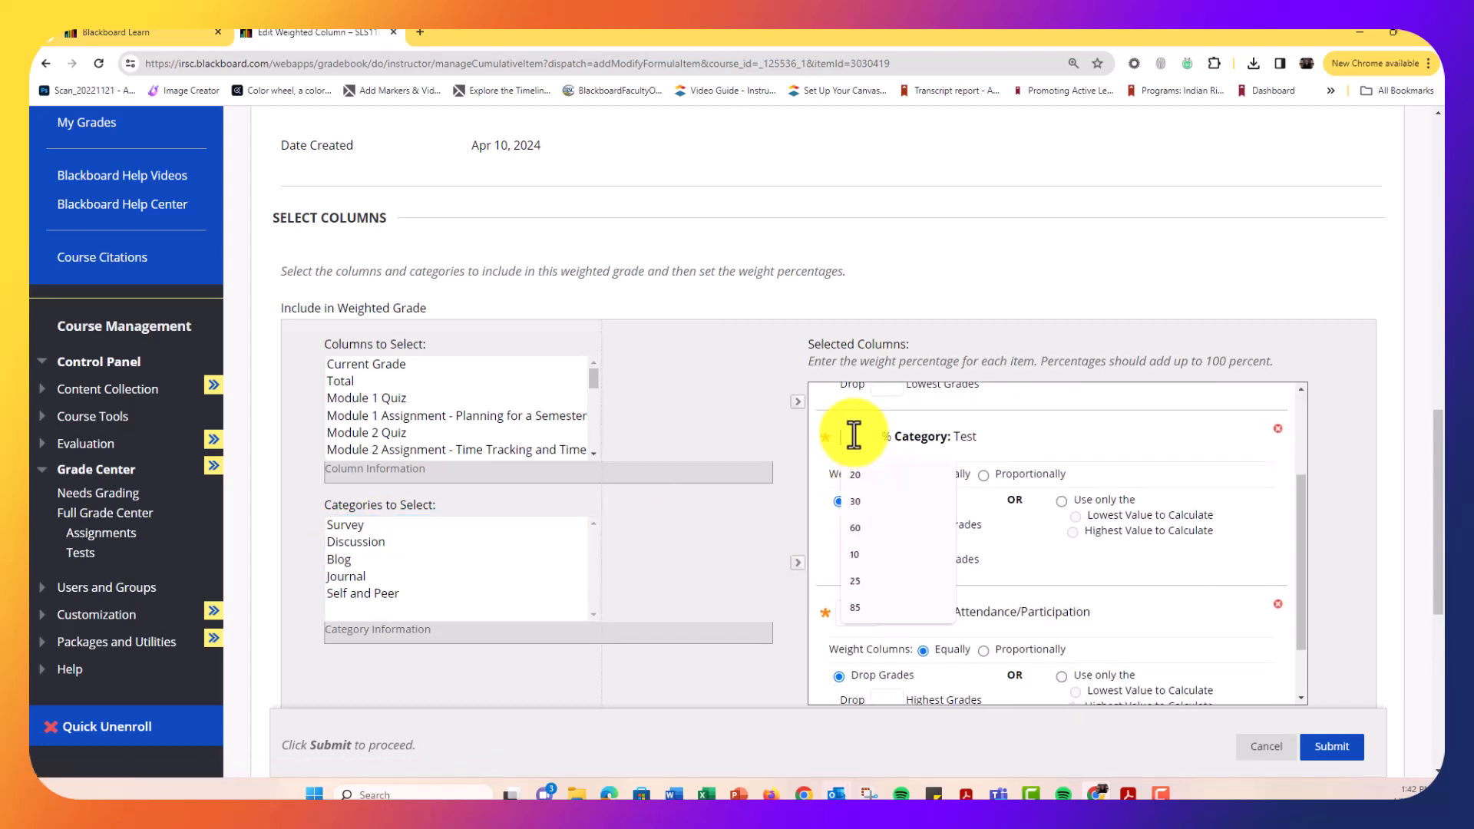
text(30)
scroll(699, 554, down, 3)
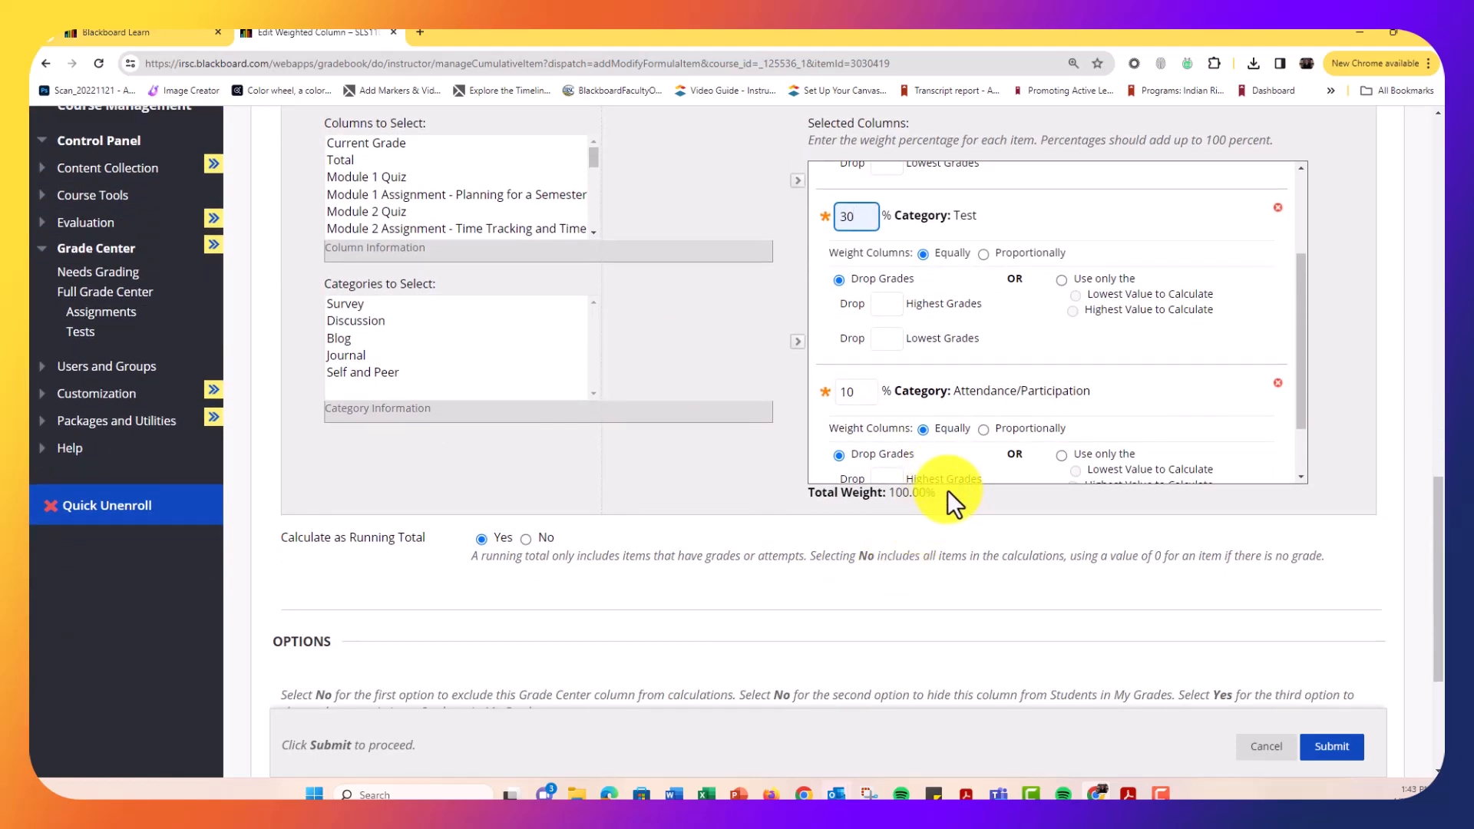
drag(947, 489, 848, 502)
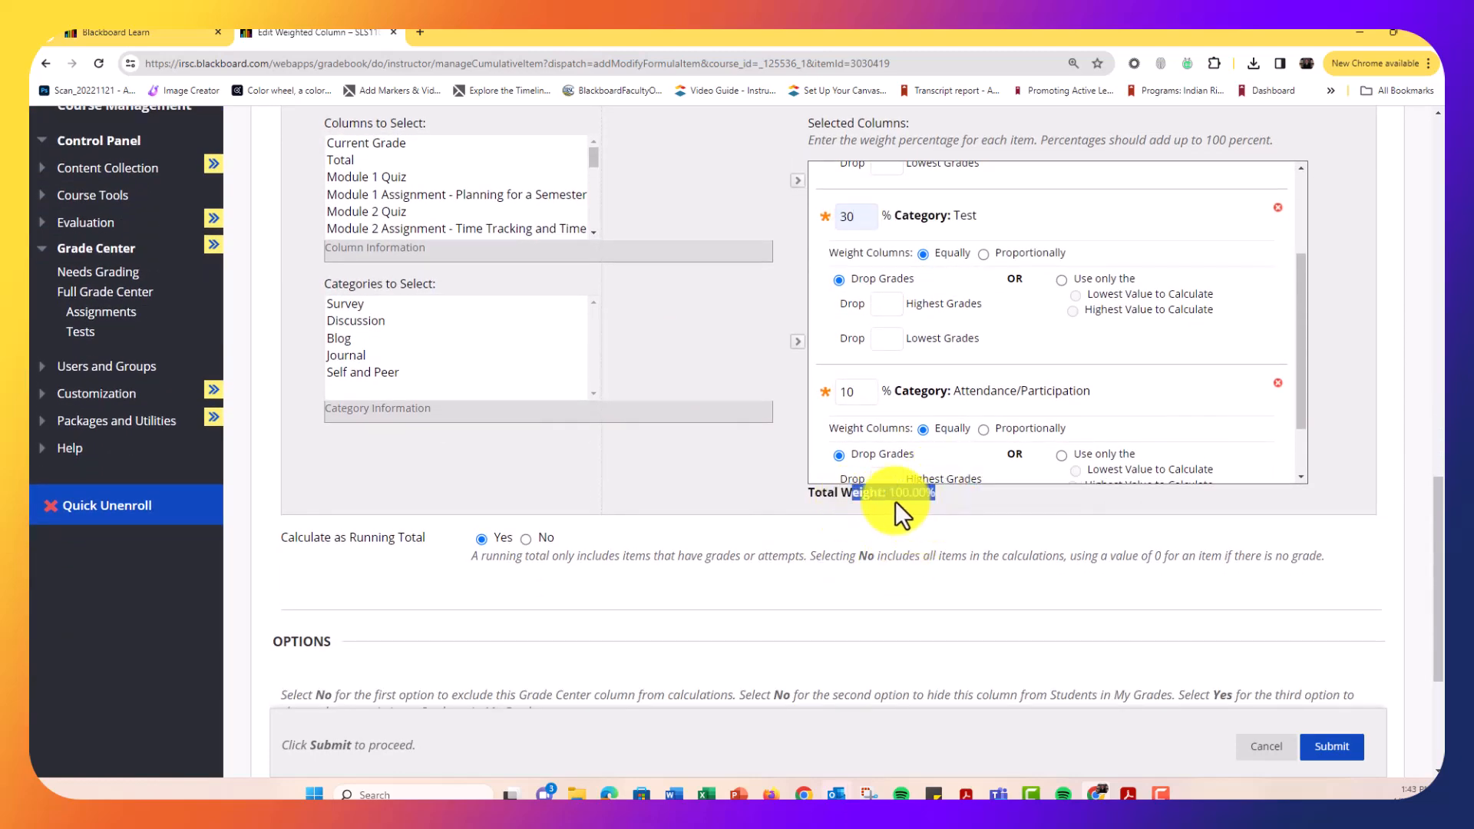
scroll(680, 347, up, 1)
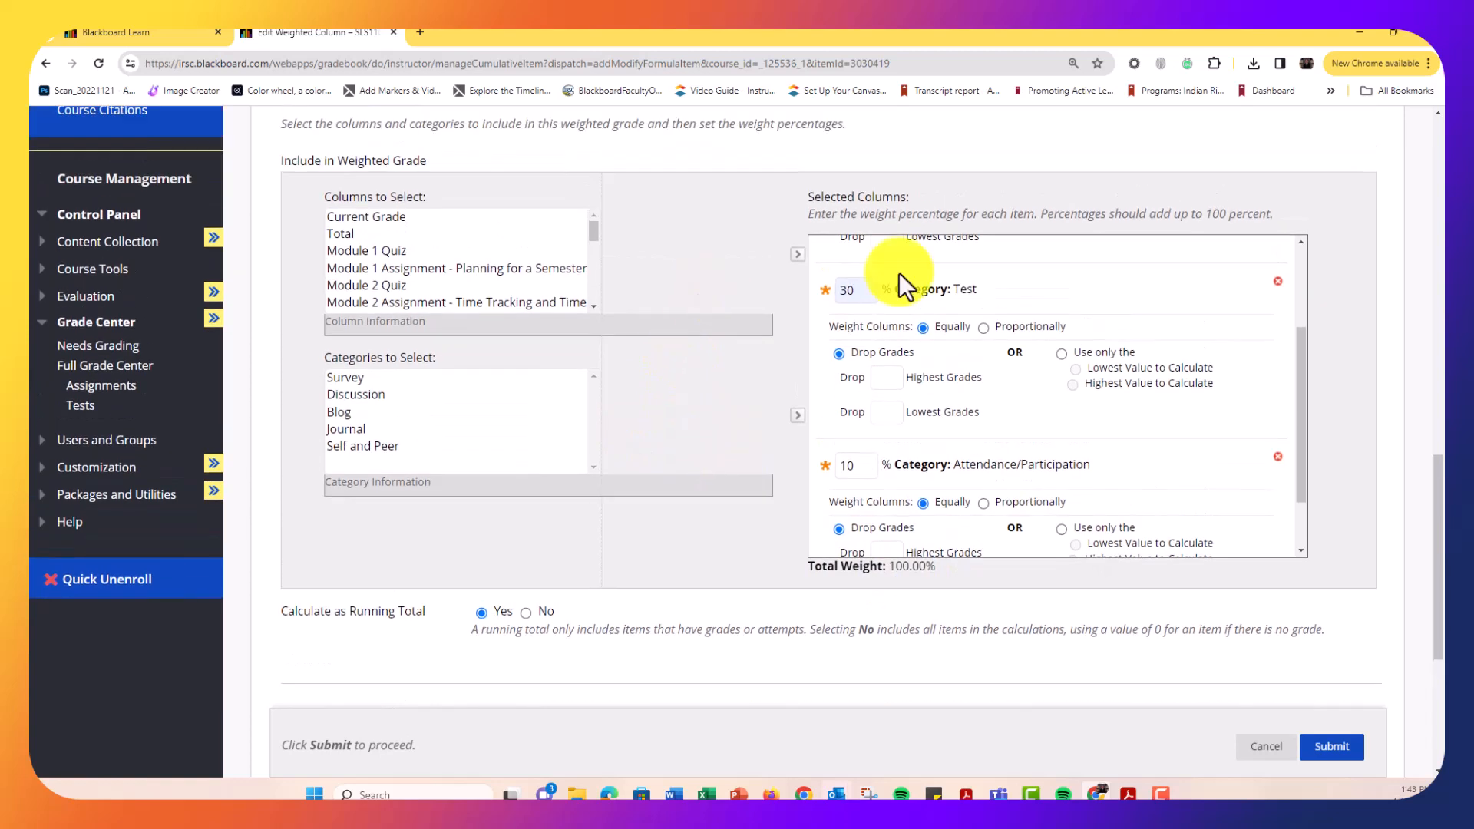
Step: Set the Assignment and Test categories to drop 1 lowest grade each
scroll(1302, 351, up, 2)
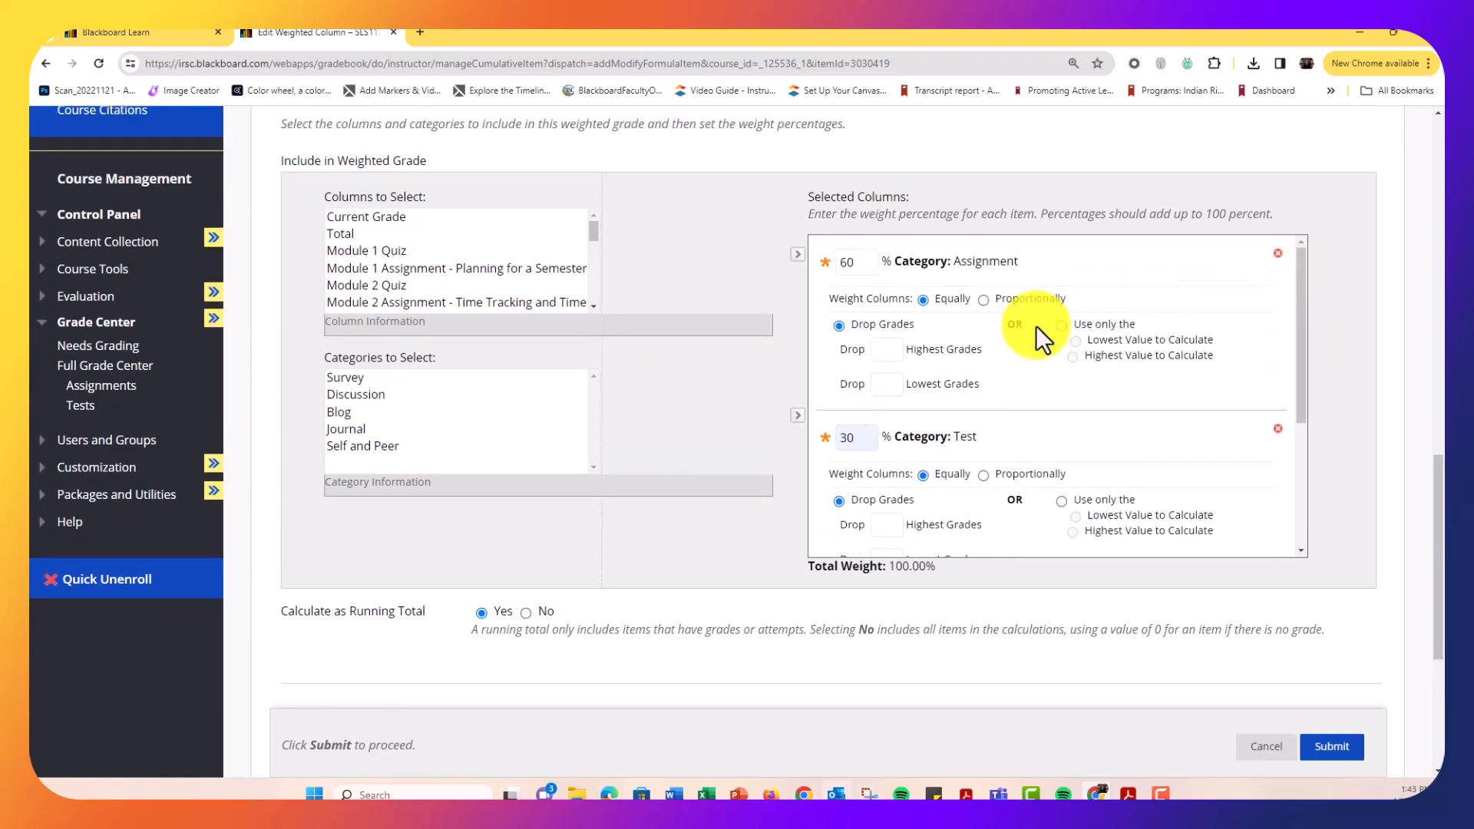
click(893, 386)
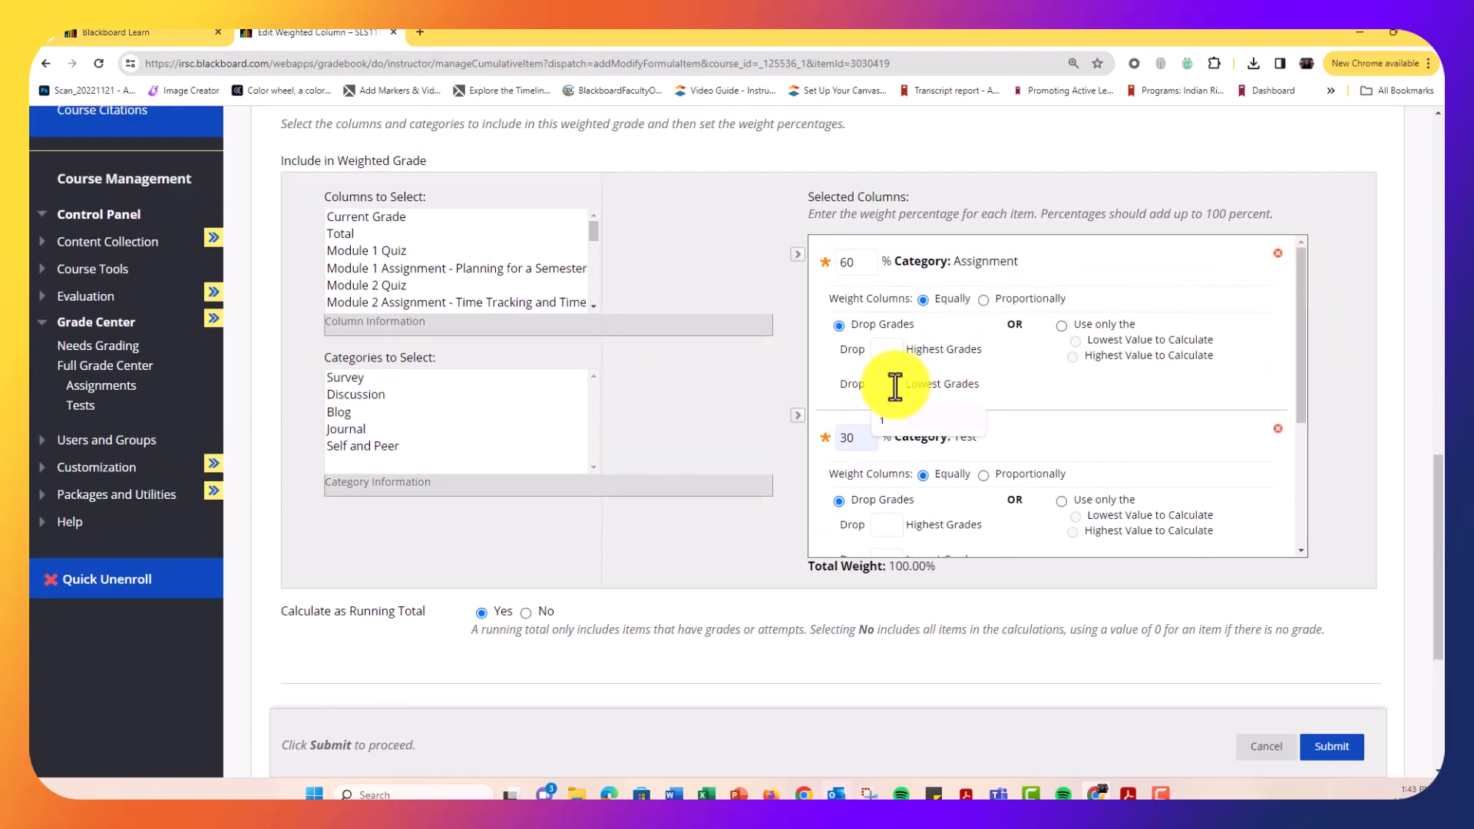
text(1)
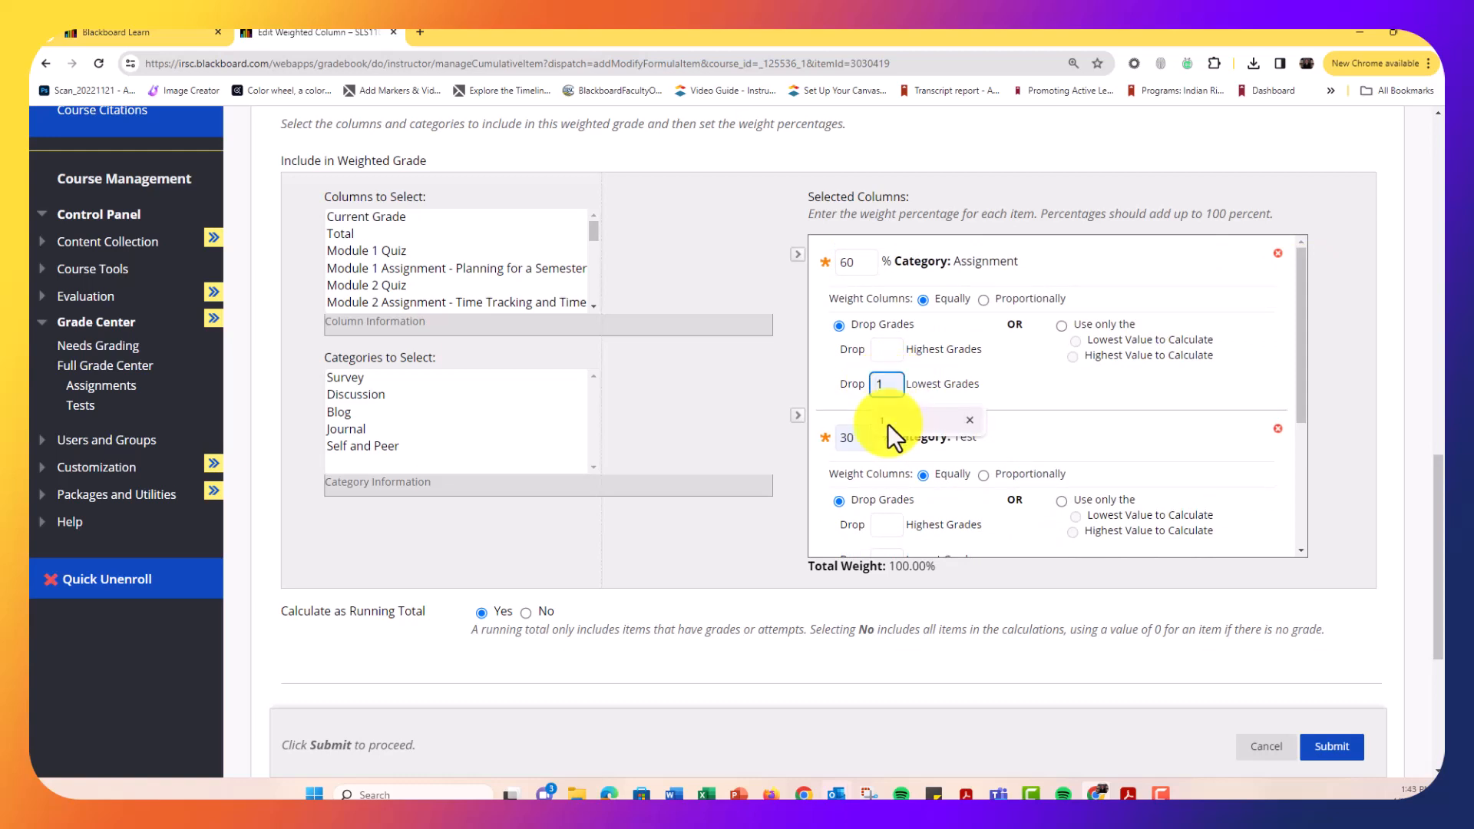
click(888, 423)
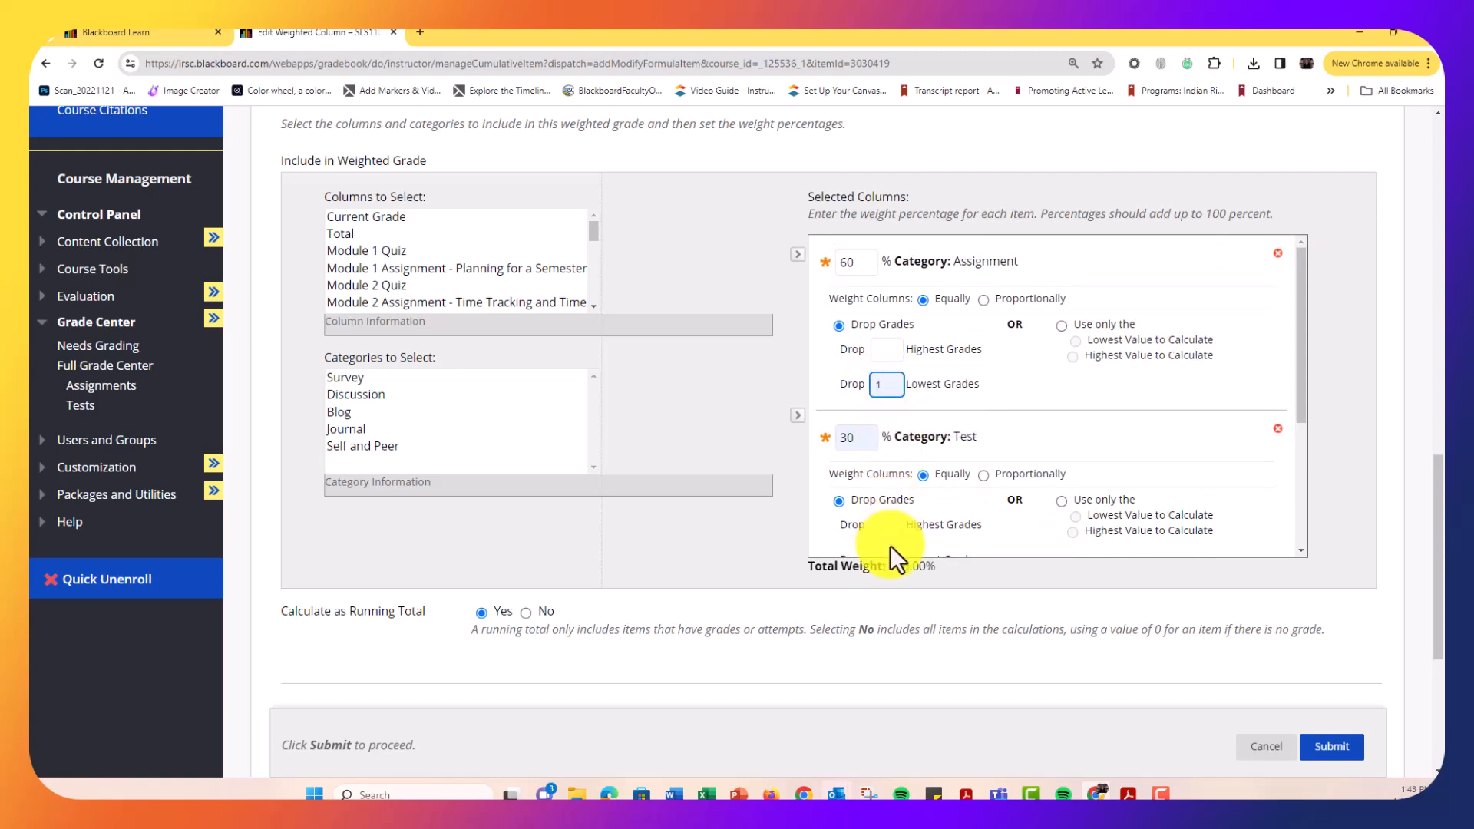
scroll(890, 545, down, 2)
scroll(900, 470, up, 1)
click(895, 482)
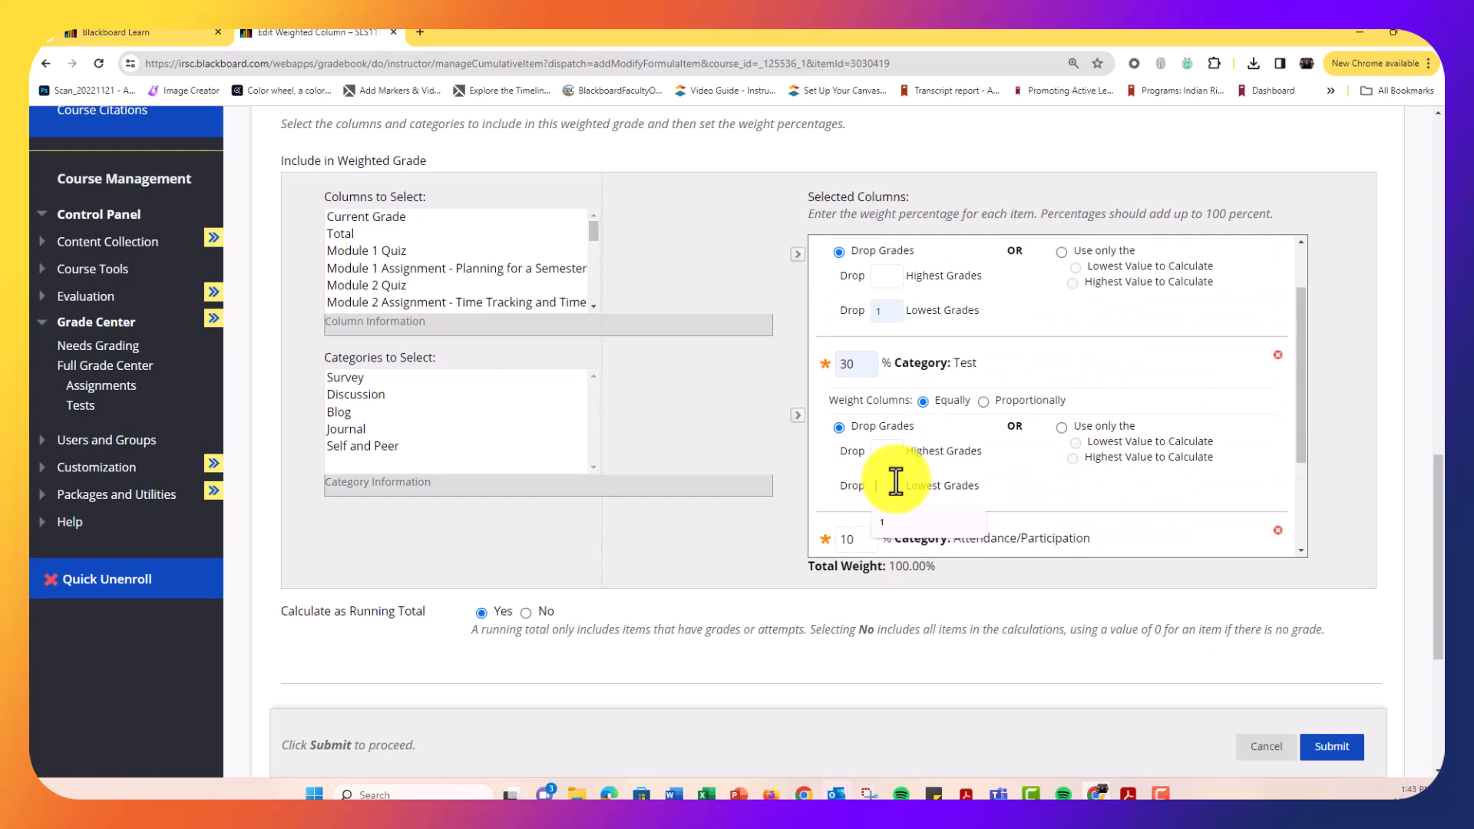
click(882, 522)
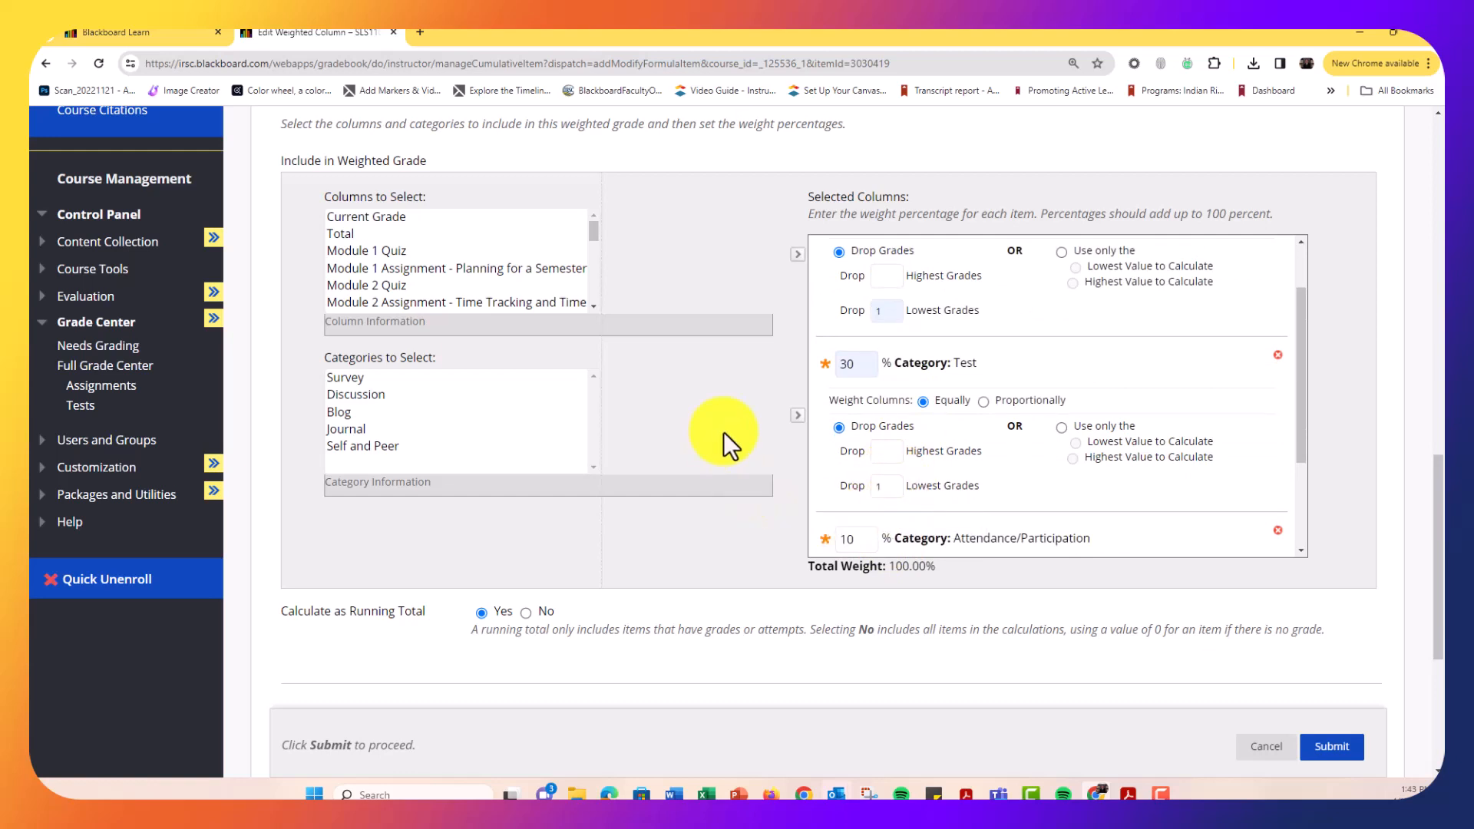
scroll(754, 398, up, 1)
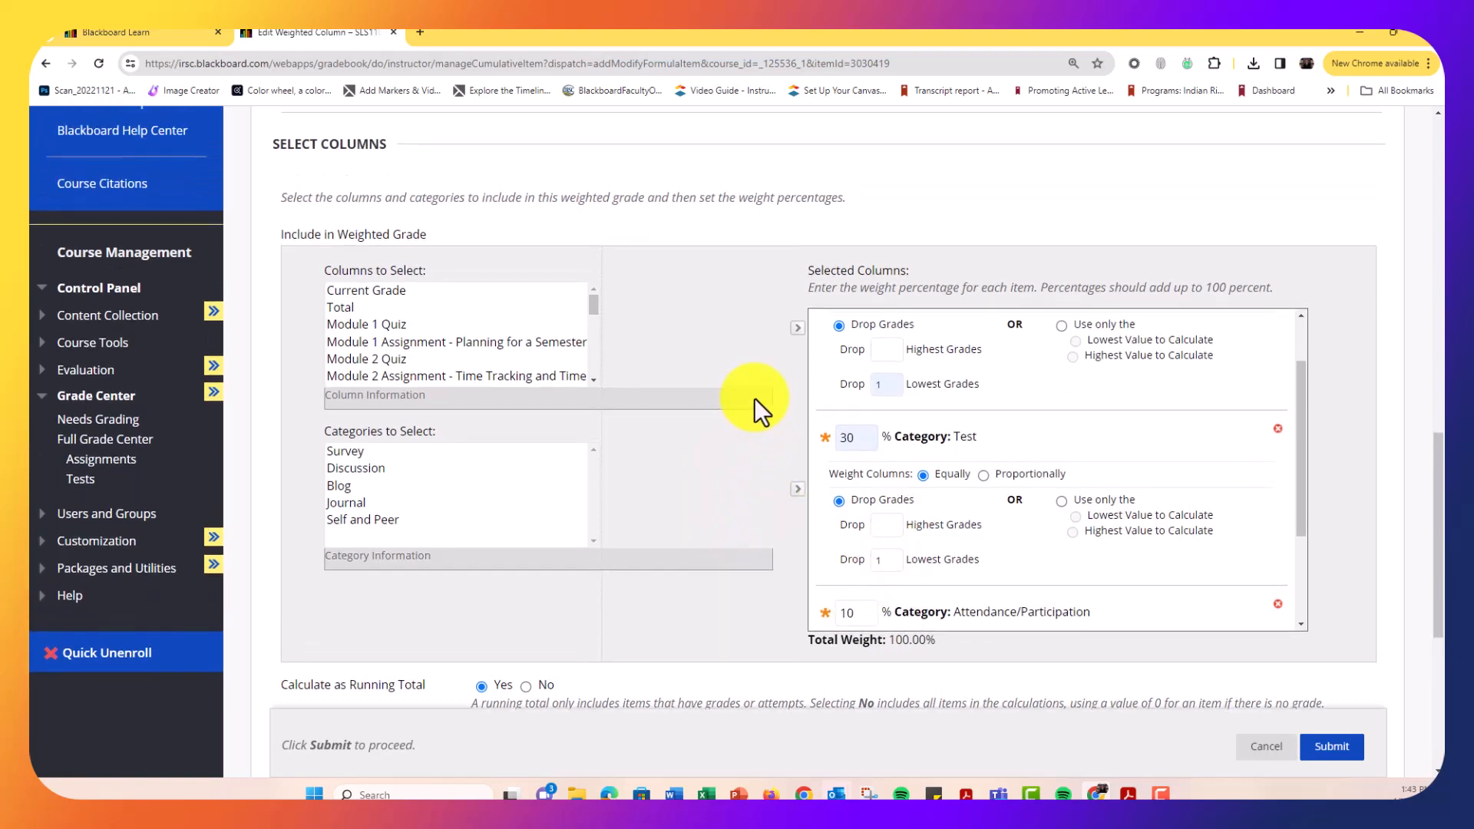
Step: Clear the number of lowest grades to drop for both the Assignment and Test categories
double_click(887, 384)
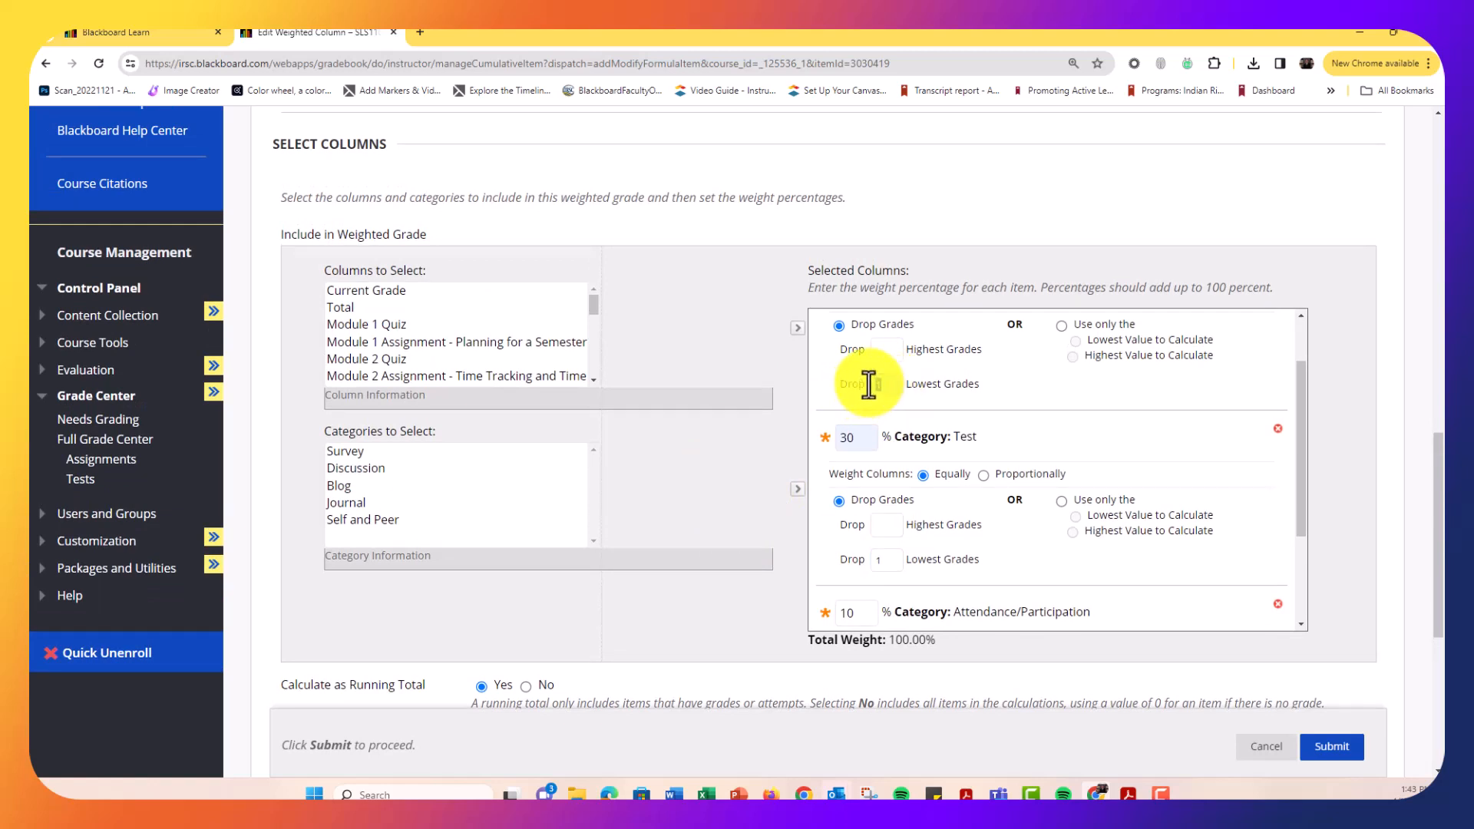
text(0)
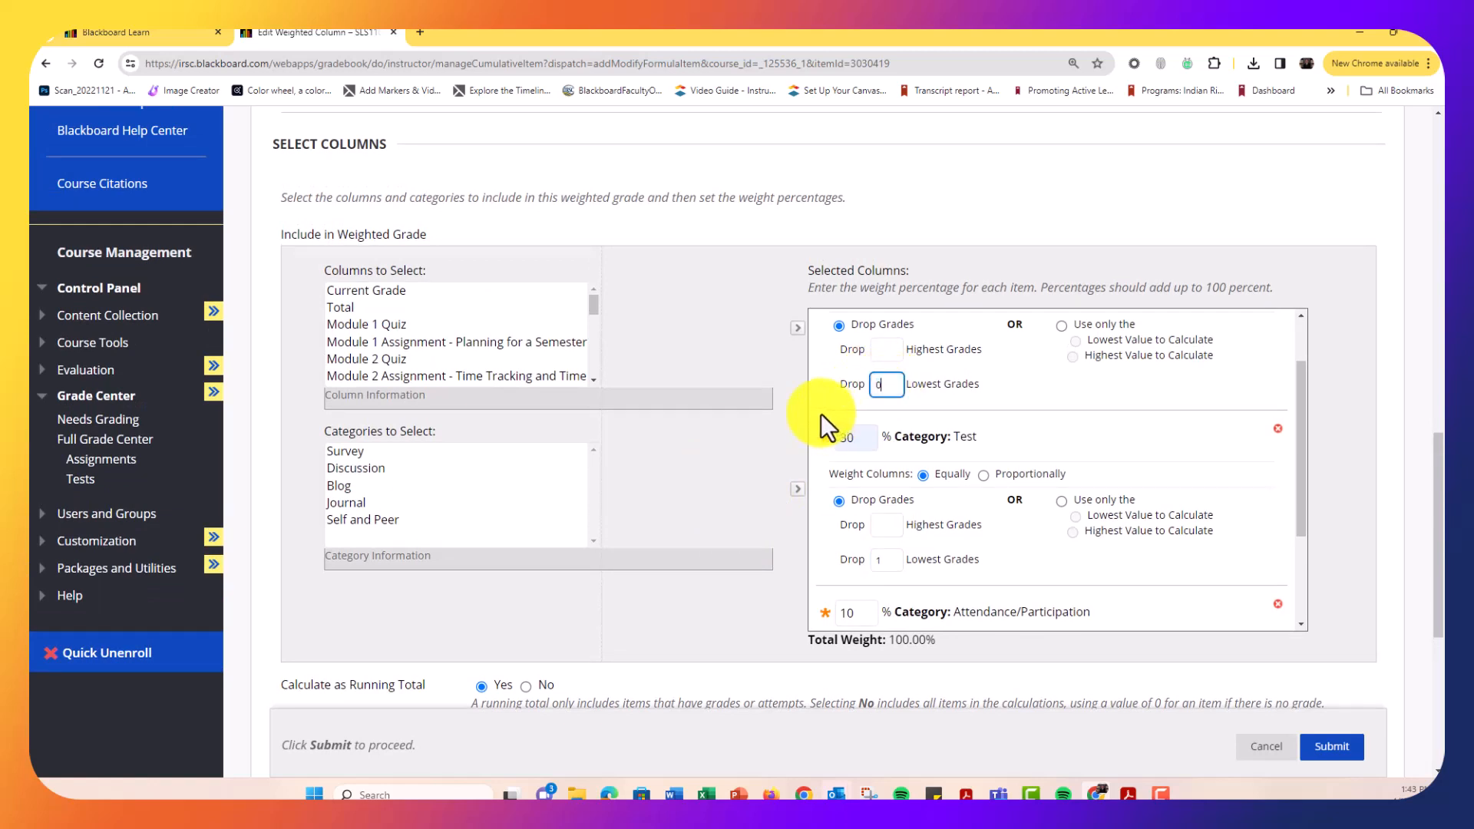
double_click(879, 387)
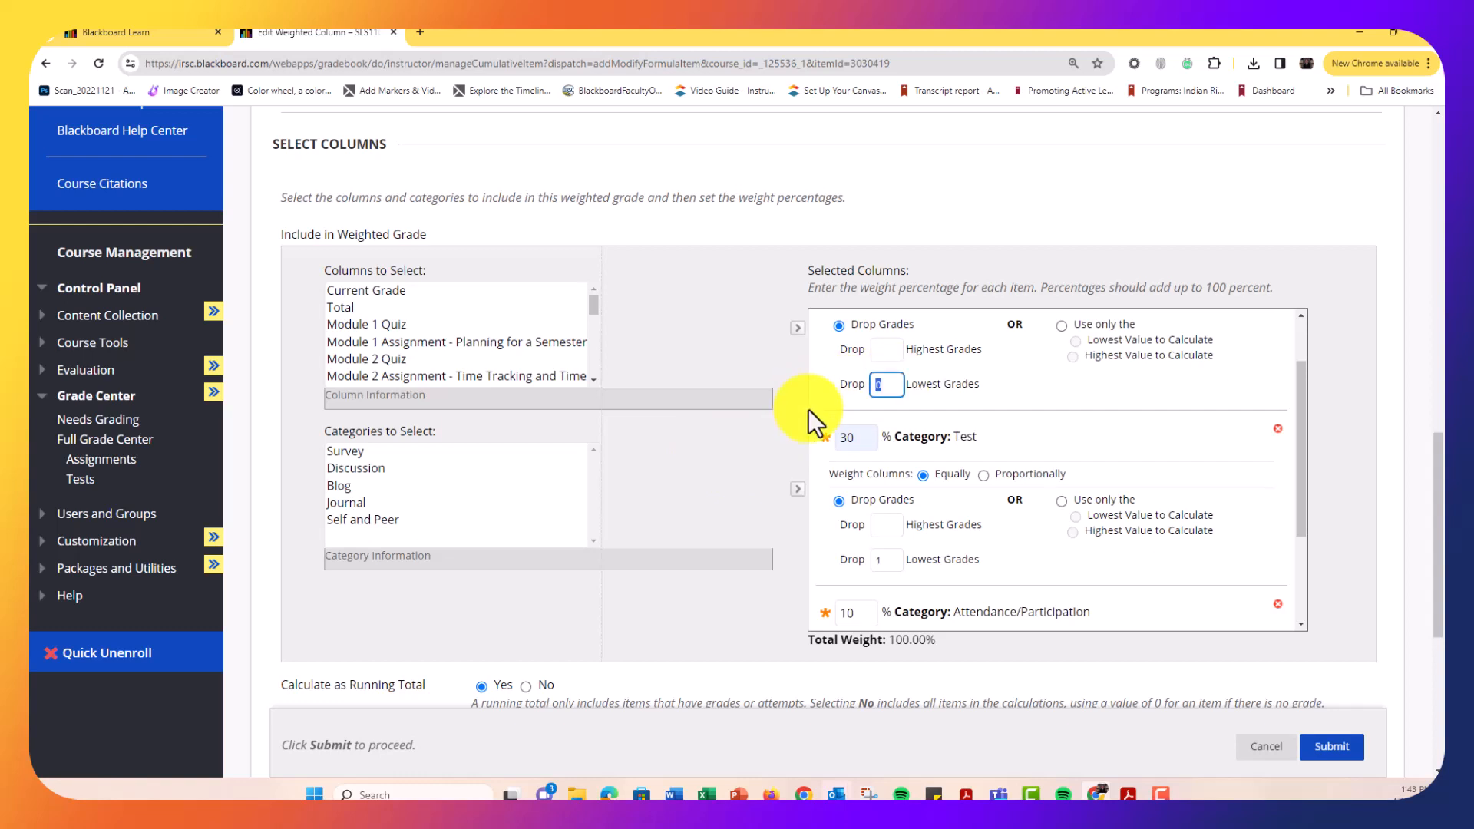
key(BackSpace)
double_click(882, 560)
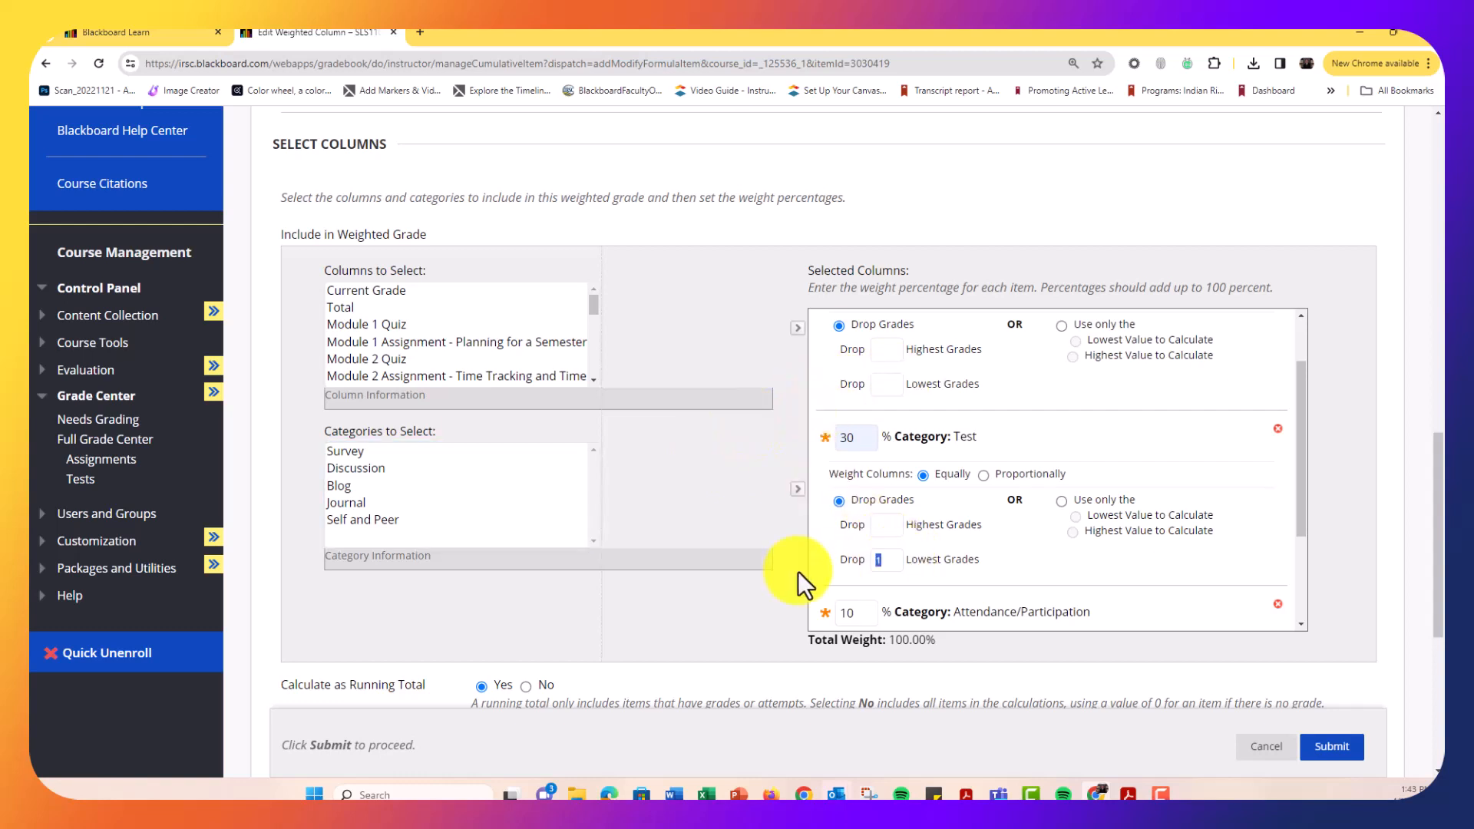
key(BackSpace)
click(716, 474)
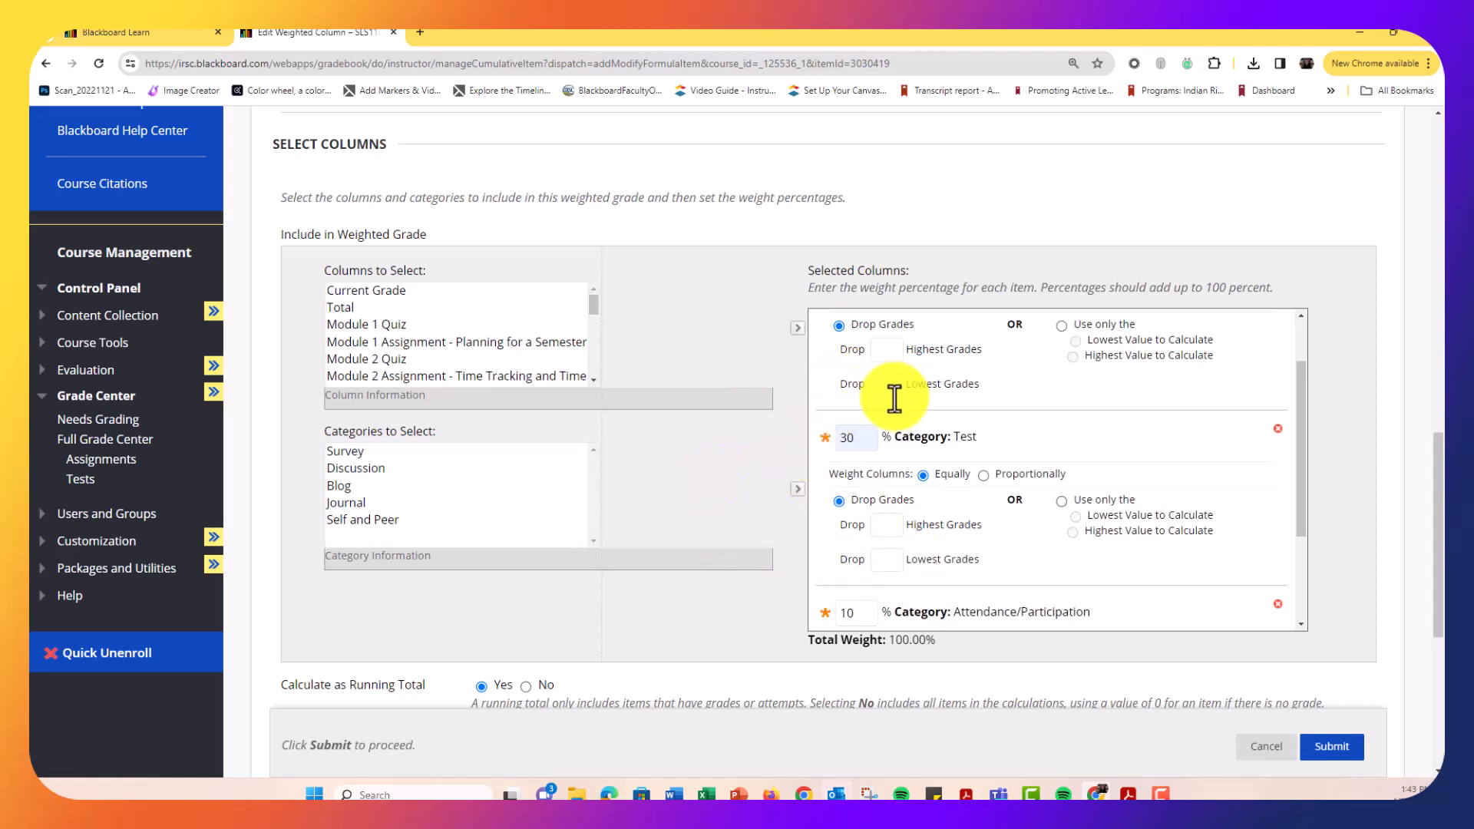
Step: Look over the selected categories and submit the Weighted Total column changes
scroll(694, 501, down, 1)
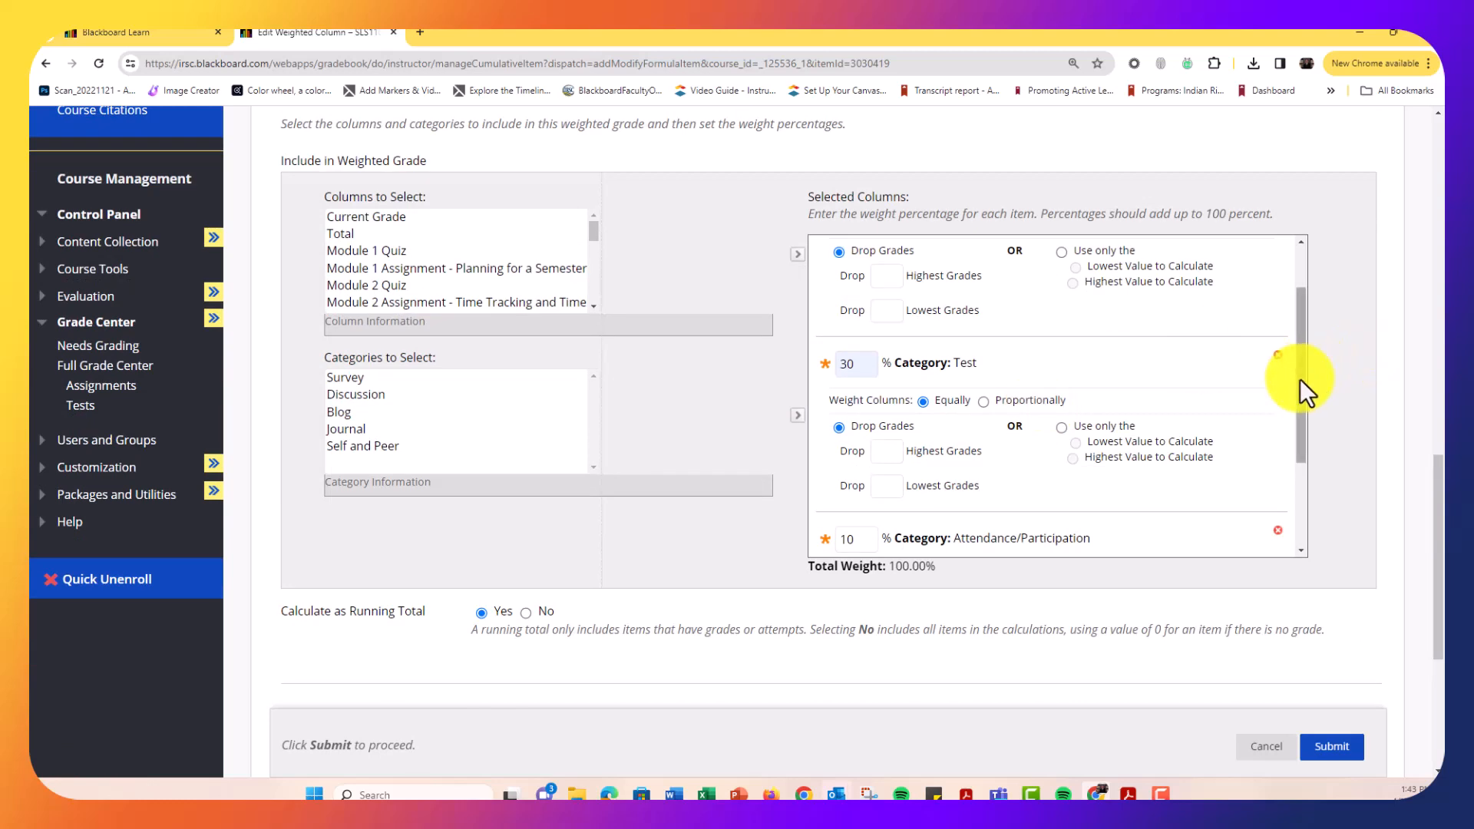
drag(1300, 380, 1327, 408)
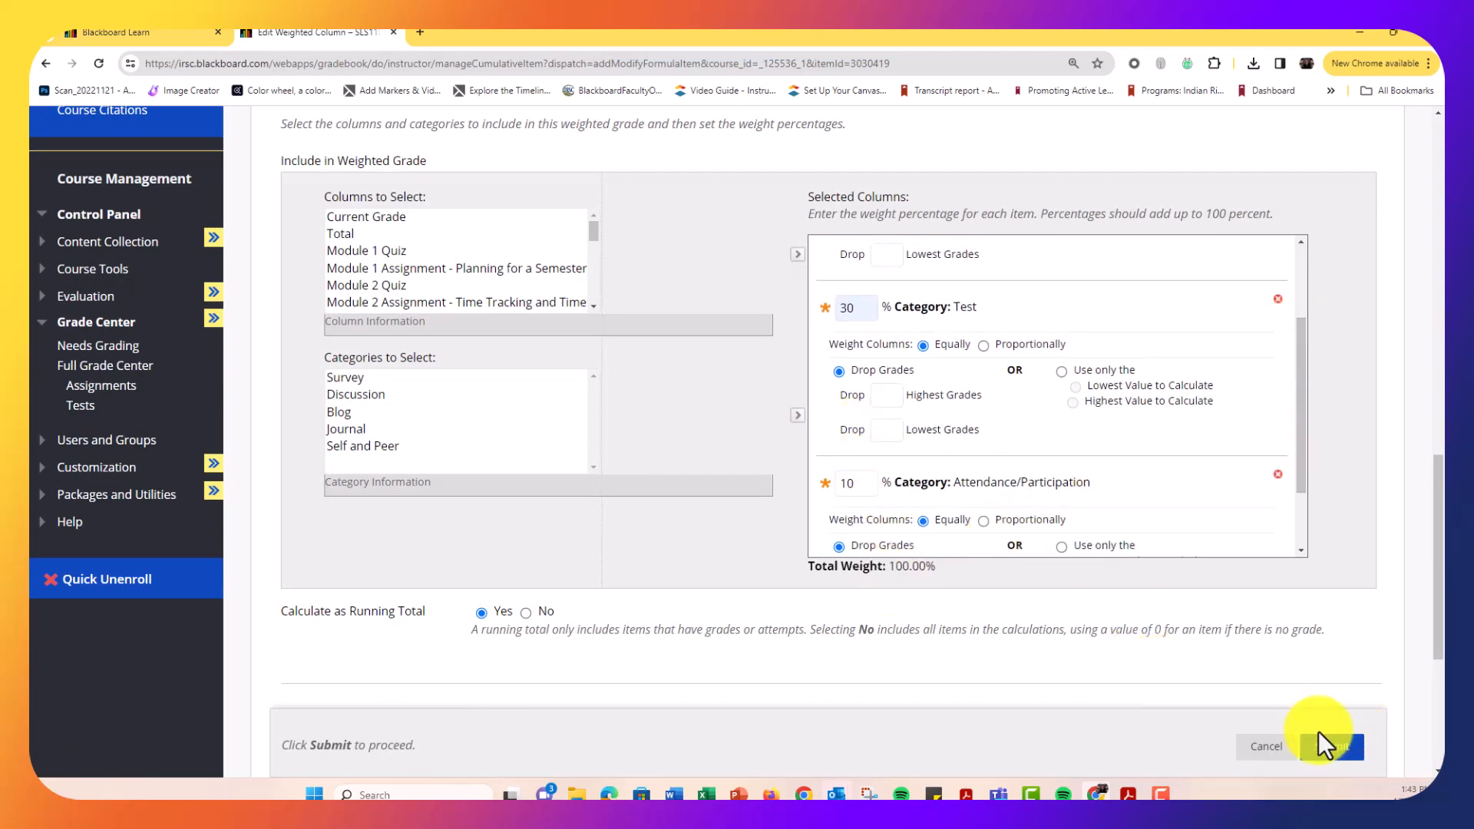
click(1329, 754)
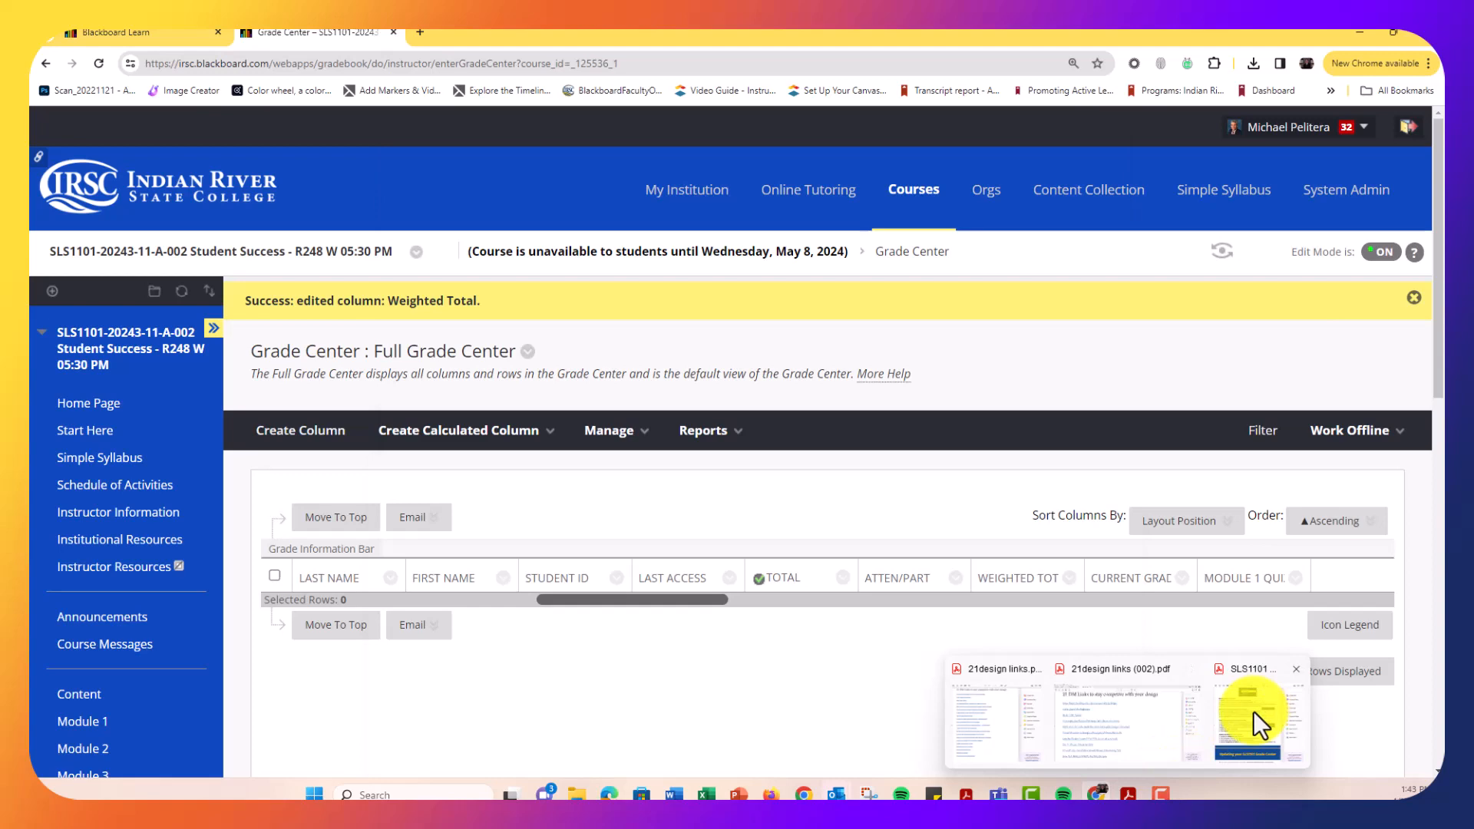
Step: Switch to the SLS1101 Grade Center job aid in Adobe Acrobat and review the Weighted Total and External Grade instructions with the window maximized
click(1252, 711)
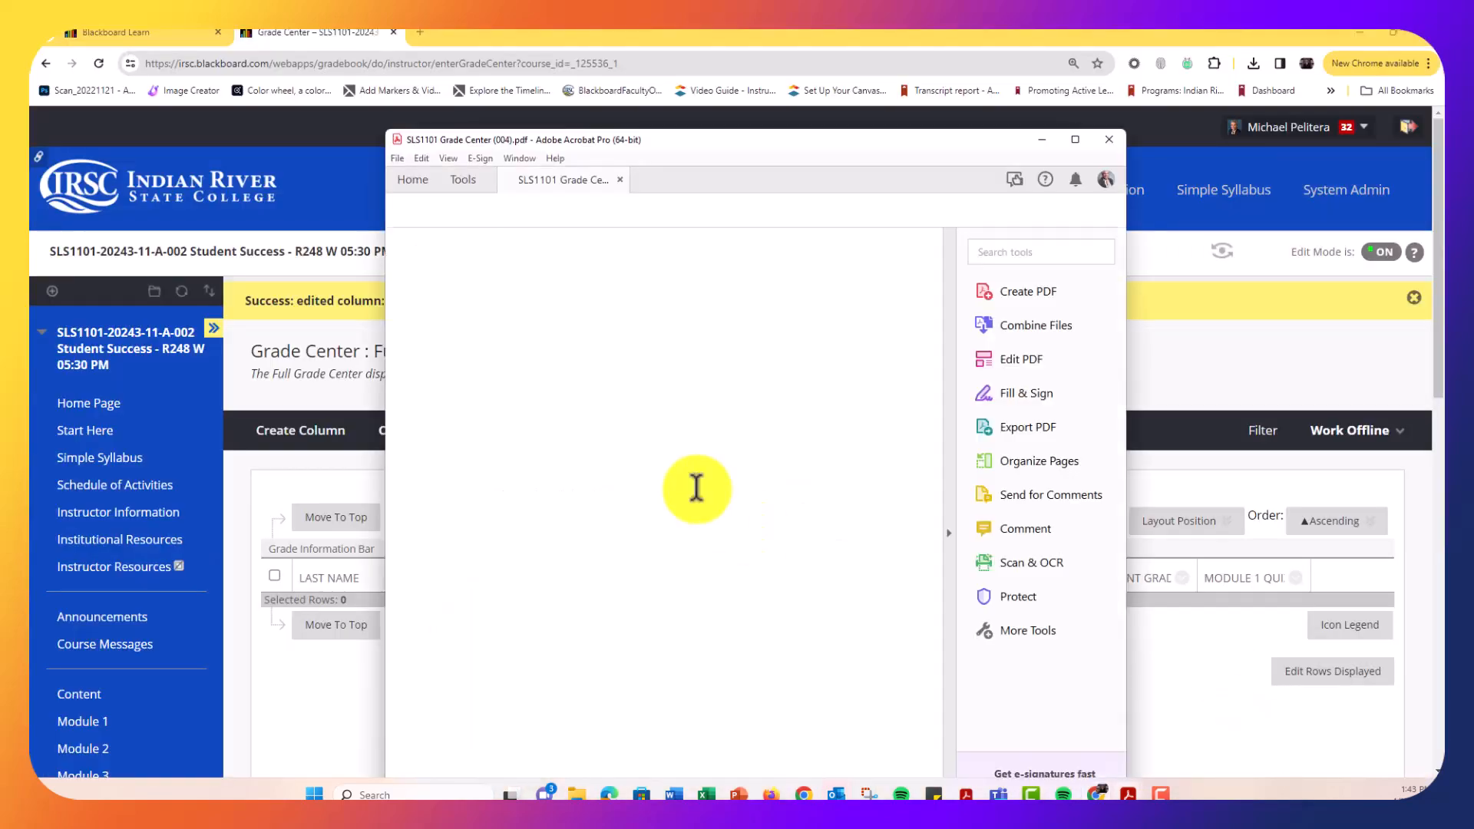
scroll(702, 461, down, 3)
scroll(705, 452, down, 5)
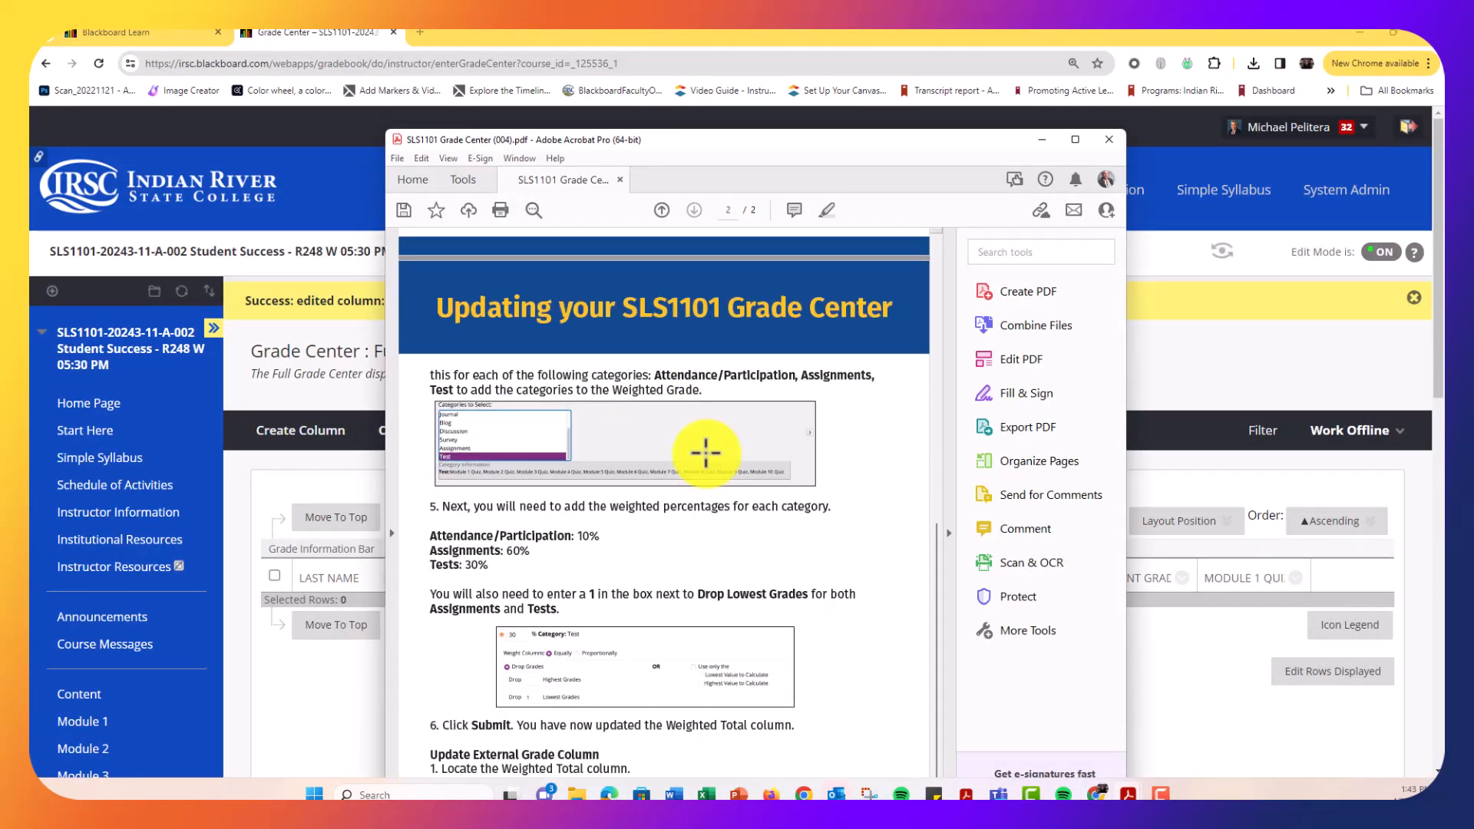
scroll(706, 453, up, 4)
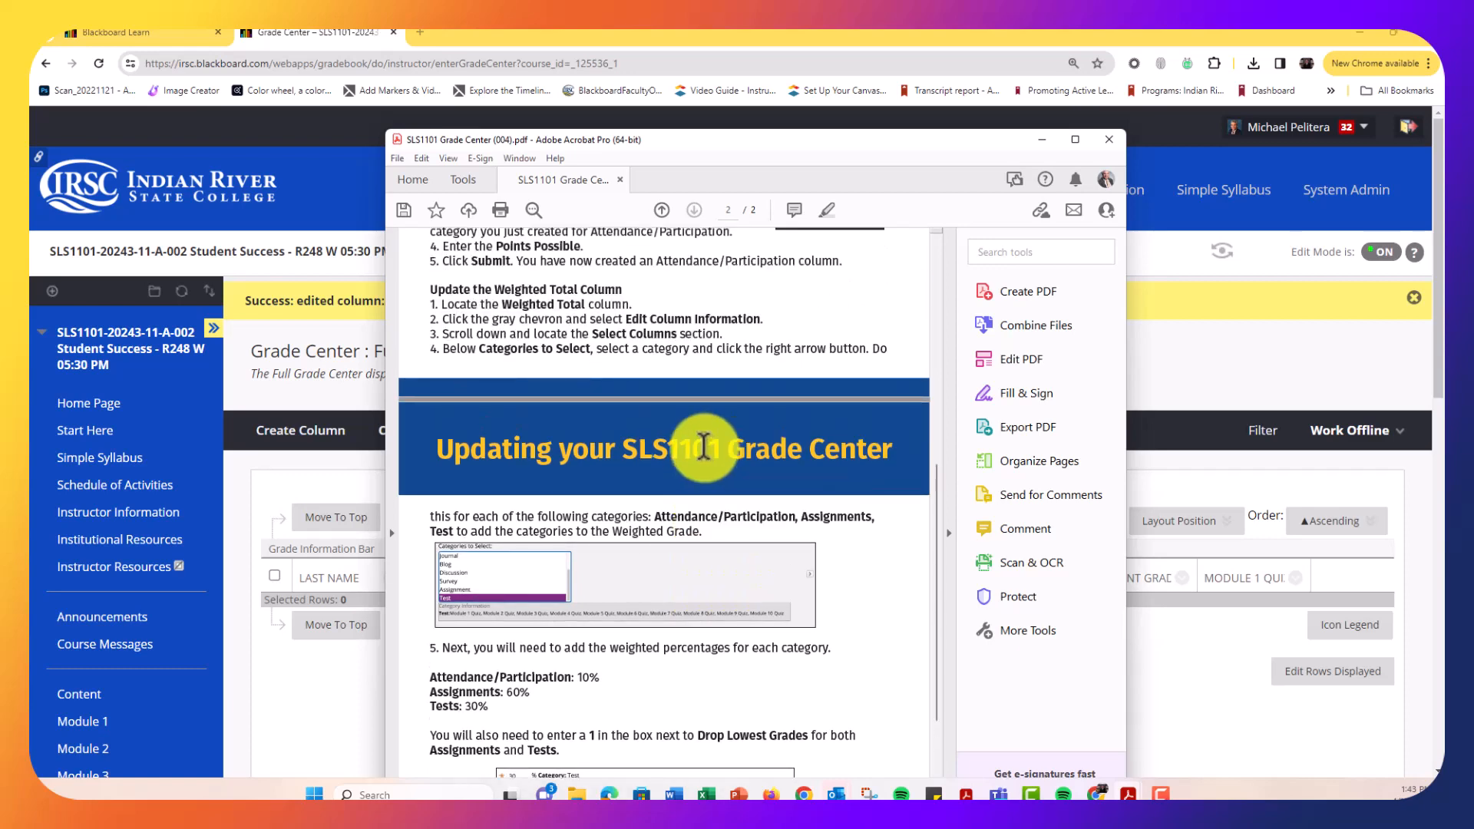
scroll(700, 440, up, 1)
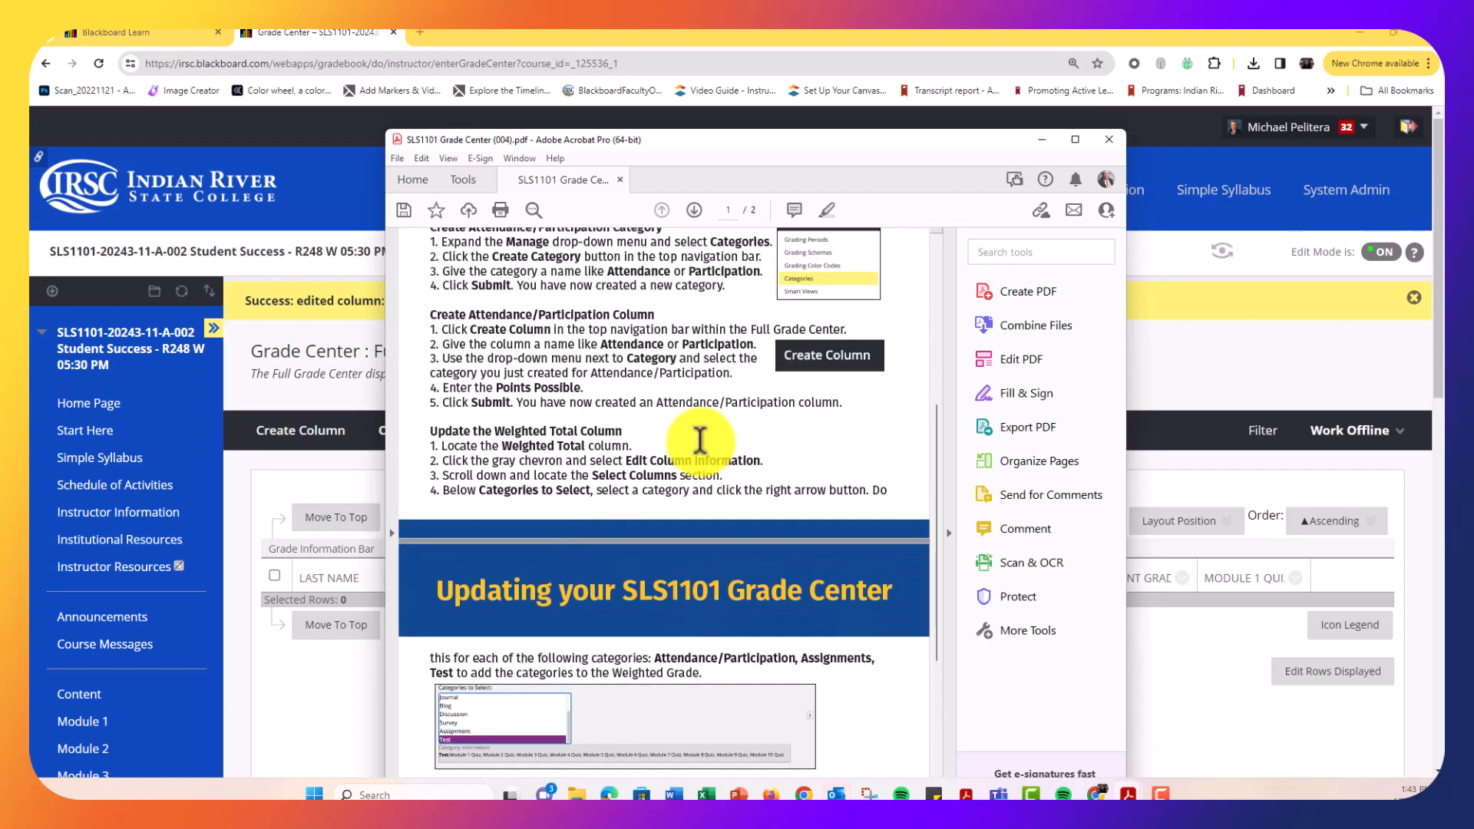
drag(520, 460, 564, 460)
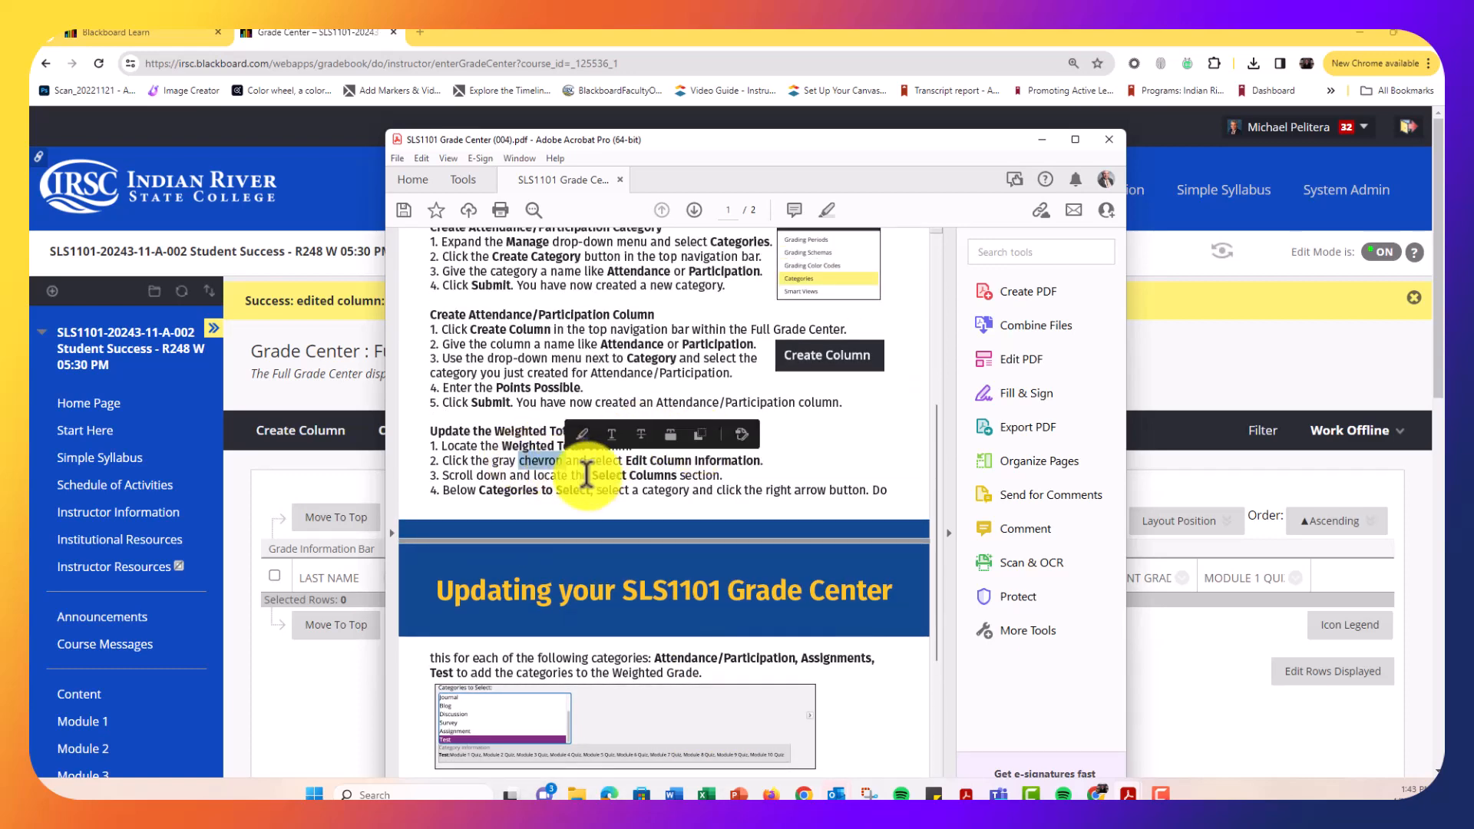
scroll(587, 476, down, 4)
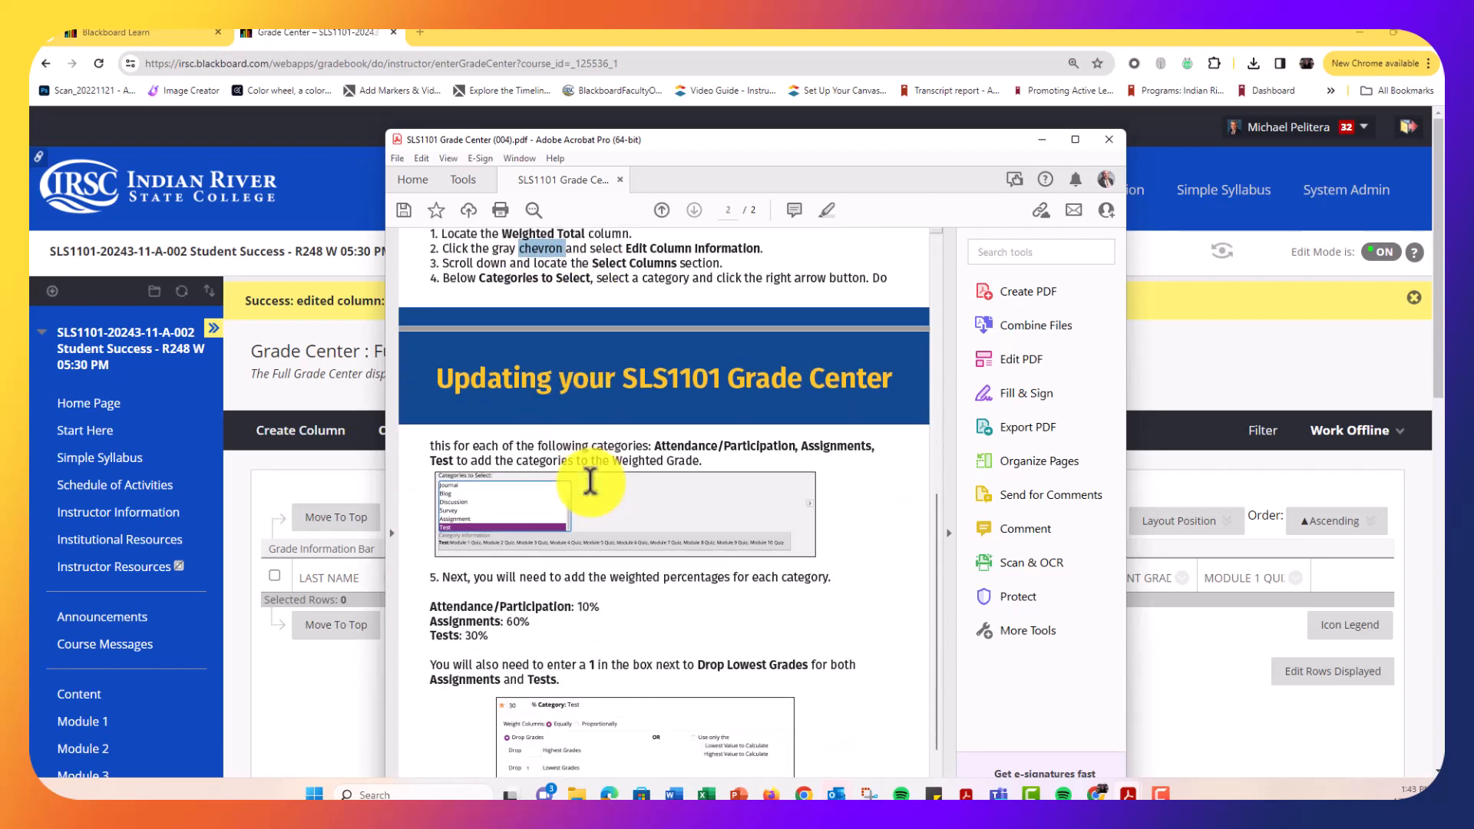
scroll(589, 482, down, 4)
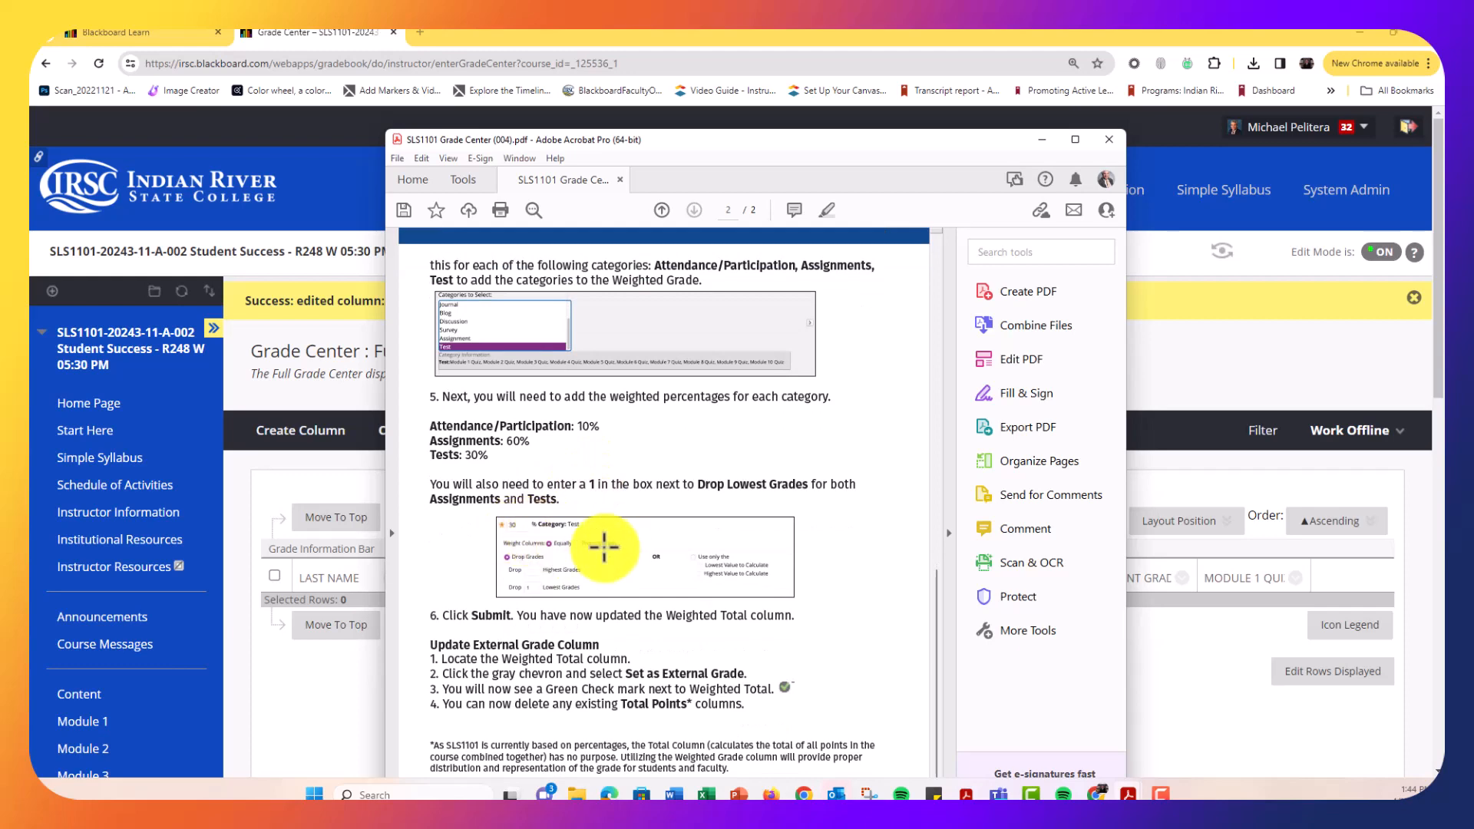
click(1073, 139)
scroll(673, 421, down, 6)
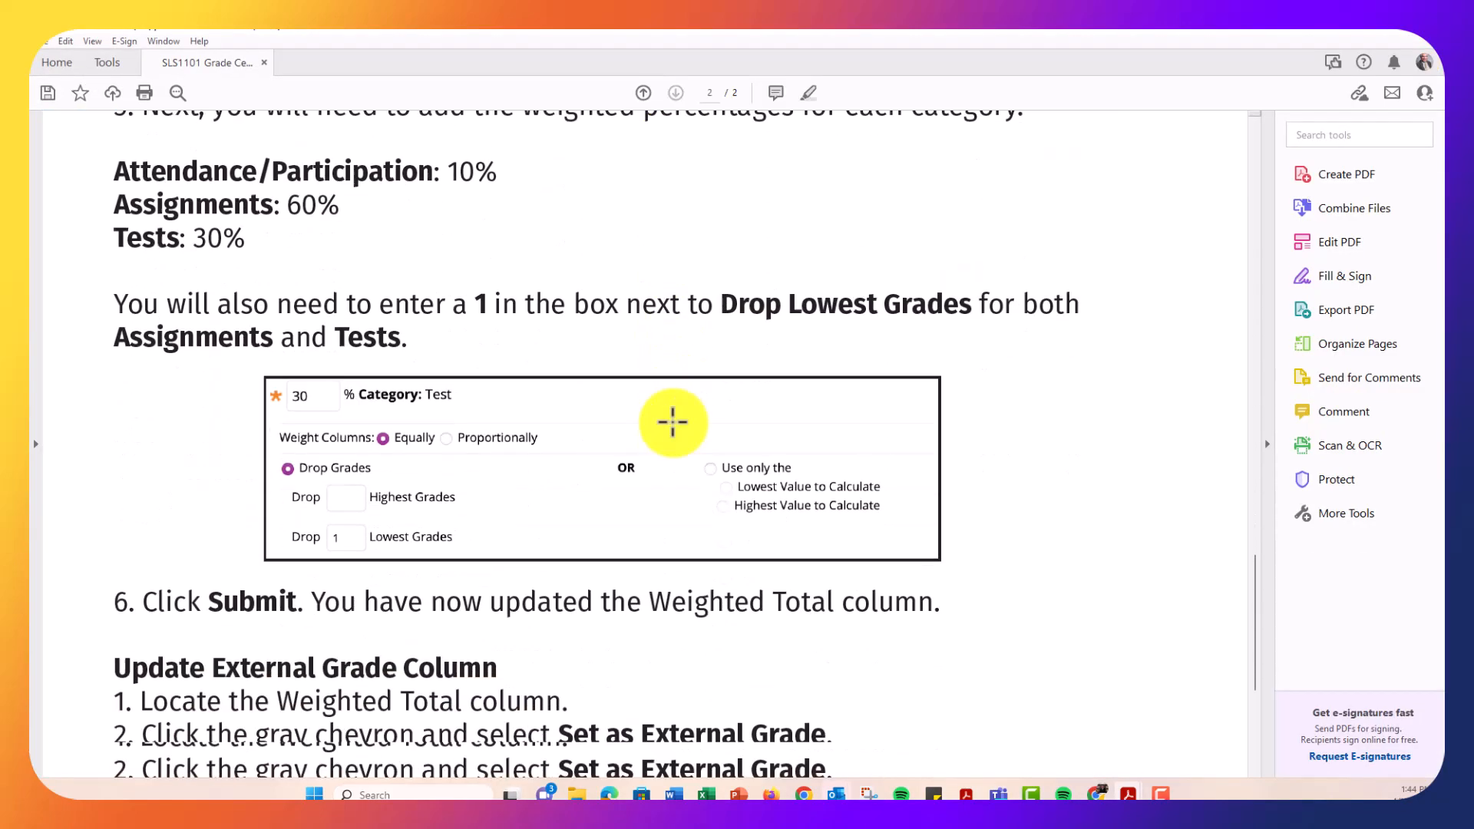
Step: Read the Update External Grade Column instructions in the job aid and move its window aside to uncover the Grade Center
scroll(673, 422, down, 5)
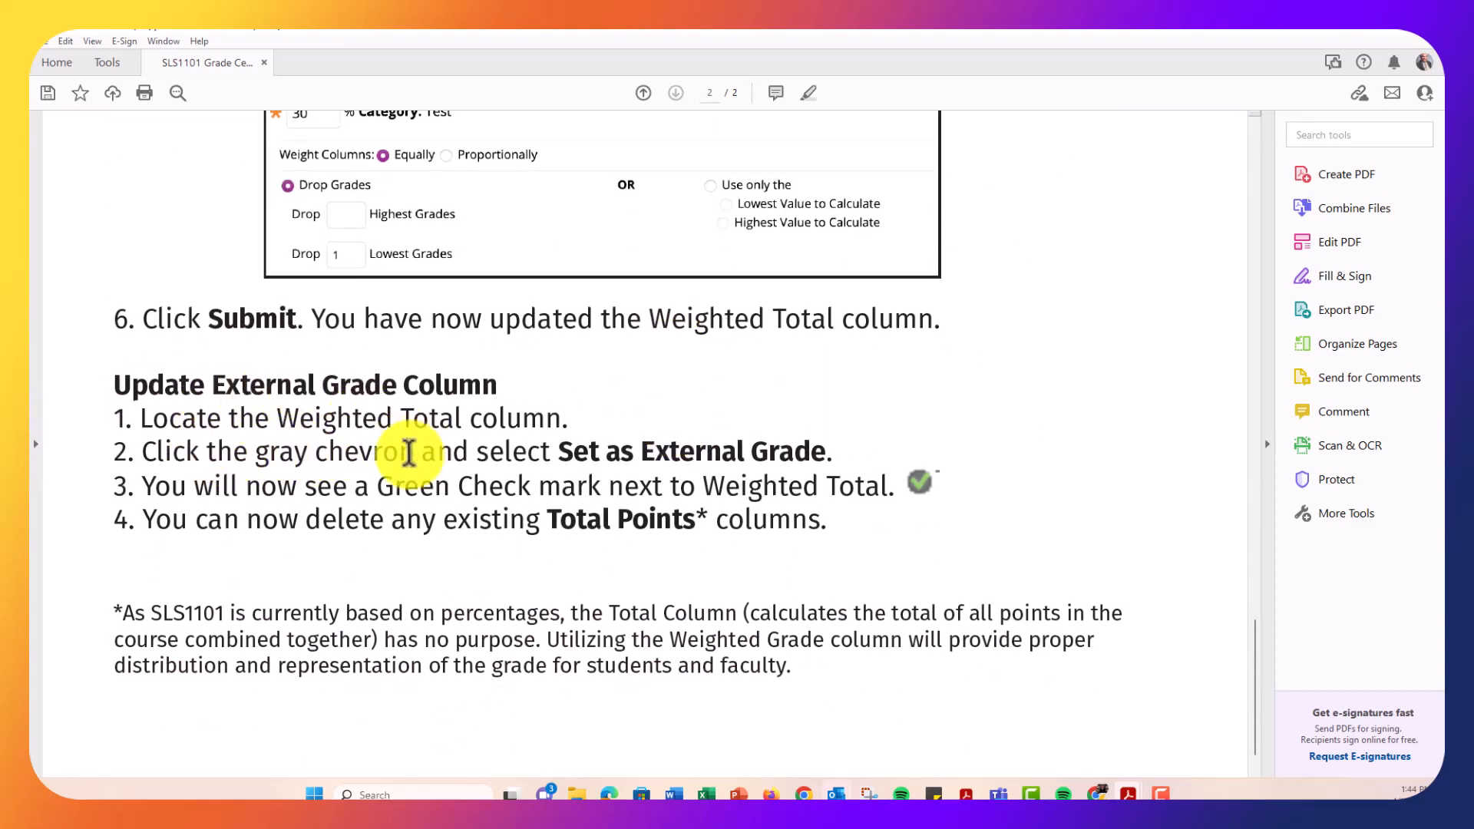
drag(476, 453, 780, 454)
drag(949, 32, 1468, 235)
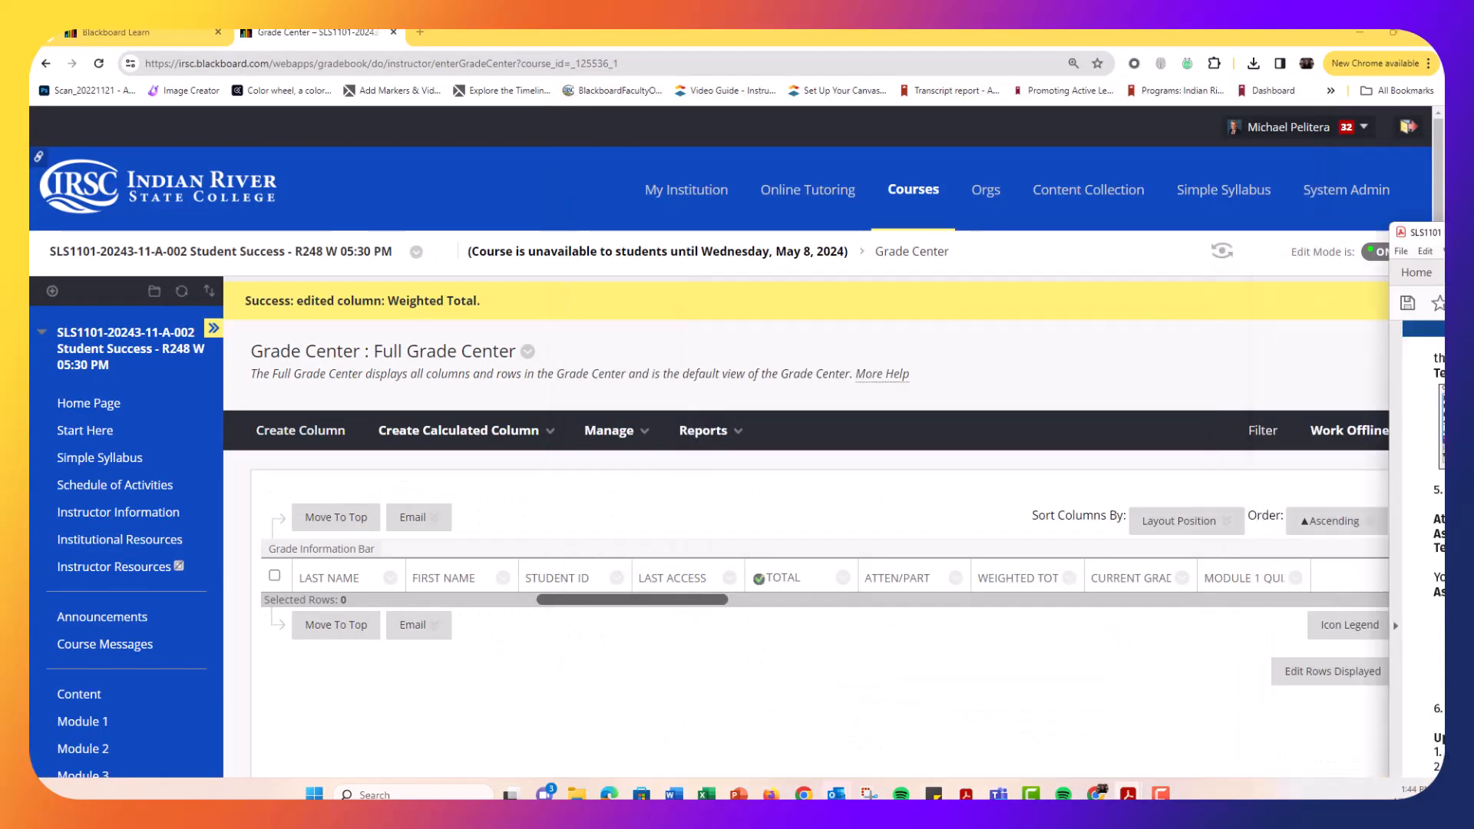
Step: Switch to Blackboard in the browser and look over the options available for the Total column
click(1226, 521)
mouse_move(641, 600)
mouse_down()
mouse_move(691, 615)
mouse_move(668, 600)
mouse_up()
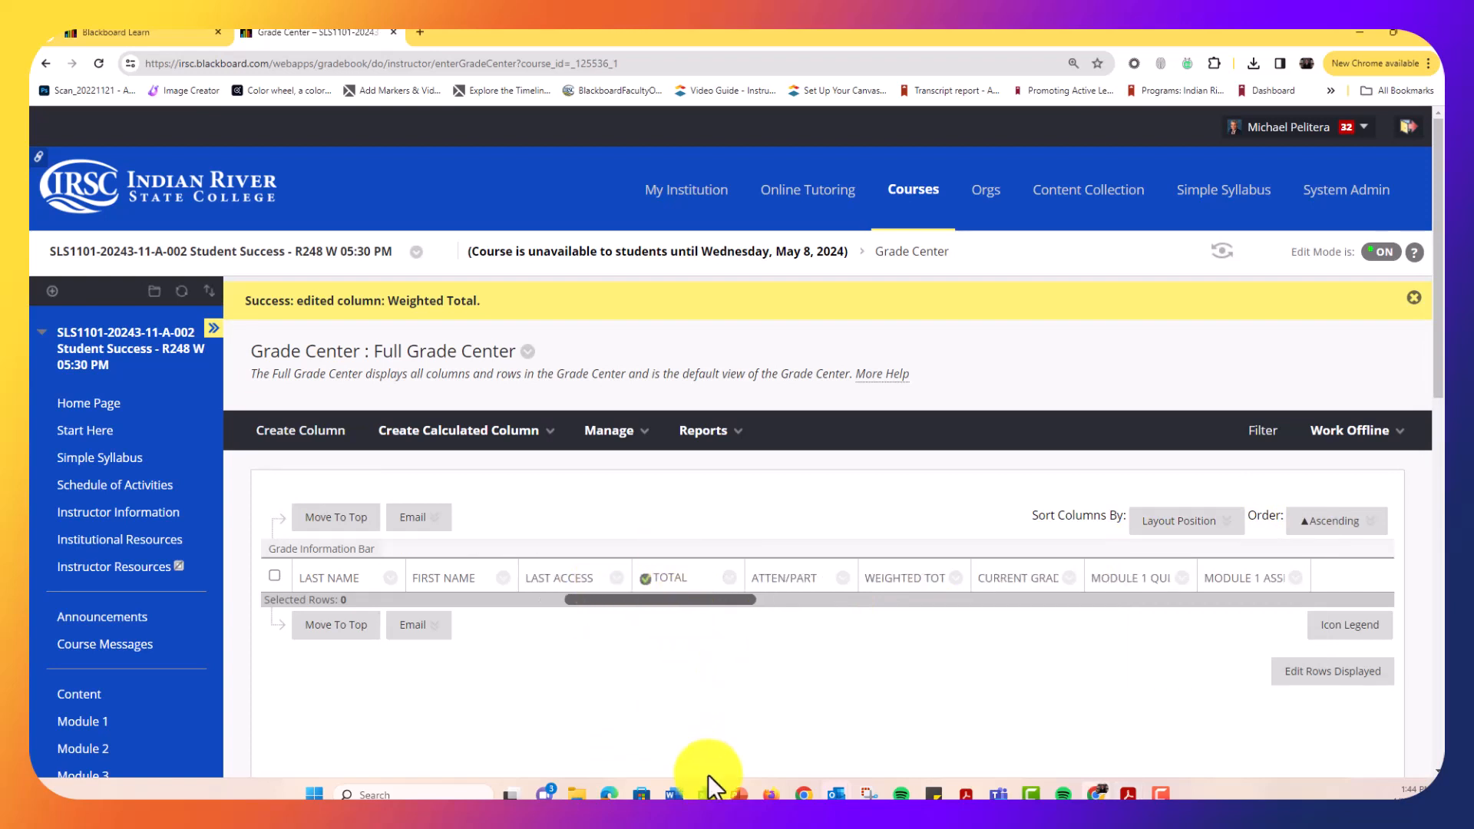
click(729, 577)
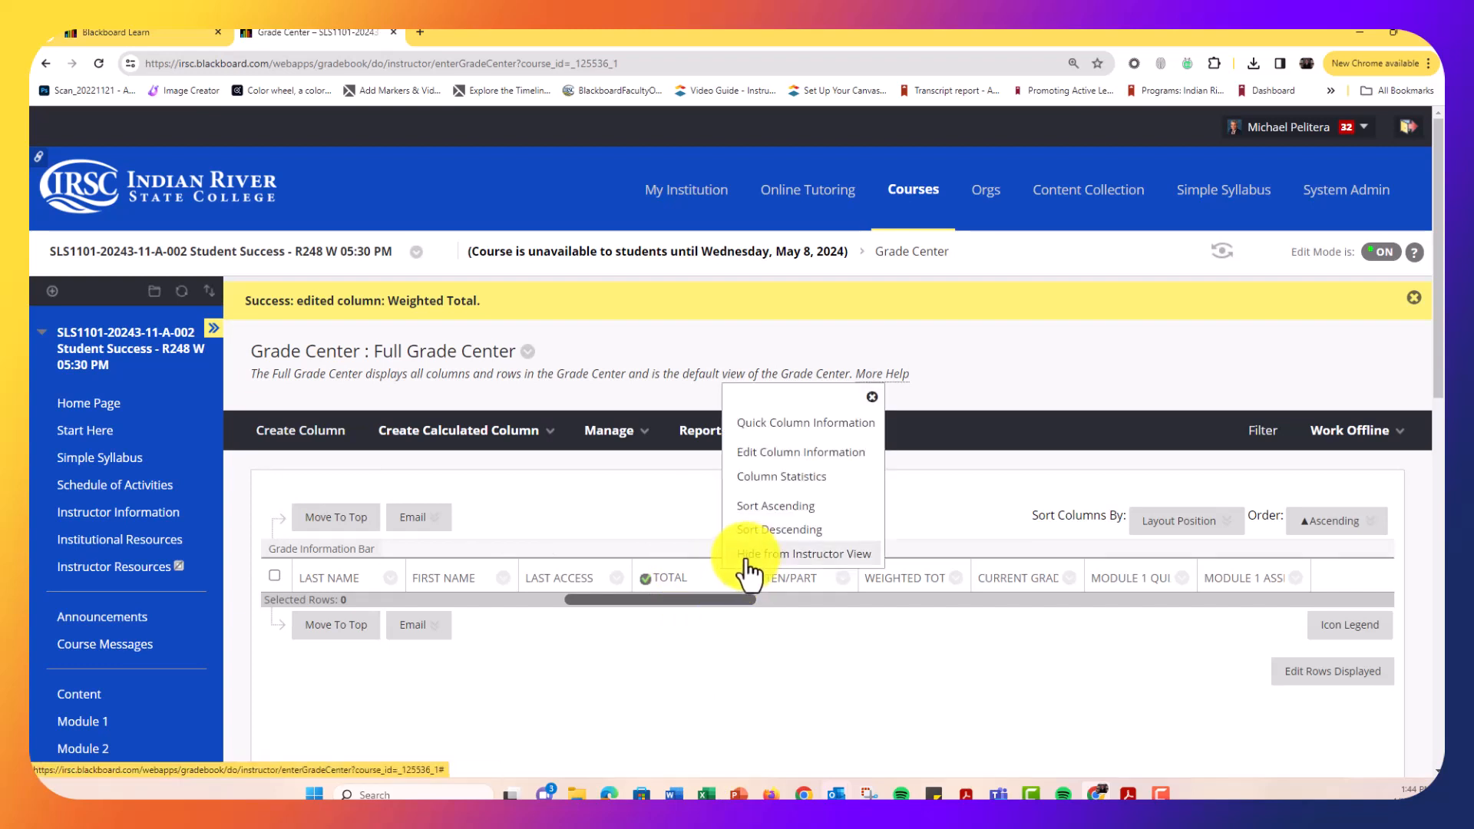
click(633, 482)
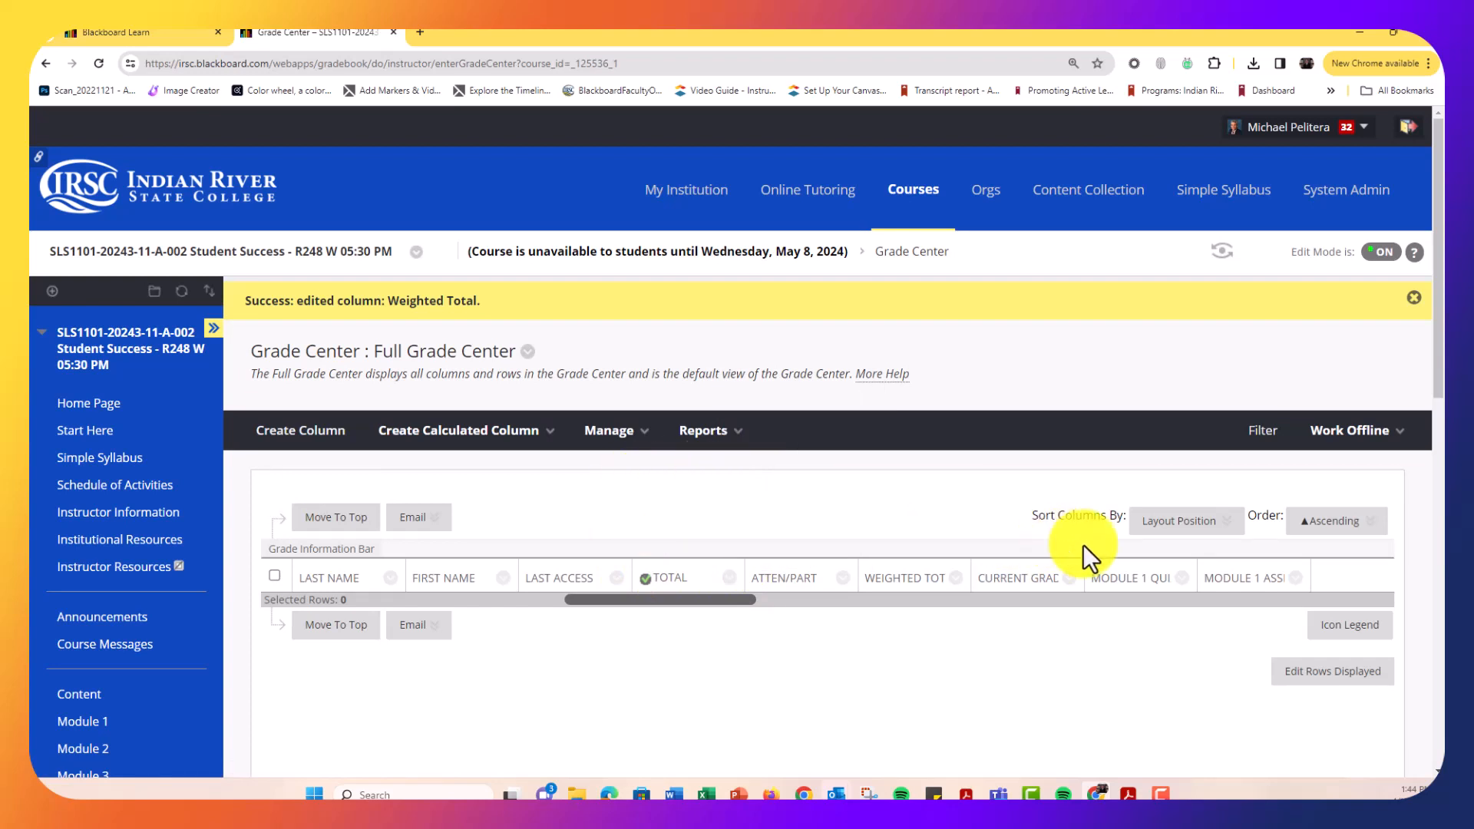
Step: Review the selected categories and weights in the Weighted Total column's settings and submit the form
click(956, 579)
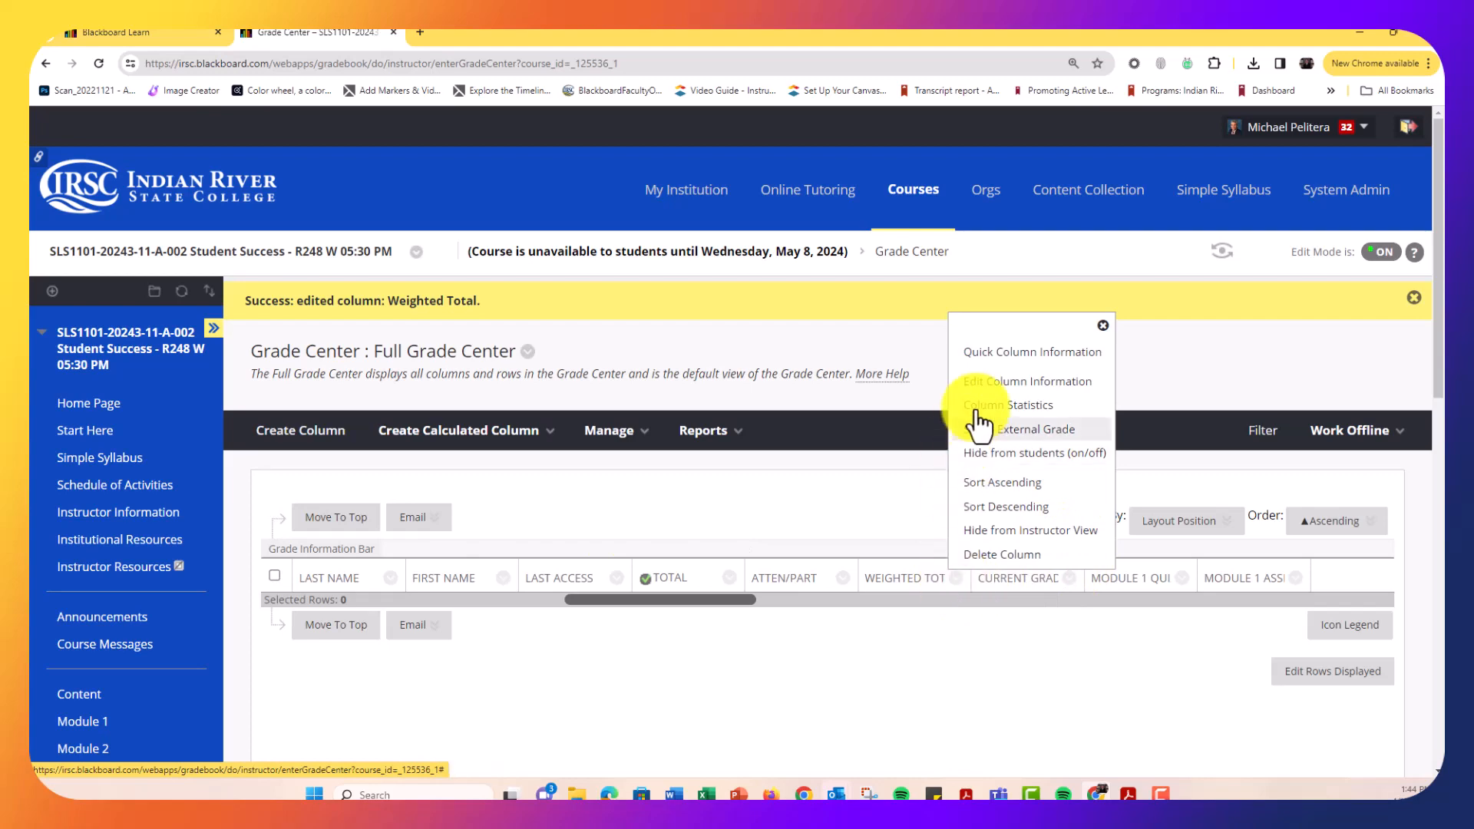
click(976, 379)
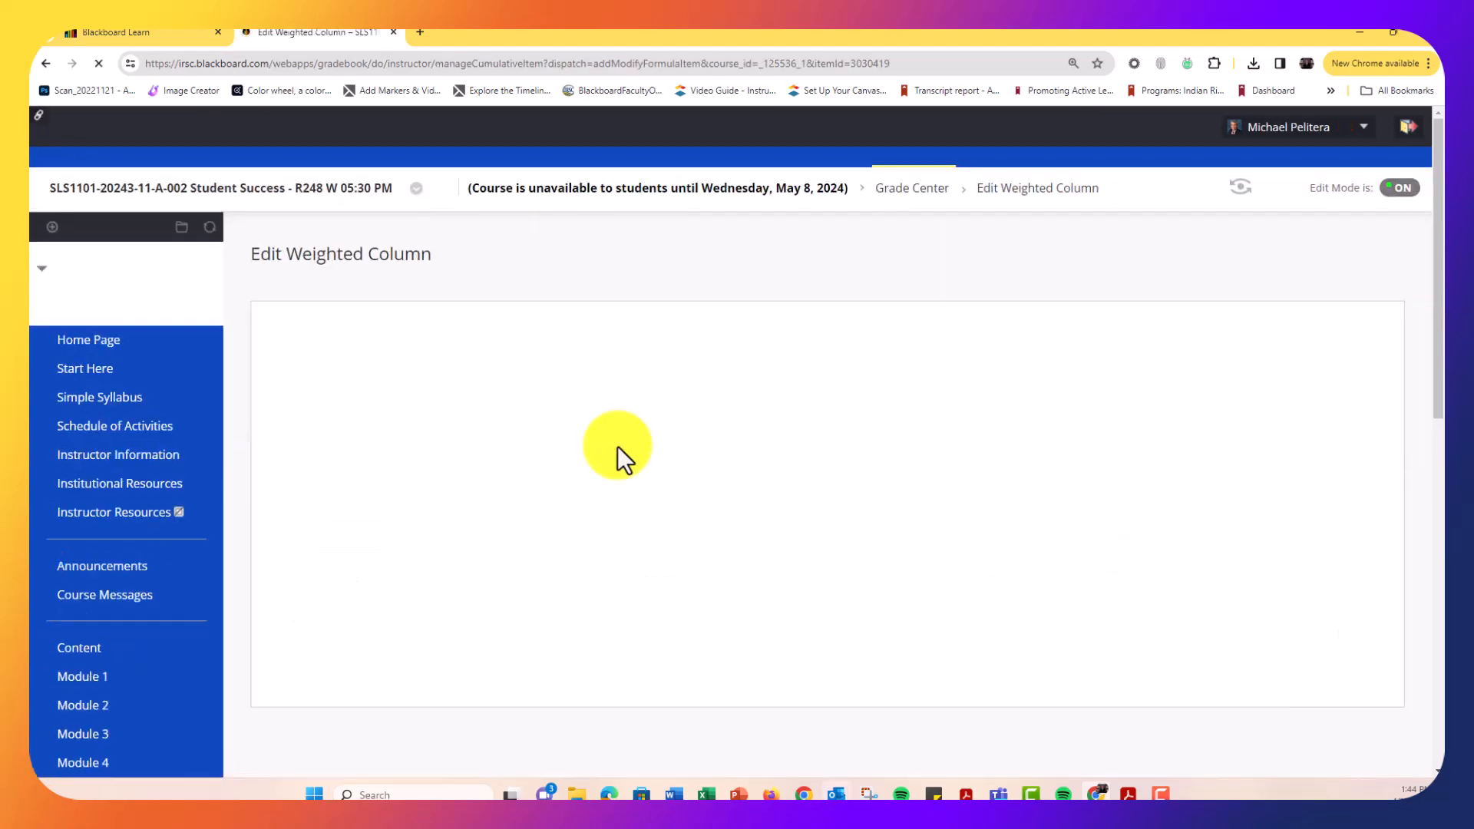
scroll(617, 446, down, 5)
scroll(618, 445, down, 9)
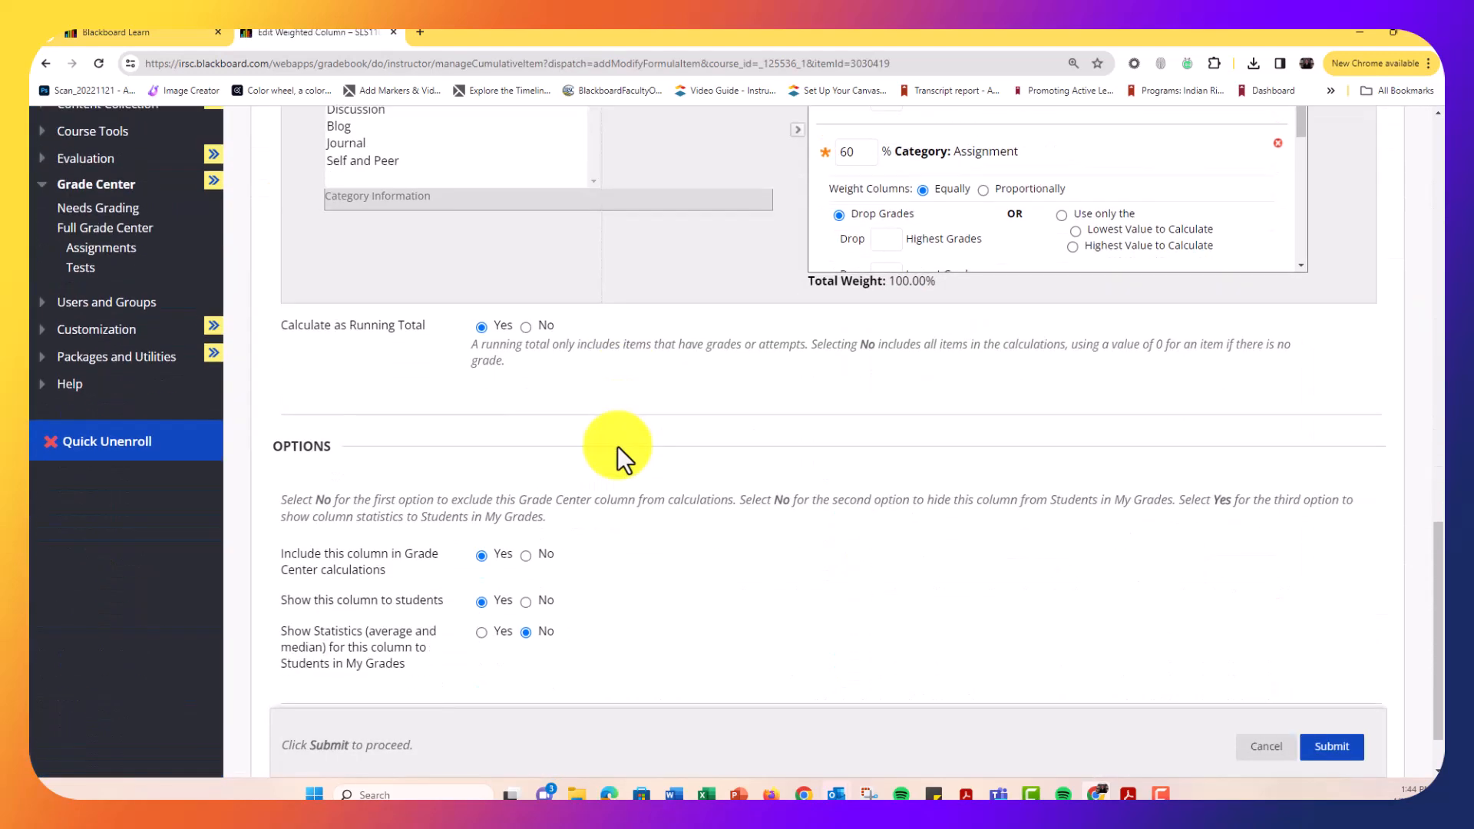
scroll(750, 347, up, 4)
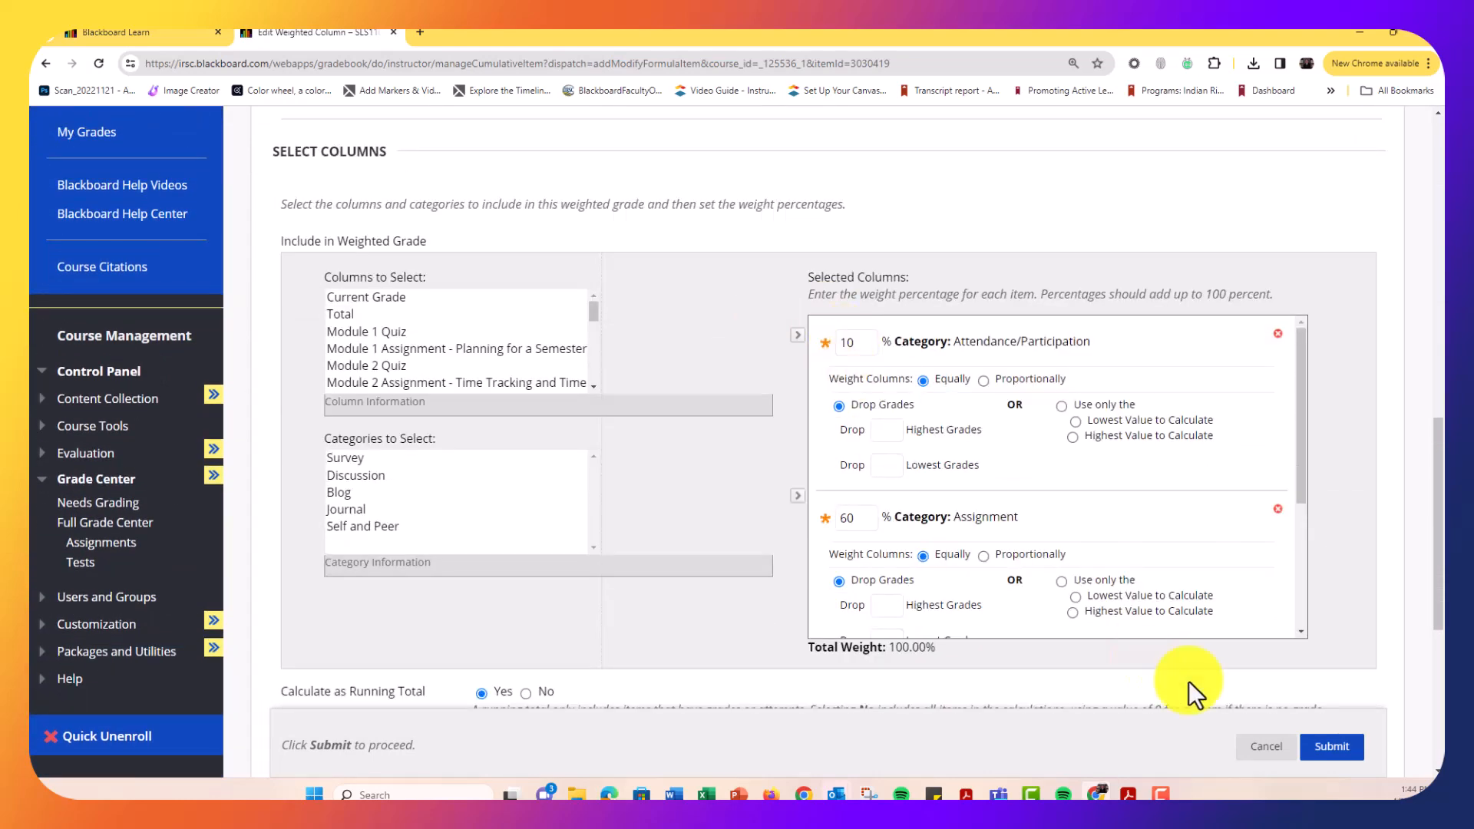
click(1320, 748)
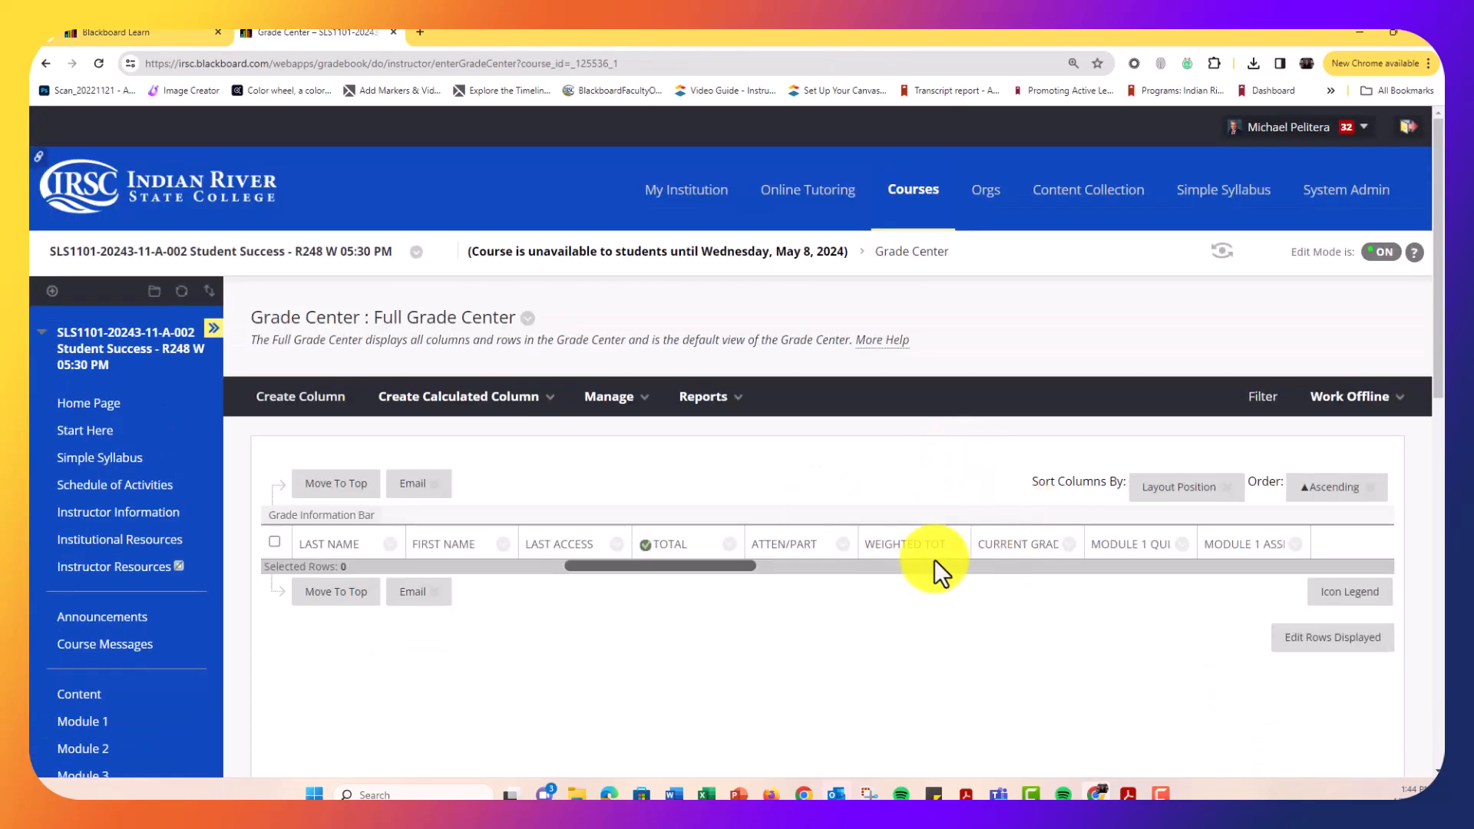
Step: Set the Weighted Total column as the external grade and delete the Total column
click(955, 545)
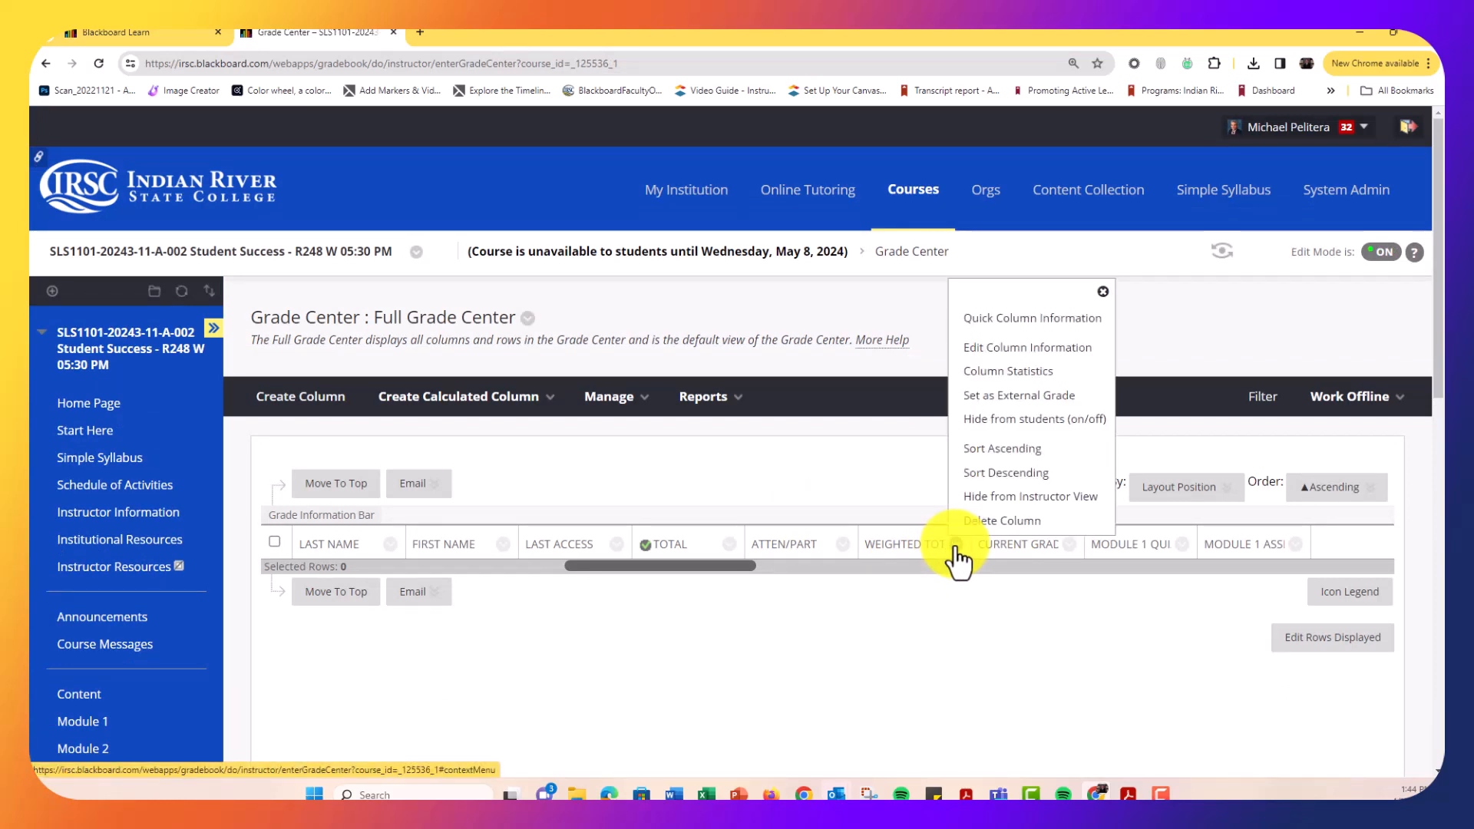
click(998, 397)
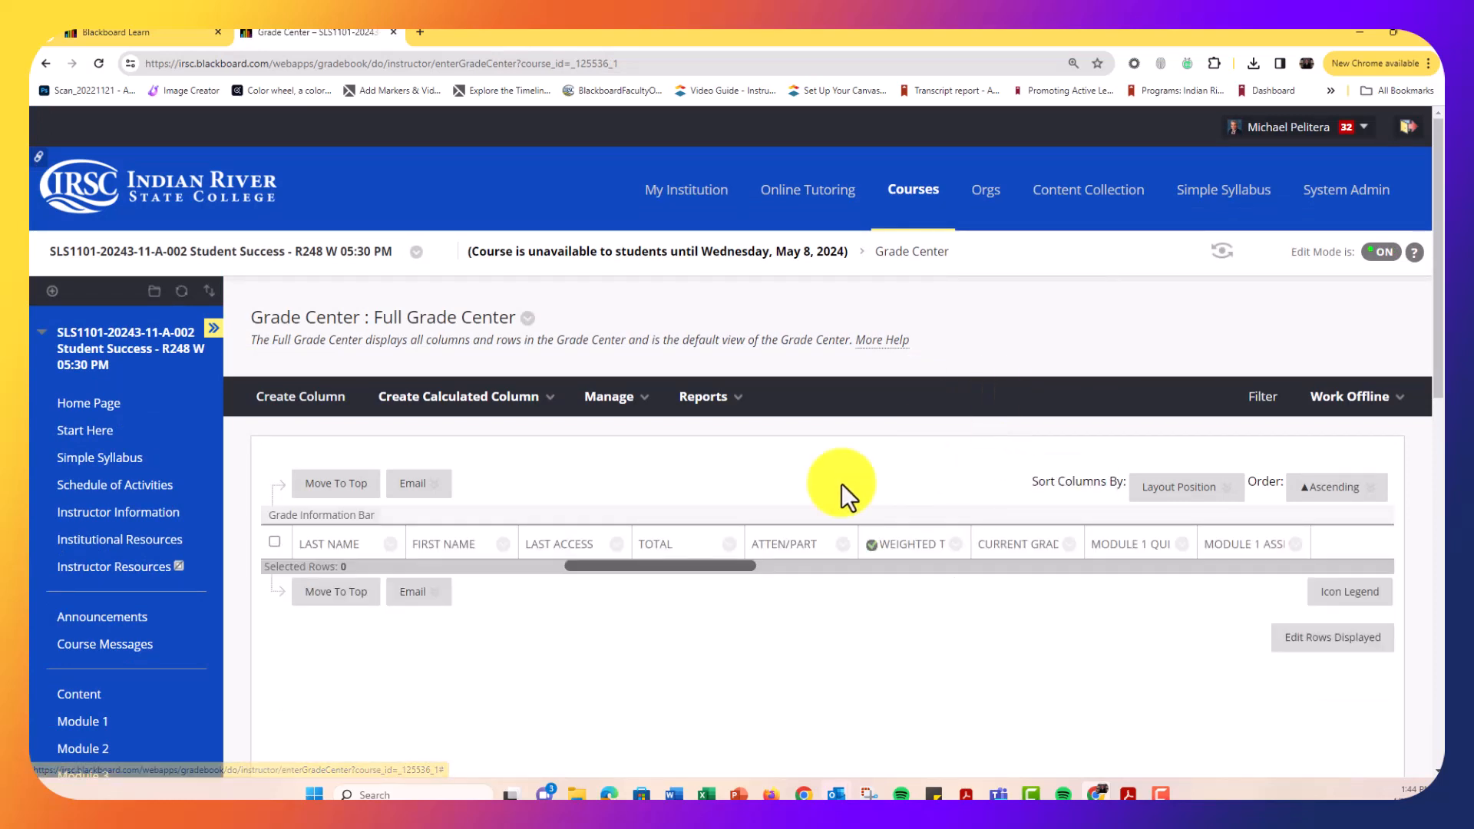
click(739, 543)
click(775, 520)
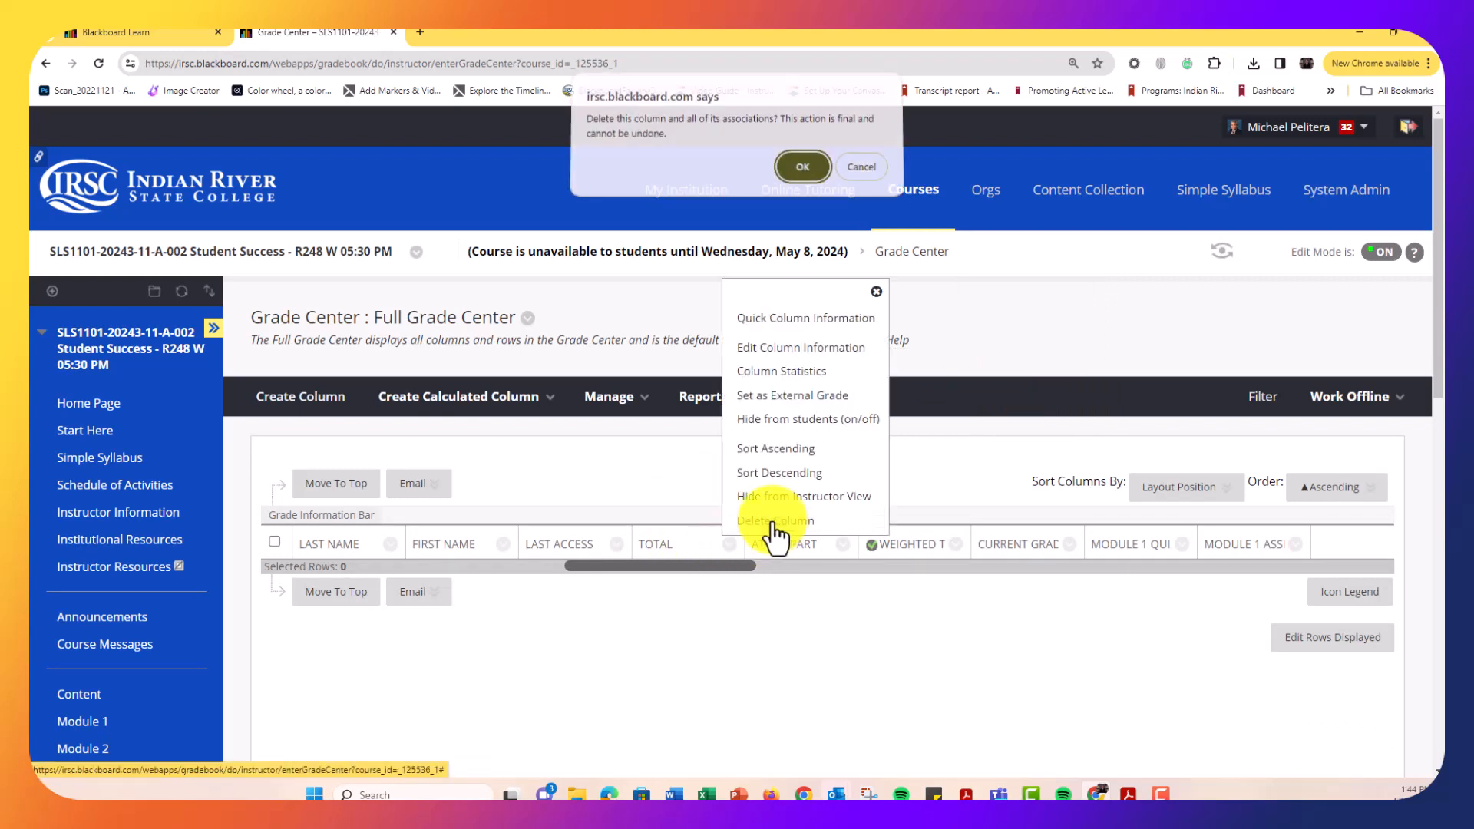
click(791, 170)
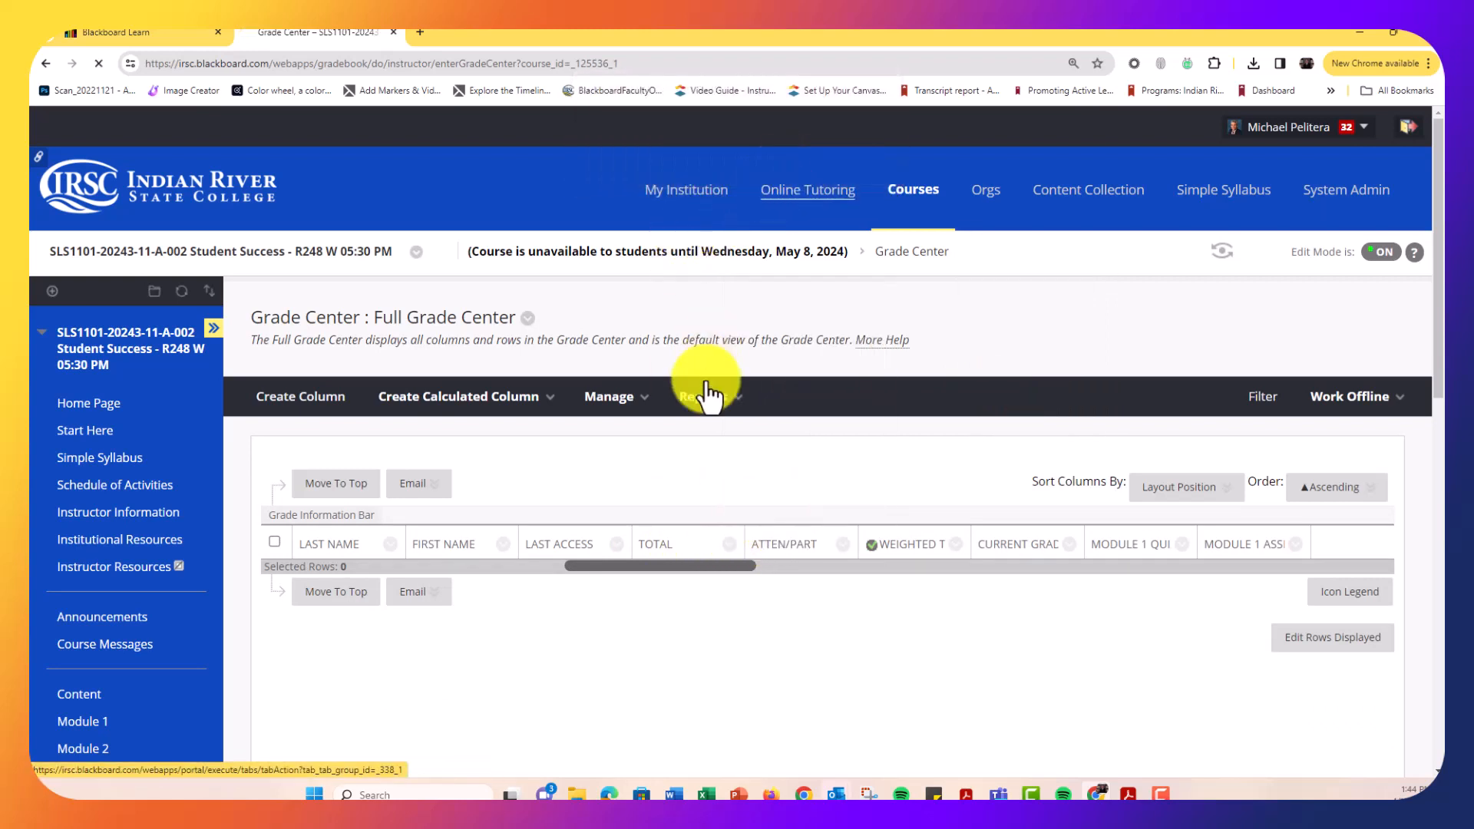
Step: Examine the categories and weights selected in the existing Current Grade column and cancel out of its settings
scroll(683, 490, down, 4)
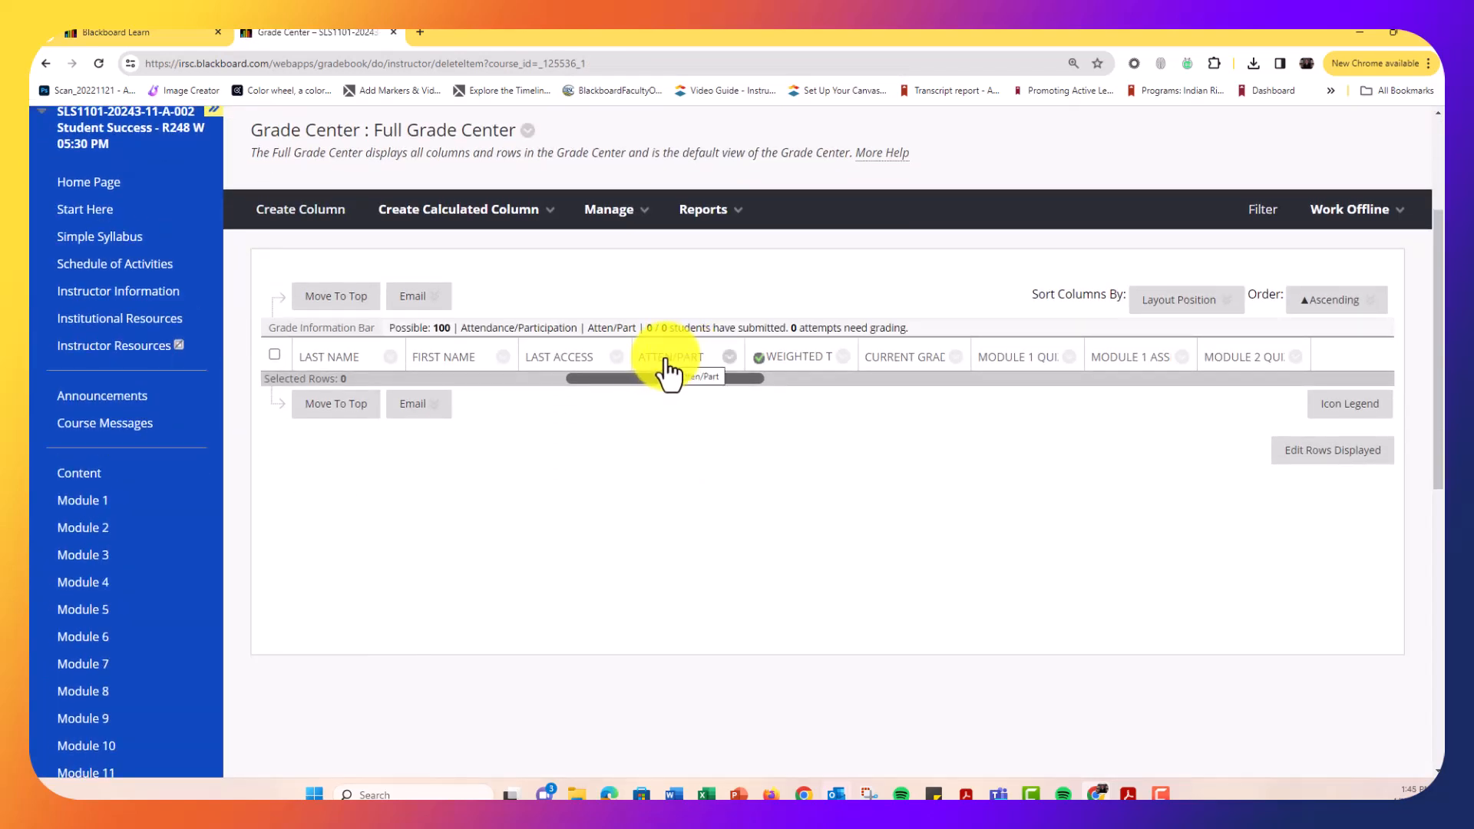
click(956, 358)
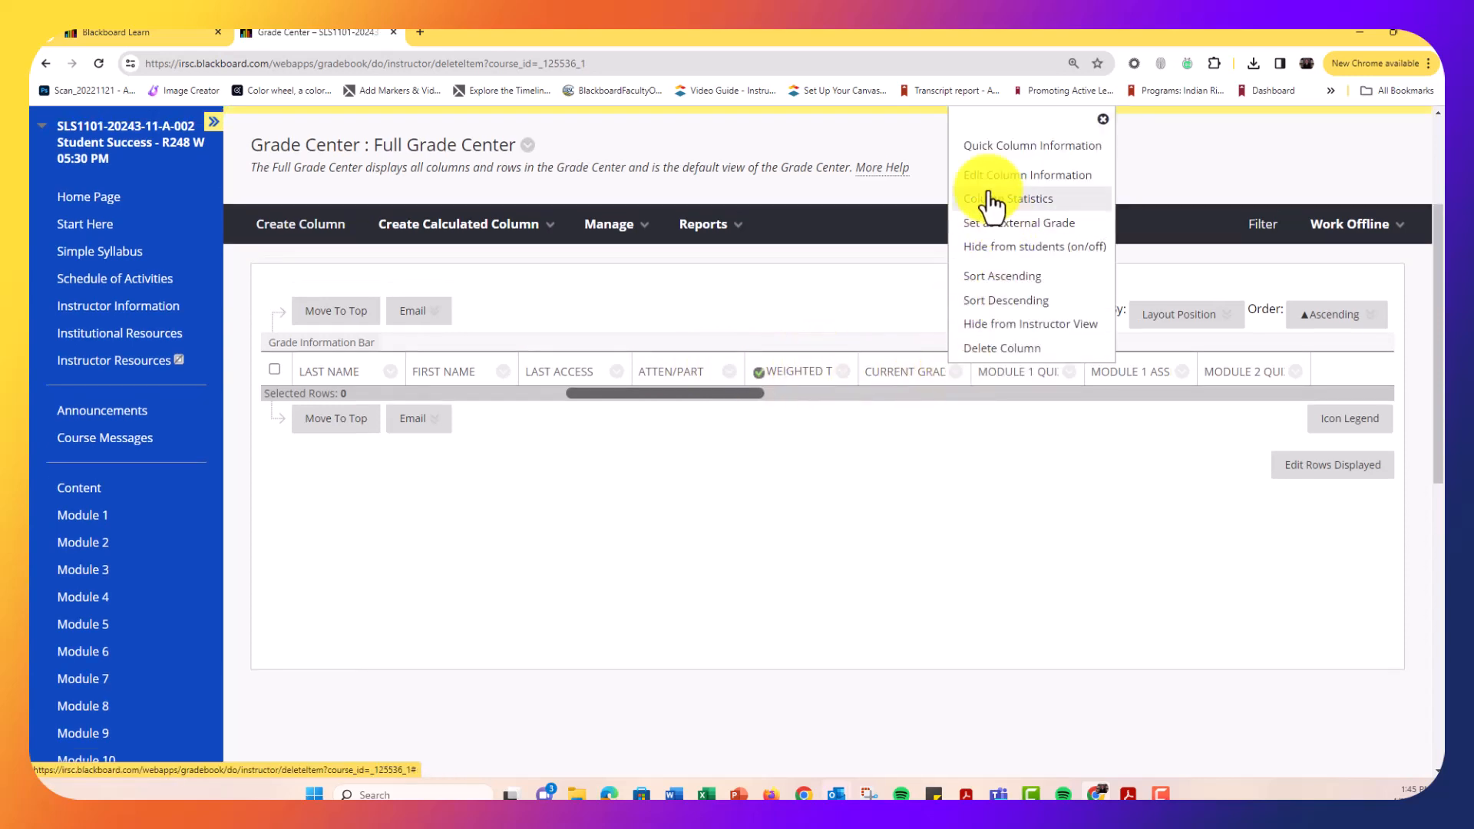
click(979, 172)
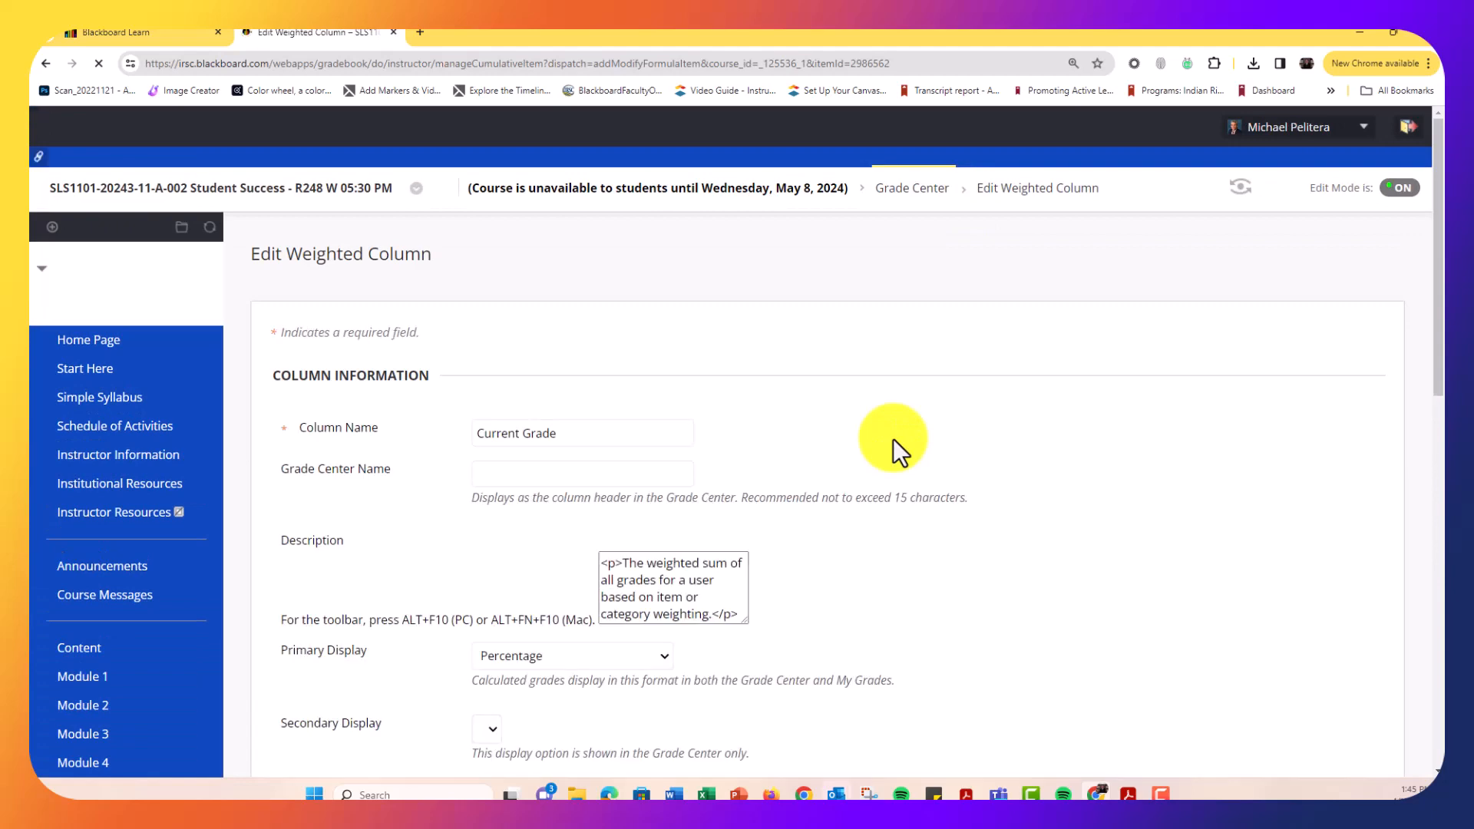
scroll(892, 439, down, 8)
scroll(892, 439, down, 3)
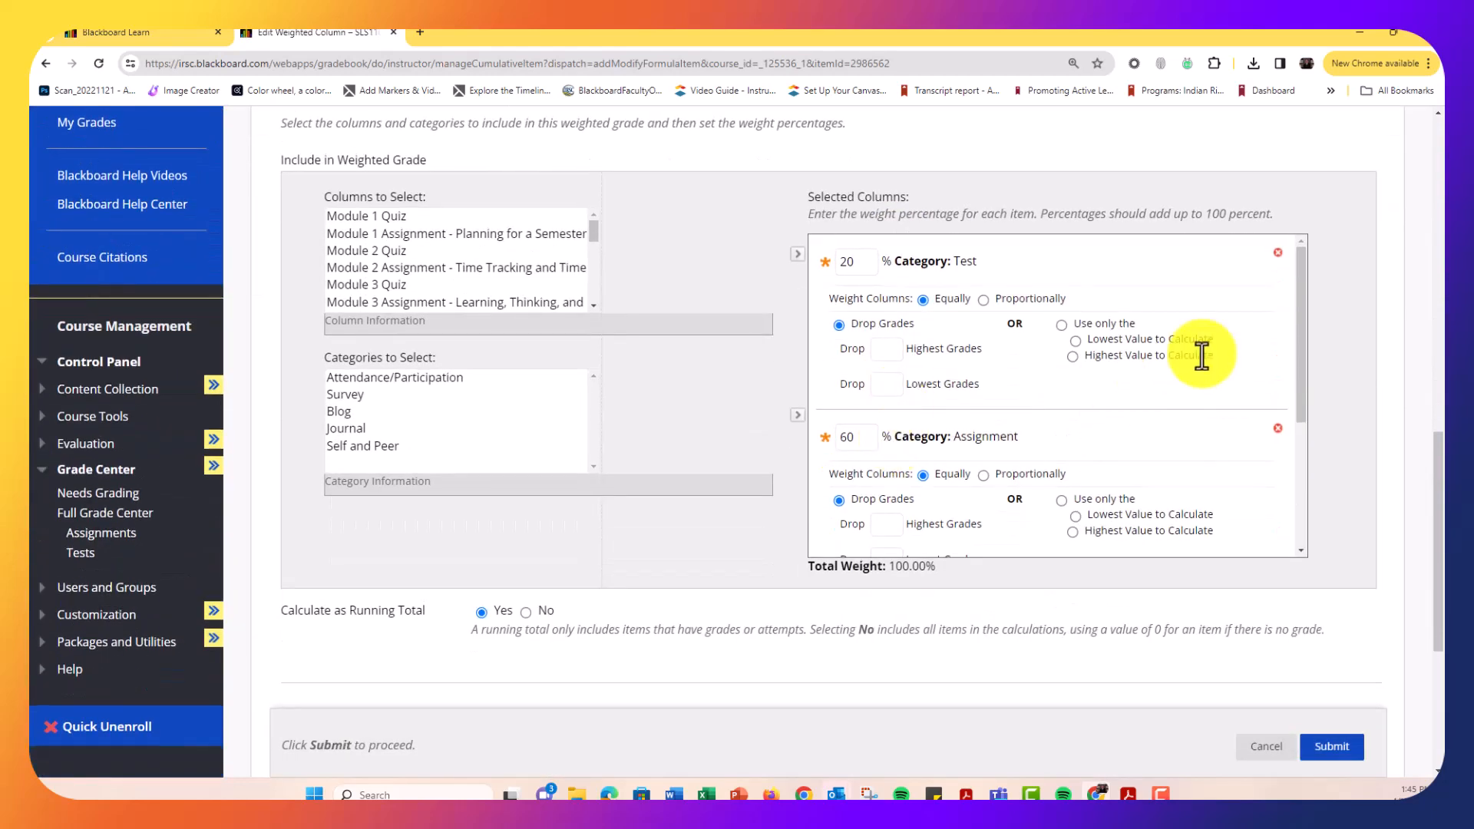
scroll(1205, 356, up, 2)
scroll(1305, 345, down, 1)
scroll(1305, 376, up, 1)
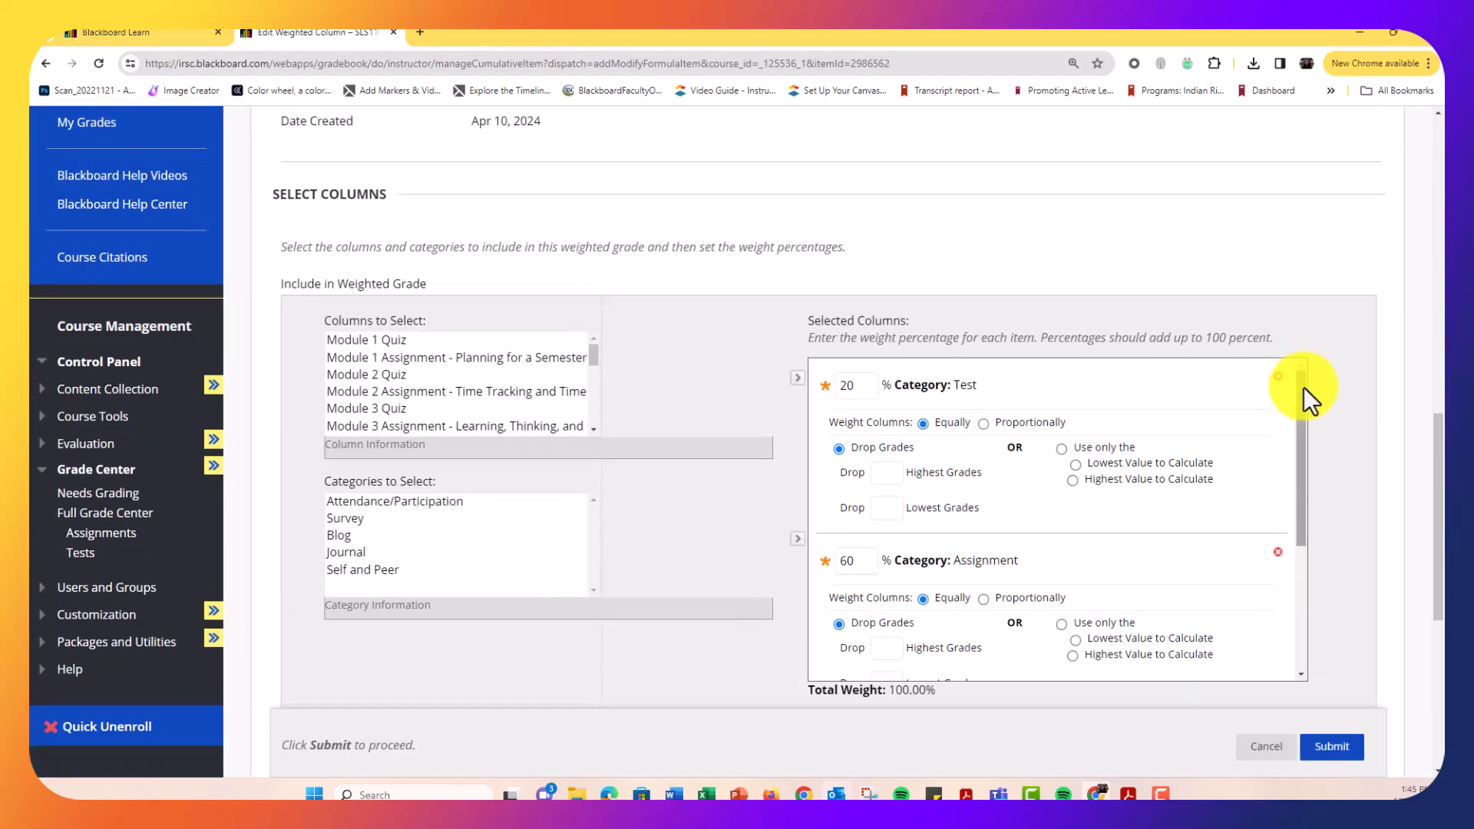
drag(1303, 387, 1014, 537)
click(1090, 550)
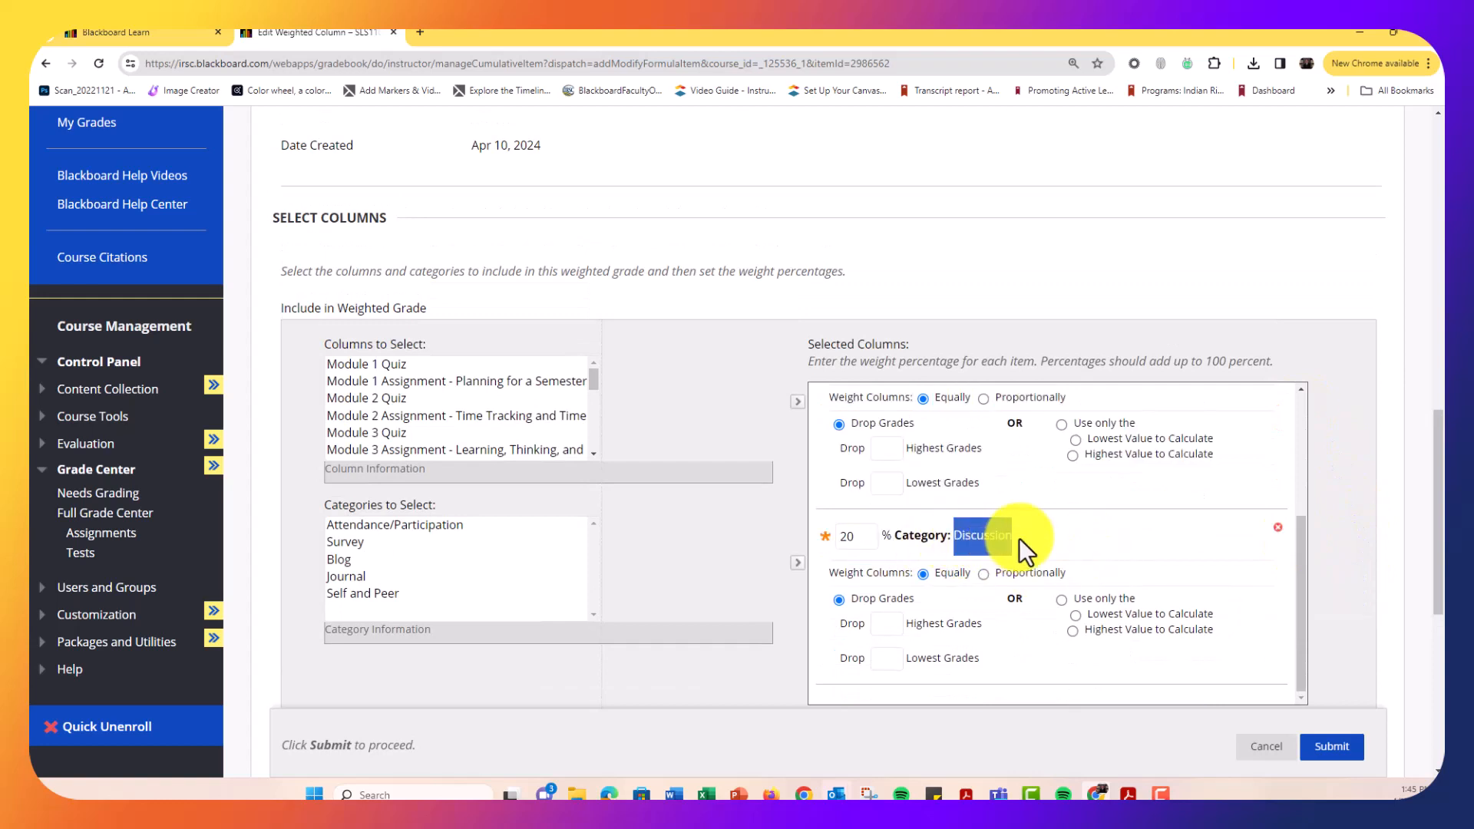
click(1263, 749)
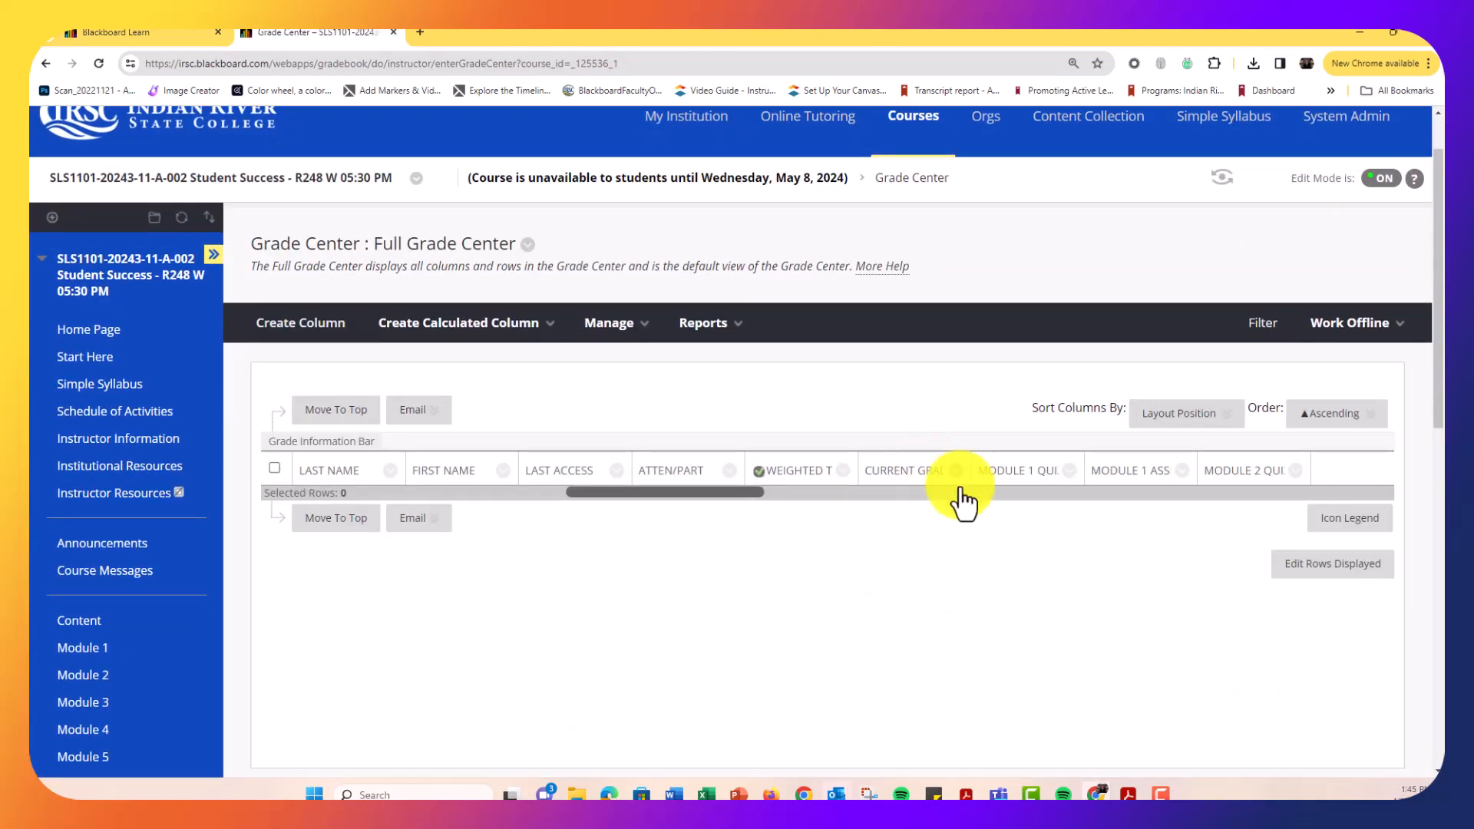
Step: Delete the existing Current Grade column and confirm its removal
click(954, 472)
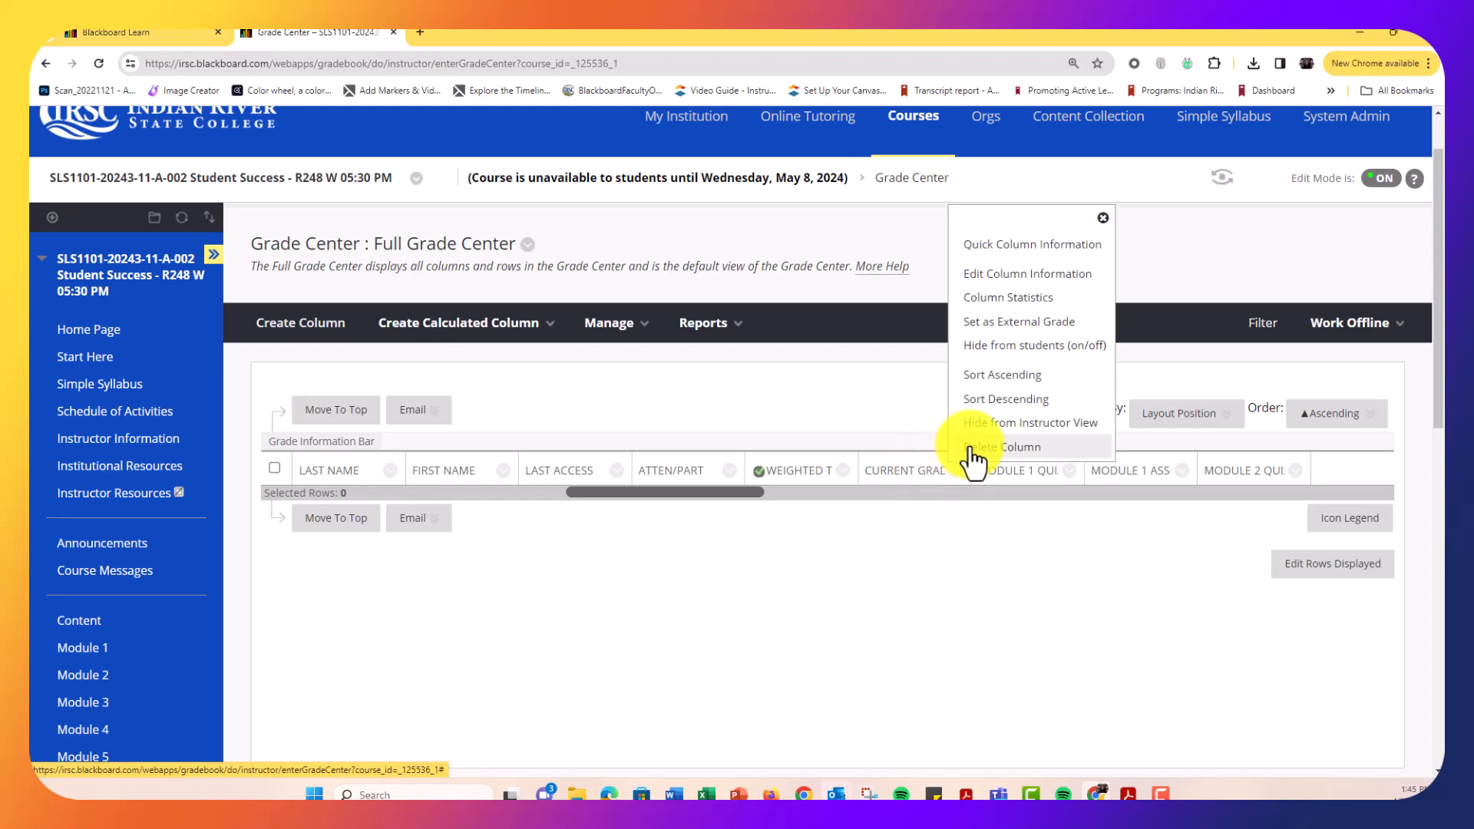
click(972, 450)
click(802, 169)
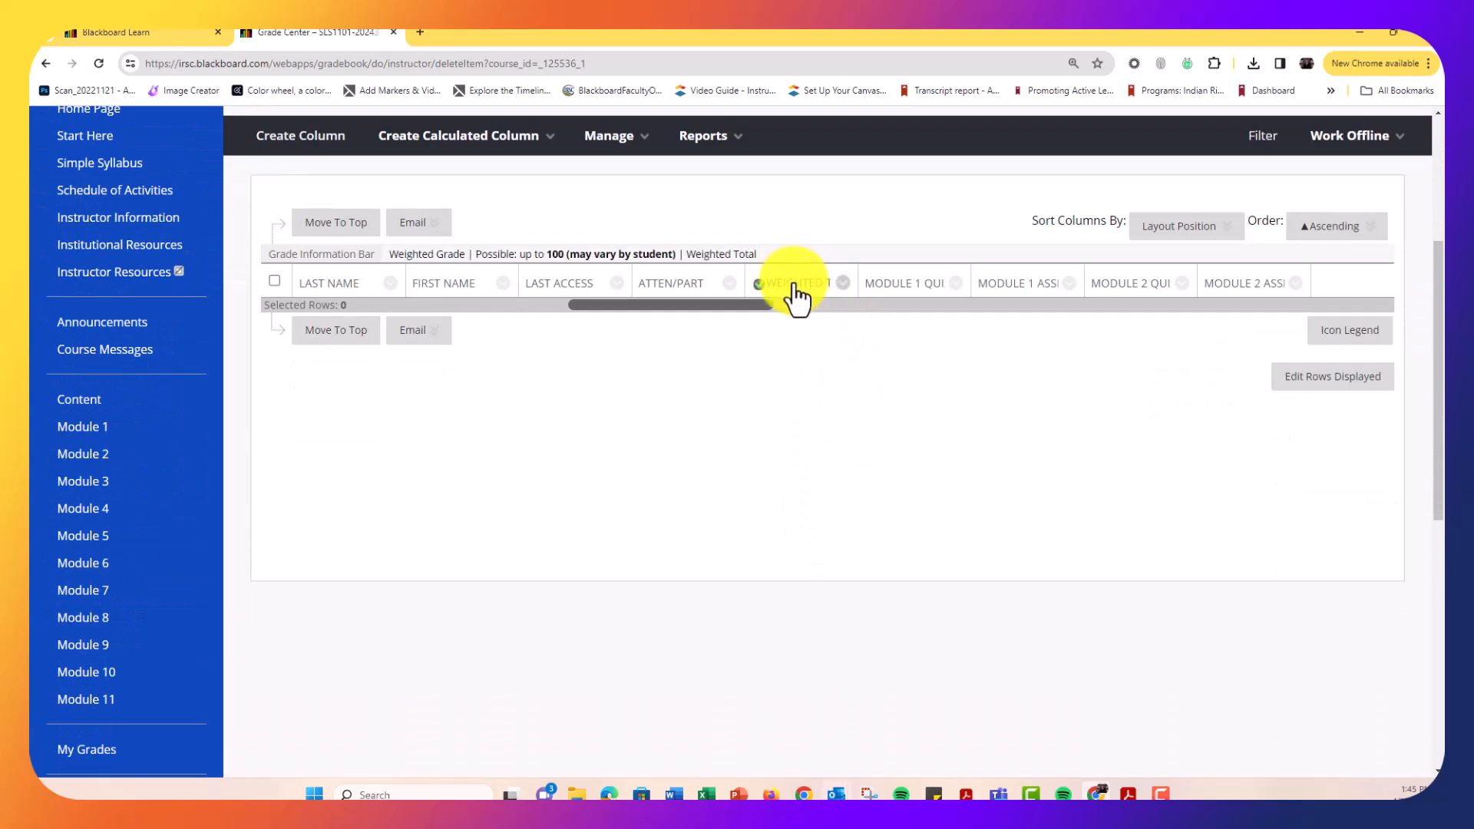
Step: Open the Weighted Total column for editing and change its column name to Current Grade
click(842, 284)
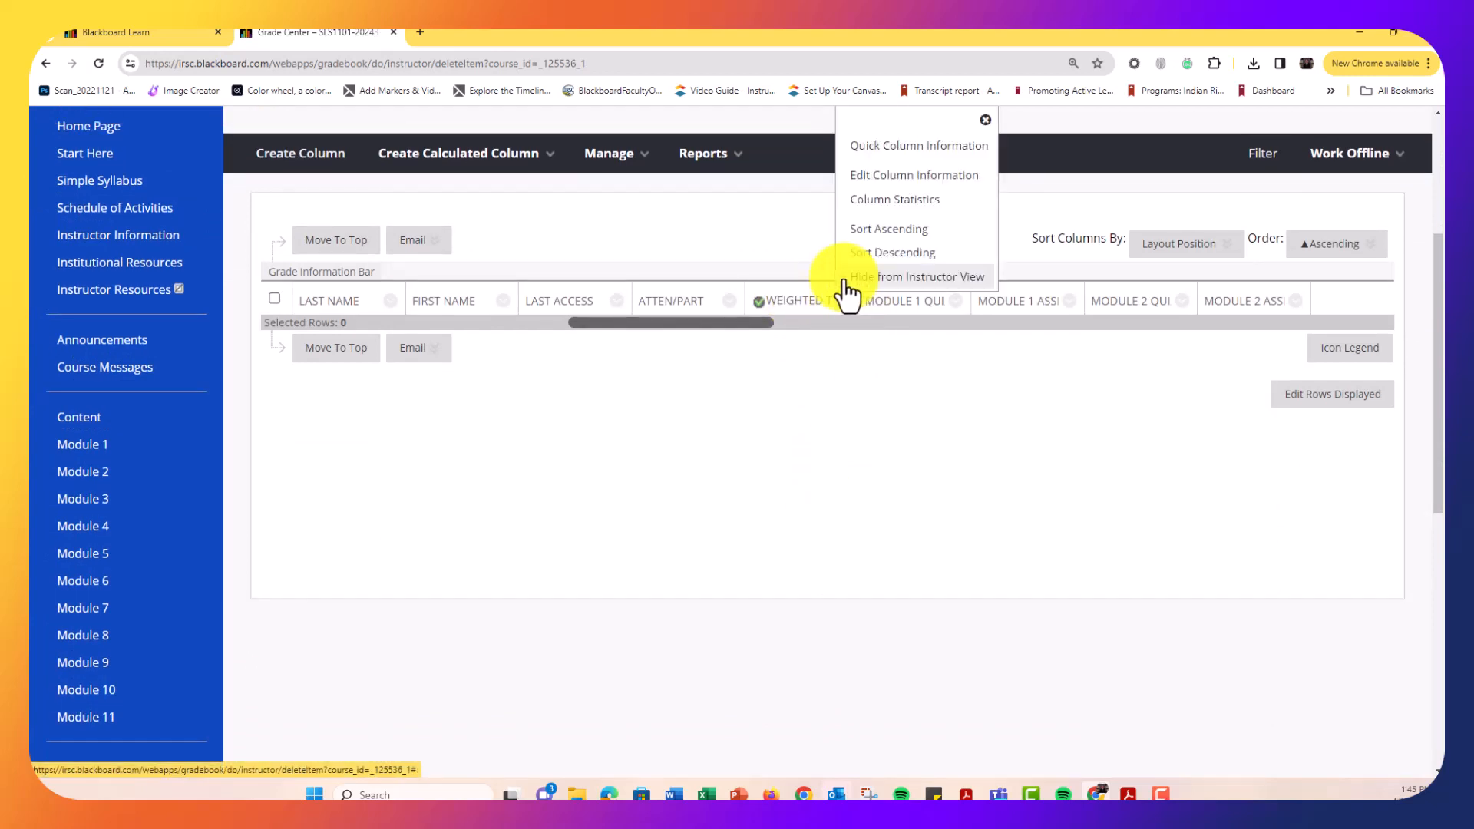
click(872, 178)
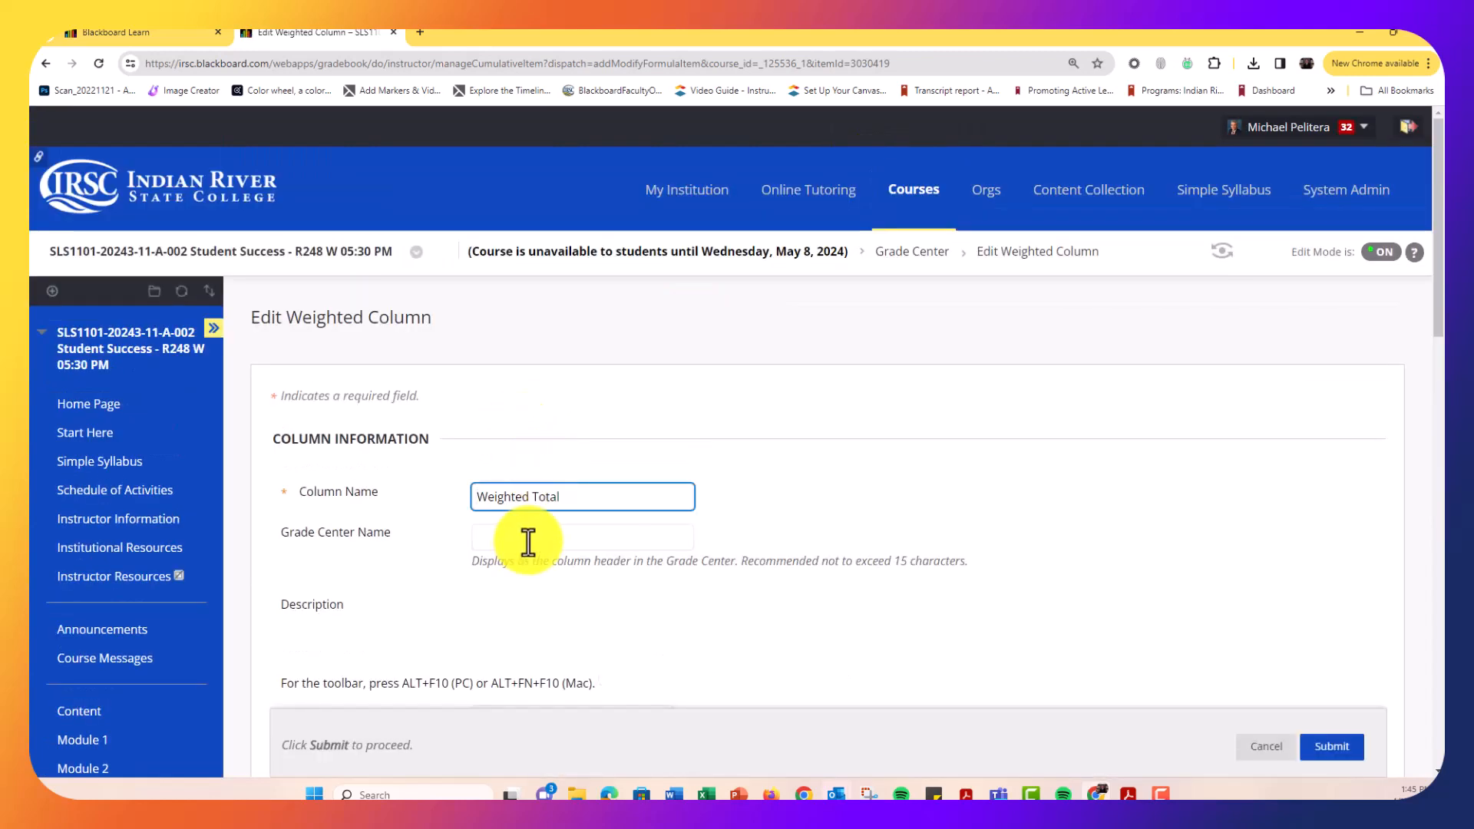
click(528, 538)
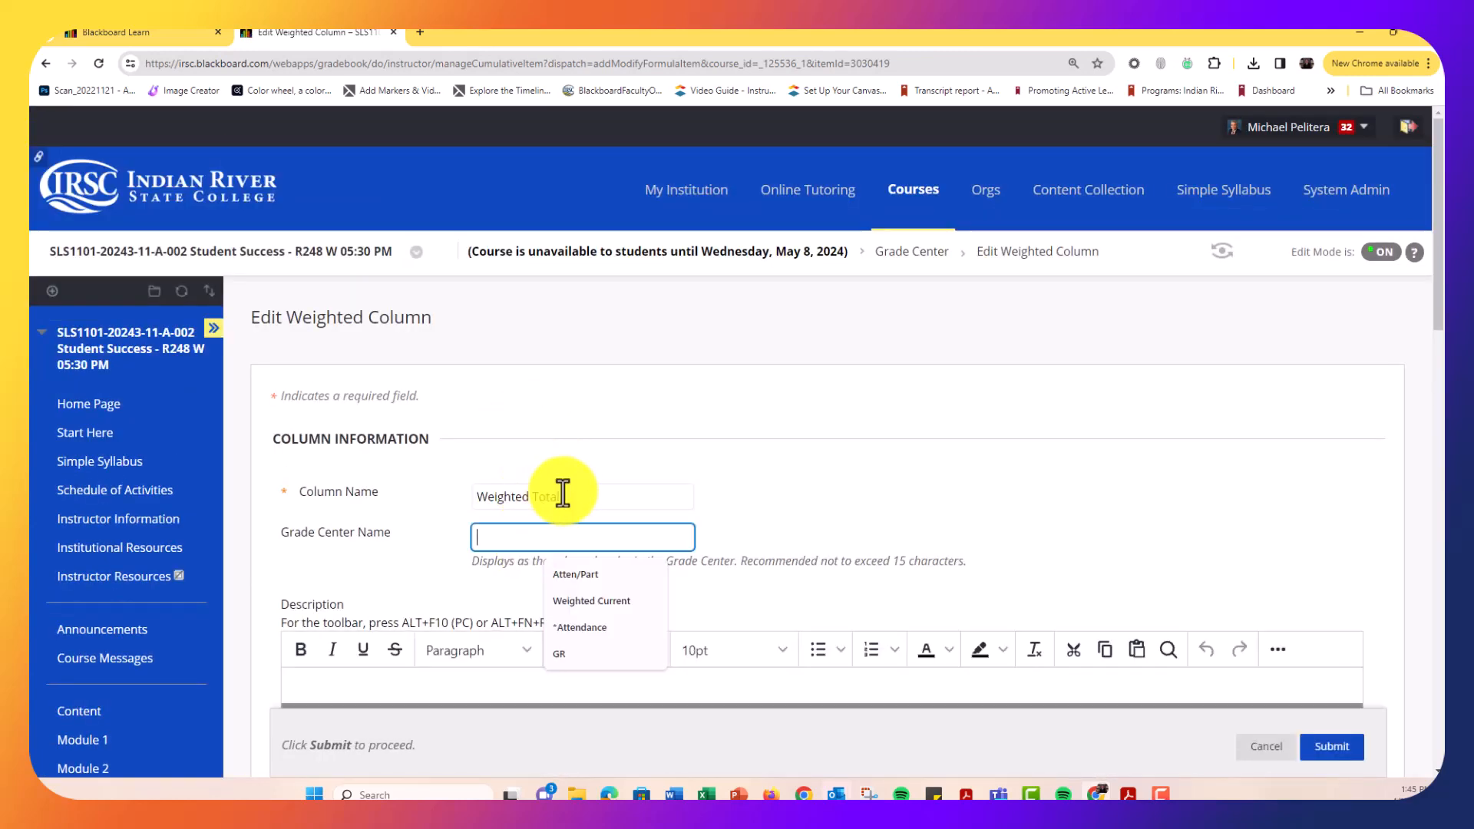
triple_click(503, 494)
text(C)
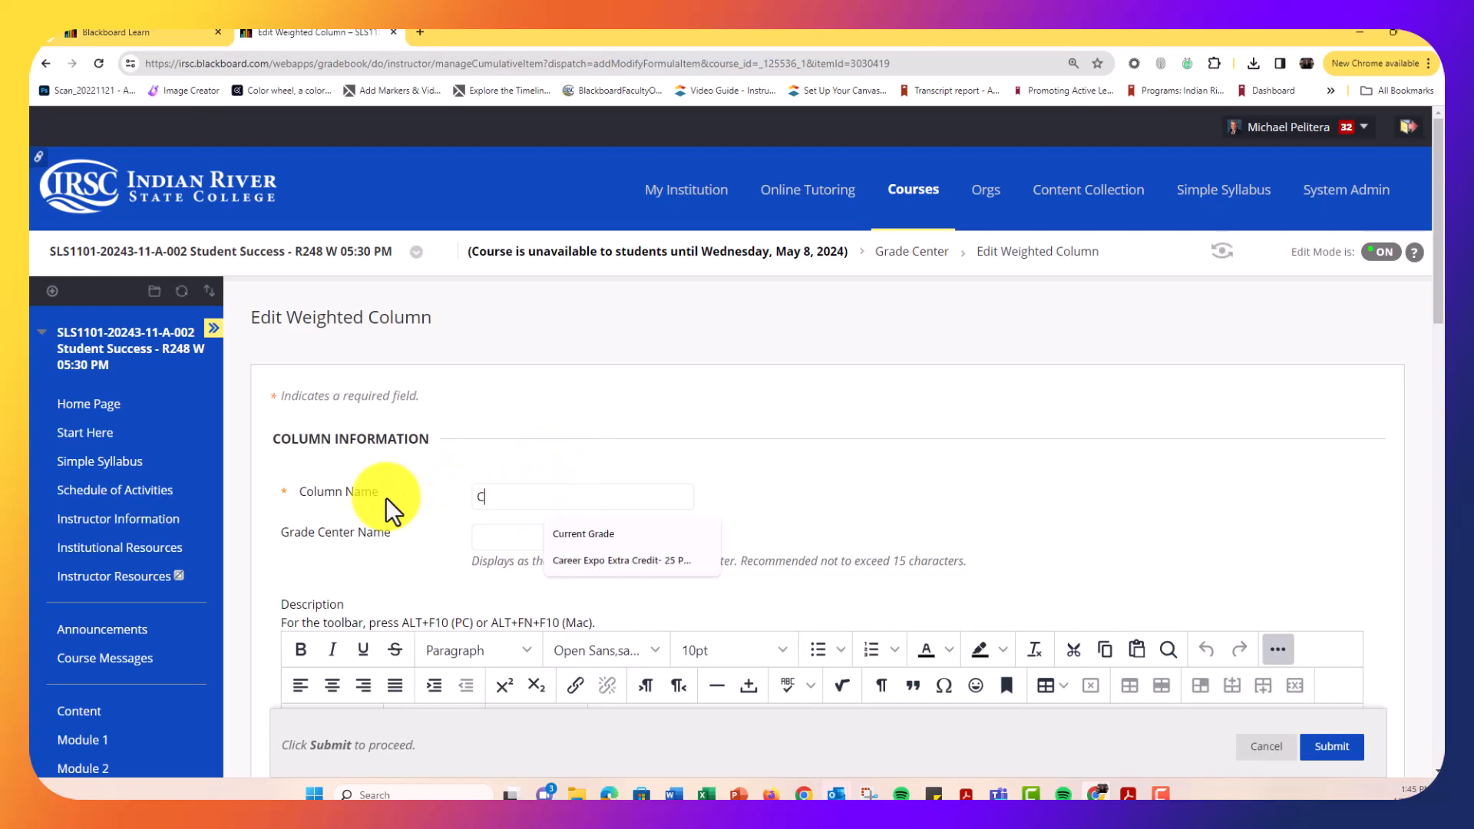
text(urrent Grde)
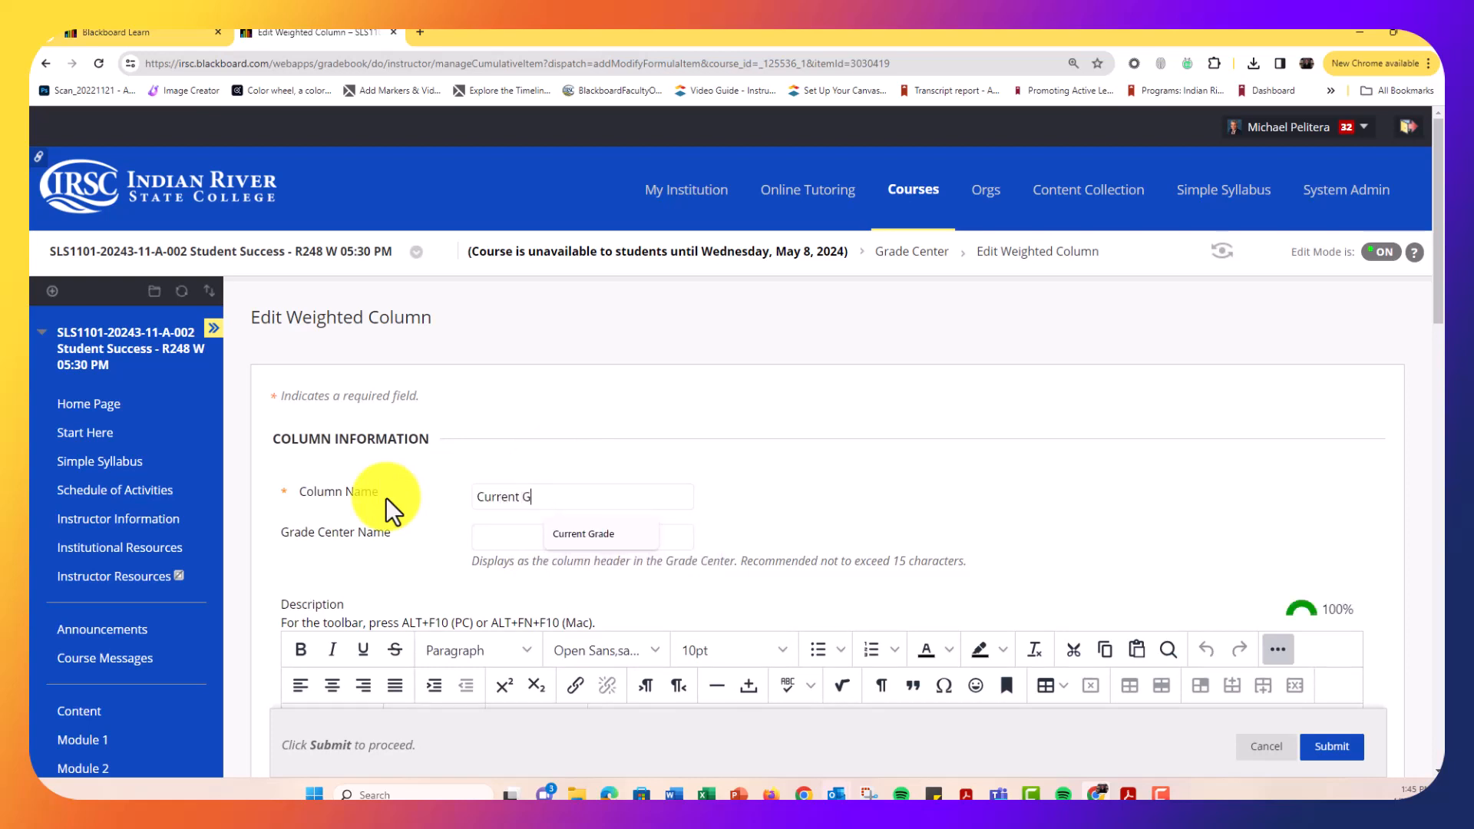
key(BackSpace)
key(BackSpace)
text(ade)
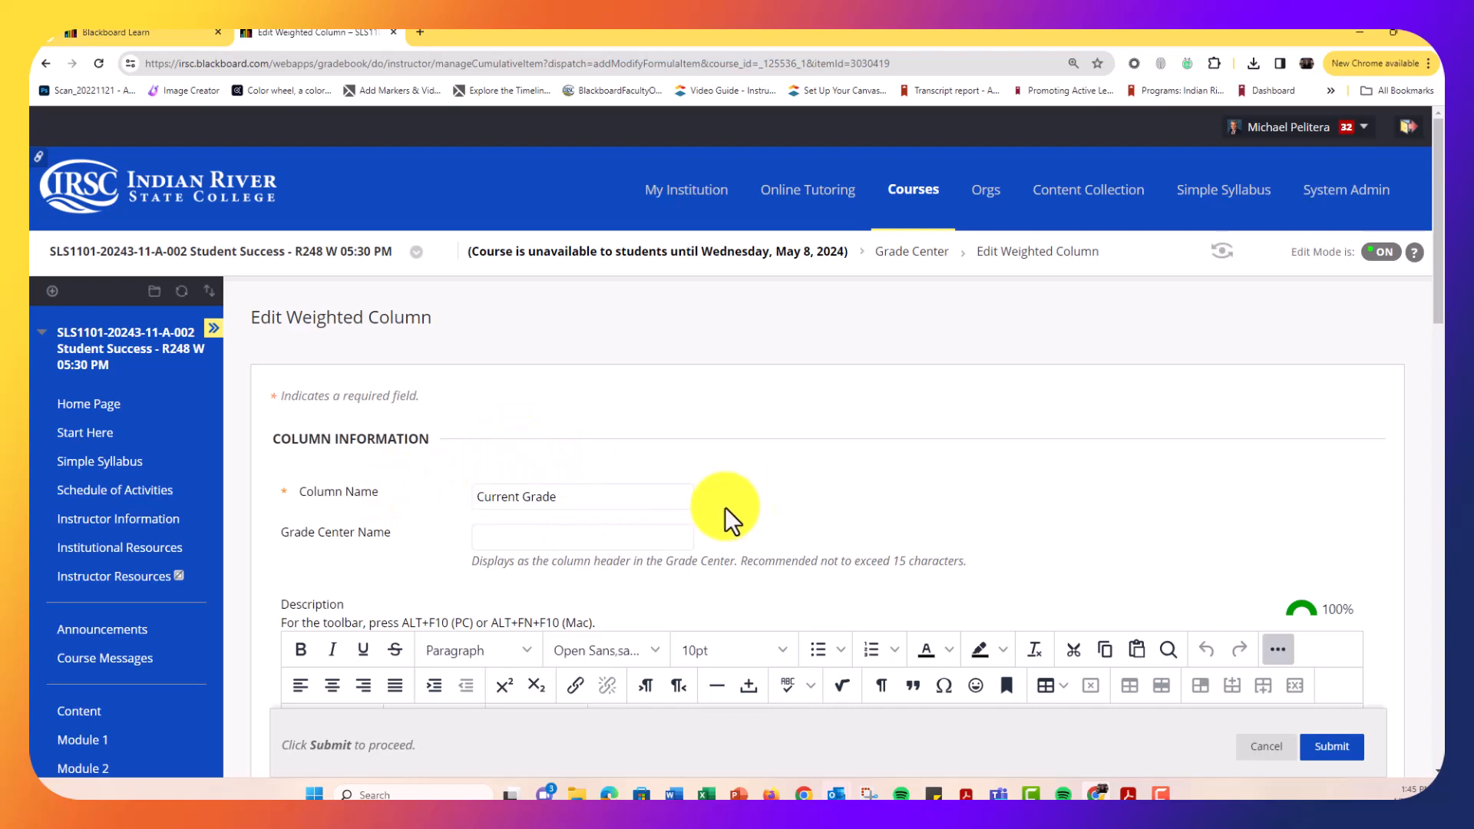
Step: Enter Current Grade as the column's Grade Center Name and submit the column changes
scroll(763, 469, down, 2)
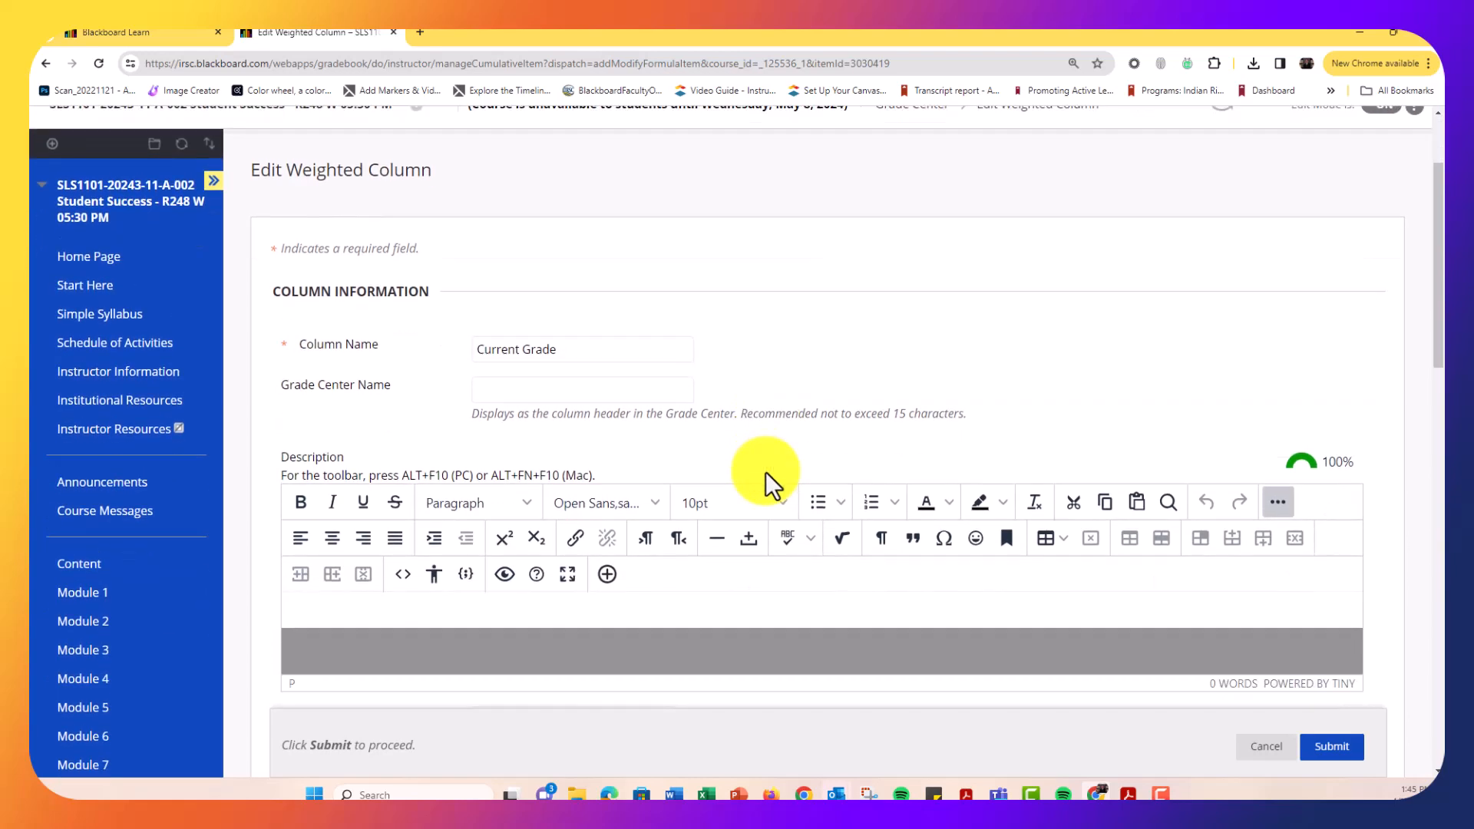
click(570, 393)
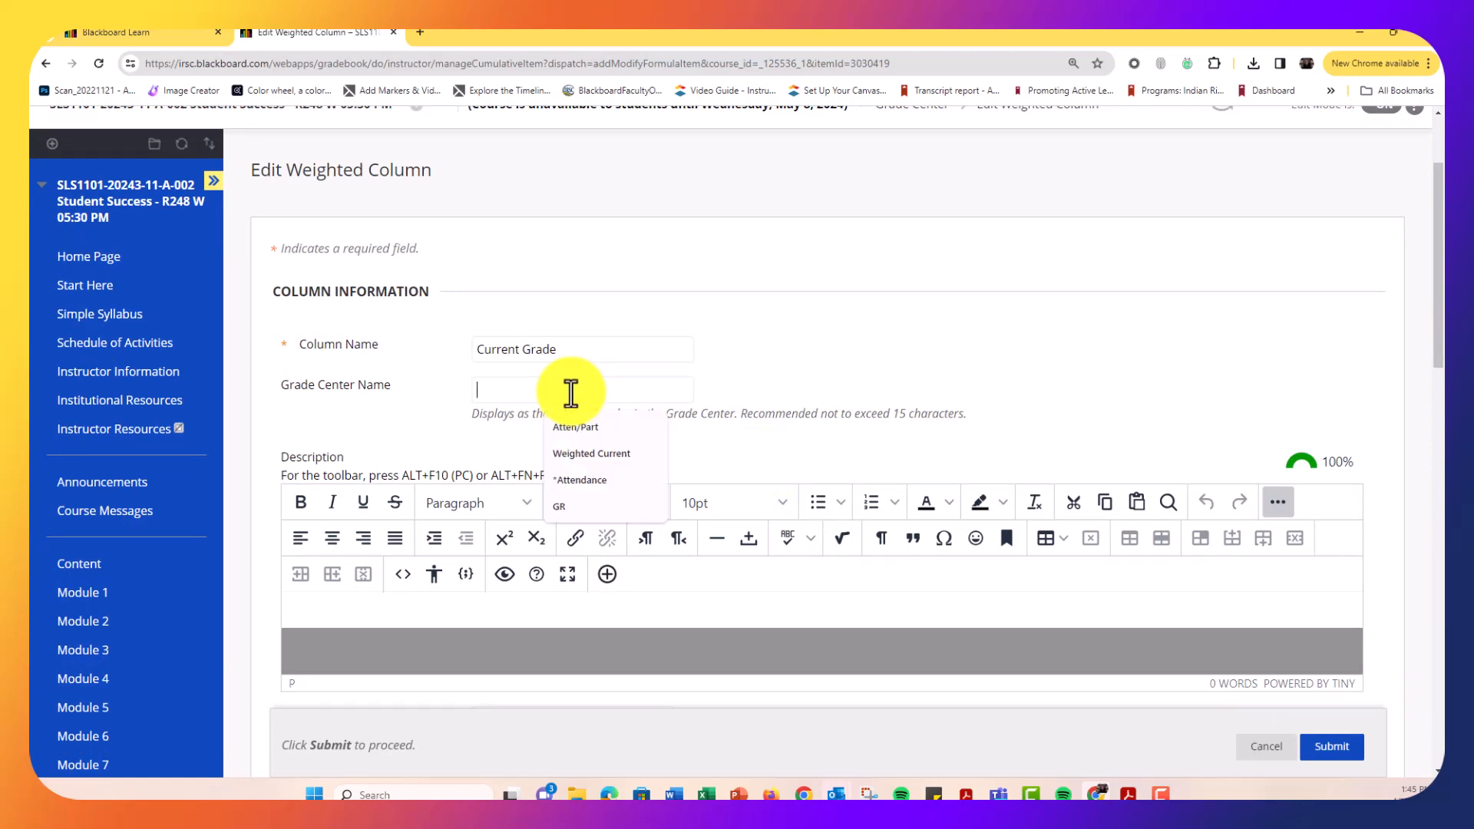
text(Current Grde)
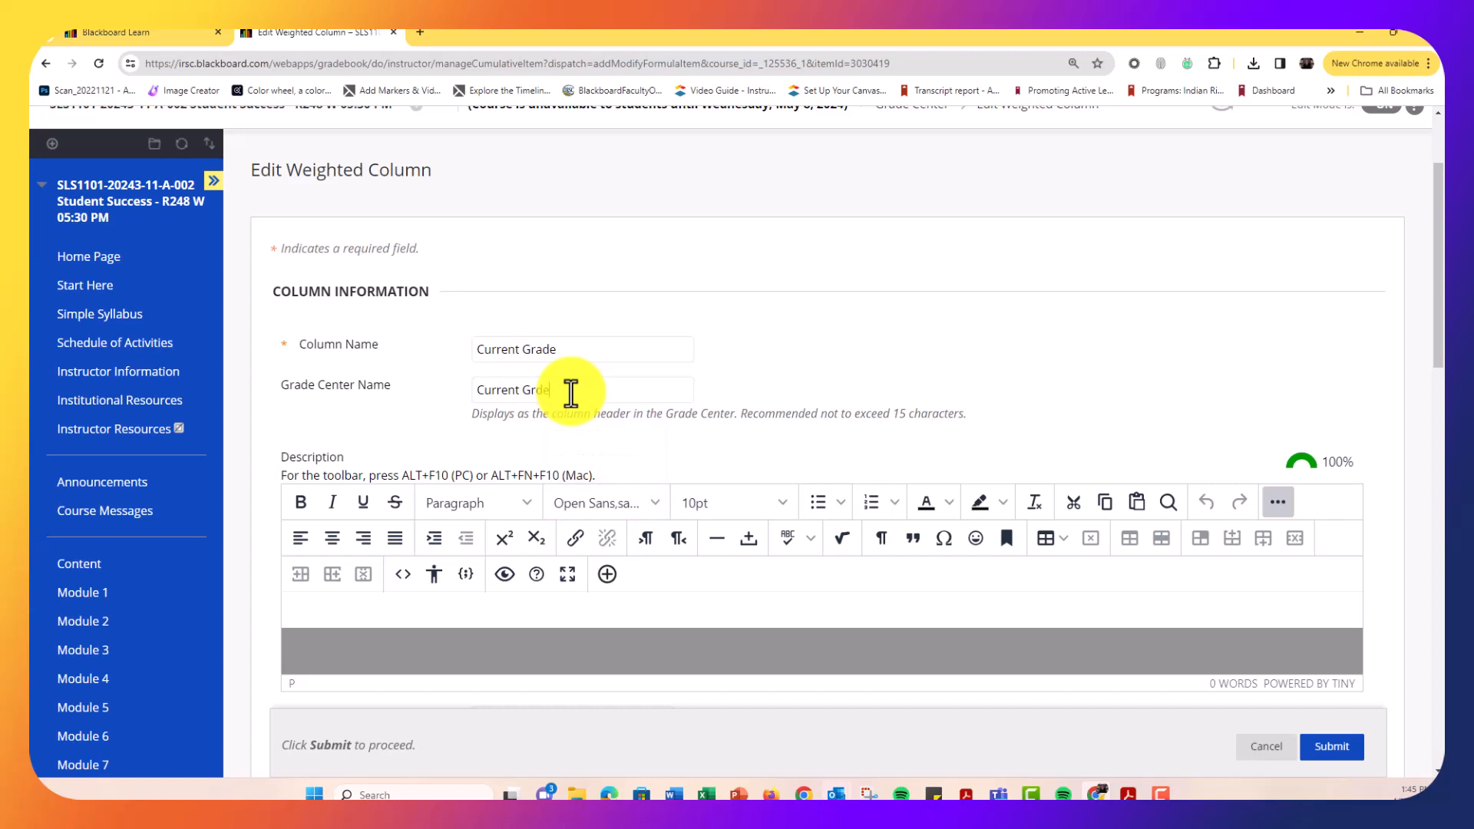
click(752, 357)
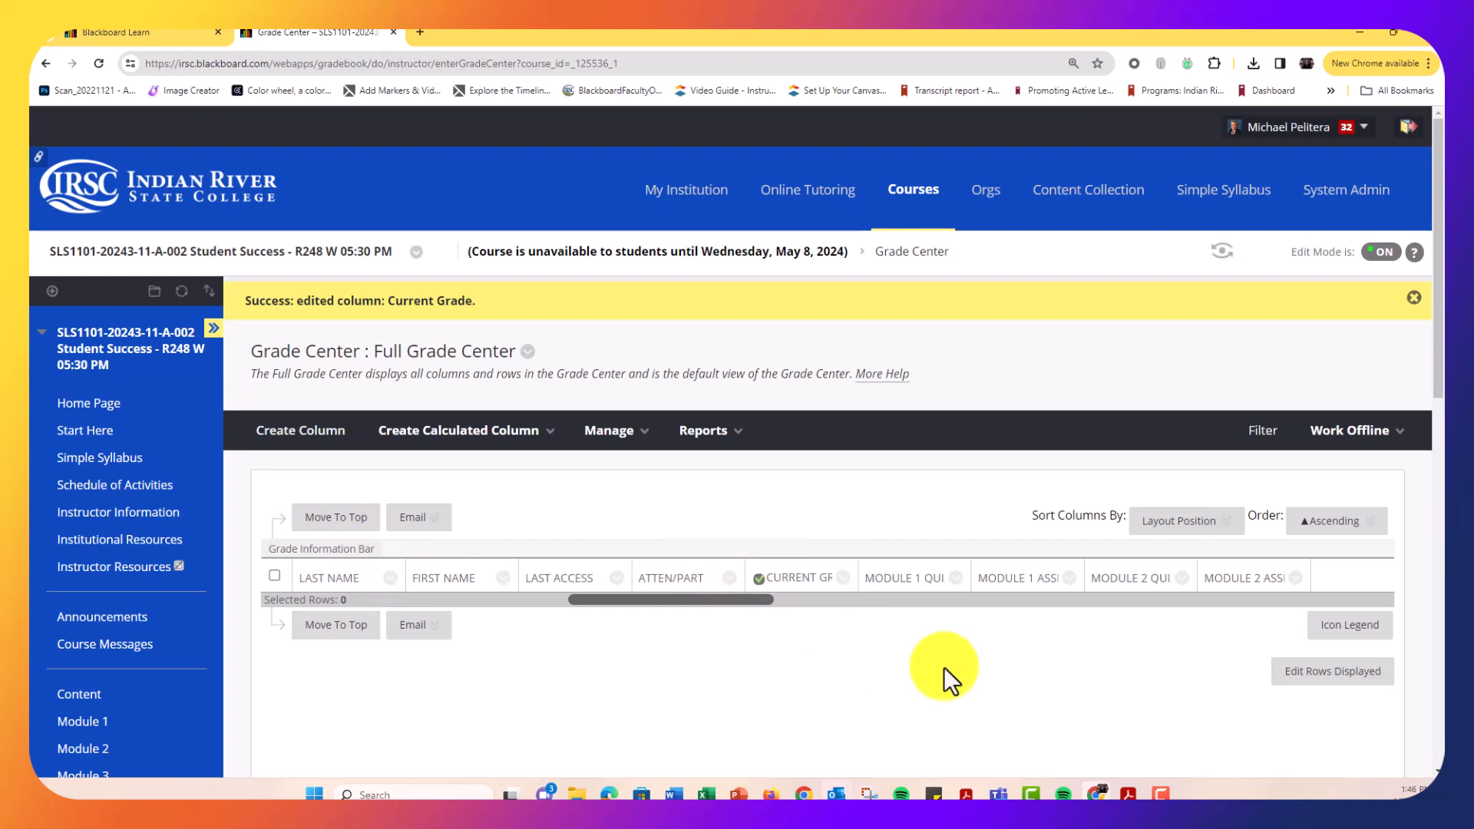
Step: Switch back to the job aid in Adobe Acrobat, maximize it, and review the note explaining why SLS1101 does not need the Total Column
scroll(943, 666, down, 3)
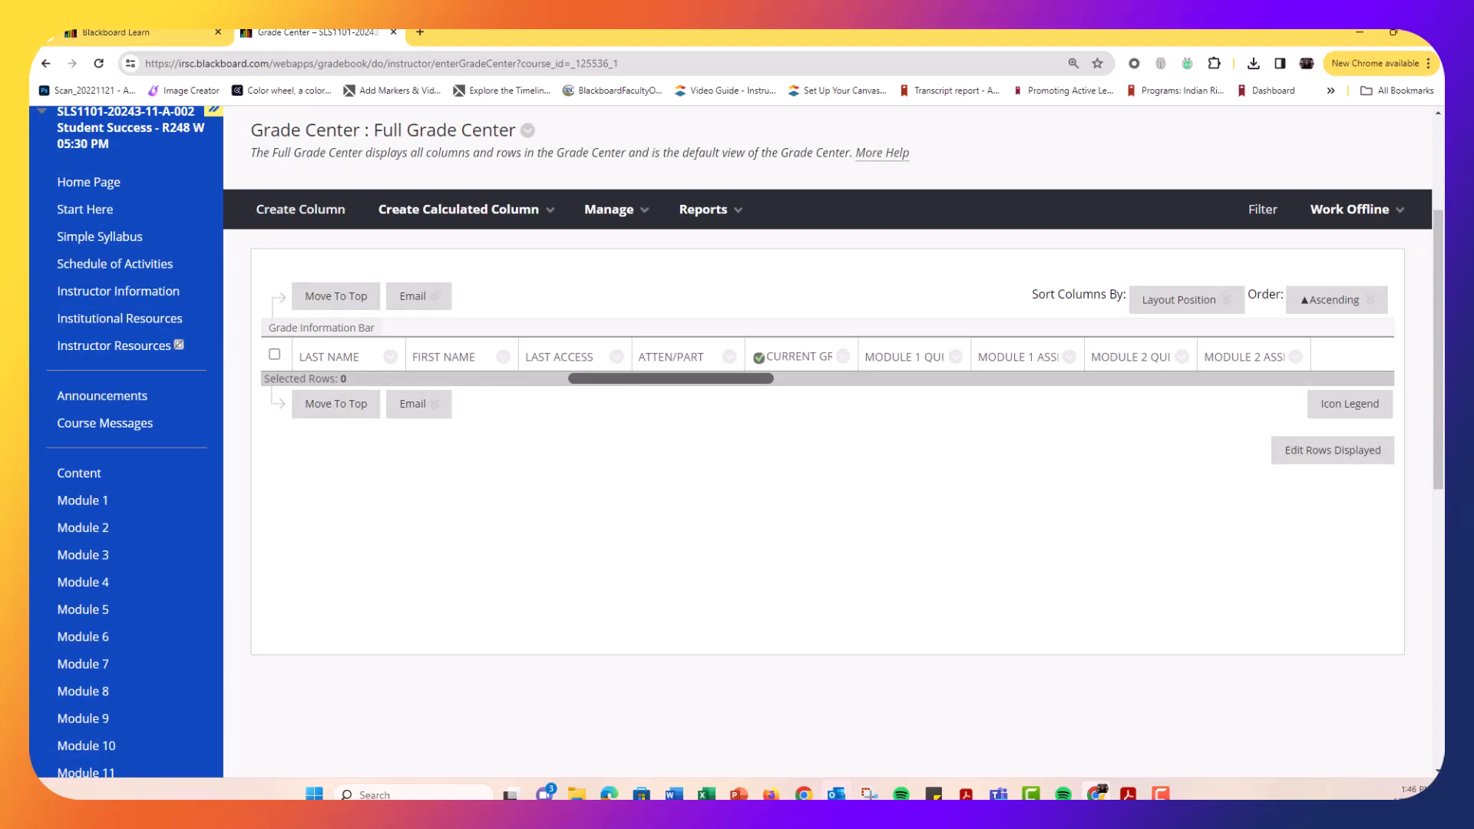
drag(1442, 303, 602, 219)
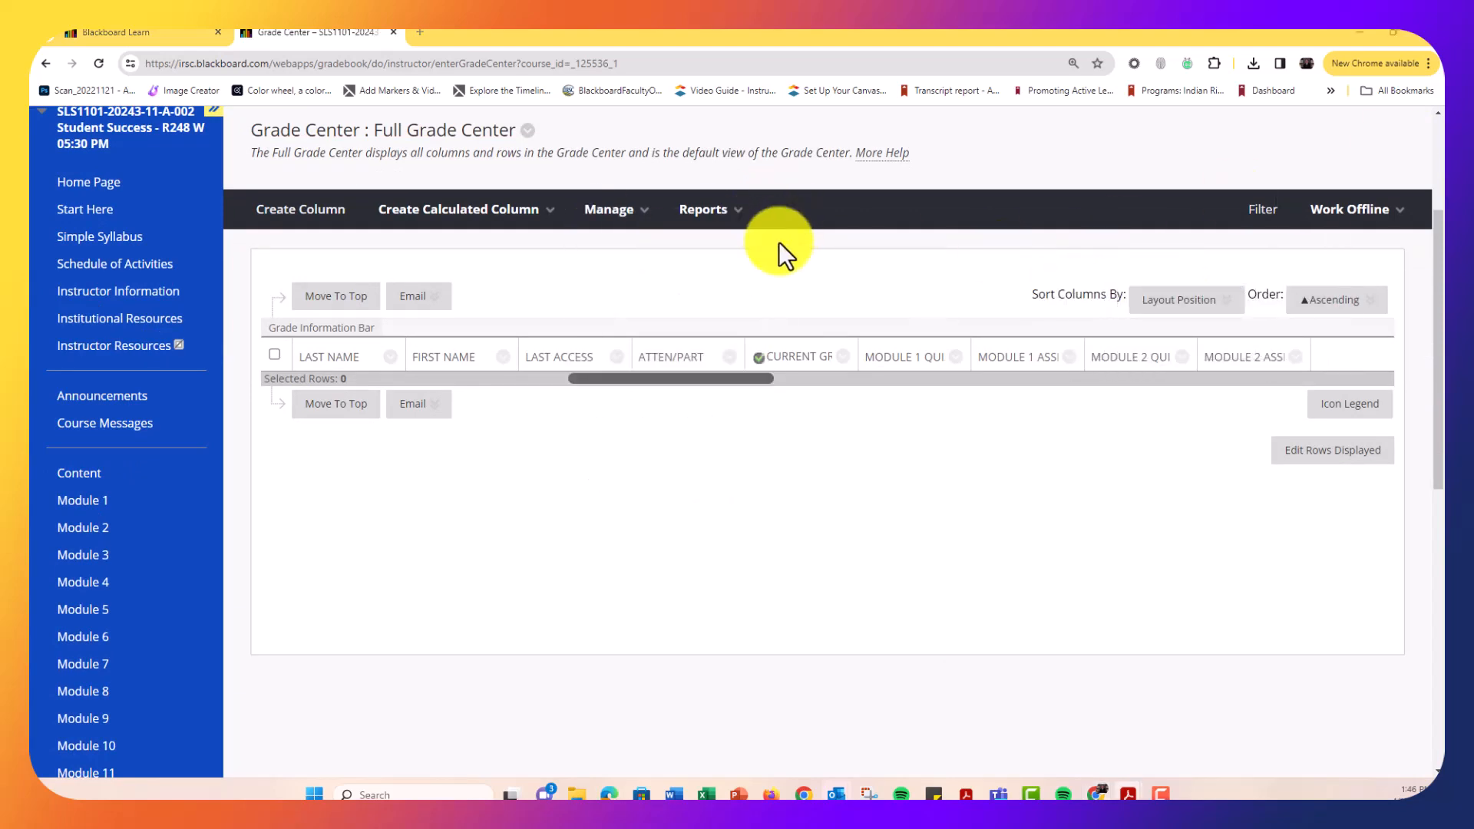
drag(1442, 167, 590, 78)
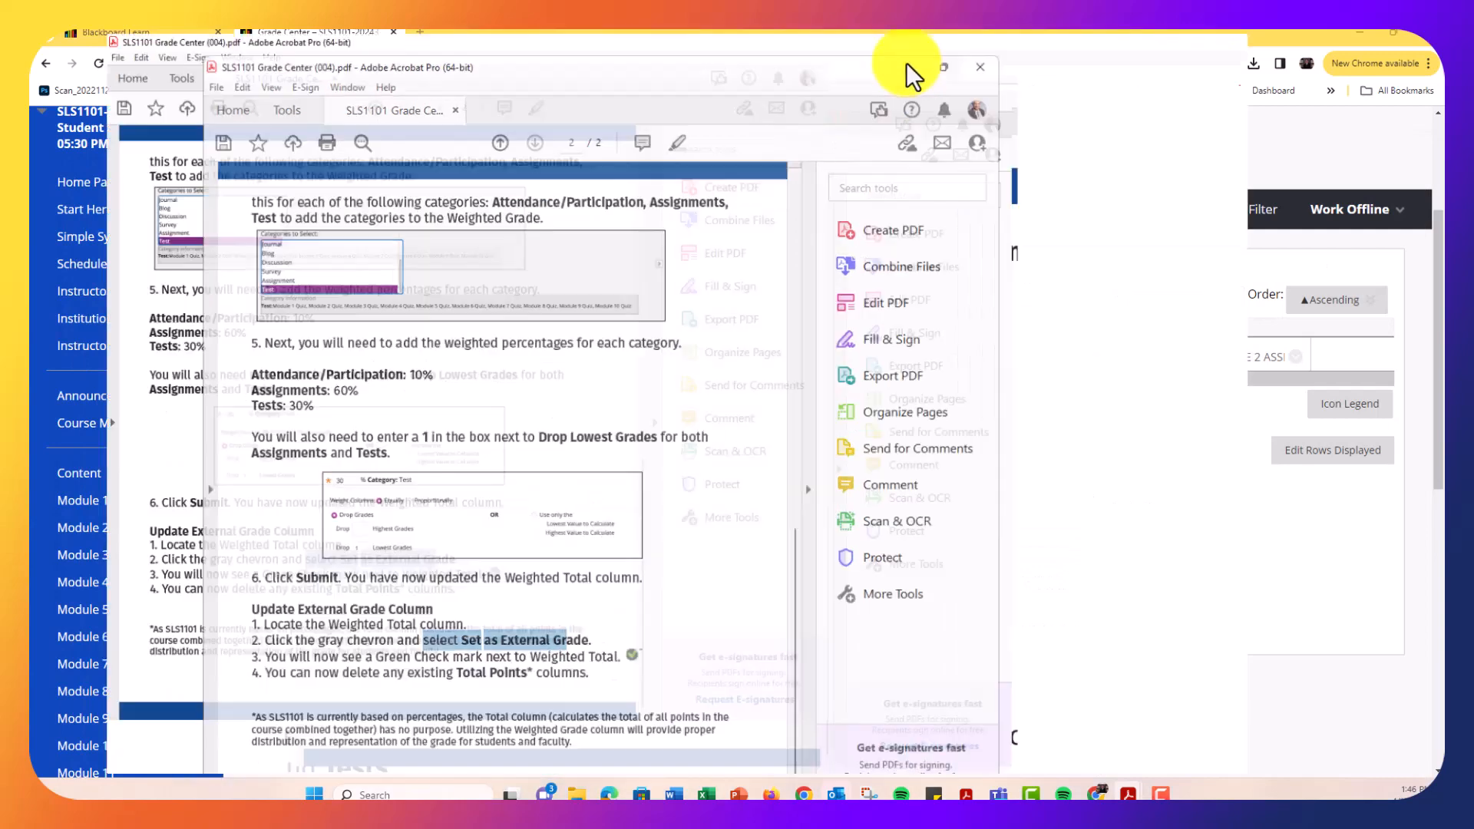
click(908, 69)
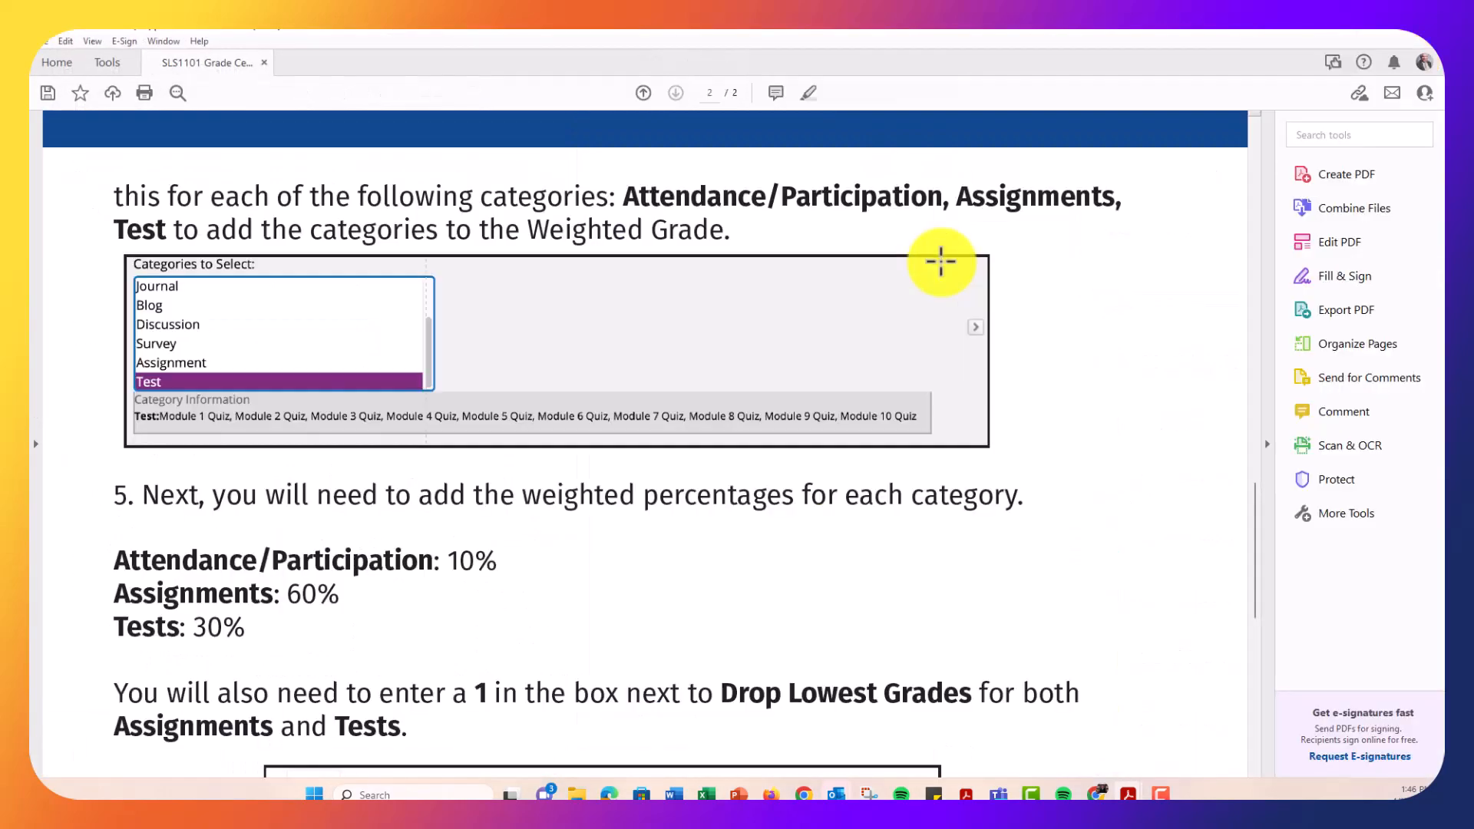
scroll(576, 584, down, 3)
scroll(544, 559, down, 5)
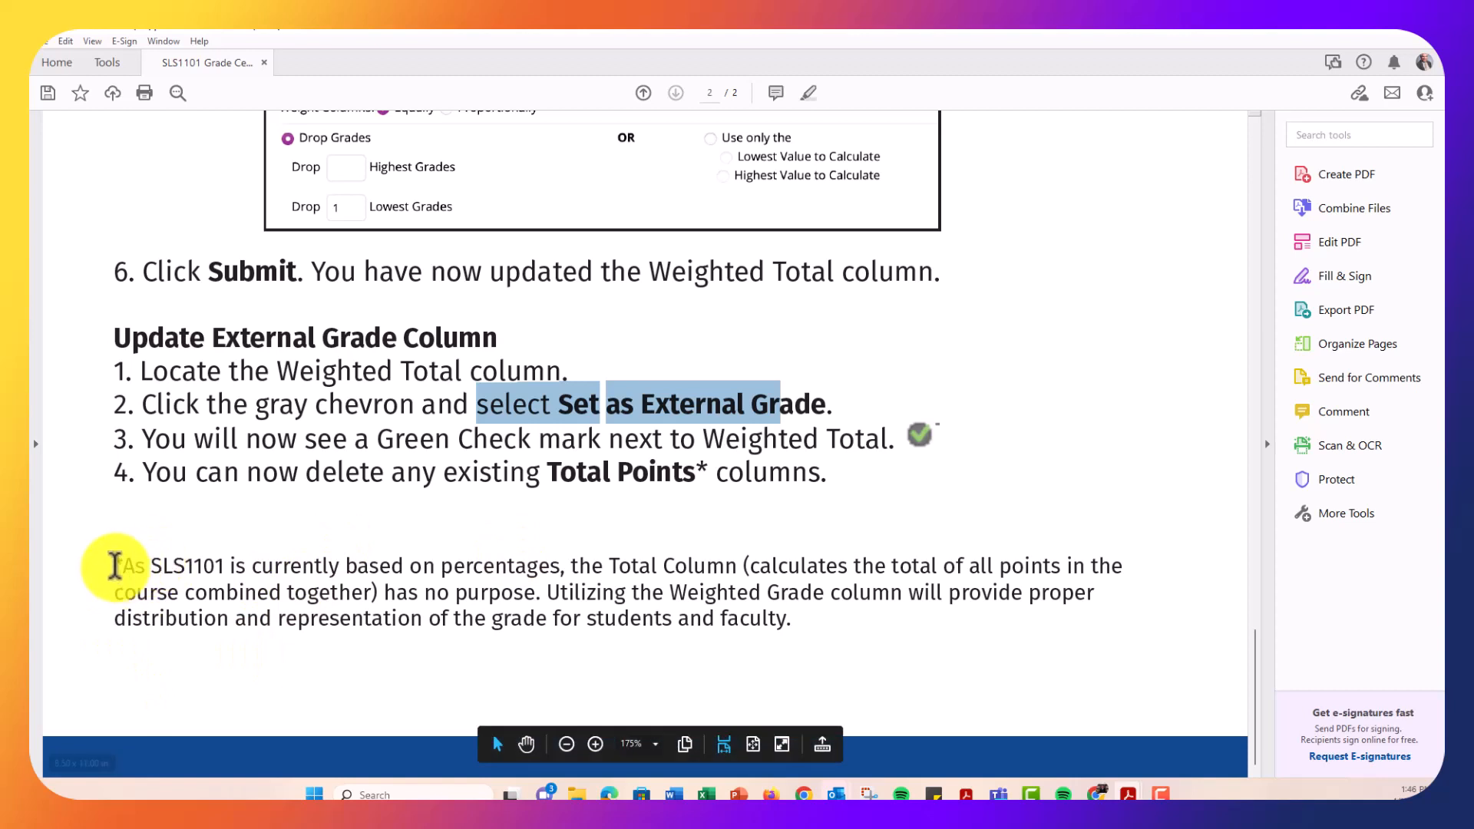
drag(122, 566, 952, 636)
click(553, 589)
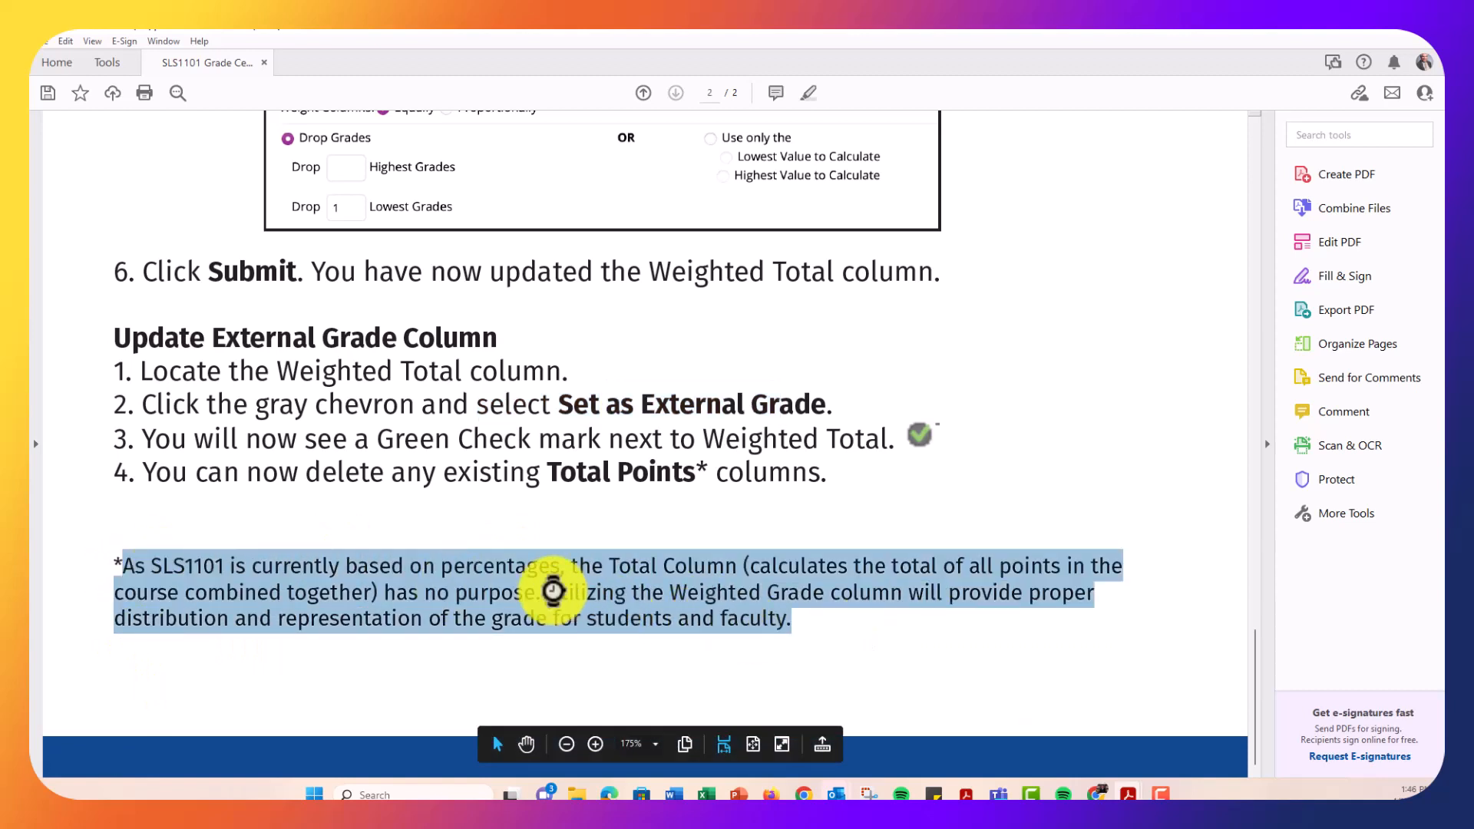
click(384, 592)
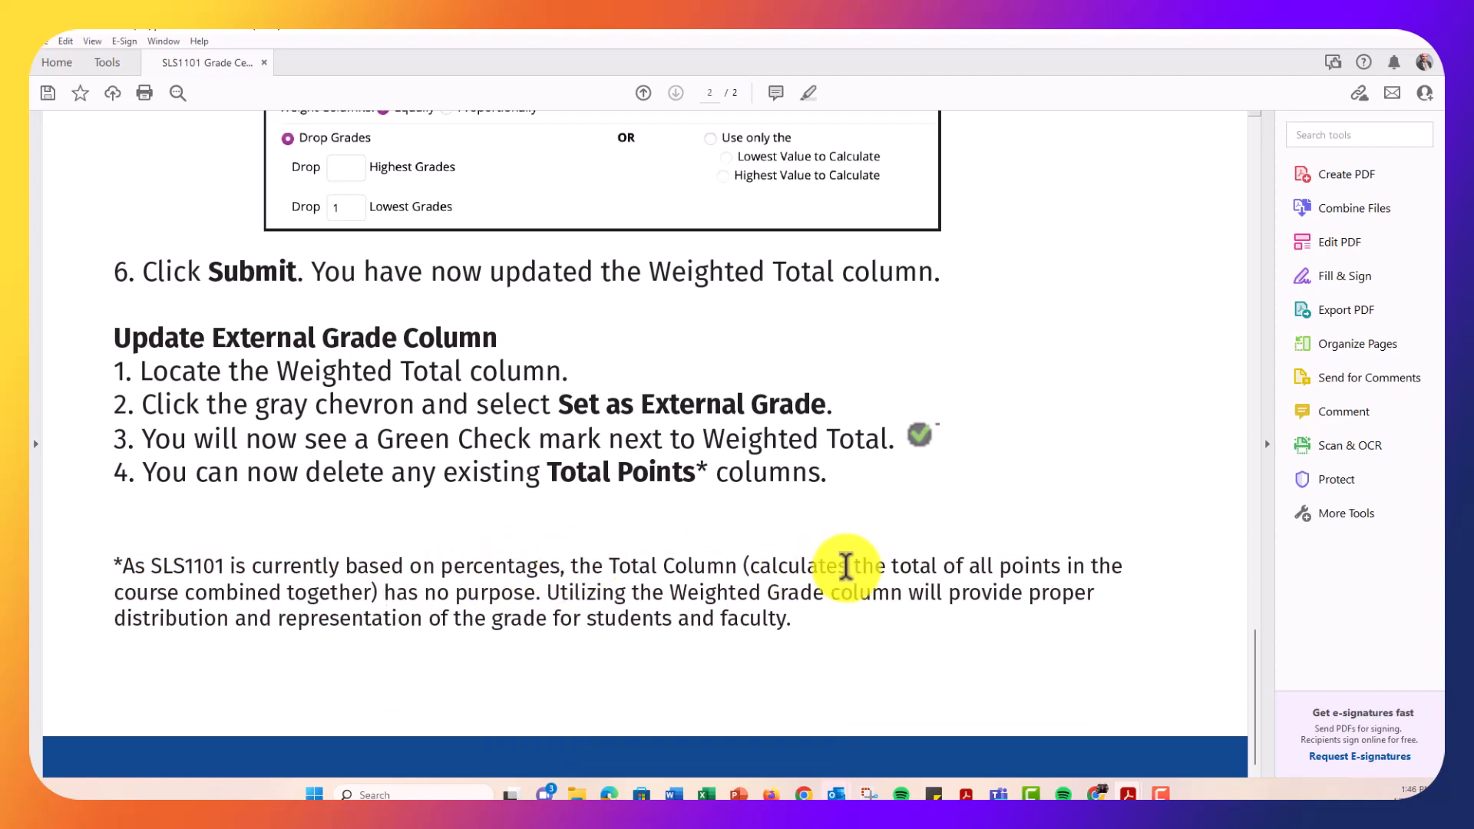